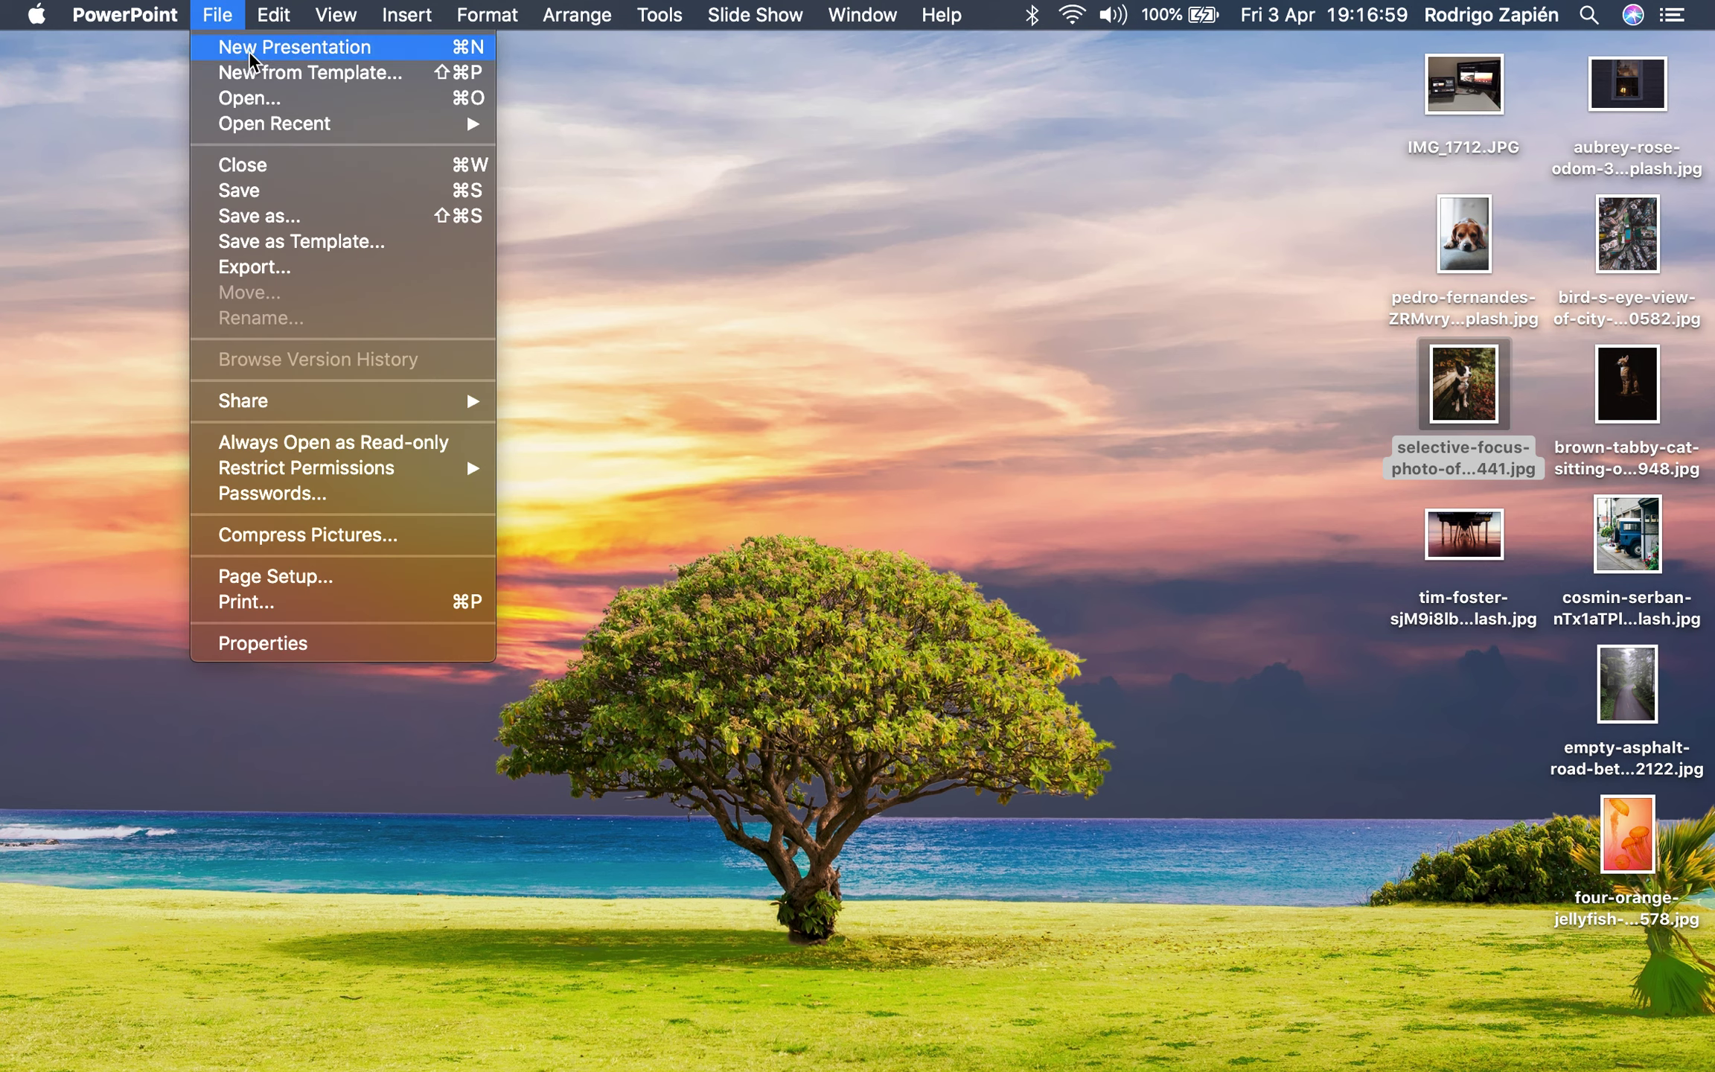
- Create a new blank presentation from the File menu
{"action": "left_click", "coordinate": [250, 51]}
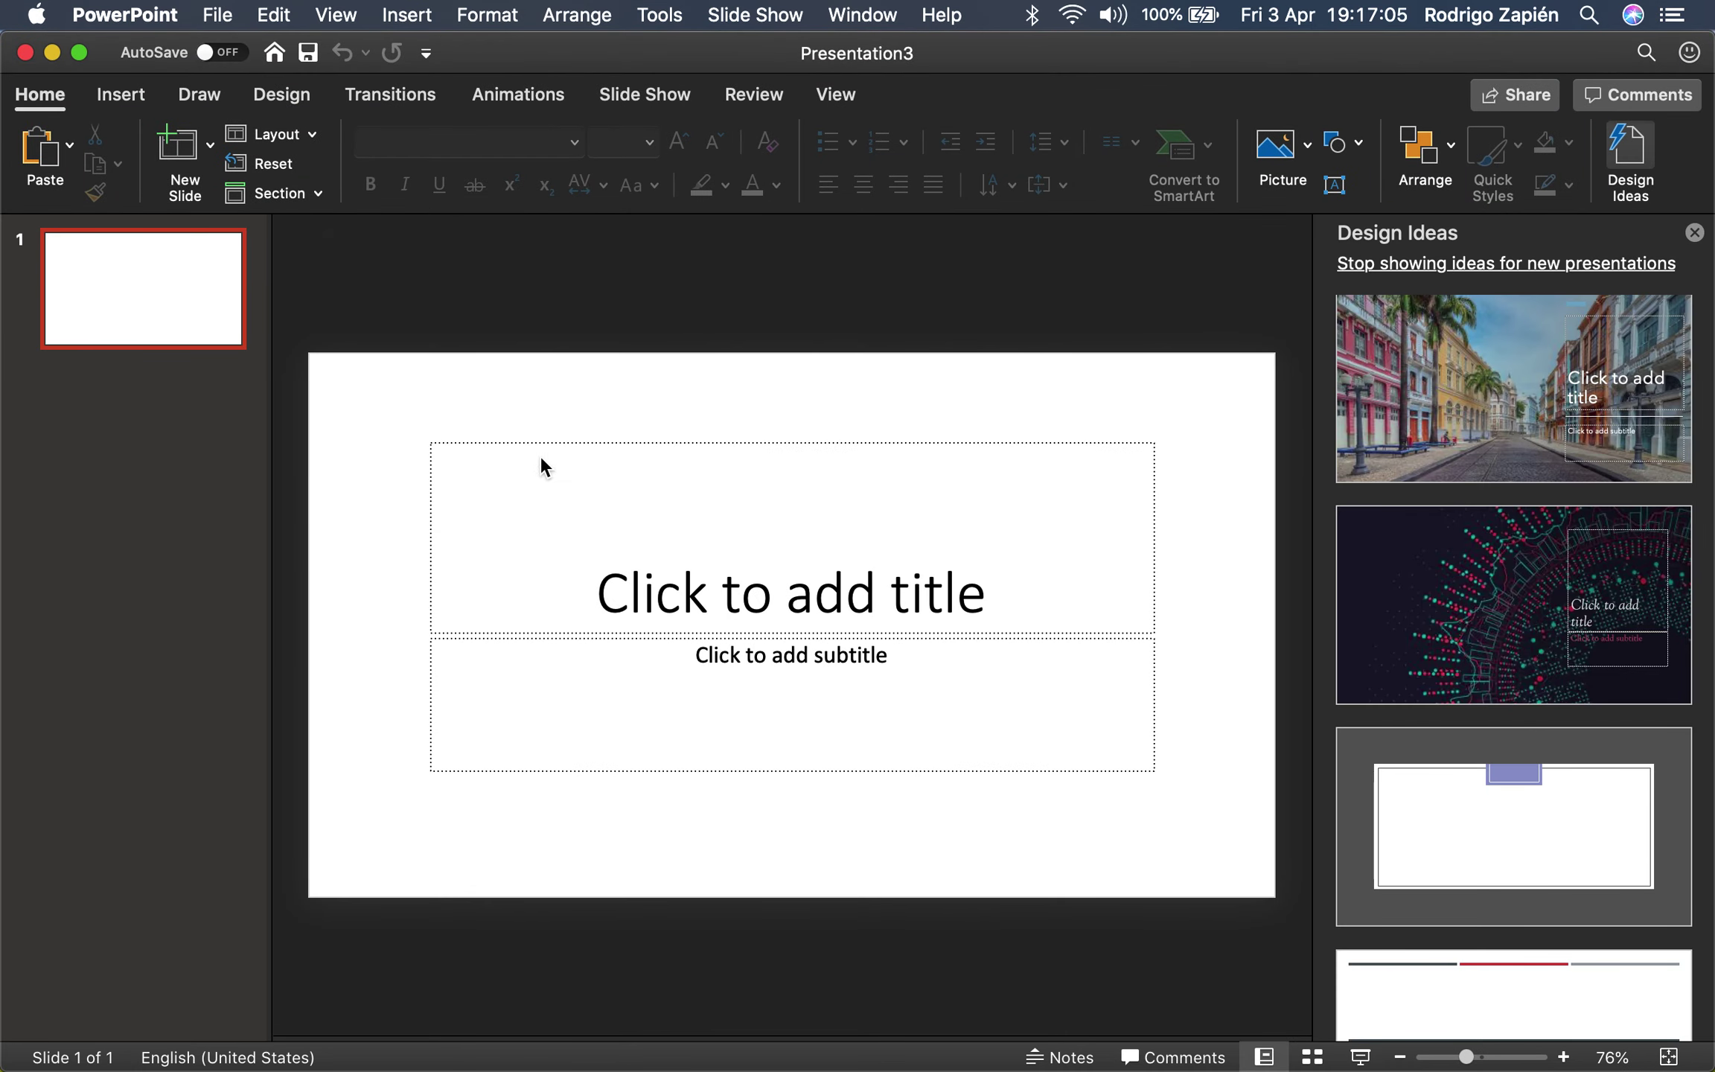
- Close Design Ideas, title the slide 'My presentation' and enter the author's name as subtitle
{"action": "left_click", "coordinate": [757, 580]}
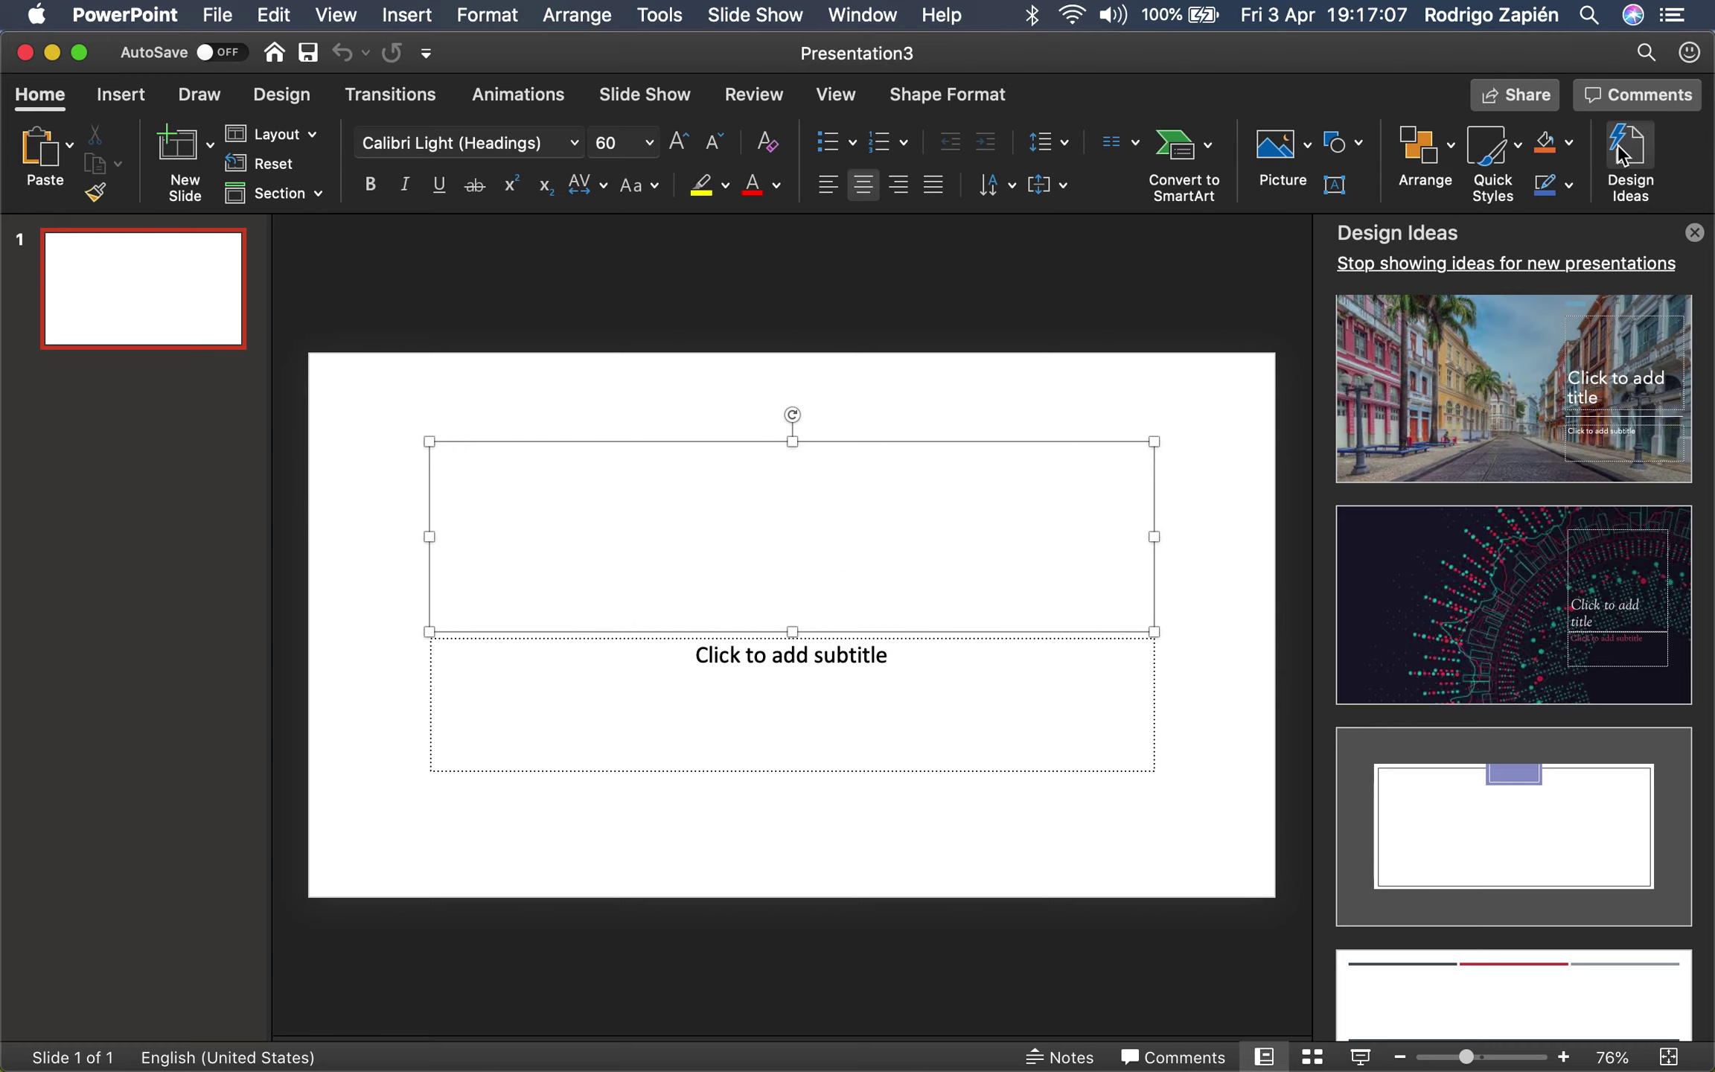
{"action": "left_click", "coordinate": [1622, 153]}
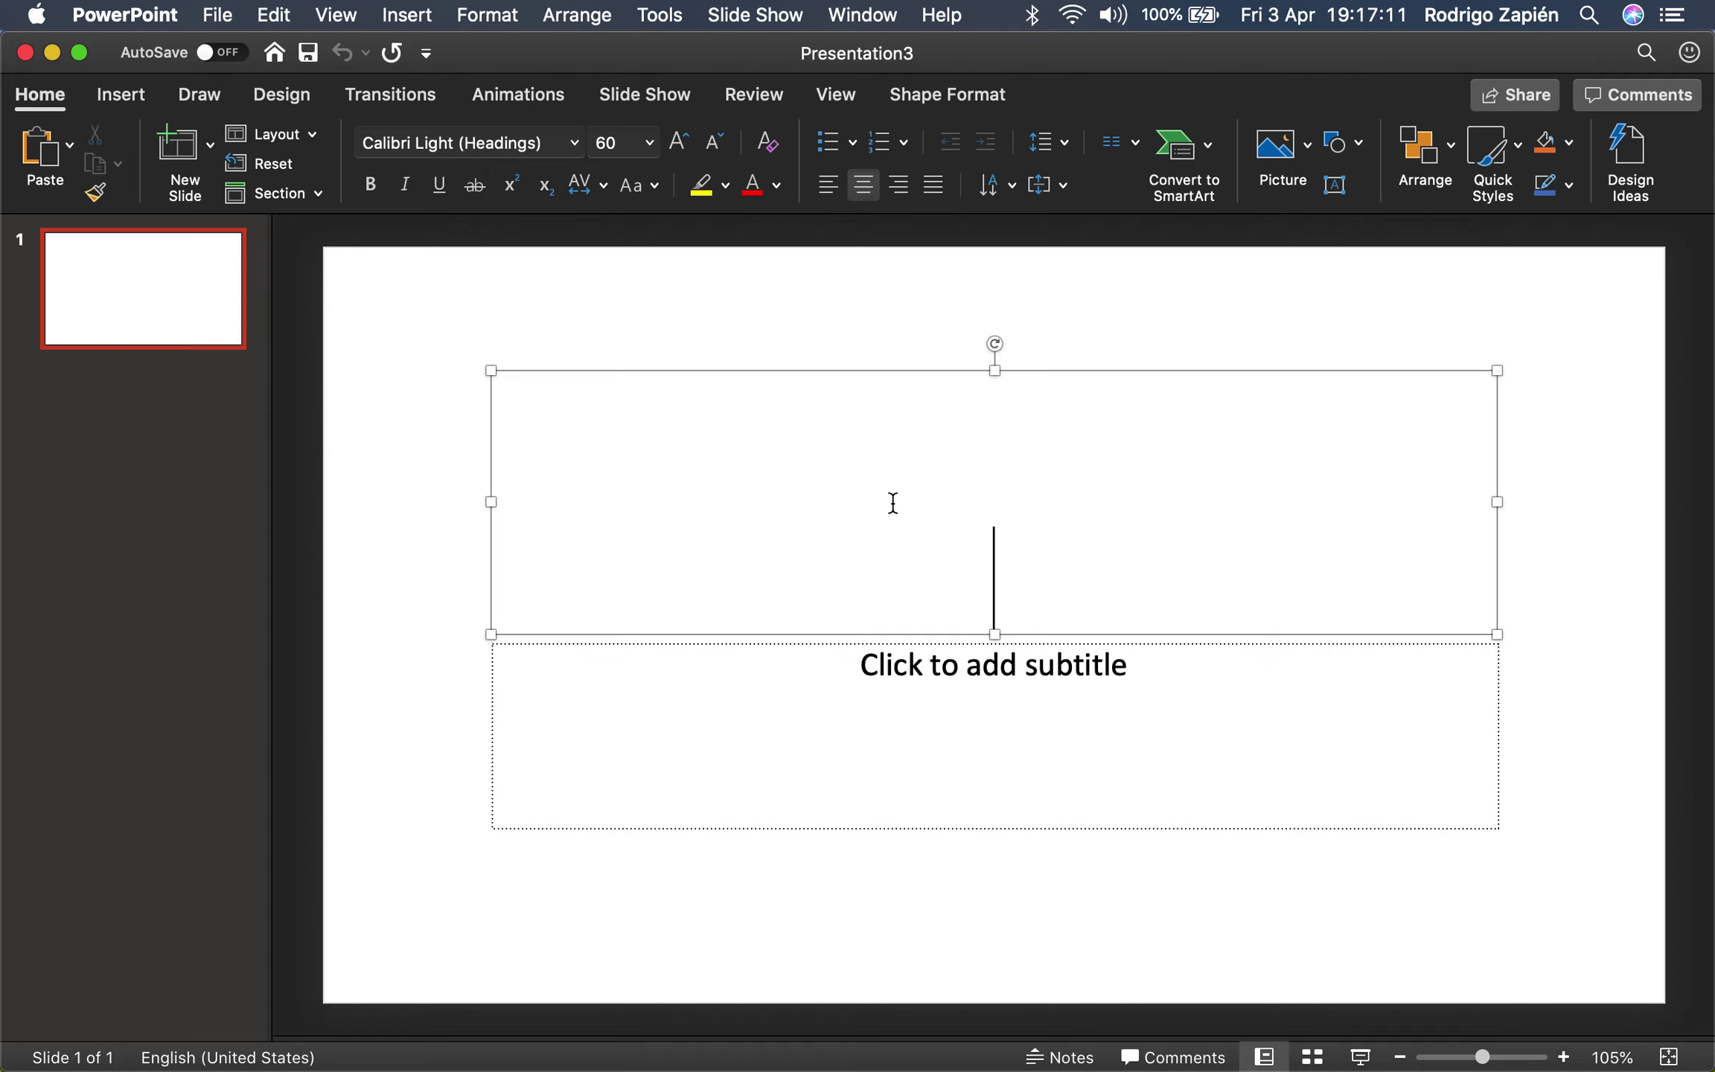
{"action": "type", "text": "My prese"}
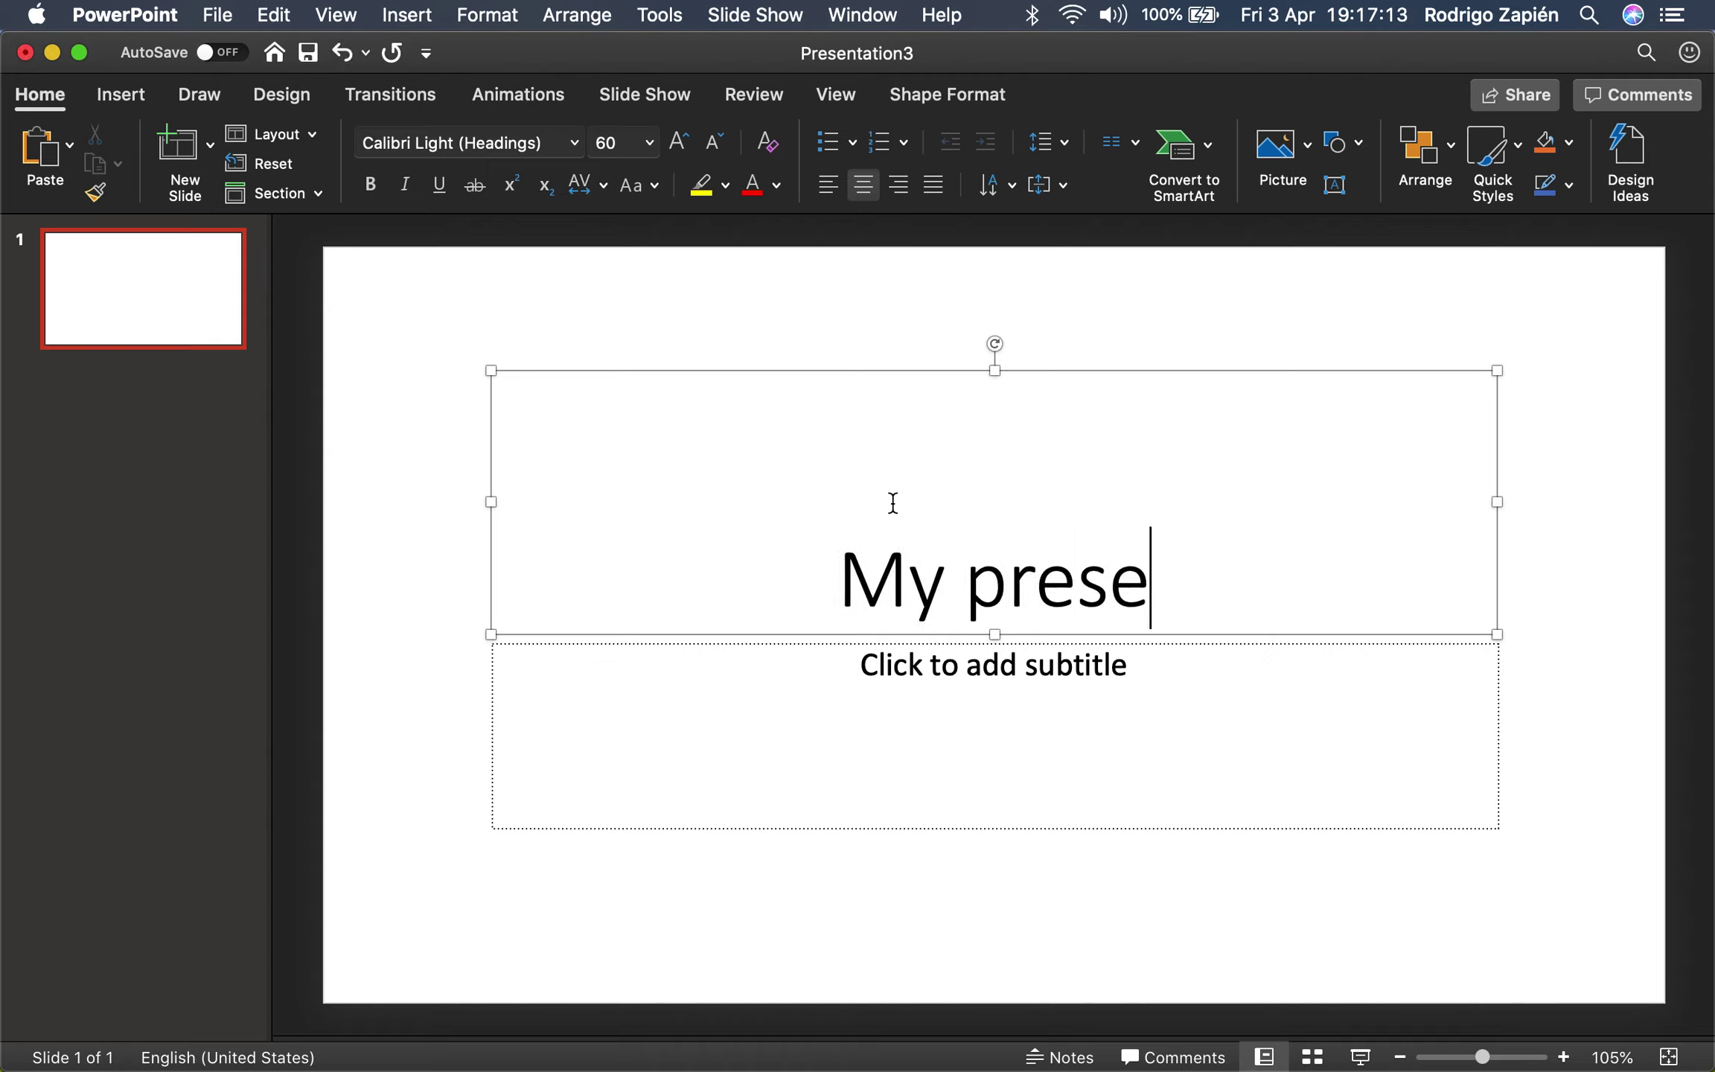
{"action": "type", "text": "ntation"}
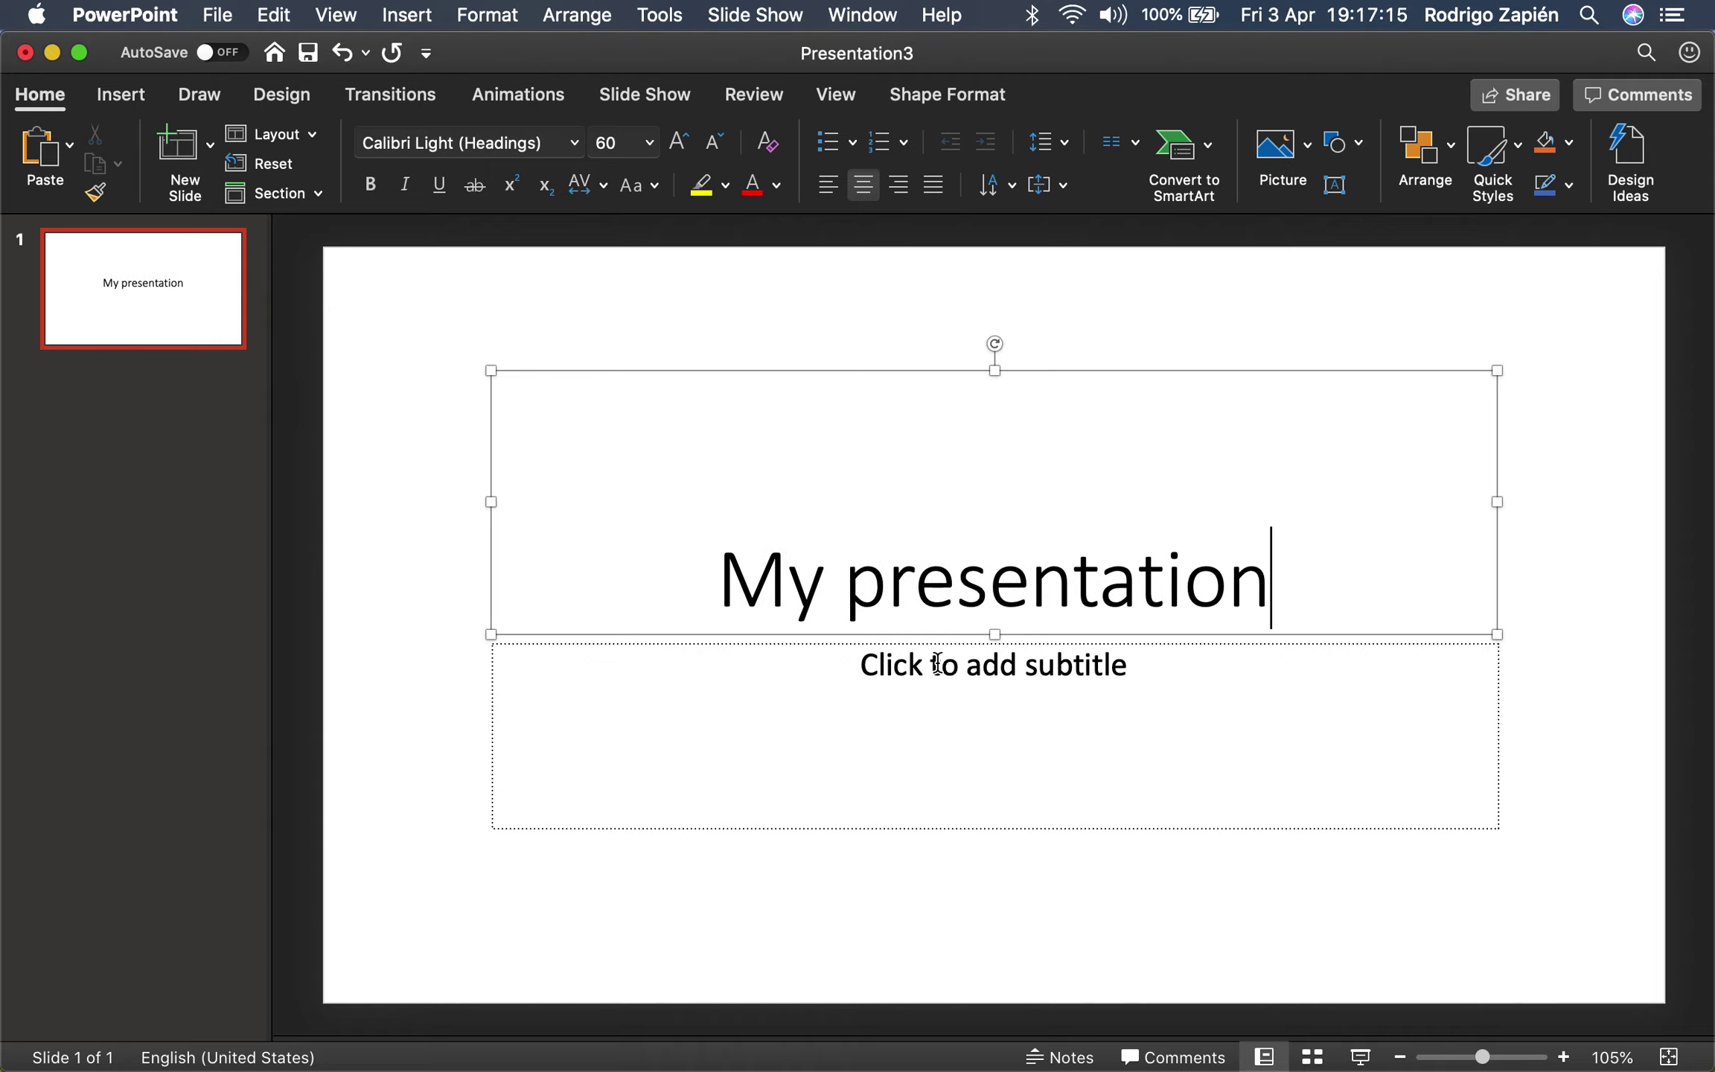
{"action": "left_click", "coordinate": [937, 663]}
{"action": "type", "text": "Rodrigo Zapién"}
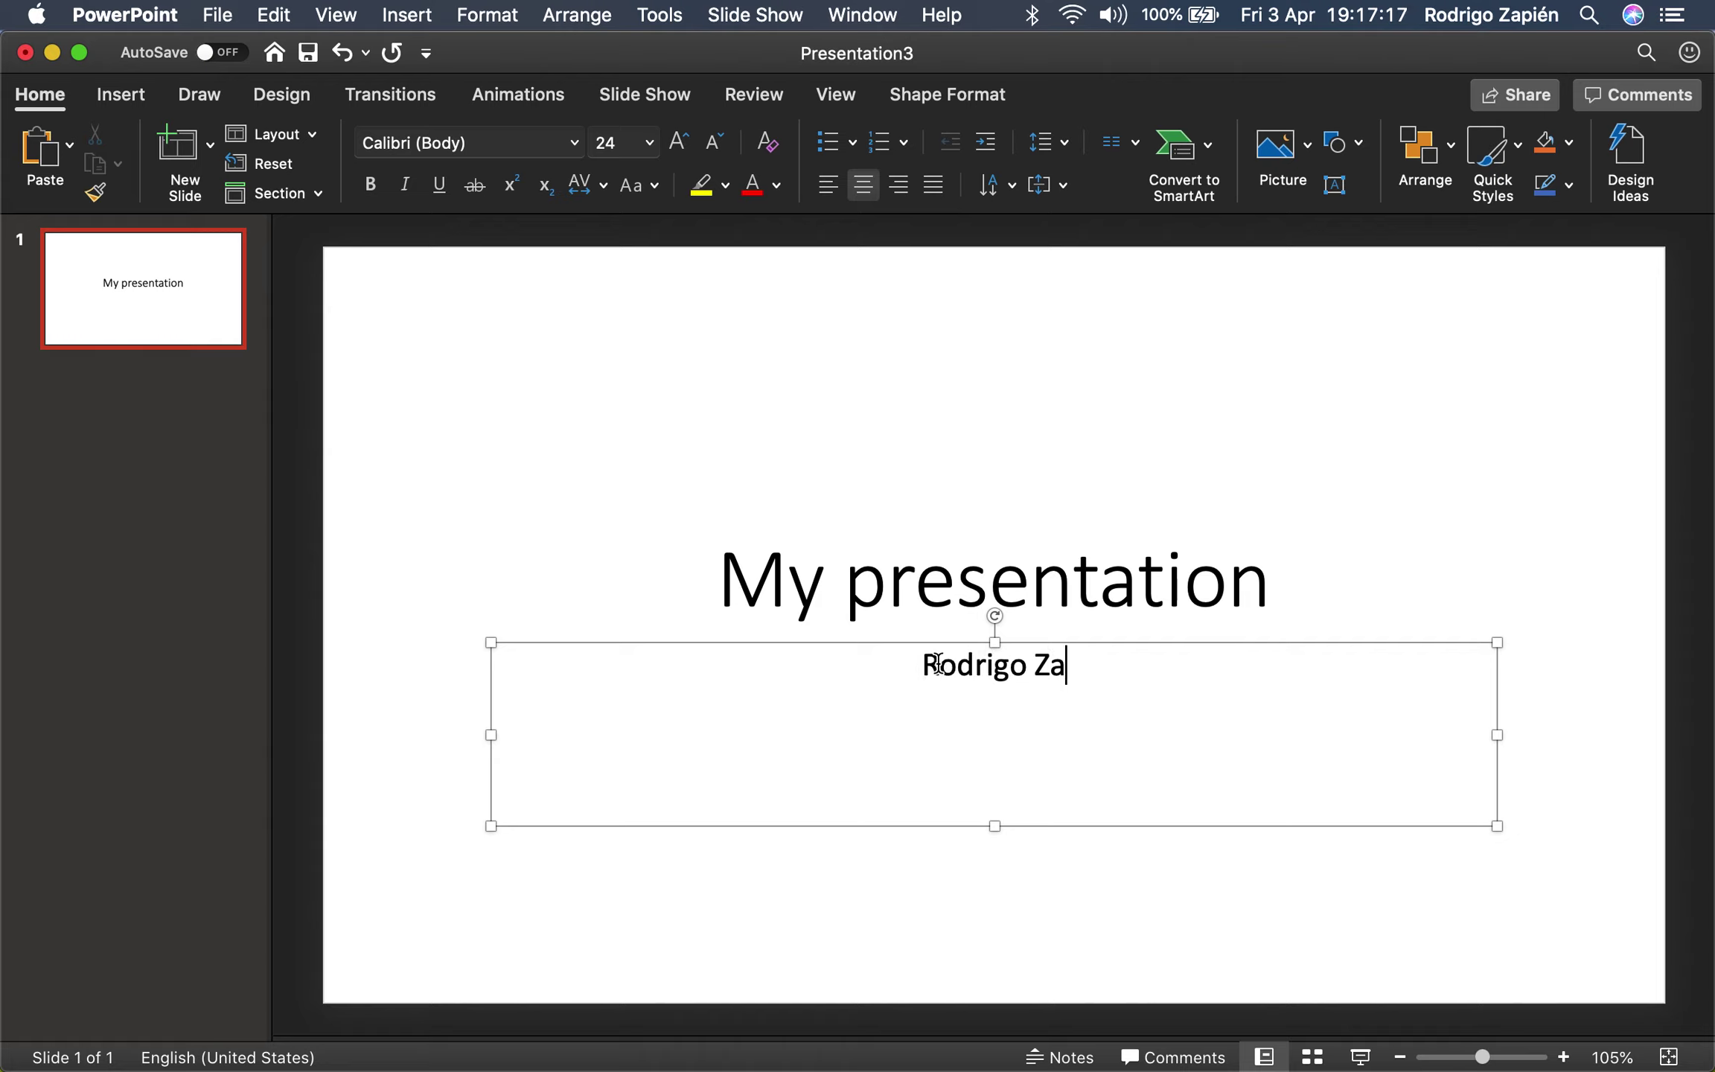
- Deselect the placeholders and check the slide layout list without changing the layout
{"action": "left_click", "coordinate": [795, 447]}
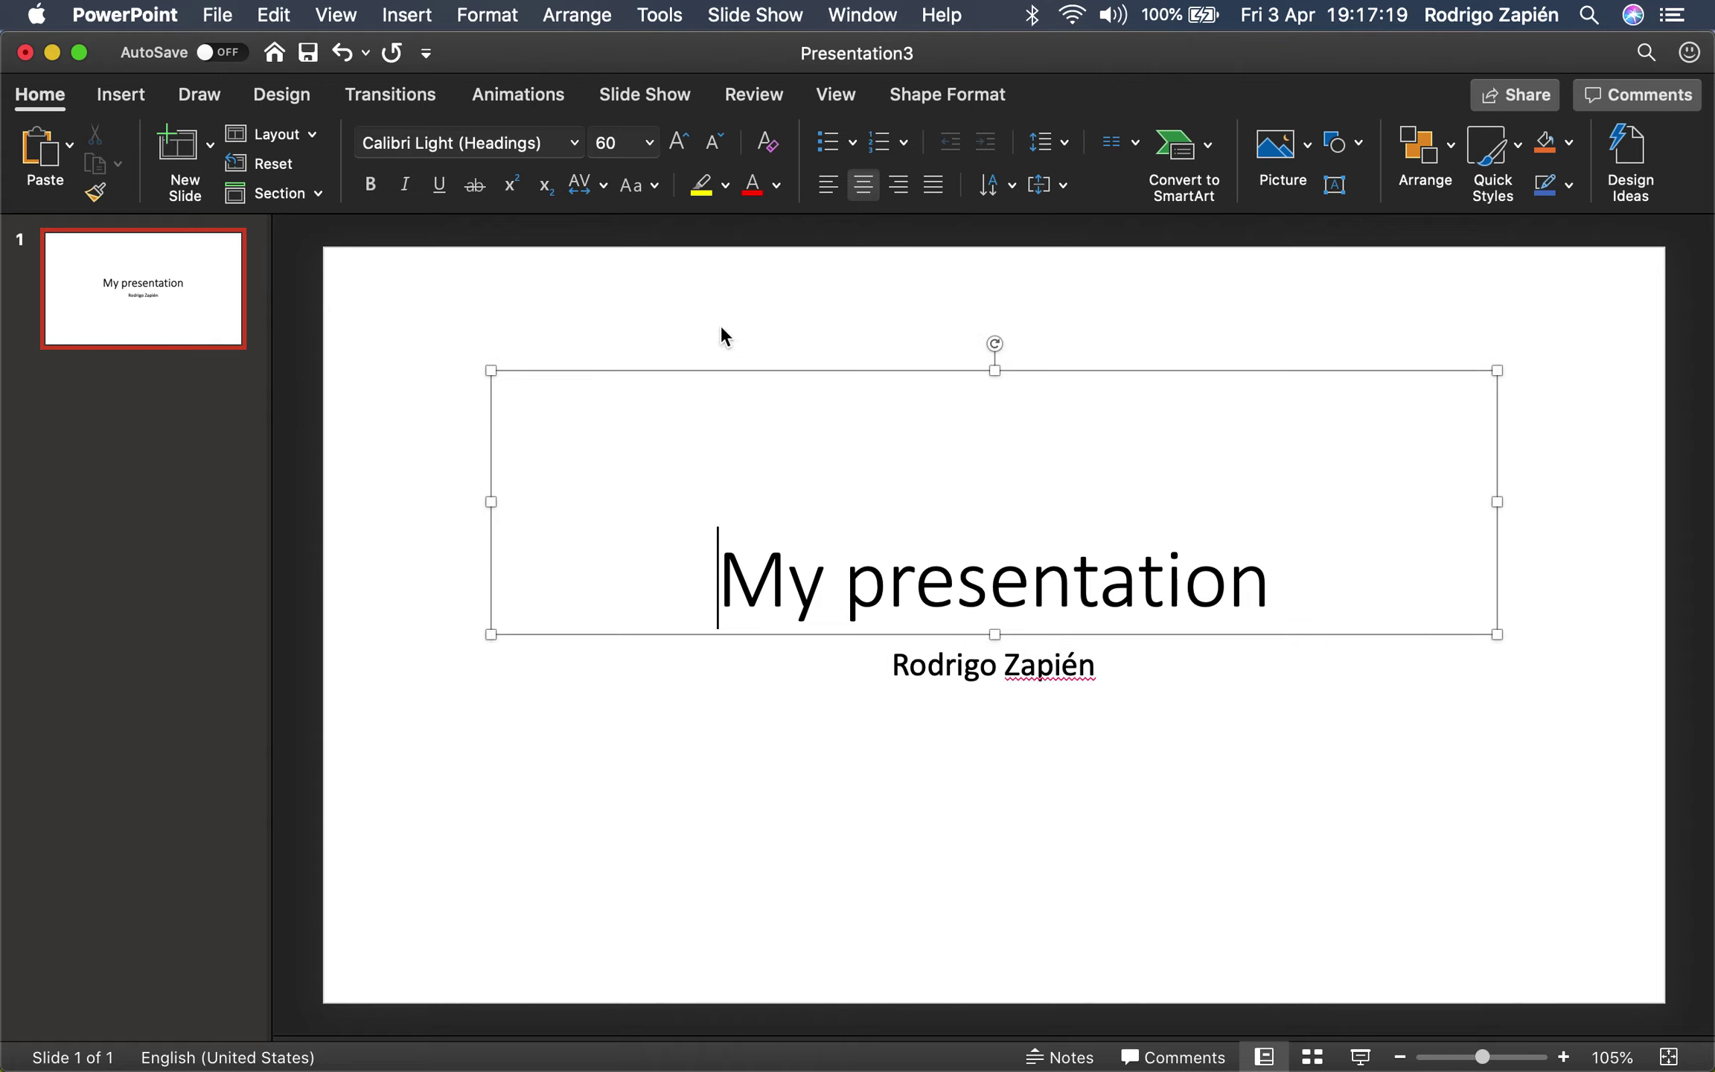
{"action": "left_click", "coordinate": [702, 305]}
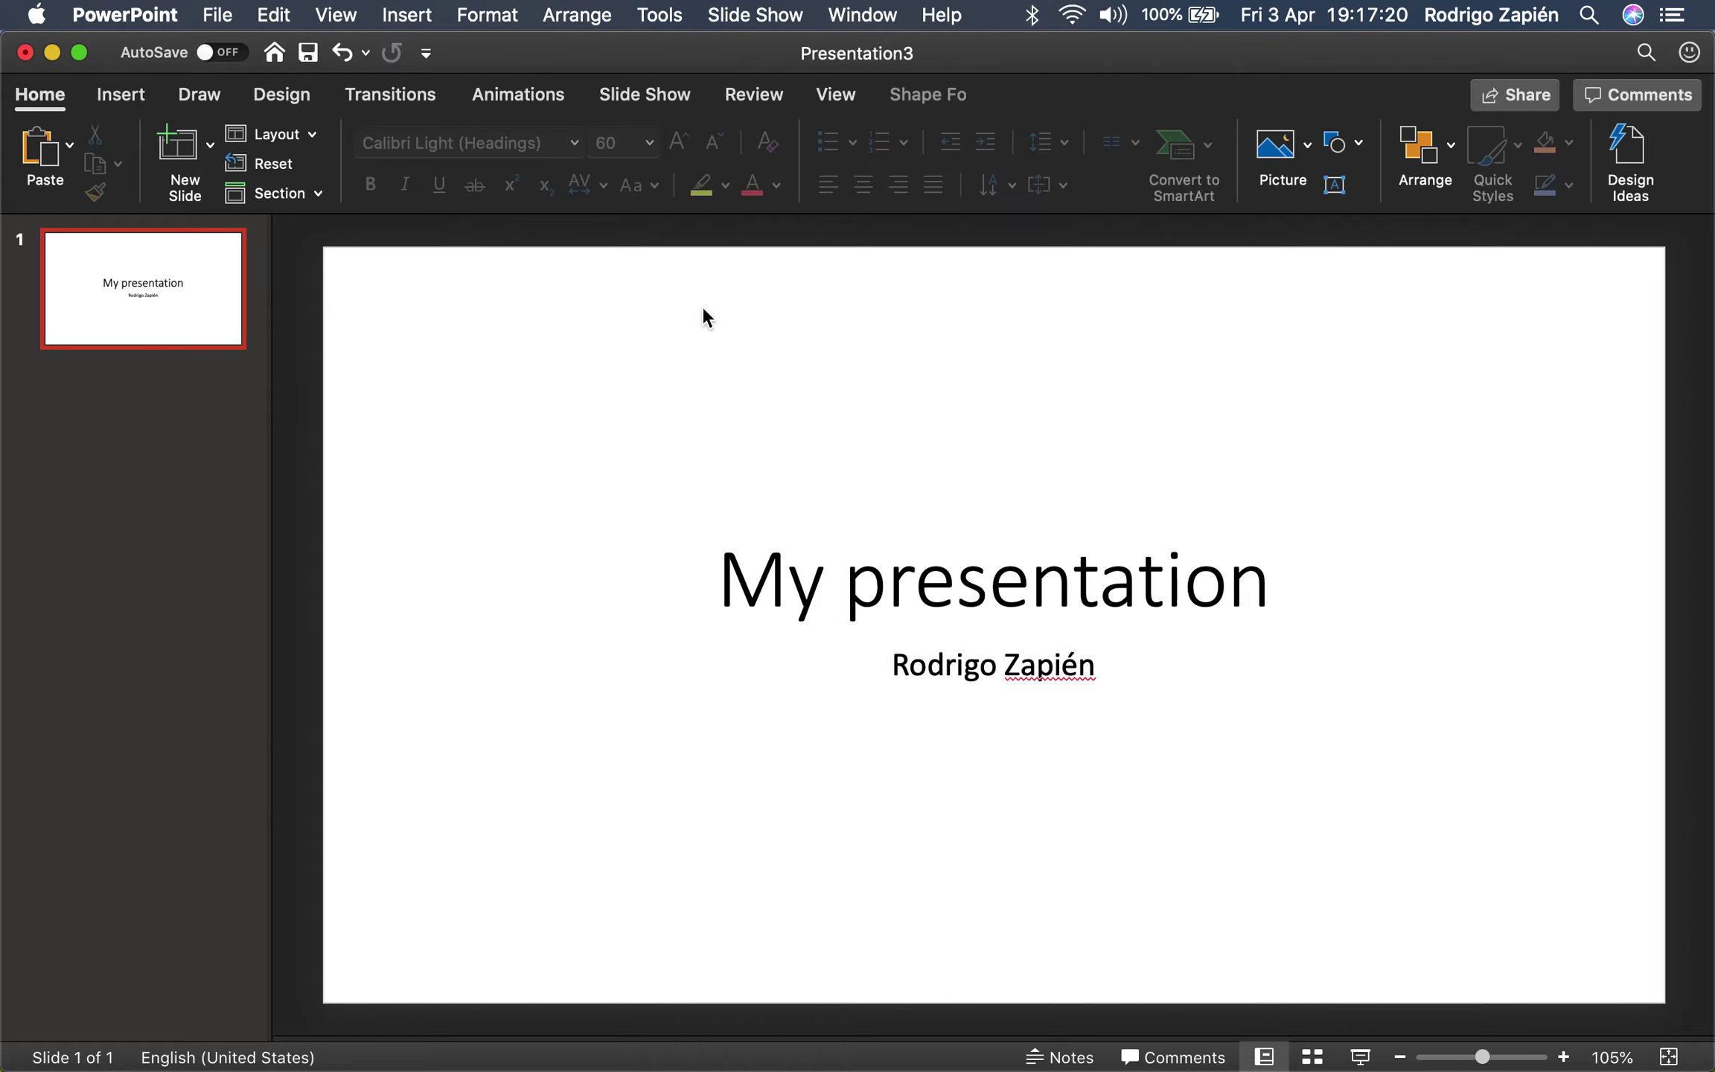
{"action": "left_click", "coordinate": [316, 132]}
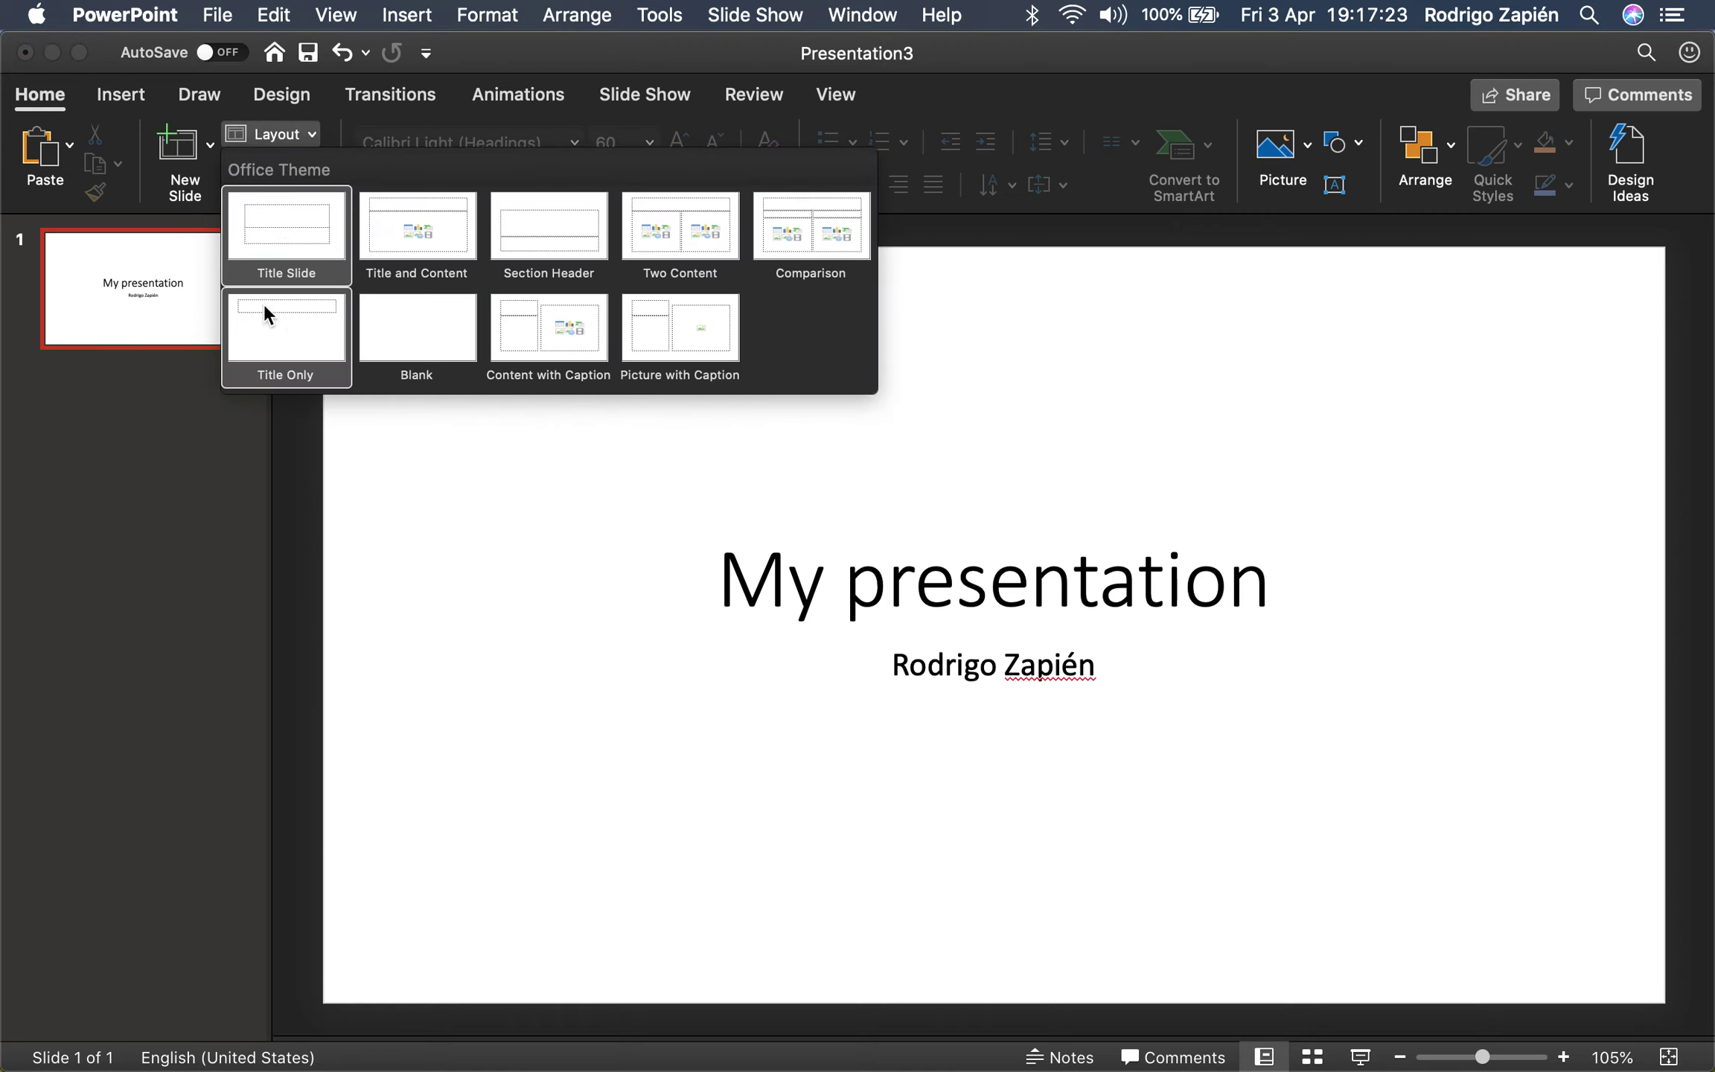
{"action": "left_click", "coordinate": [315, 537]}
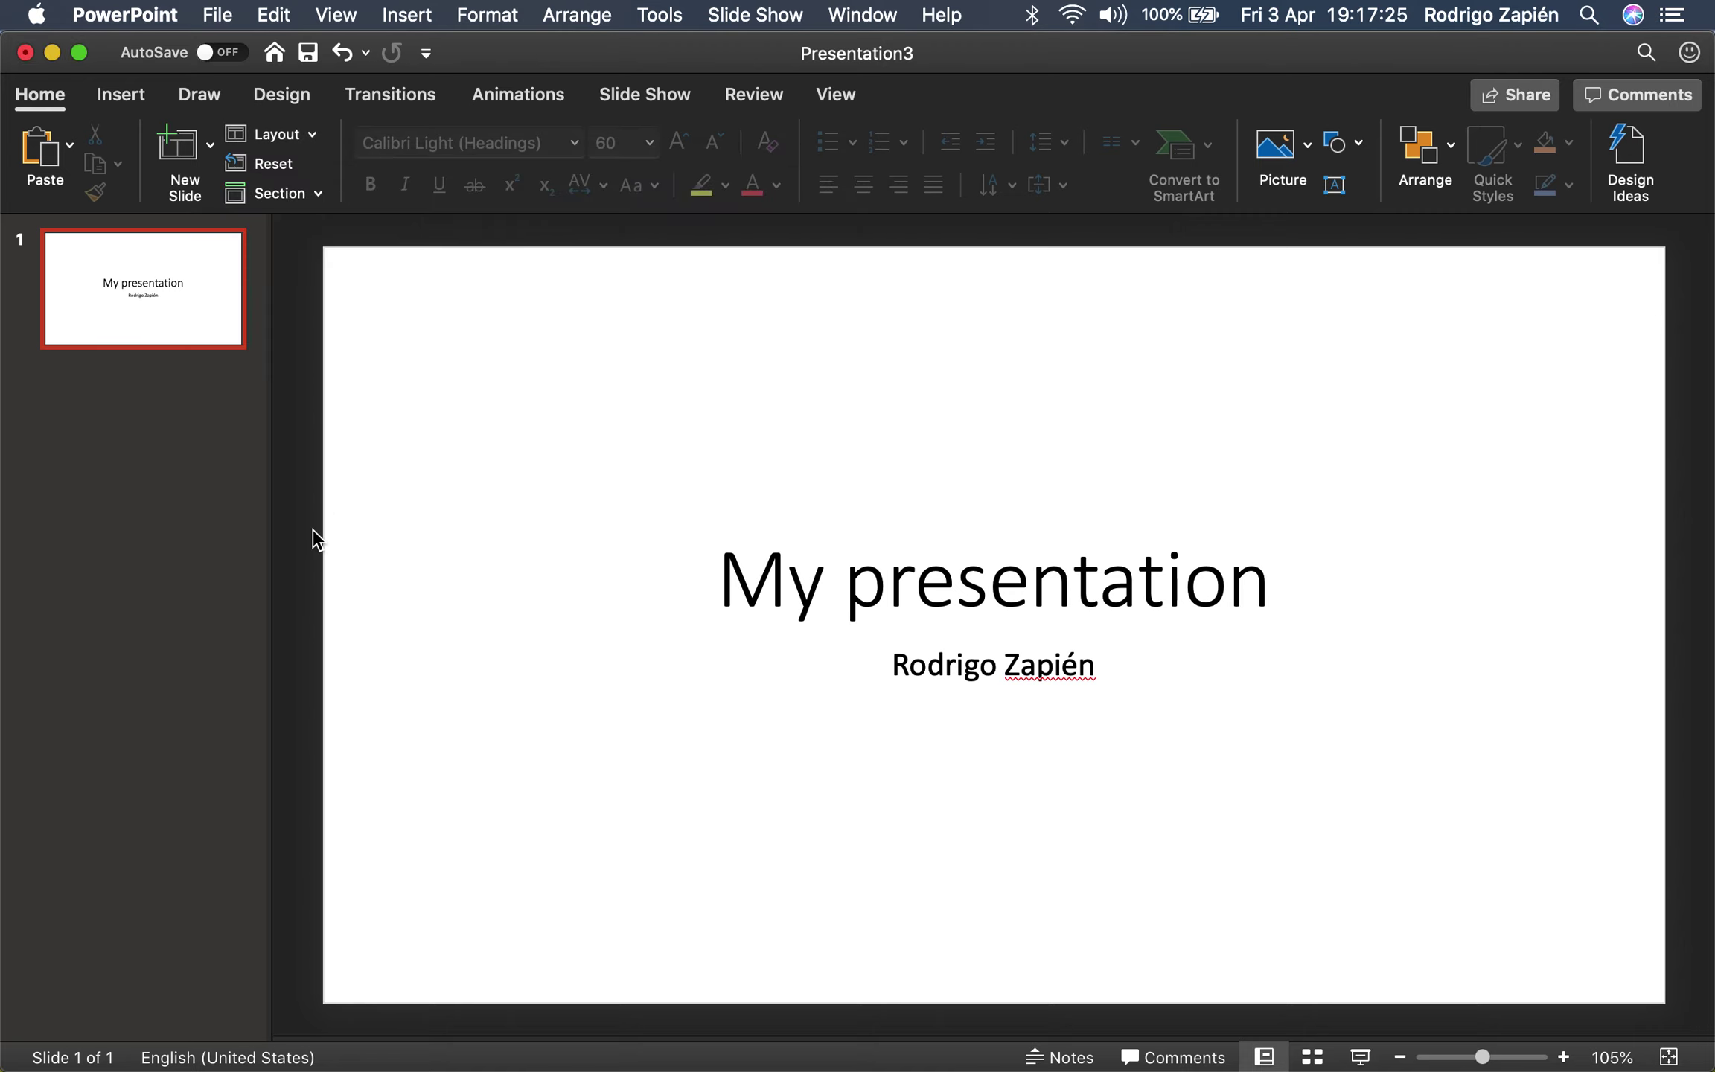
- Browse the Design themes and variants, then apply the green Madison theme
{"action": "left_click", "coordinate": [290, 104]}
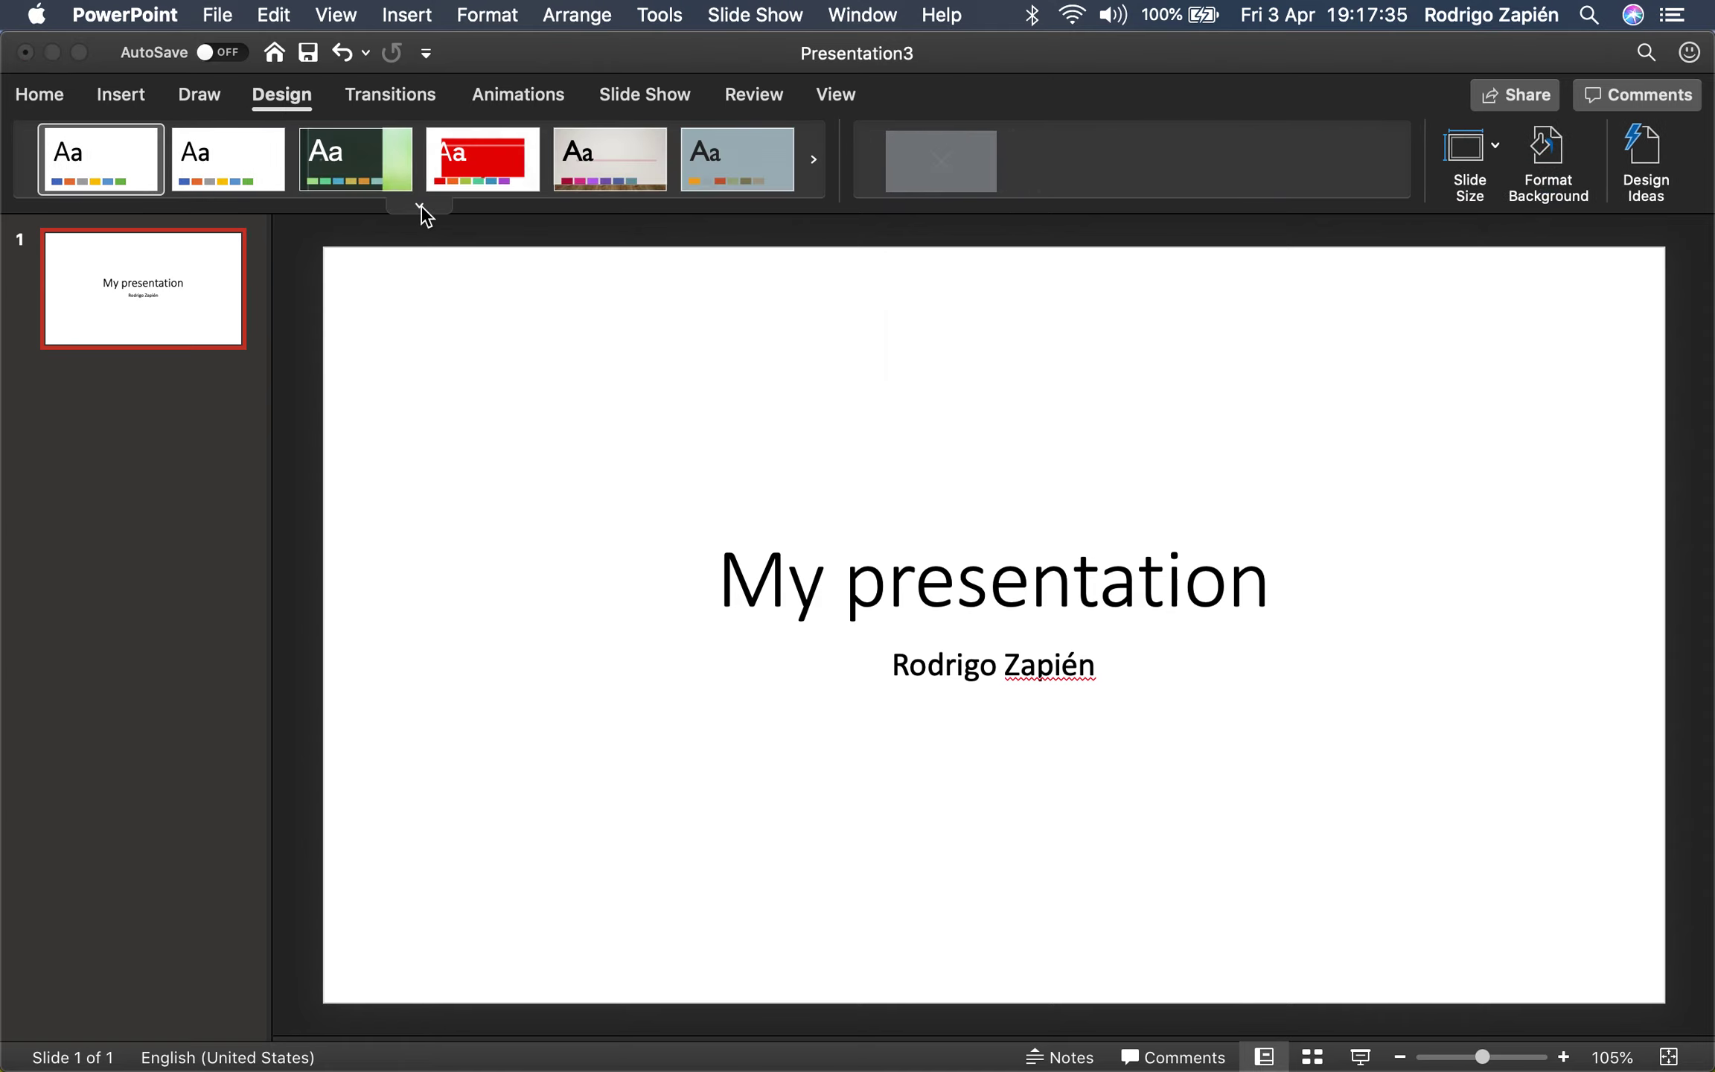
{"action": "left_click", "coordinate": [420, 207]}
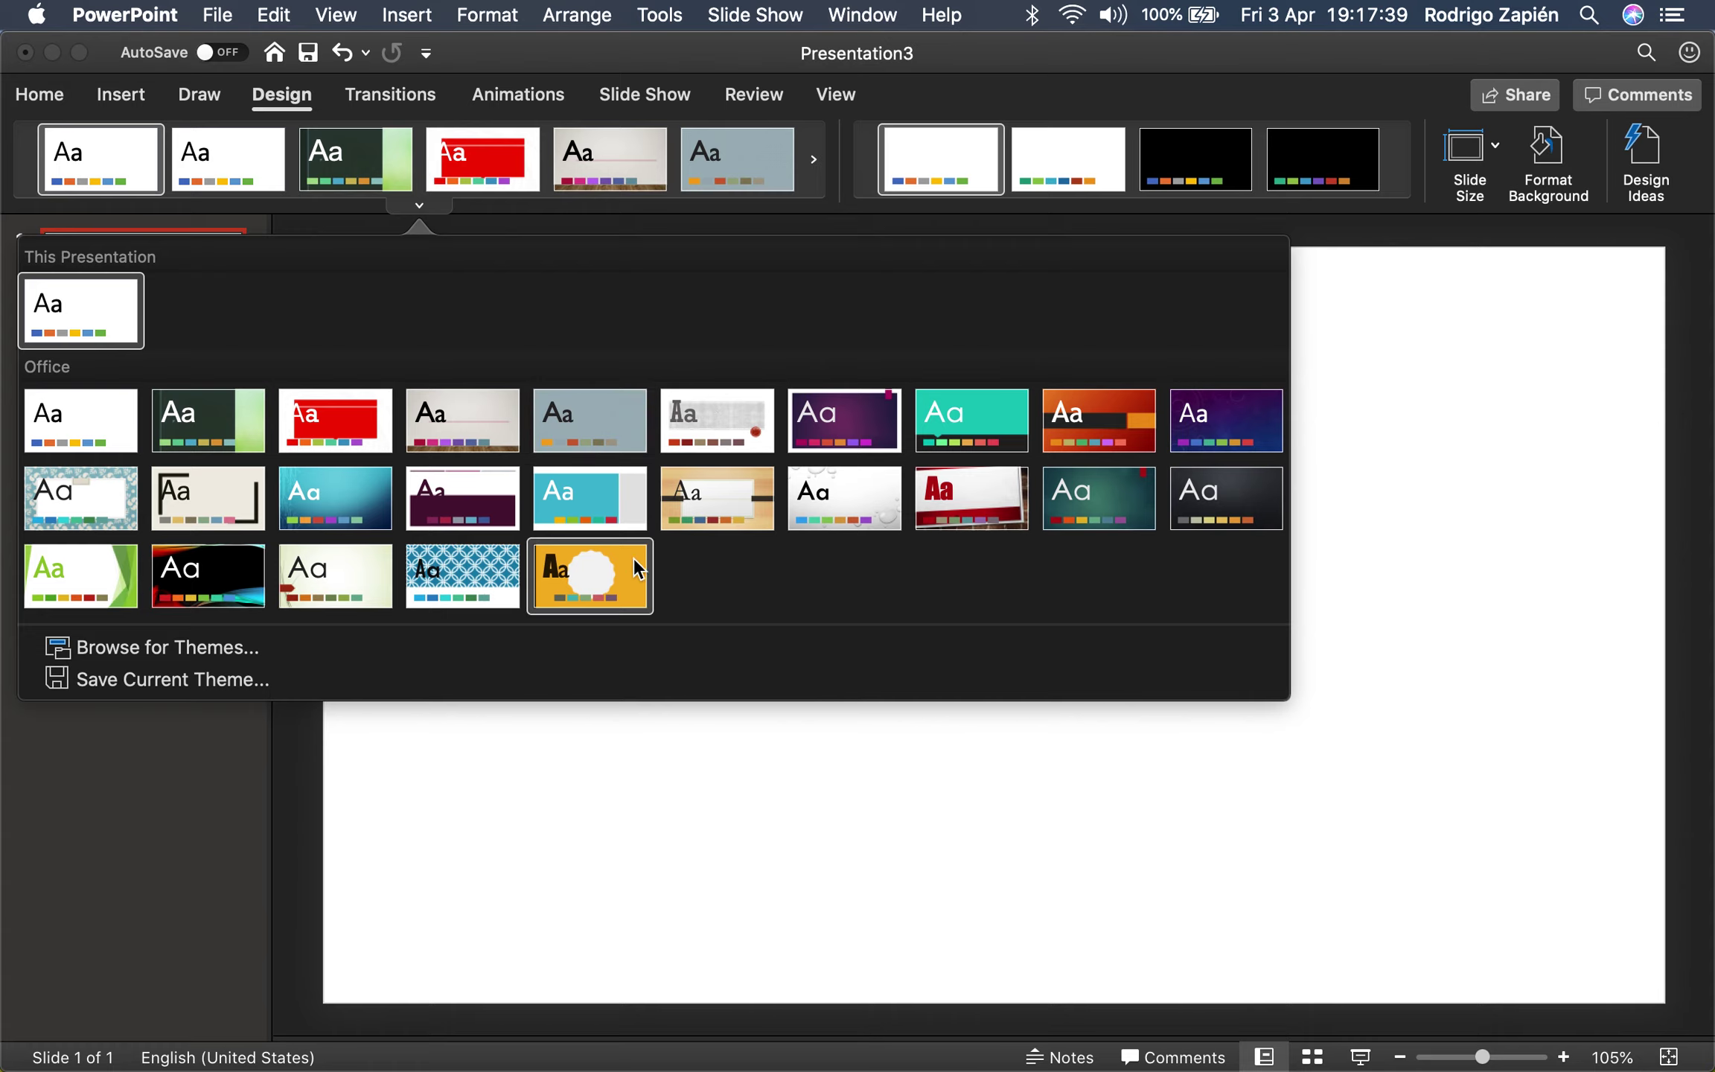
{"action": "left_click", "coordinate": [1135, 94]}
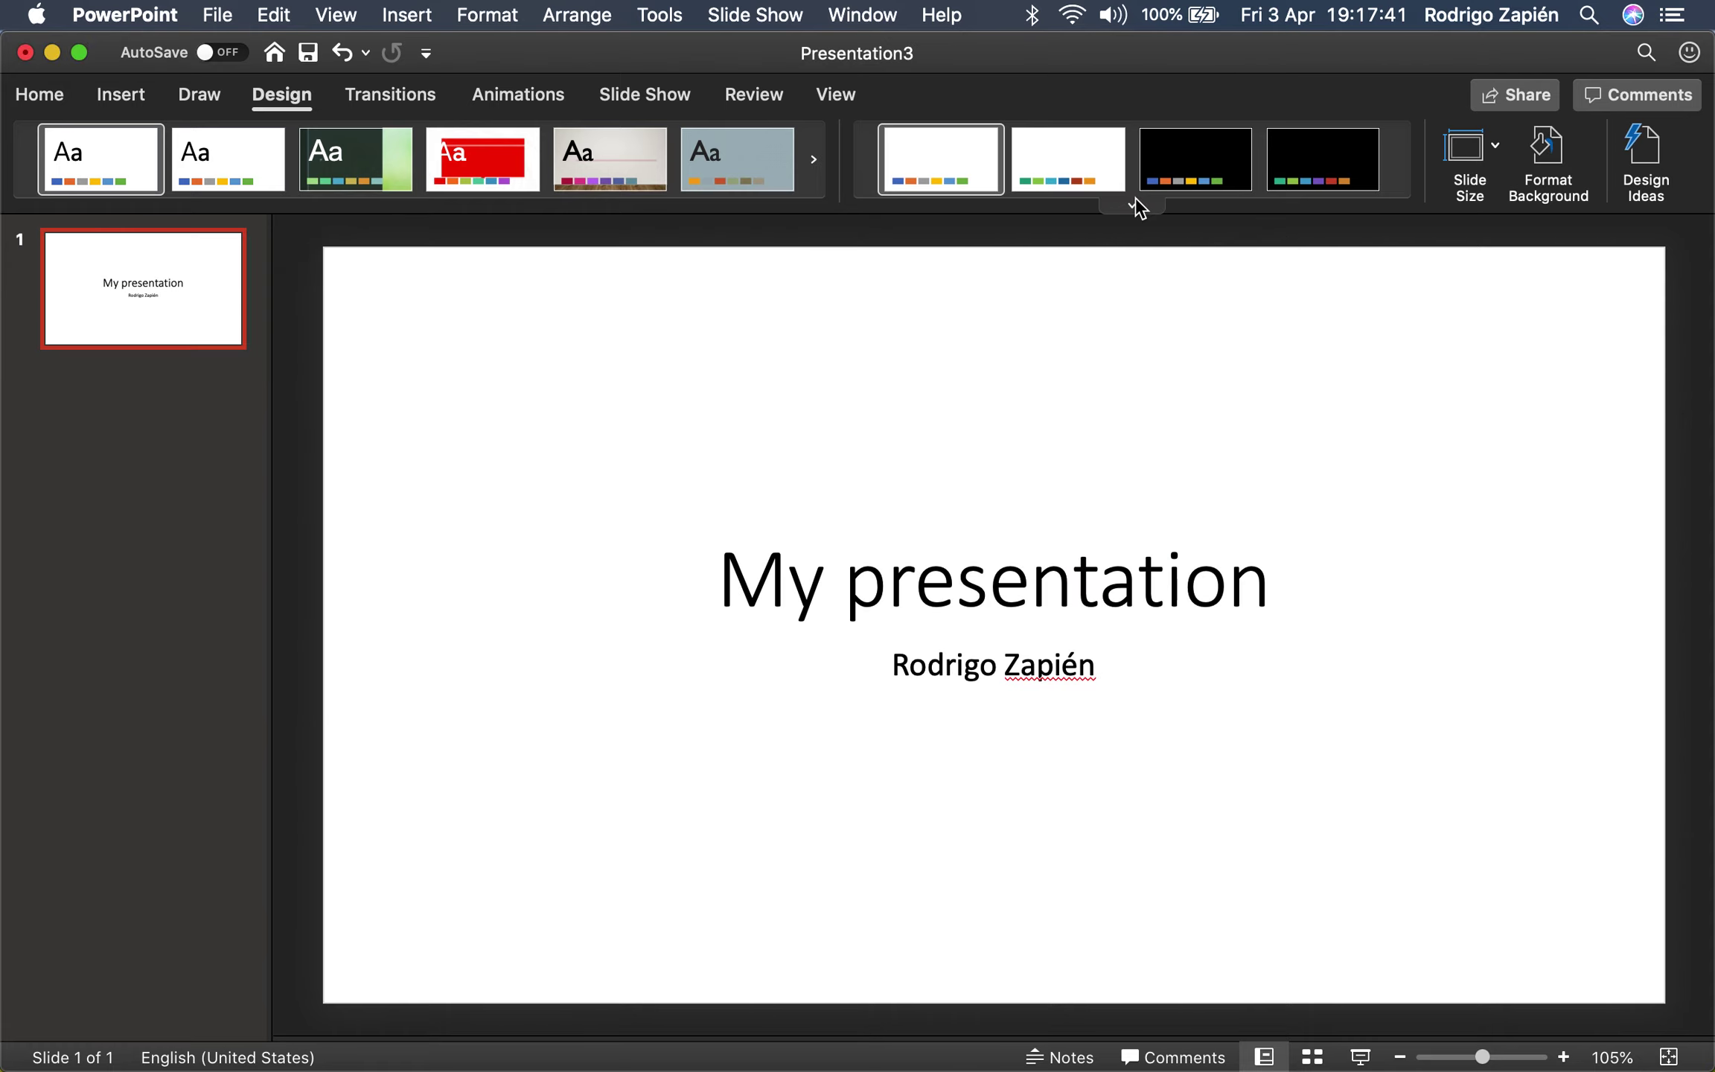
{"action": "left_click", "coordinate": [1133, 203]}
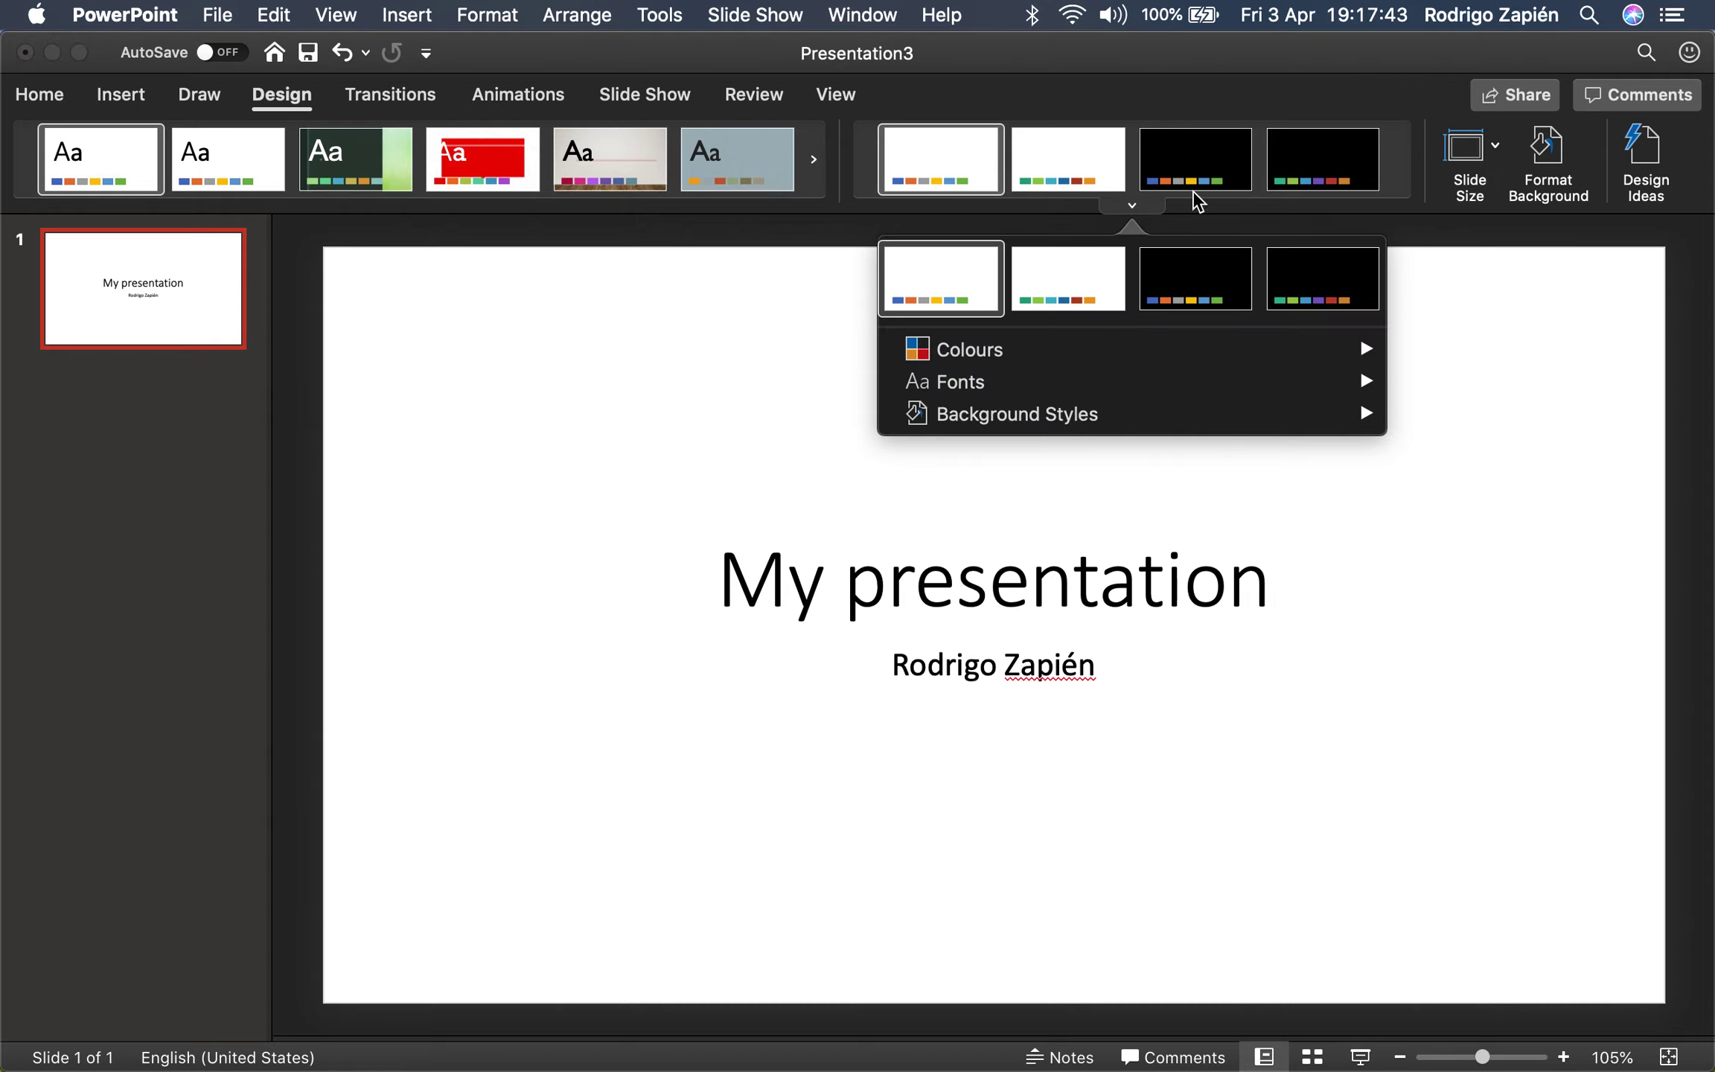
{"action": "left_click", "coordinate": [1010, 90]}
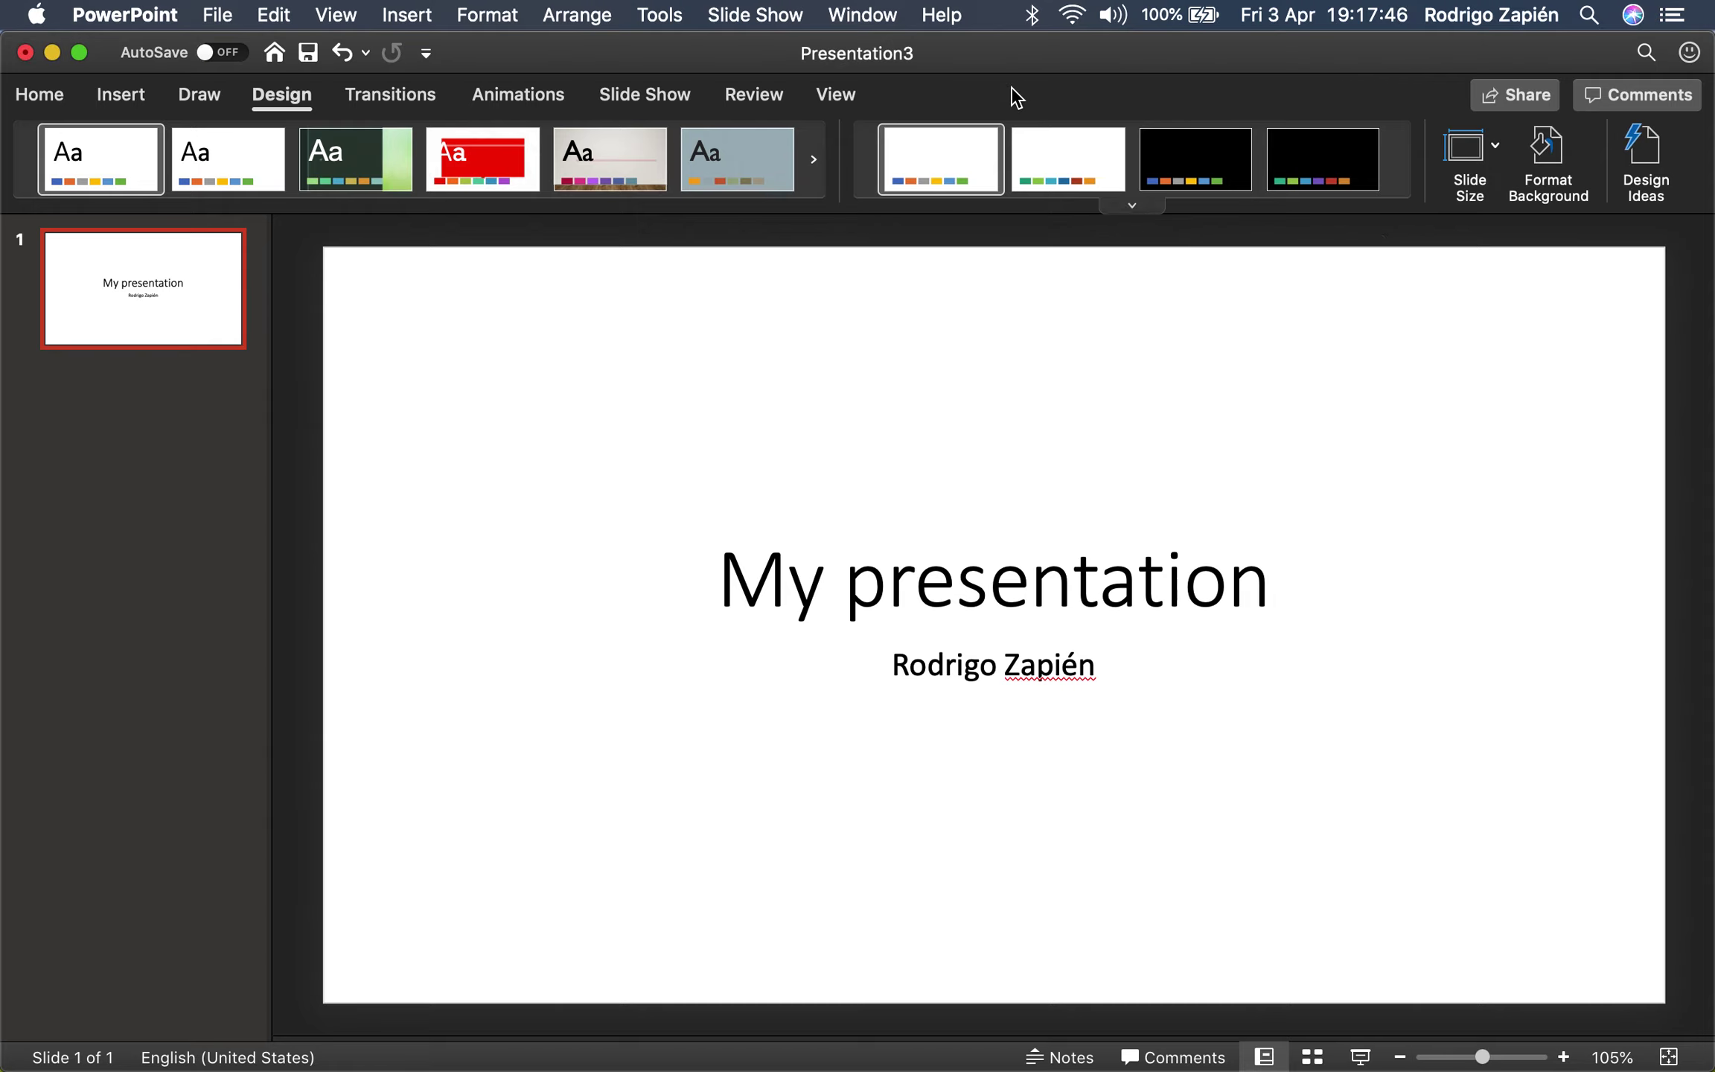
{"action": "left_click", "coordinate": [420, 206]}
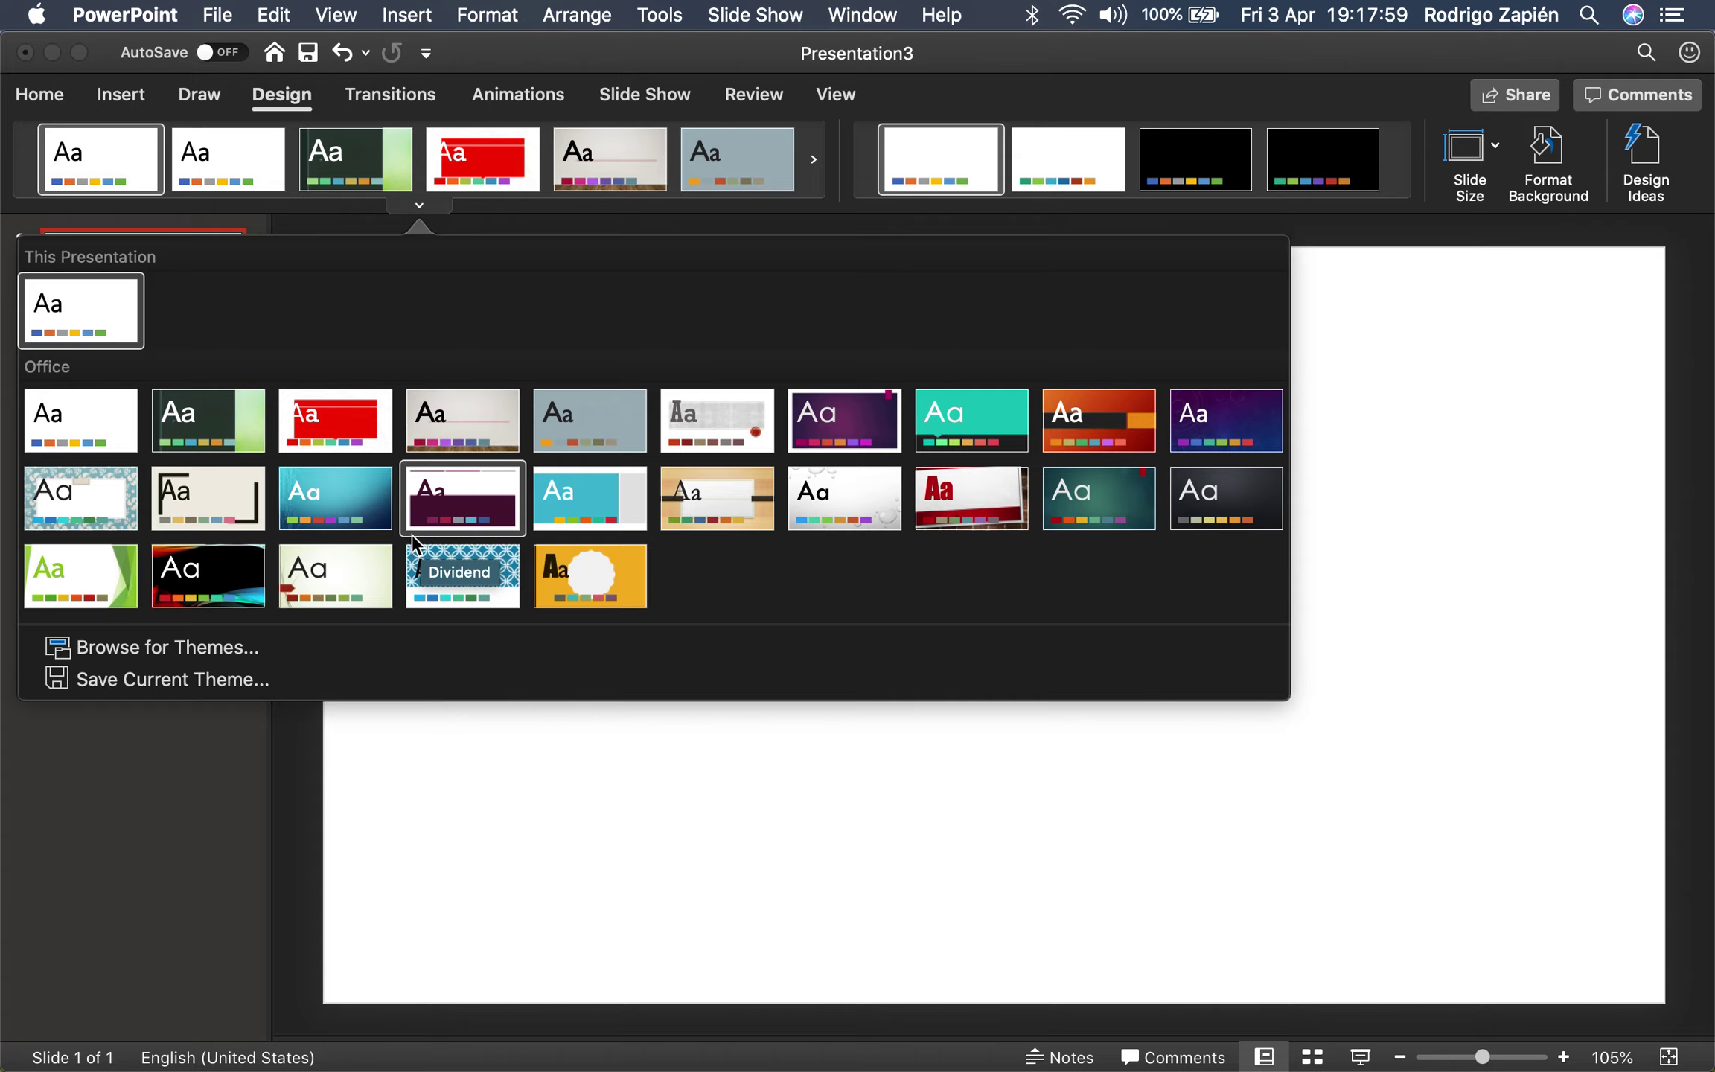
{"action": "left_click", "coordinate": [205, 430]}
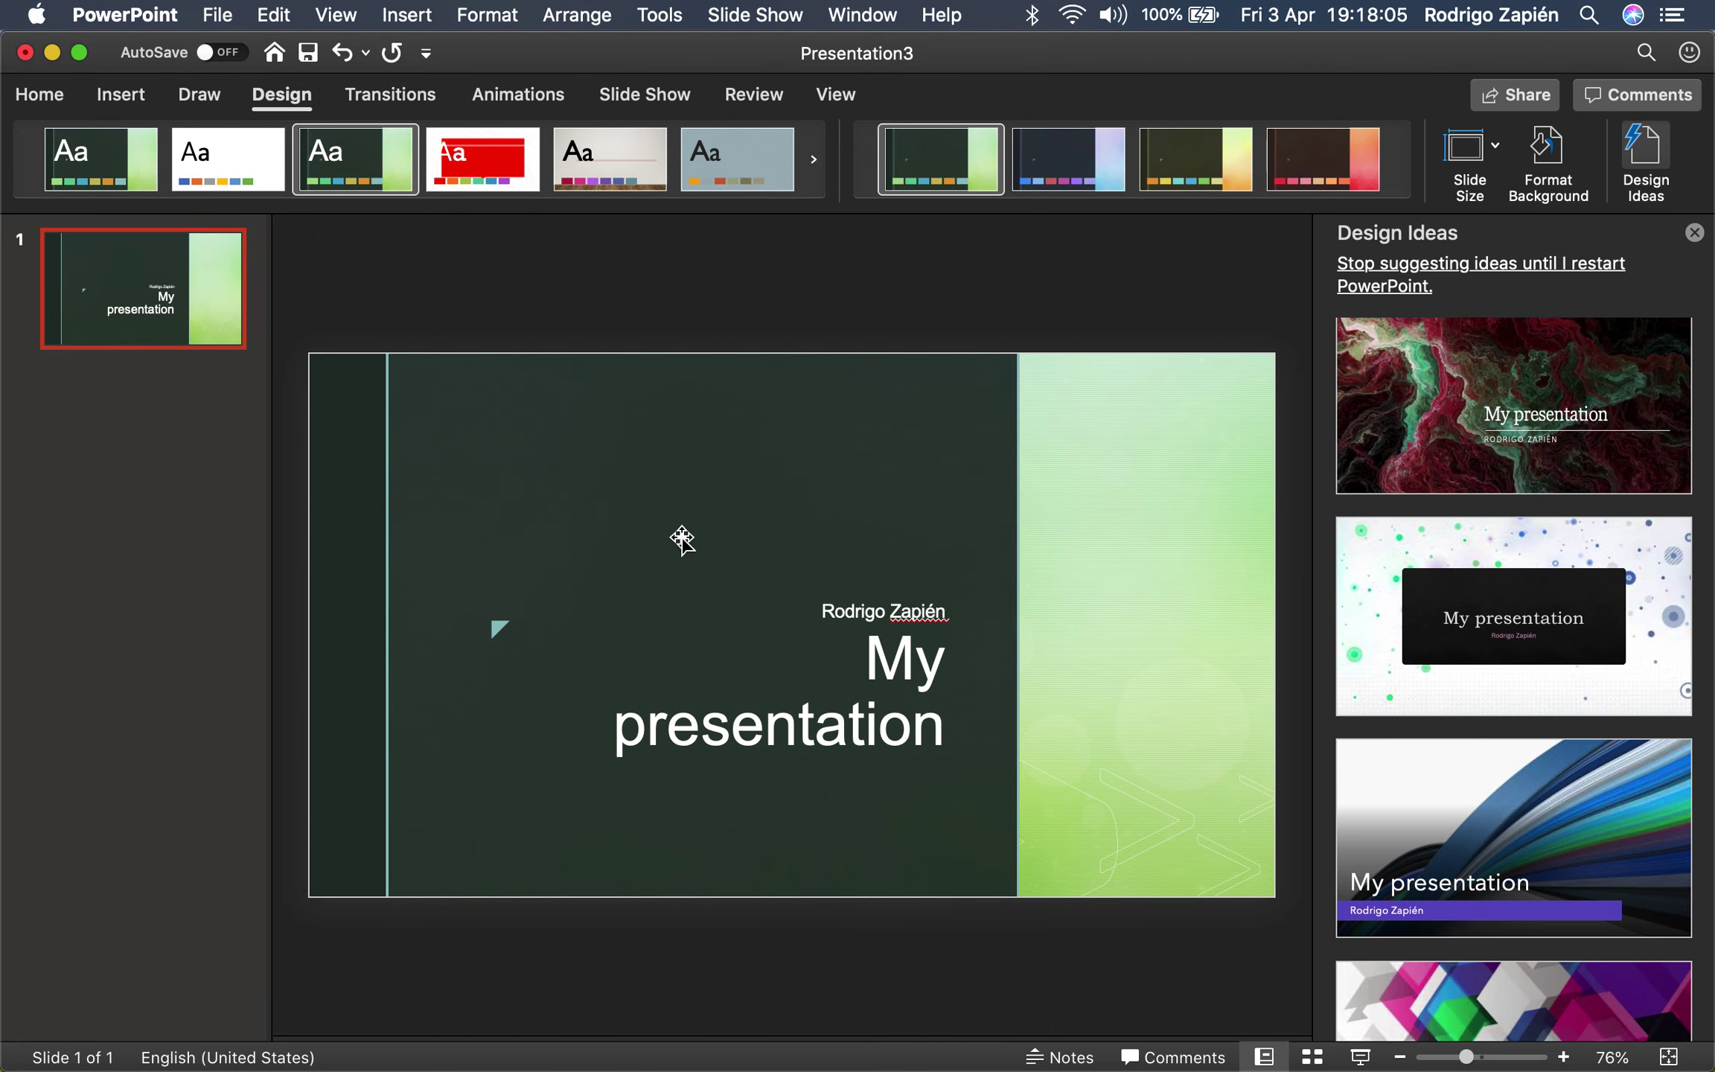
- Set the show type to Browsed by an individual (window), then preview the show and exit it
{"action": "left_click", "coordinate": [645, 97]}
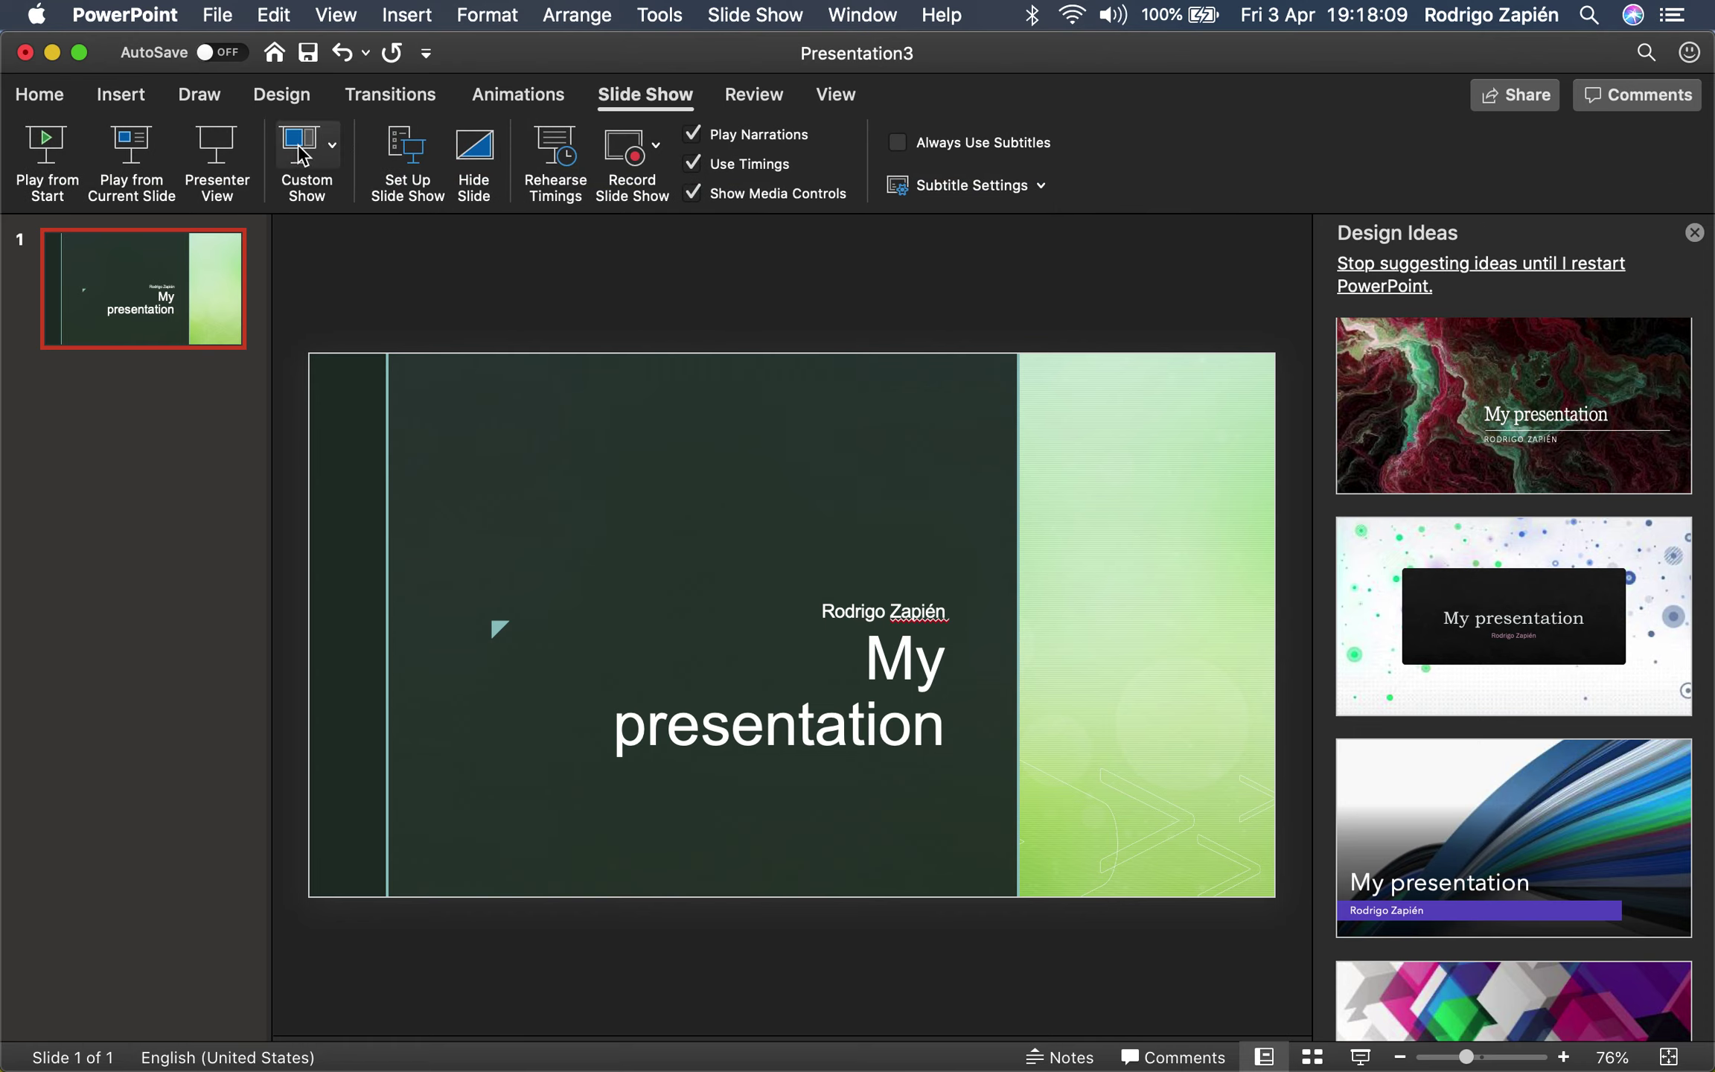
{"action": "left_click", "coordinate": [407, 157]}
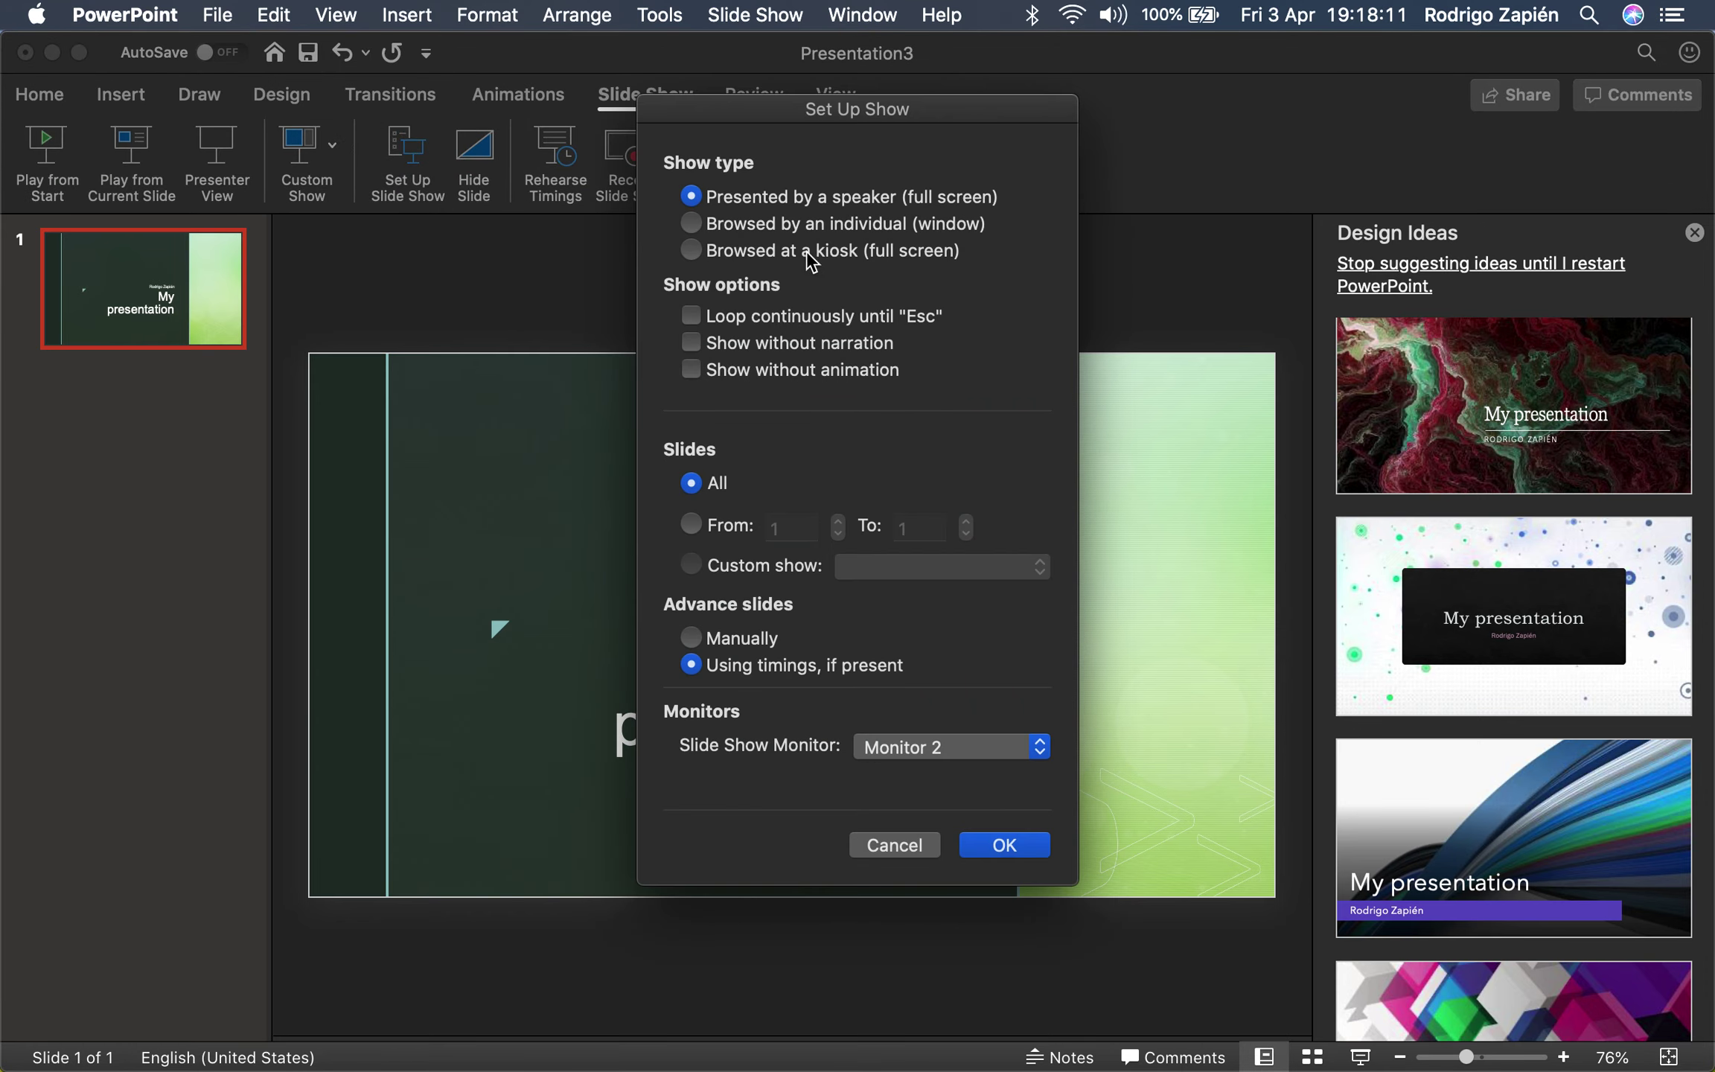
{"action": "left_click", "coordinate": [818, 225]}
{"action": "left_click", "coordinate": [992, 849]}
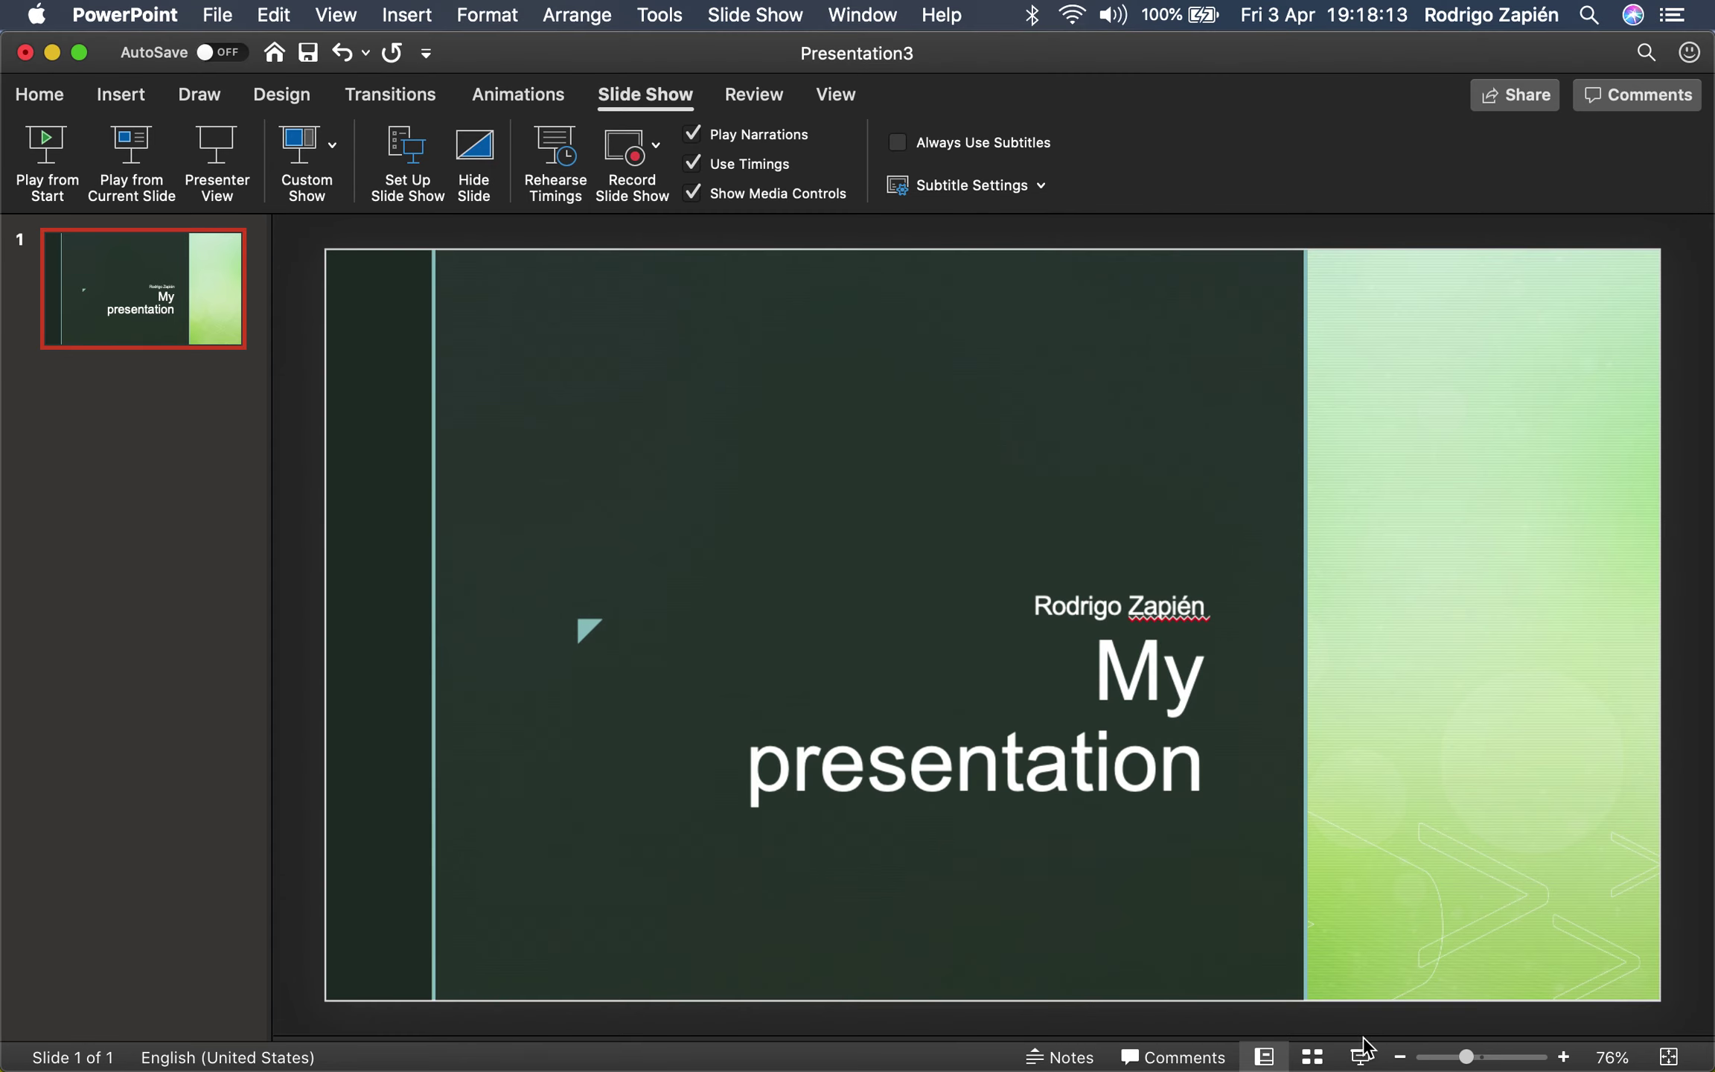
{"action": "left_click", "coordinate": [1361, 1057]}
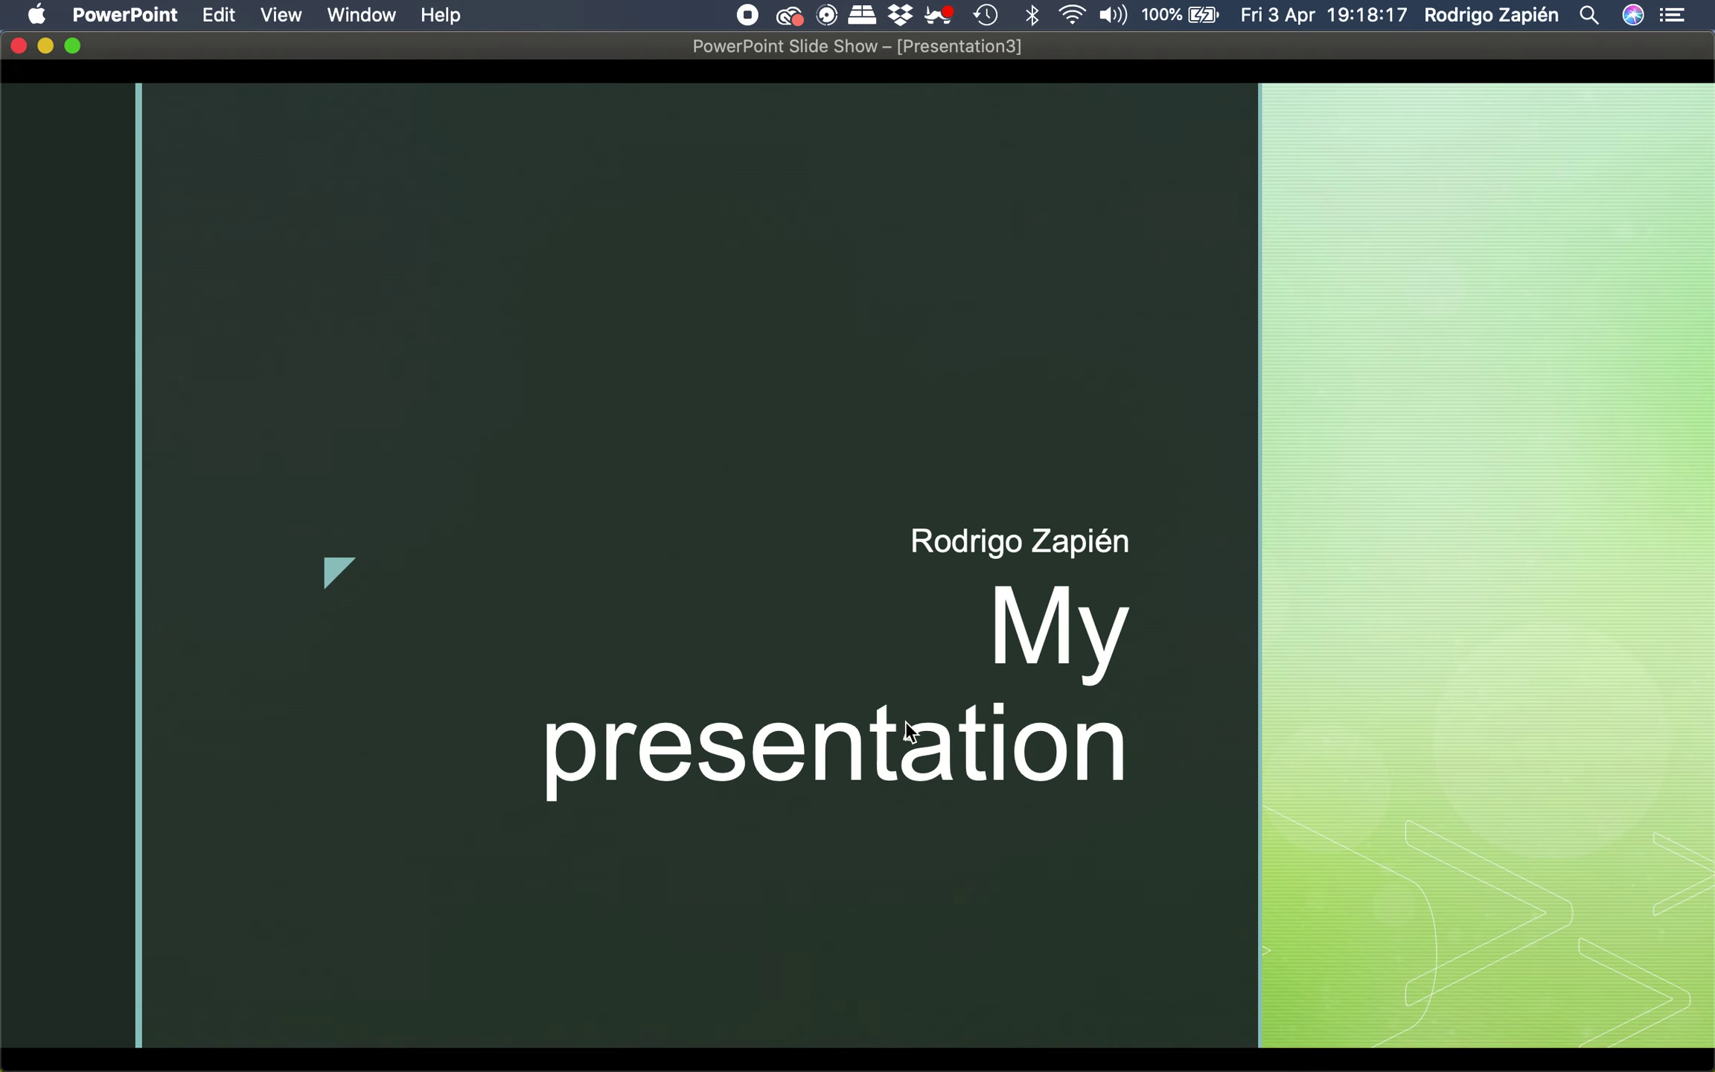
{"action": "key", "text": "Escape"}
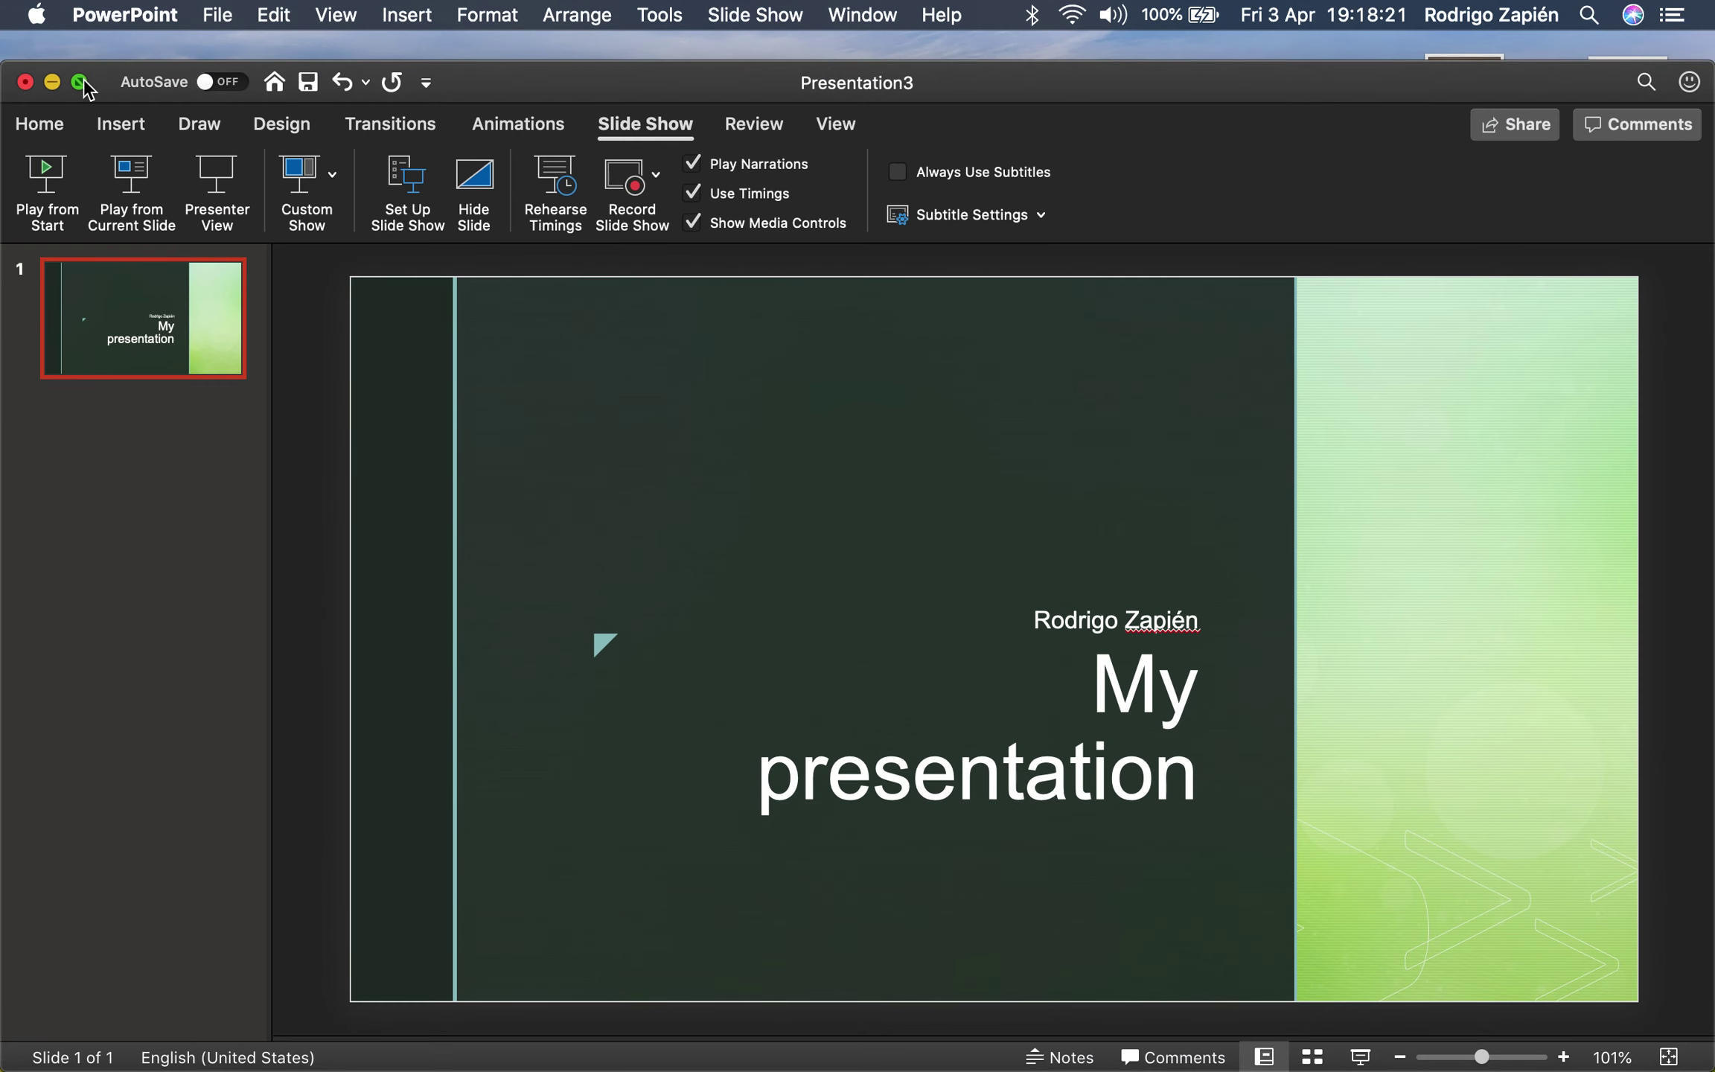
- Maximise the window and switch the theme to its red variant
{"action": "double_click", "coordinate": [526, 79]}
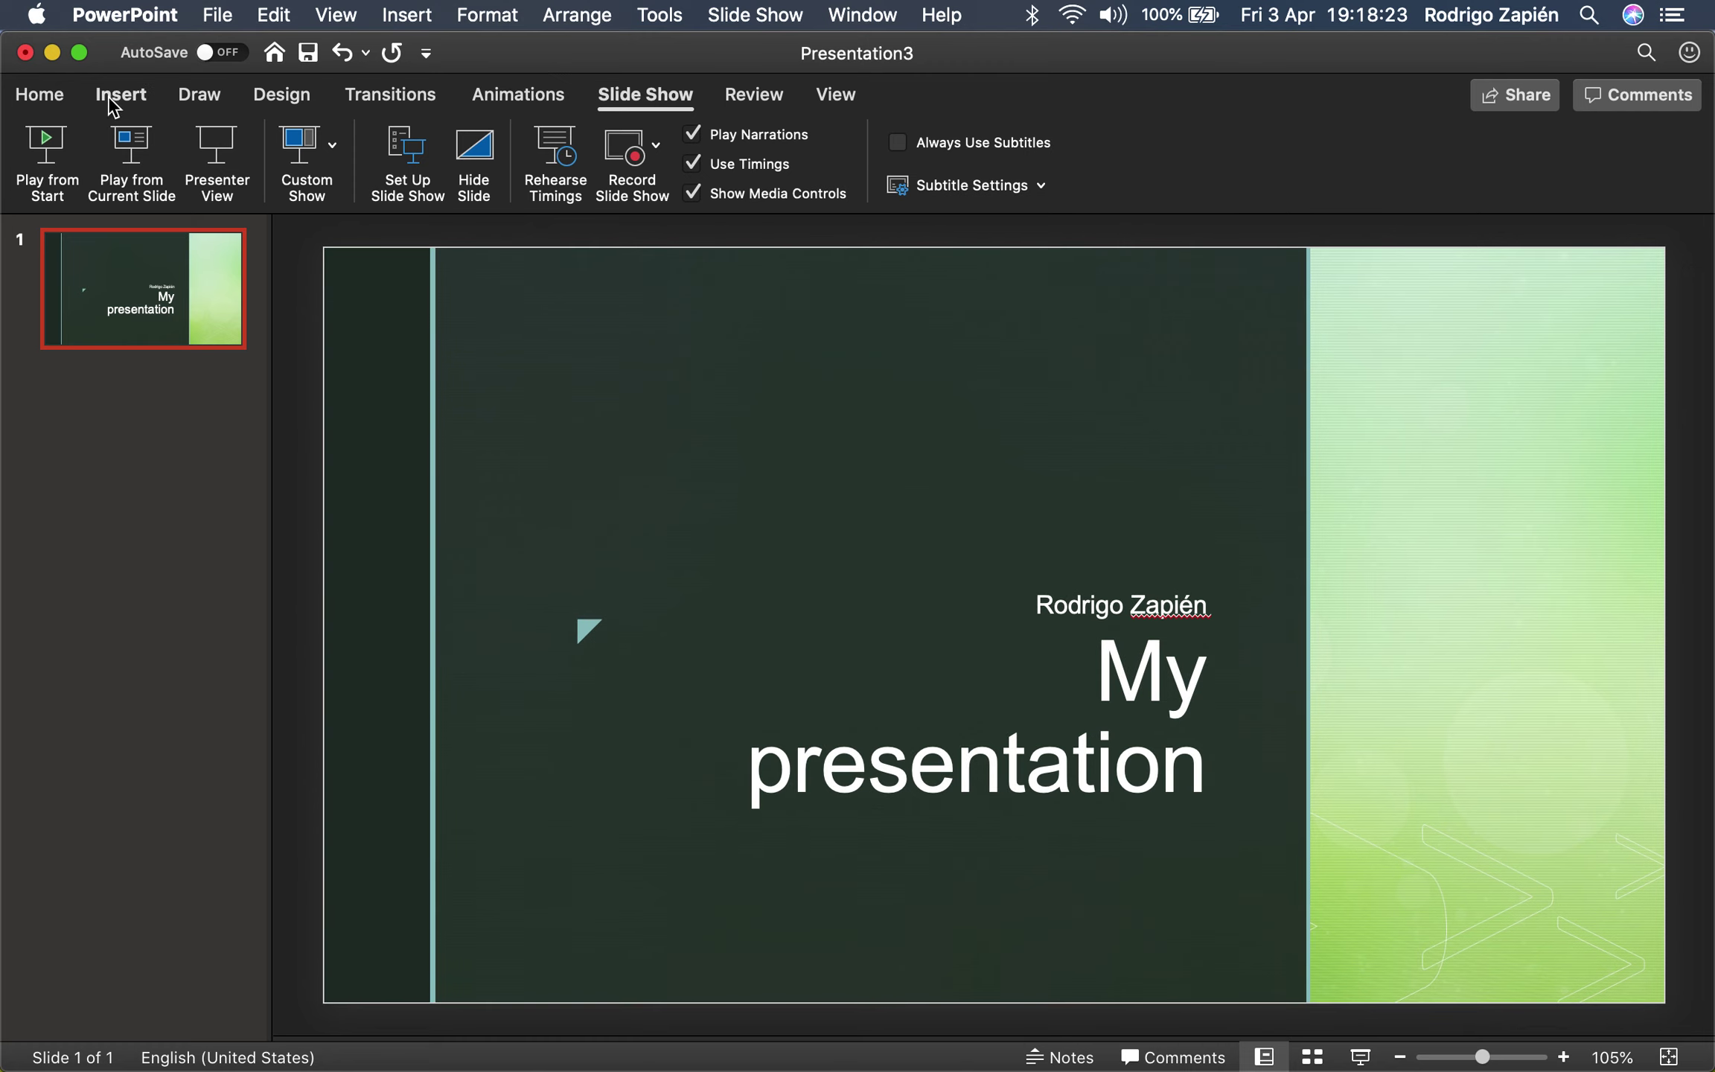
{"action": "left_click", "coordinate": [269, 90]}
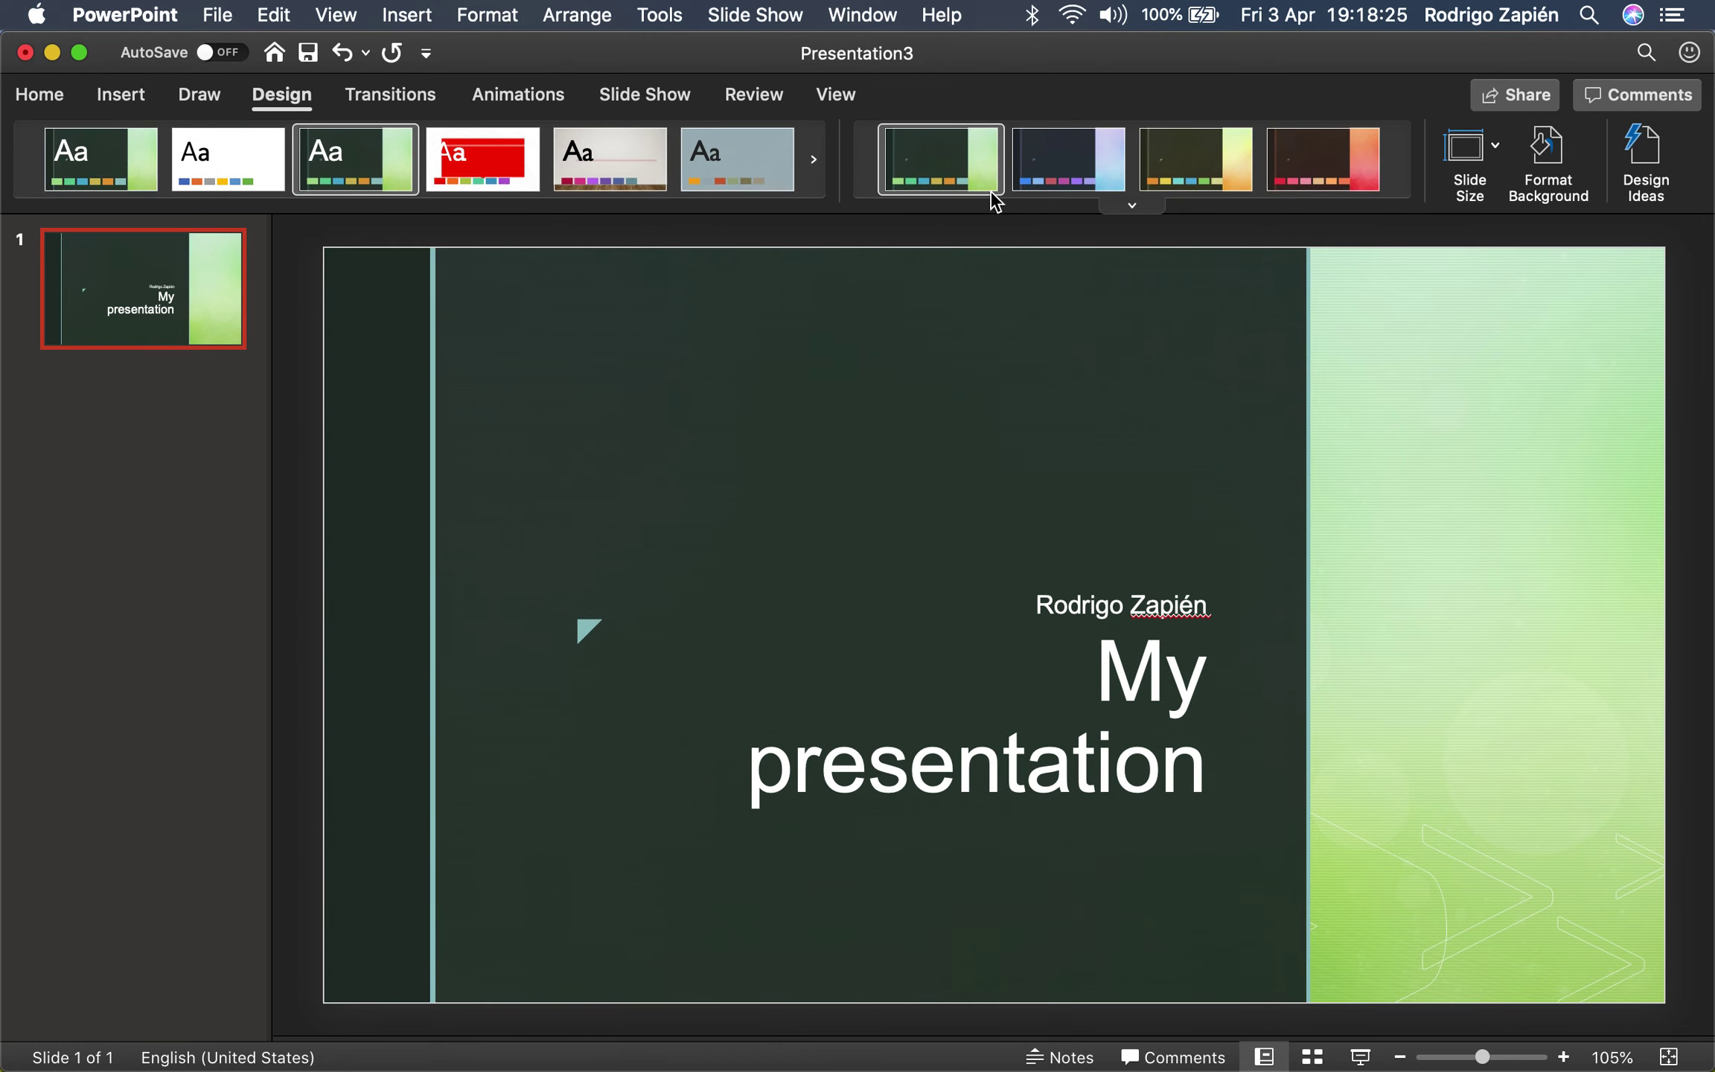
{"action": "left_click", "coordinate": [1067, 161]}
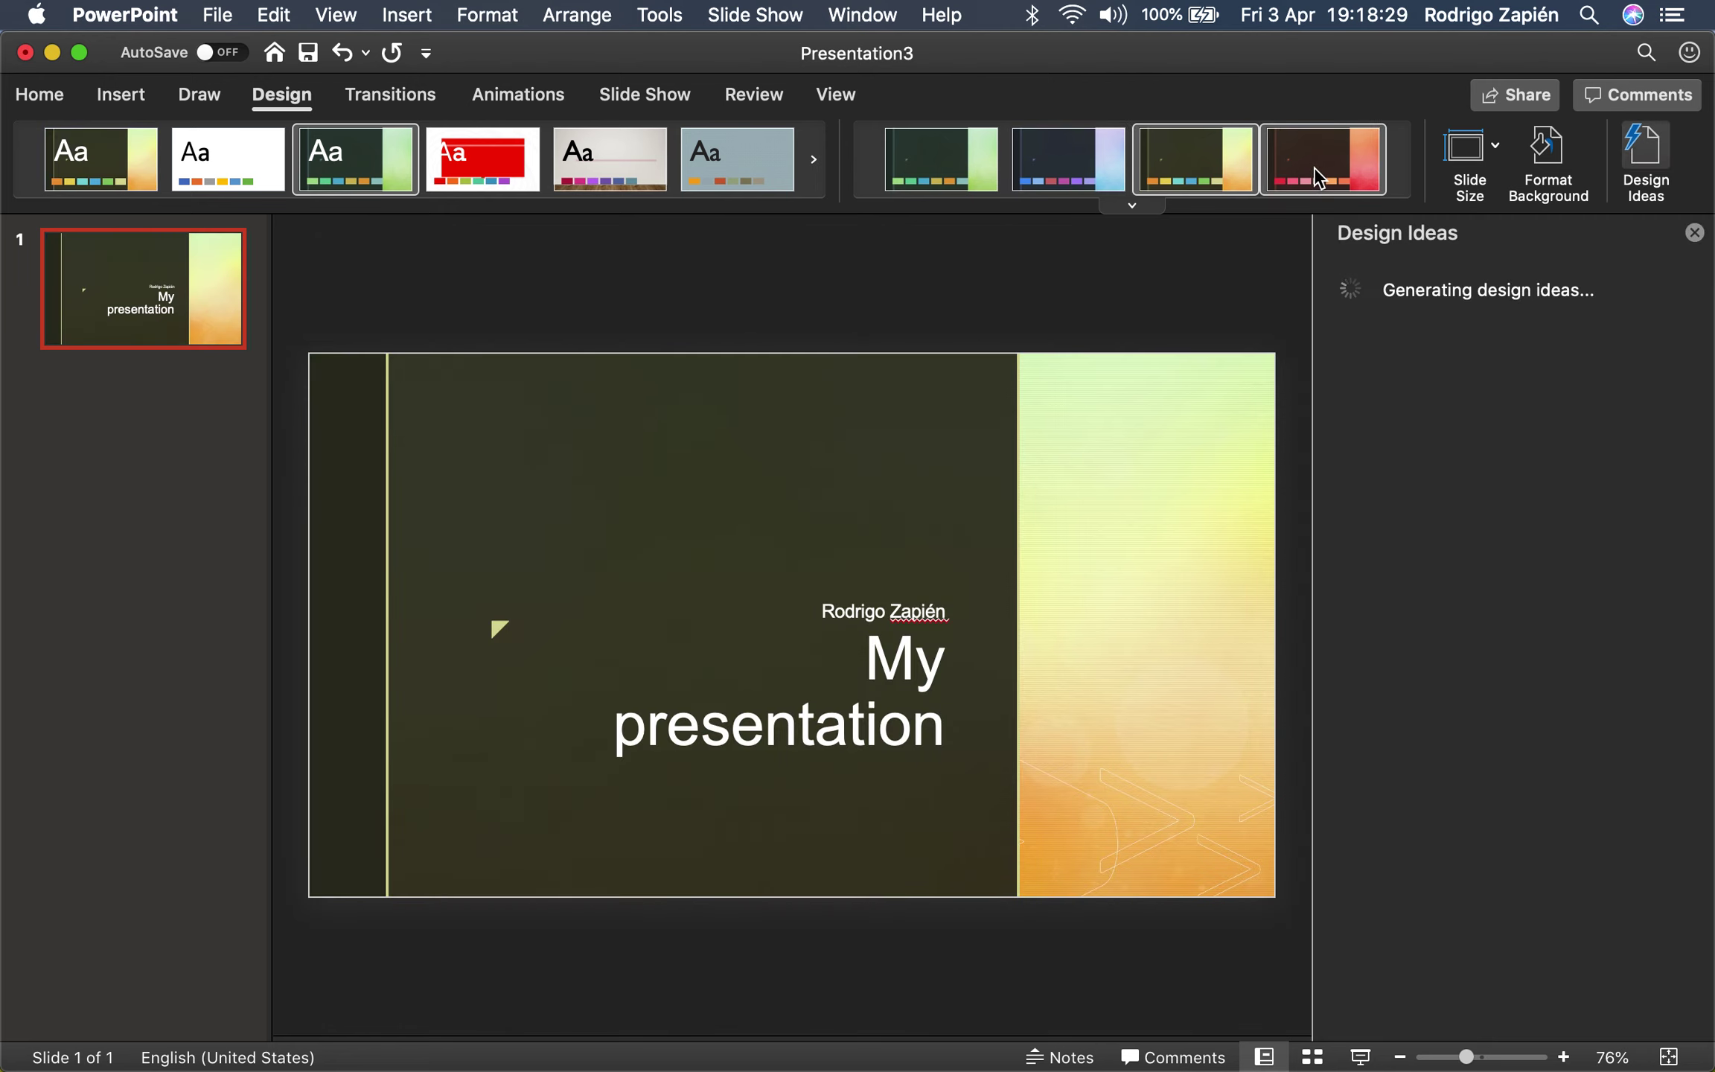
{"action": "left_click", "coordinate": [1316, 177]}
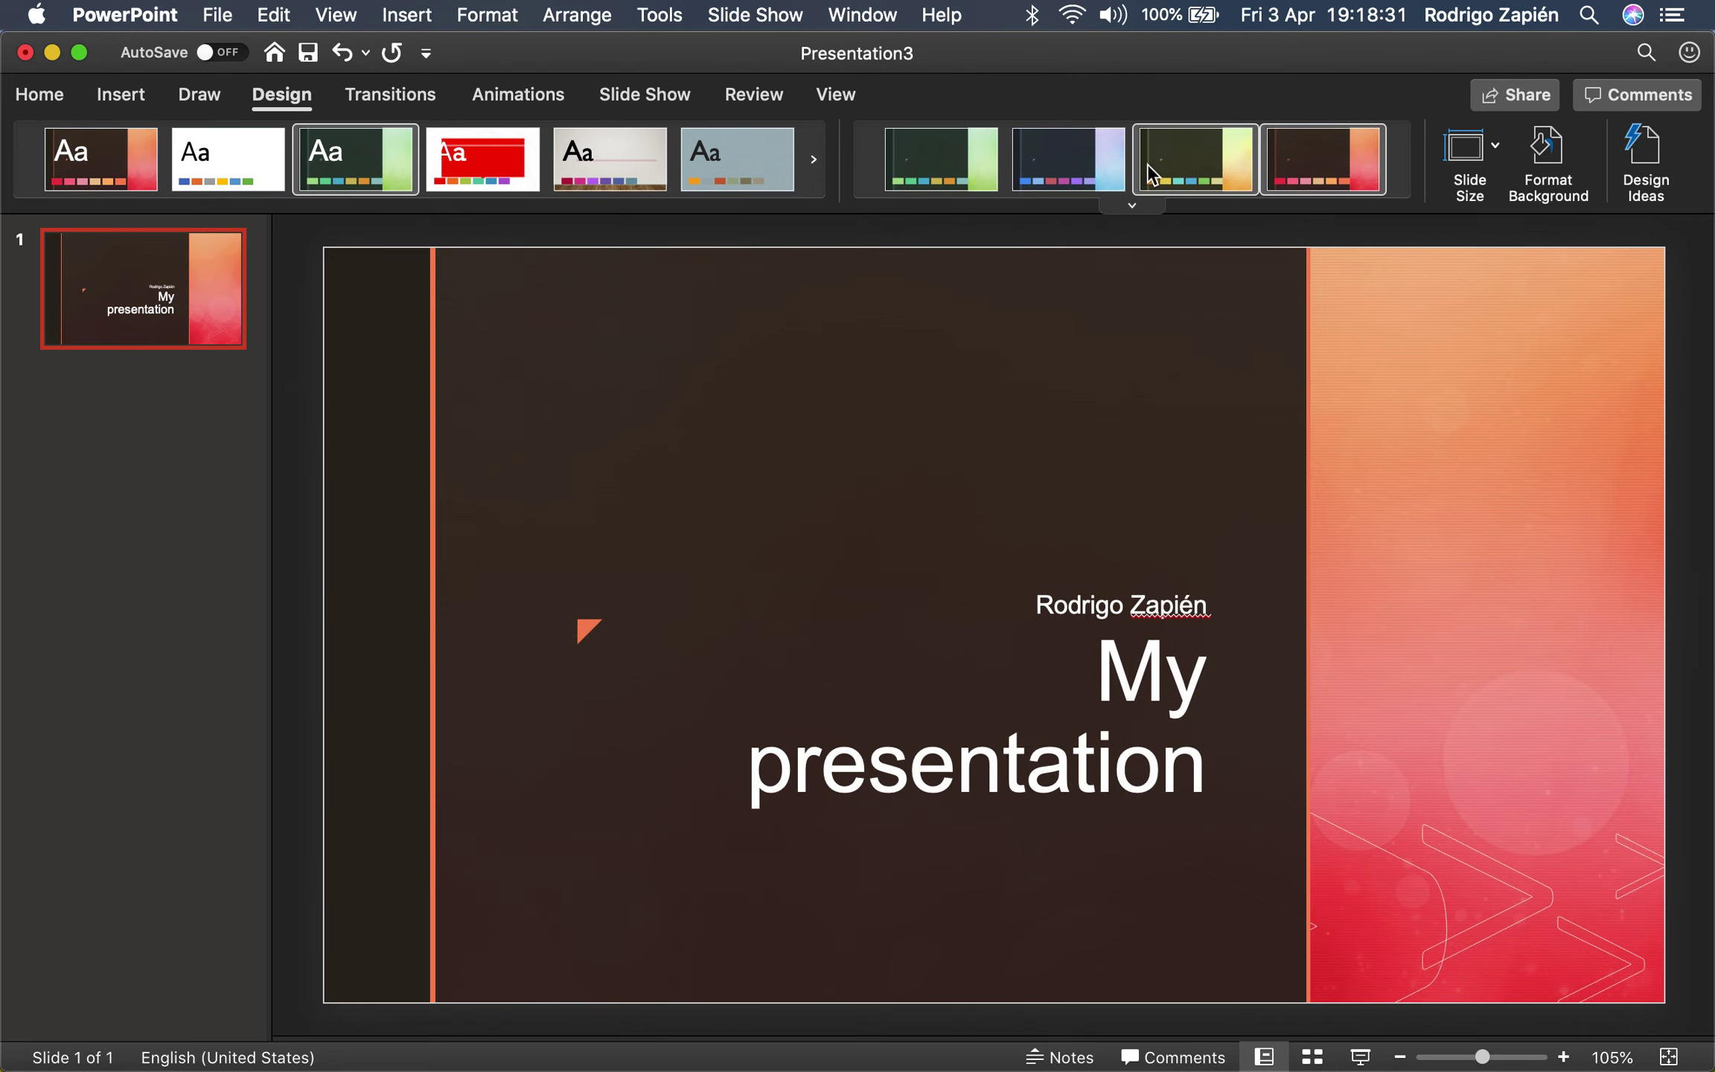
- Recolour the theme with the greyish Marquee colour scheme
{"action": "left_click", "coordinate": [1132, 207]}
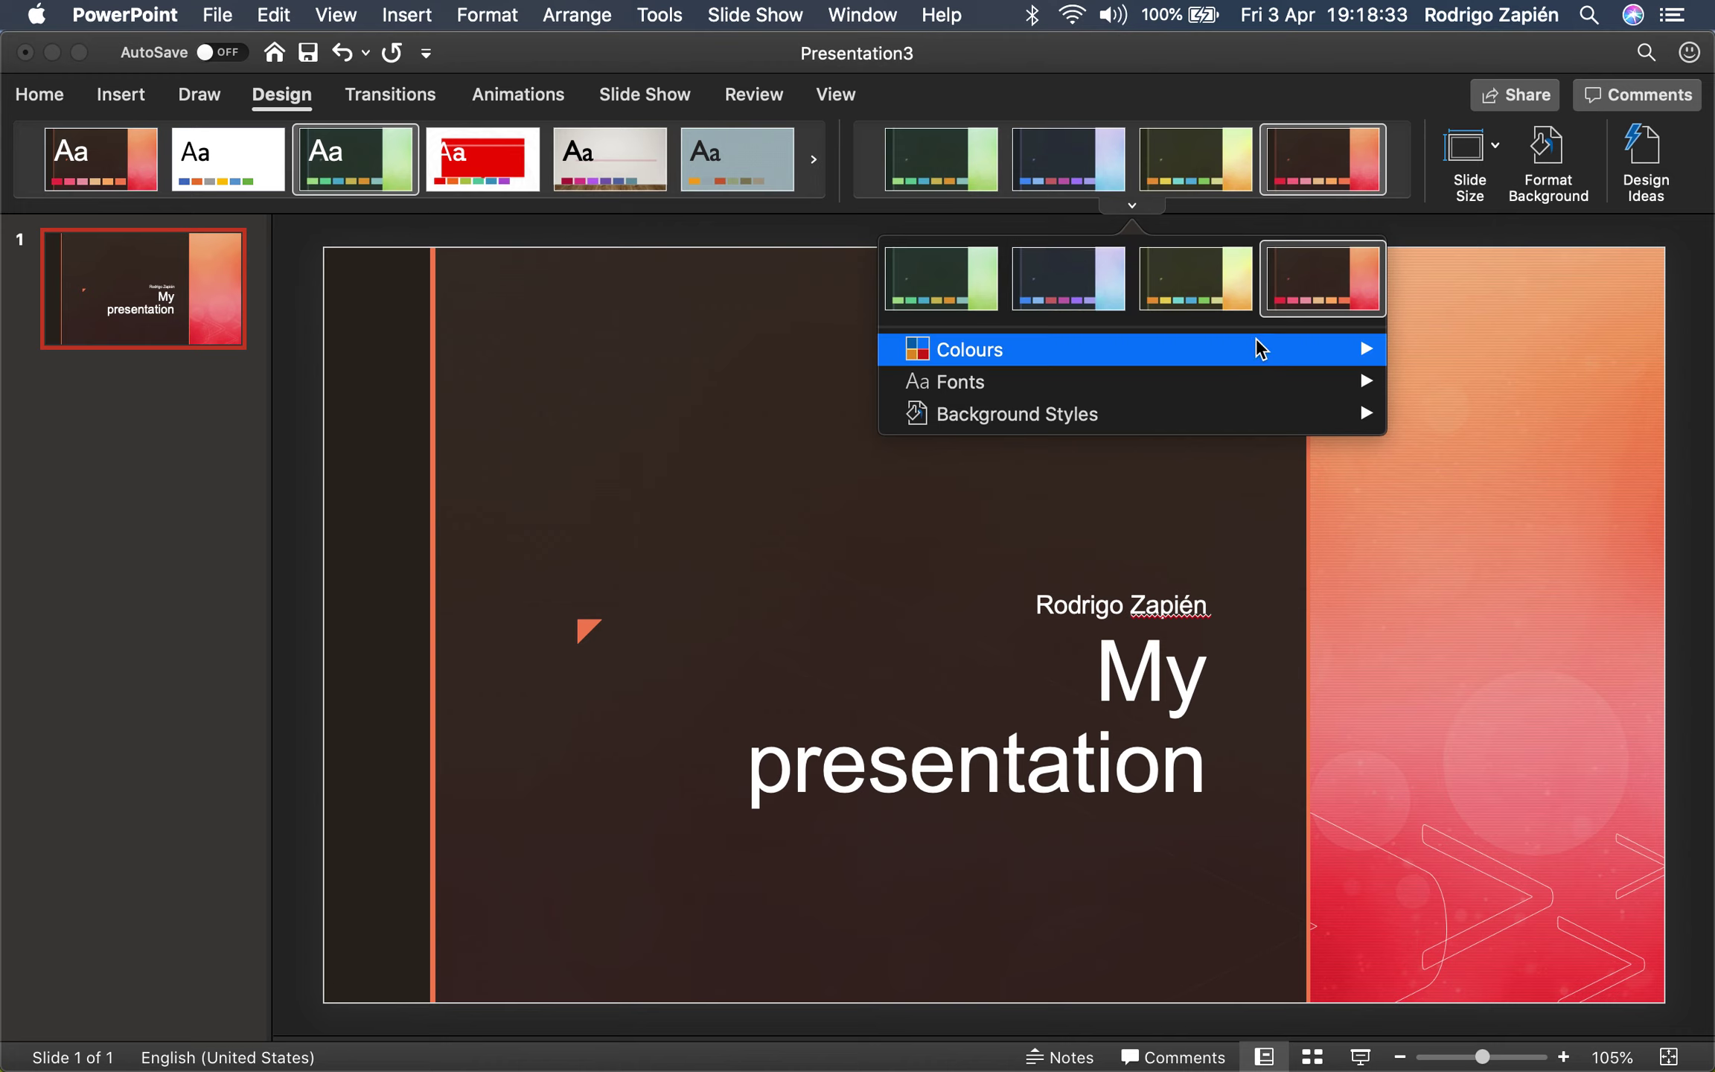
{"action": "mouse_move", "coordinate": [1251, 356]}
{"action": "scroll", "coordinate": [1499, 780], "scroll_direction": "down", "scroll_amount": 3}
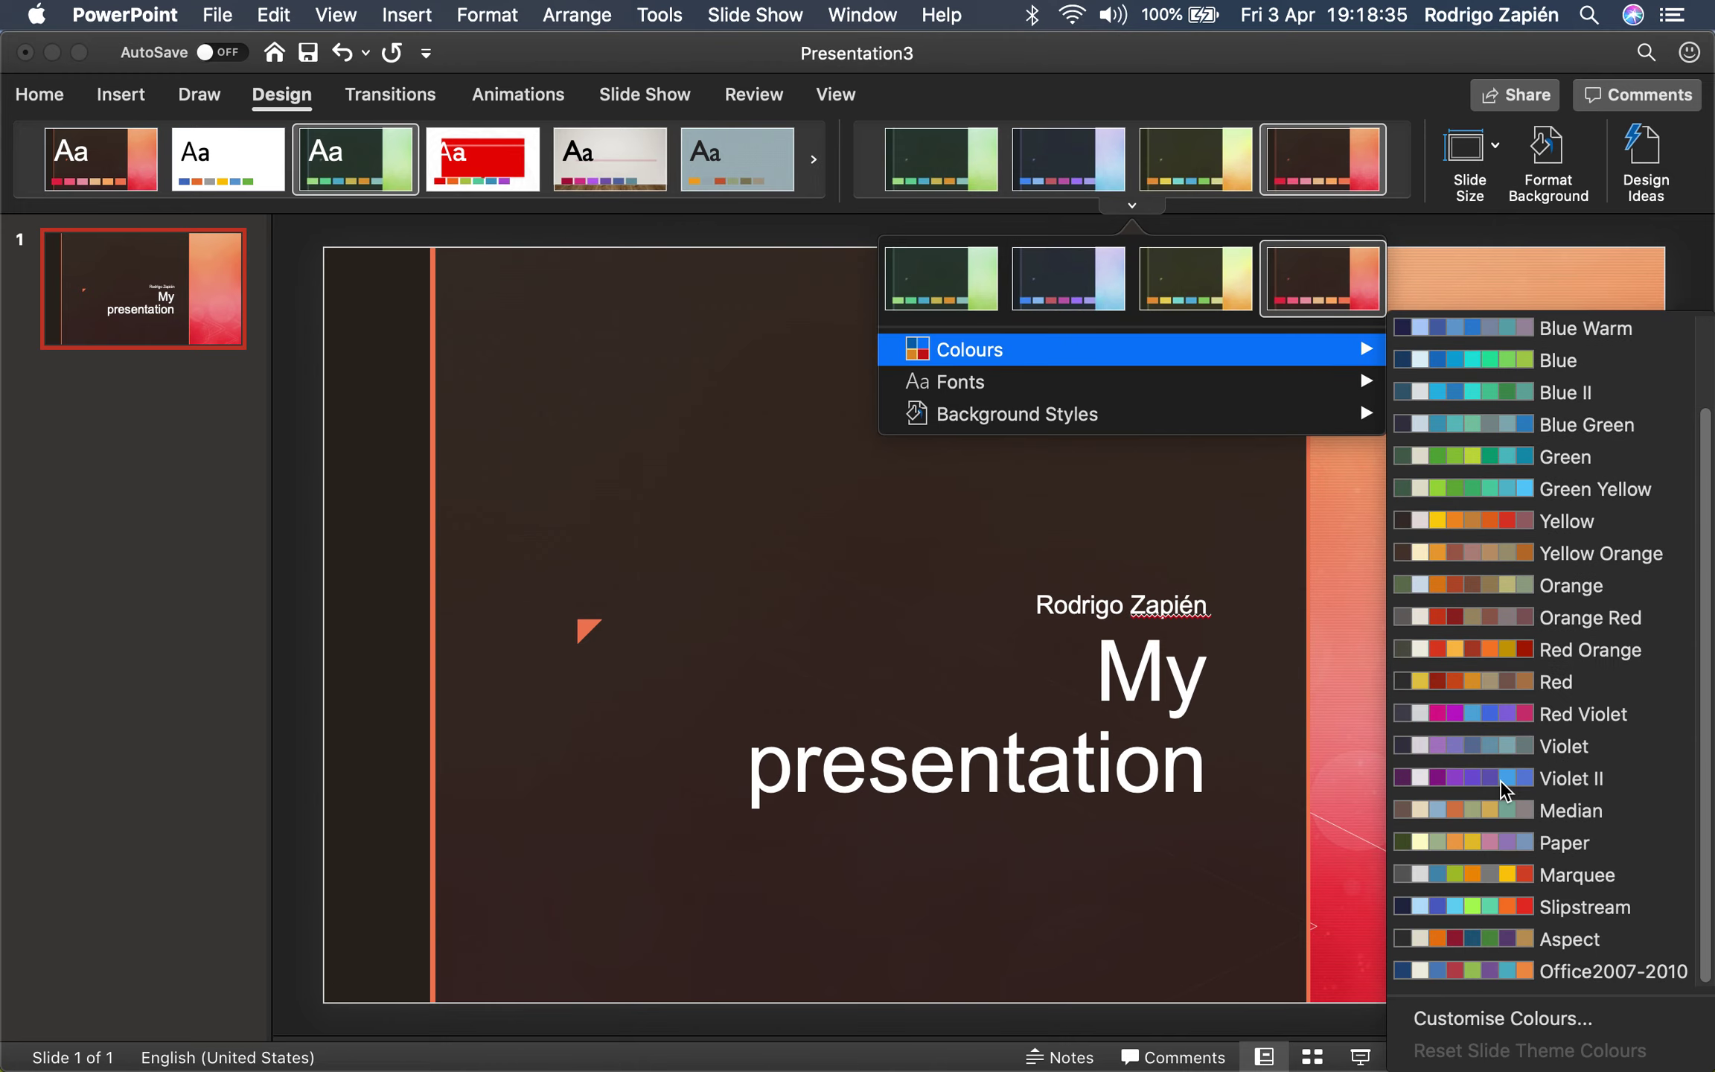
{"action": "left_click", "coordinate": [1537, 874]}
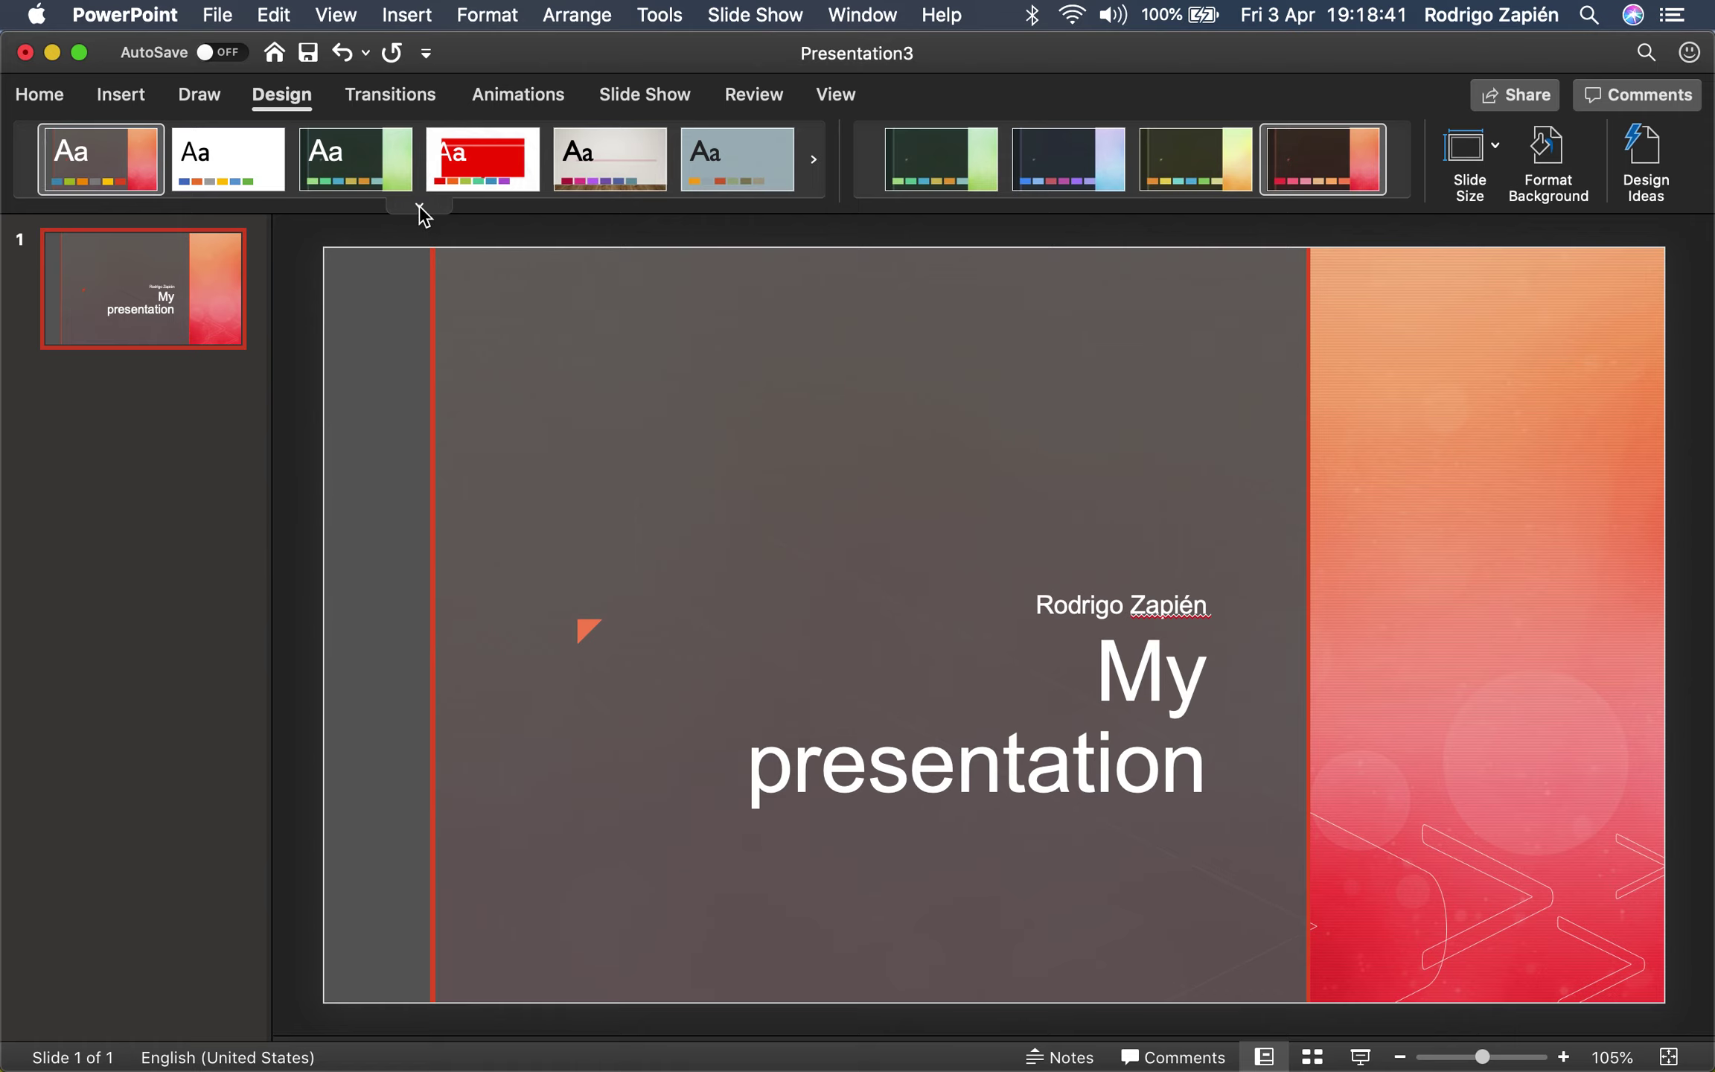
{"action": "left_click", "coordinate": [421, 212]}
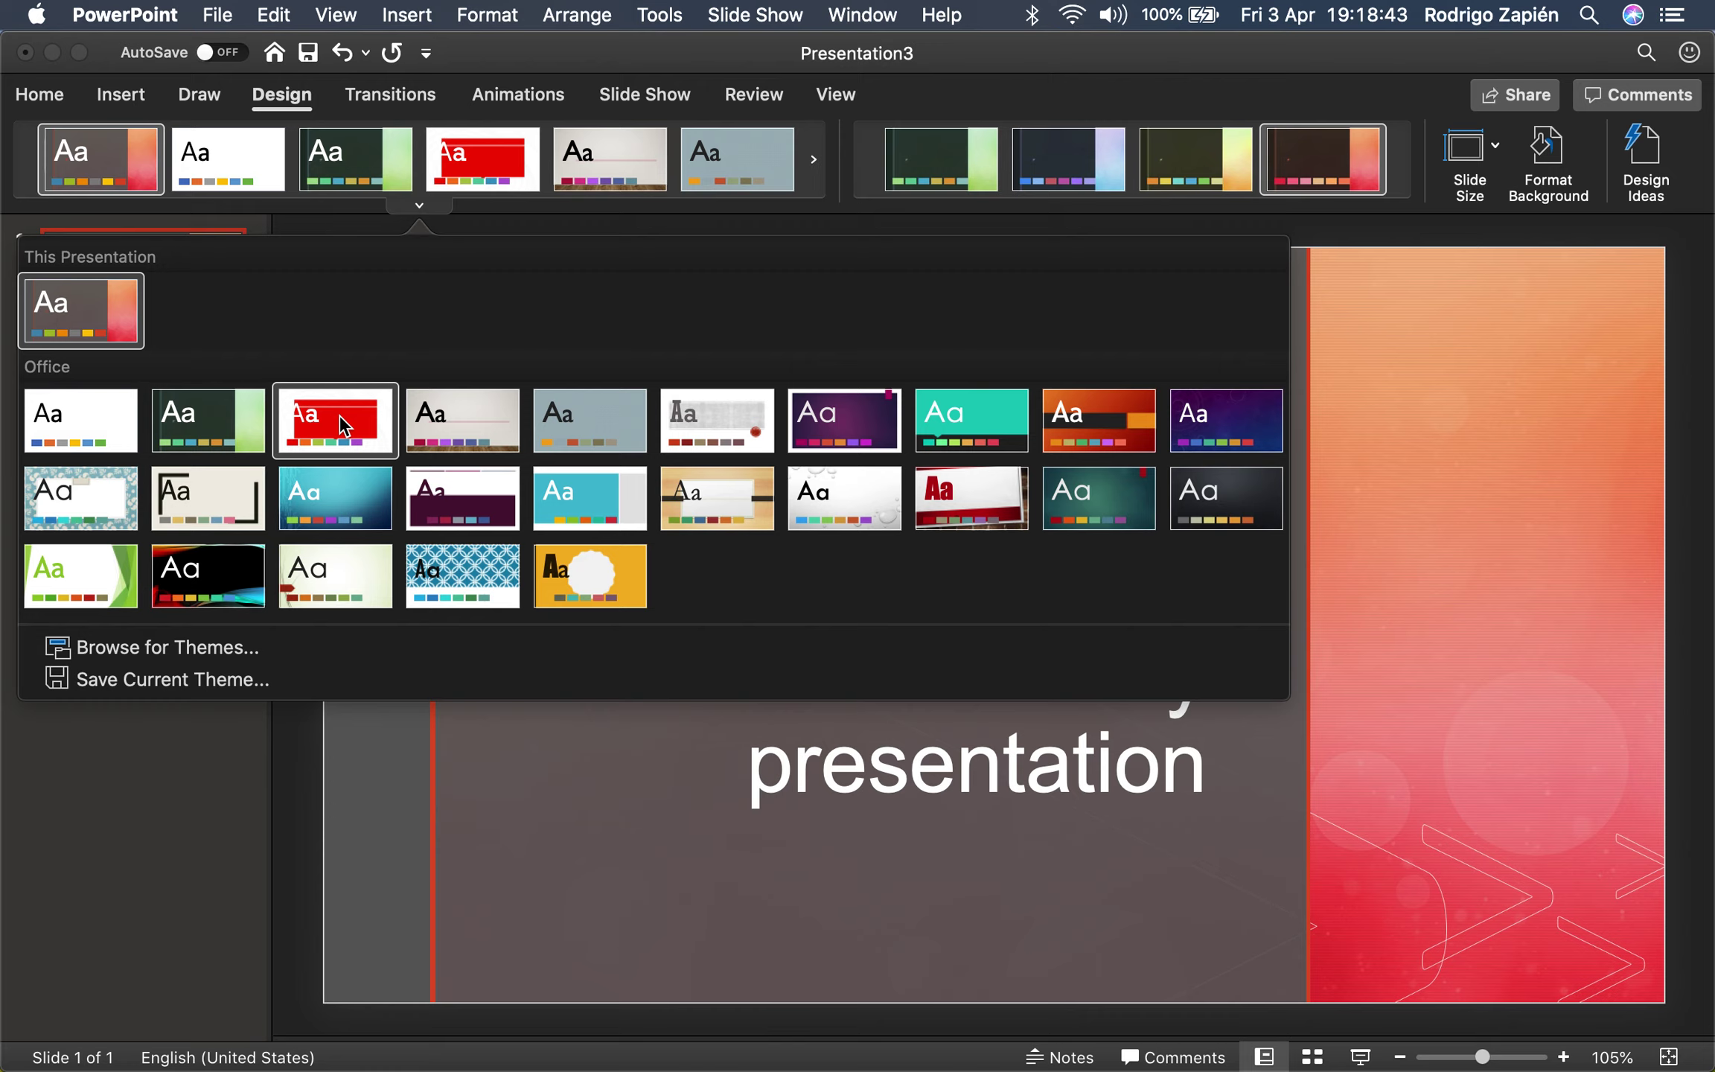
- Apply the red theme, try its green then orange variants, and hide Design Ideas
{"action": "left_click", "coordinate": [338, 424]}
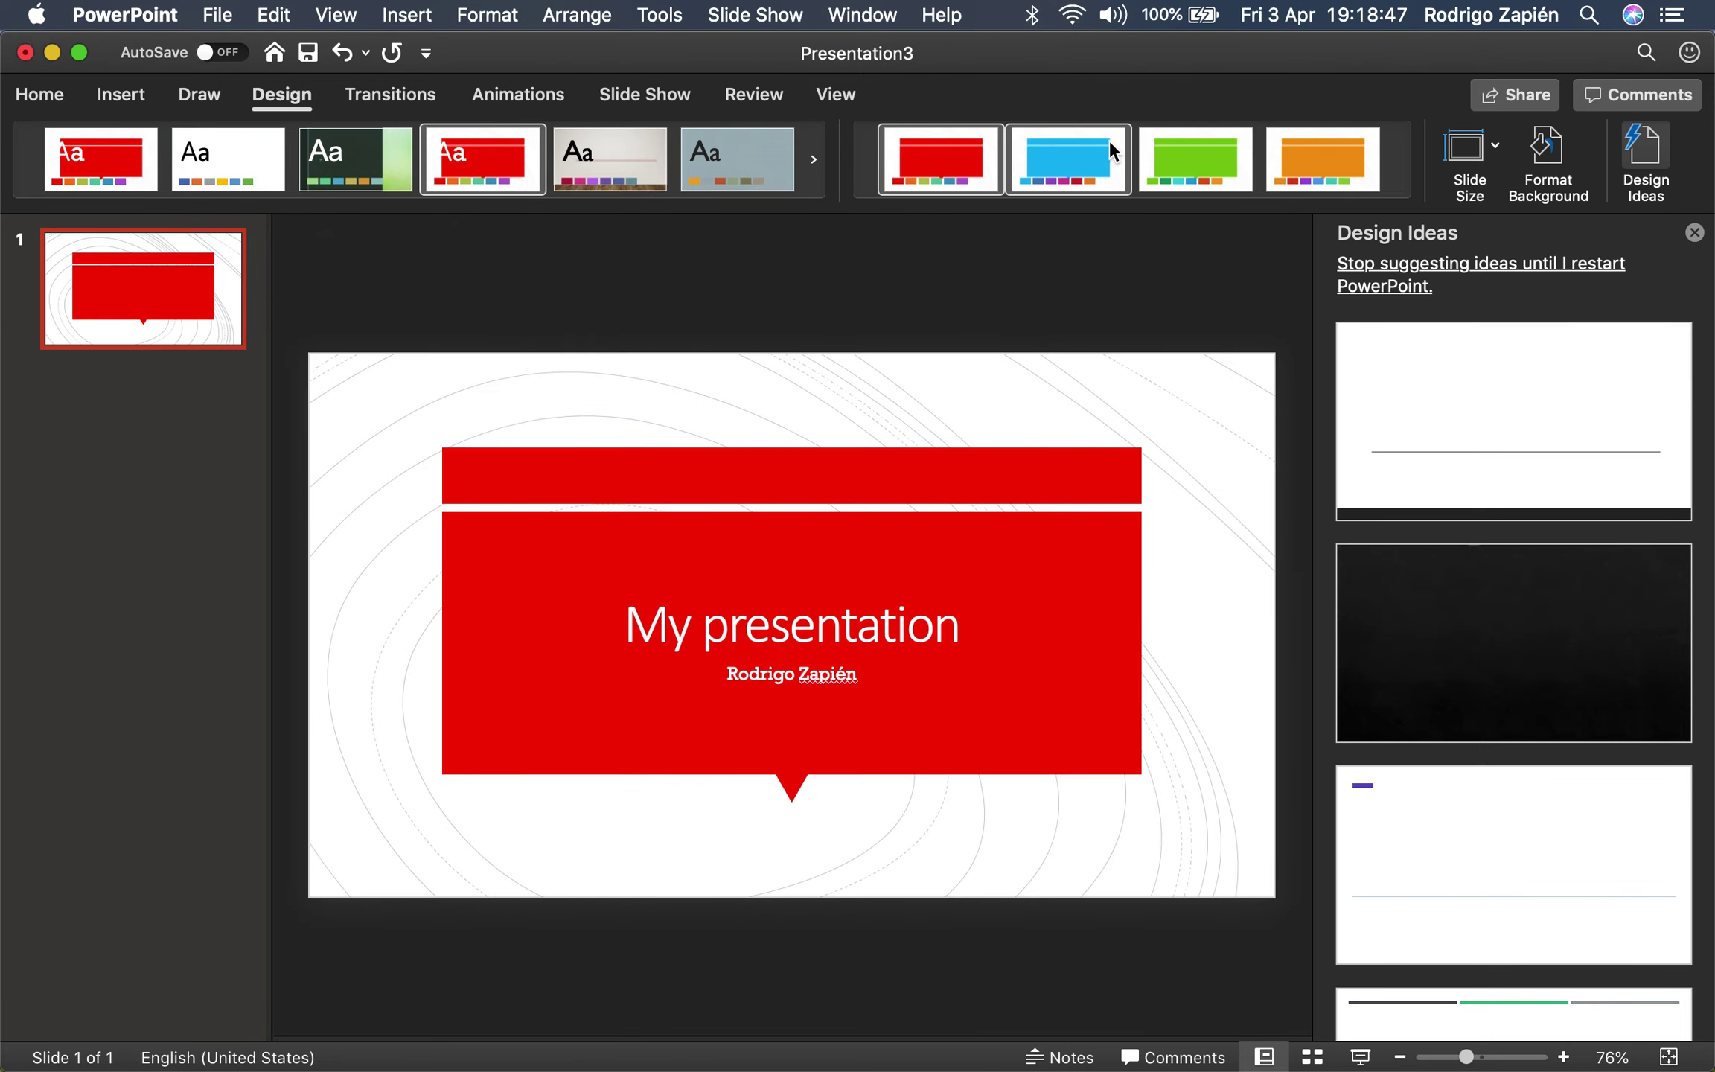
{"action": "left_click", "coordinate": [1206, 162]}
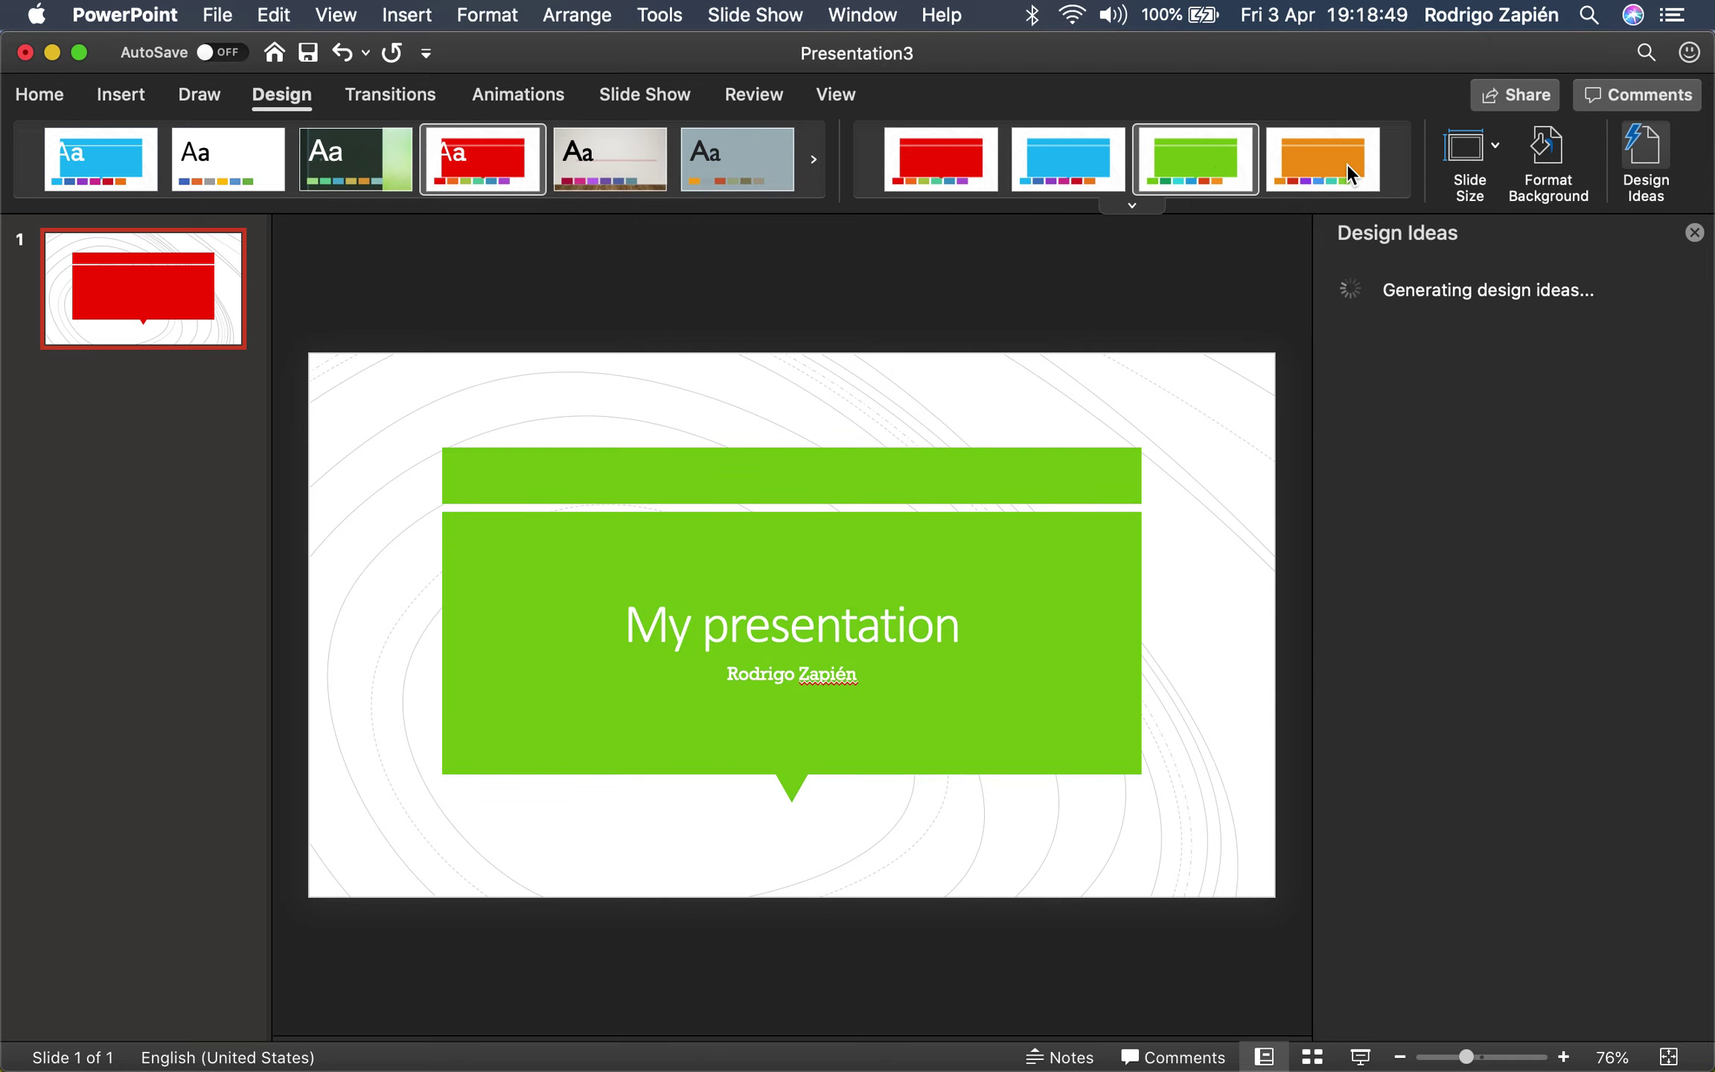
{"action": "left_click", "coordinate": [1323, 159]}
{"action": "left_click", "coordinate": [1644, 168]}
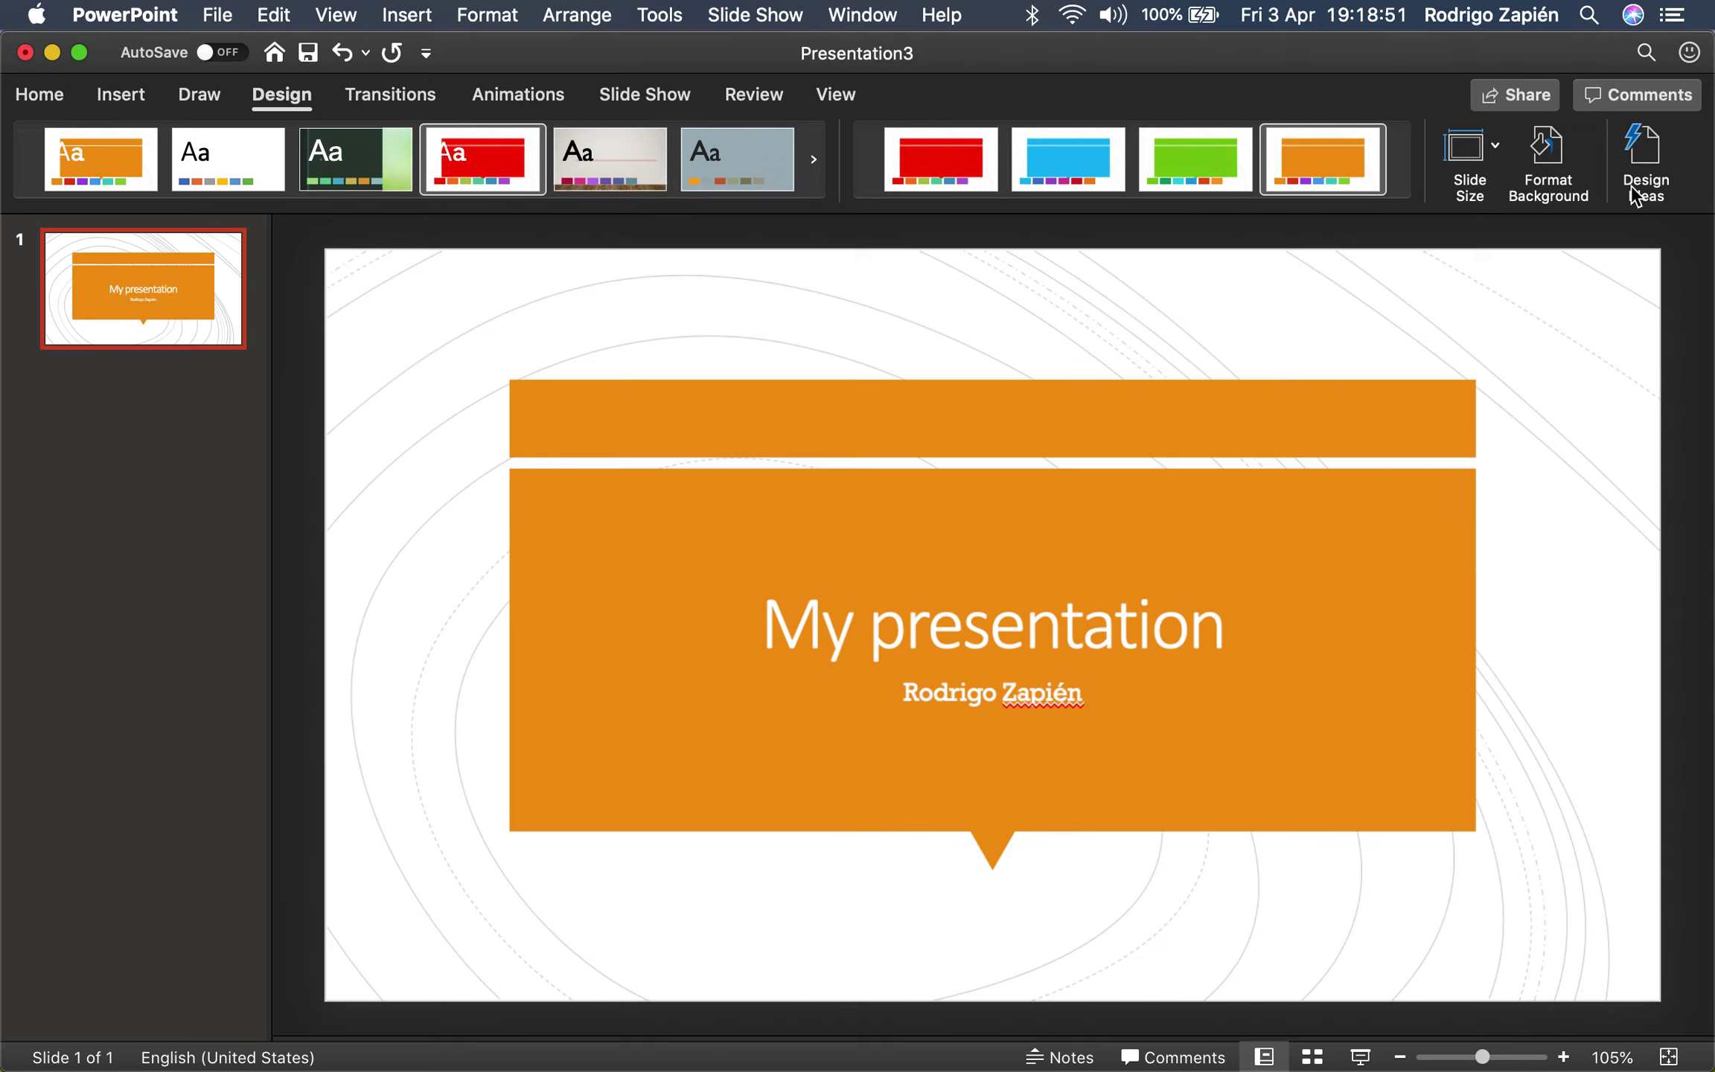
- Recolour the slide with the Aspect colour scheme
{"action": "left_click", "coordinate": [1131, 206]}
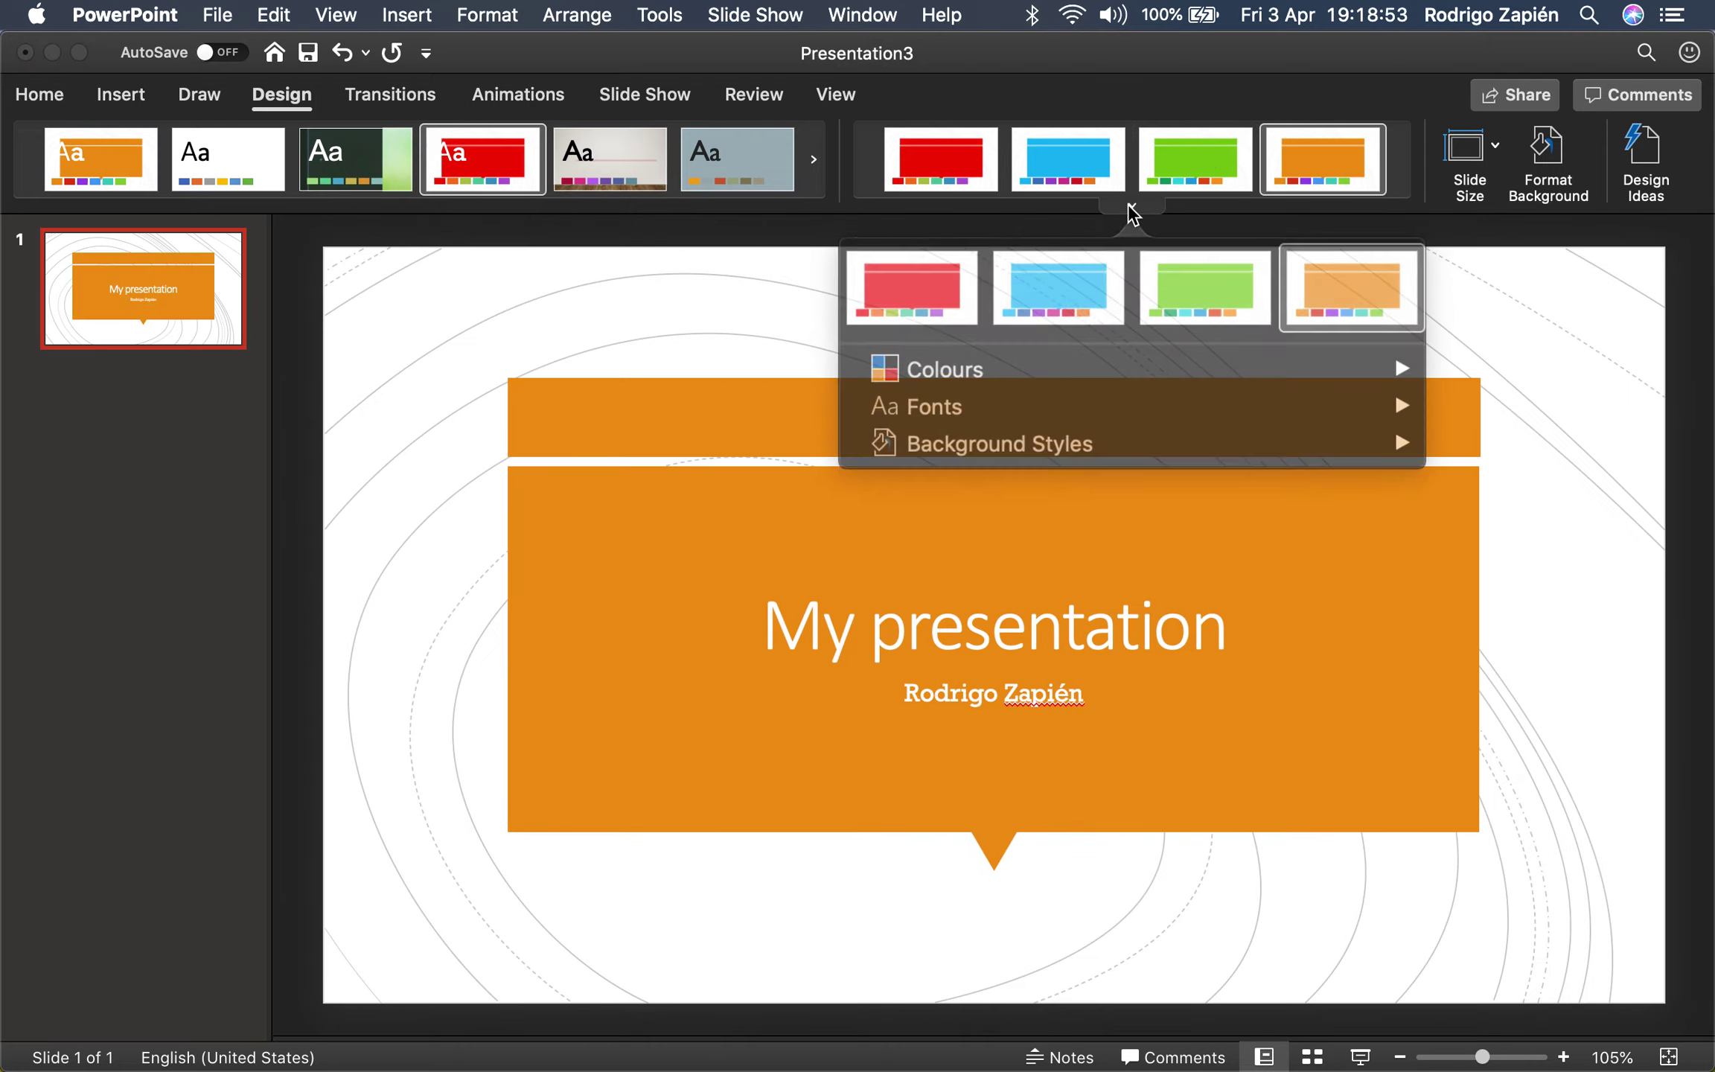
{"action": "mouse_move", "coordinate": [1196, 343]}
{"action": "scroll", "coordinate": [1489, 811], "scroll_direction": "down", "scroll_amount": 2}
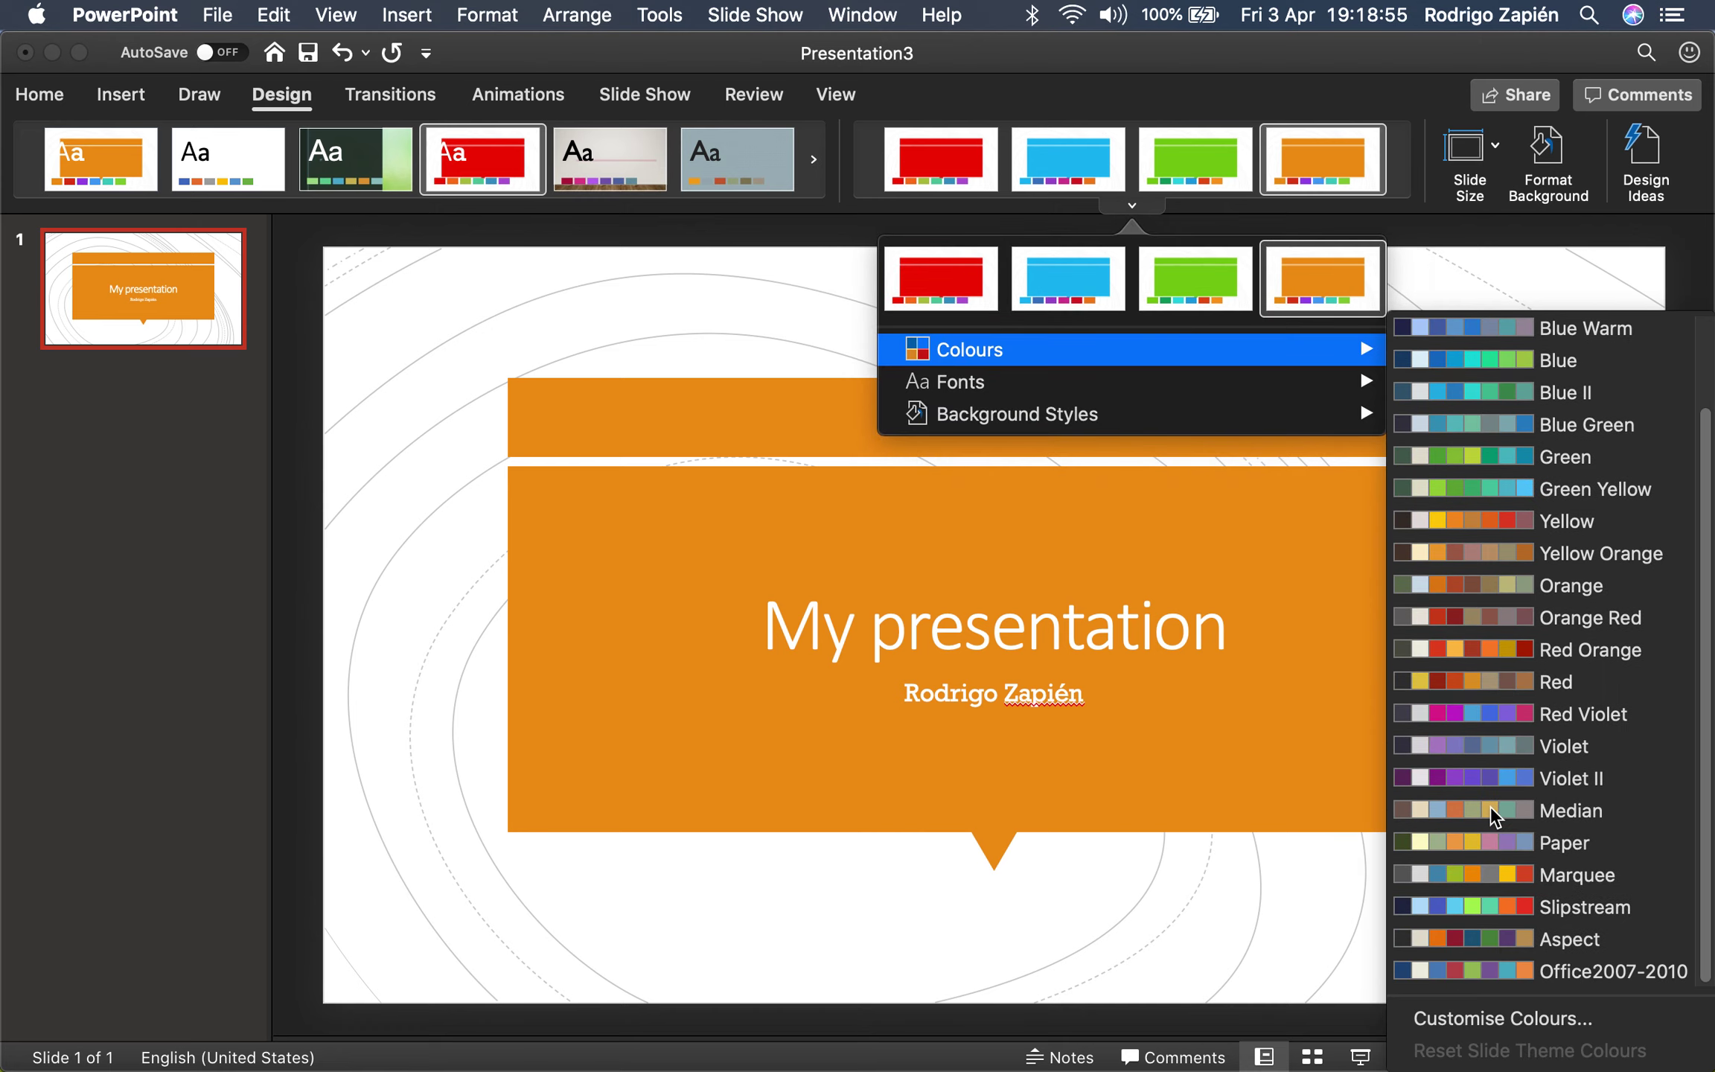
{"action": "left_click", "coordinate": [1565, 940]}
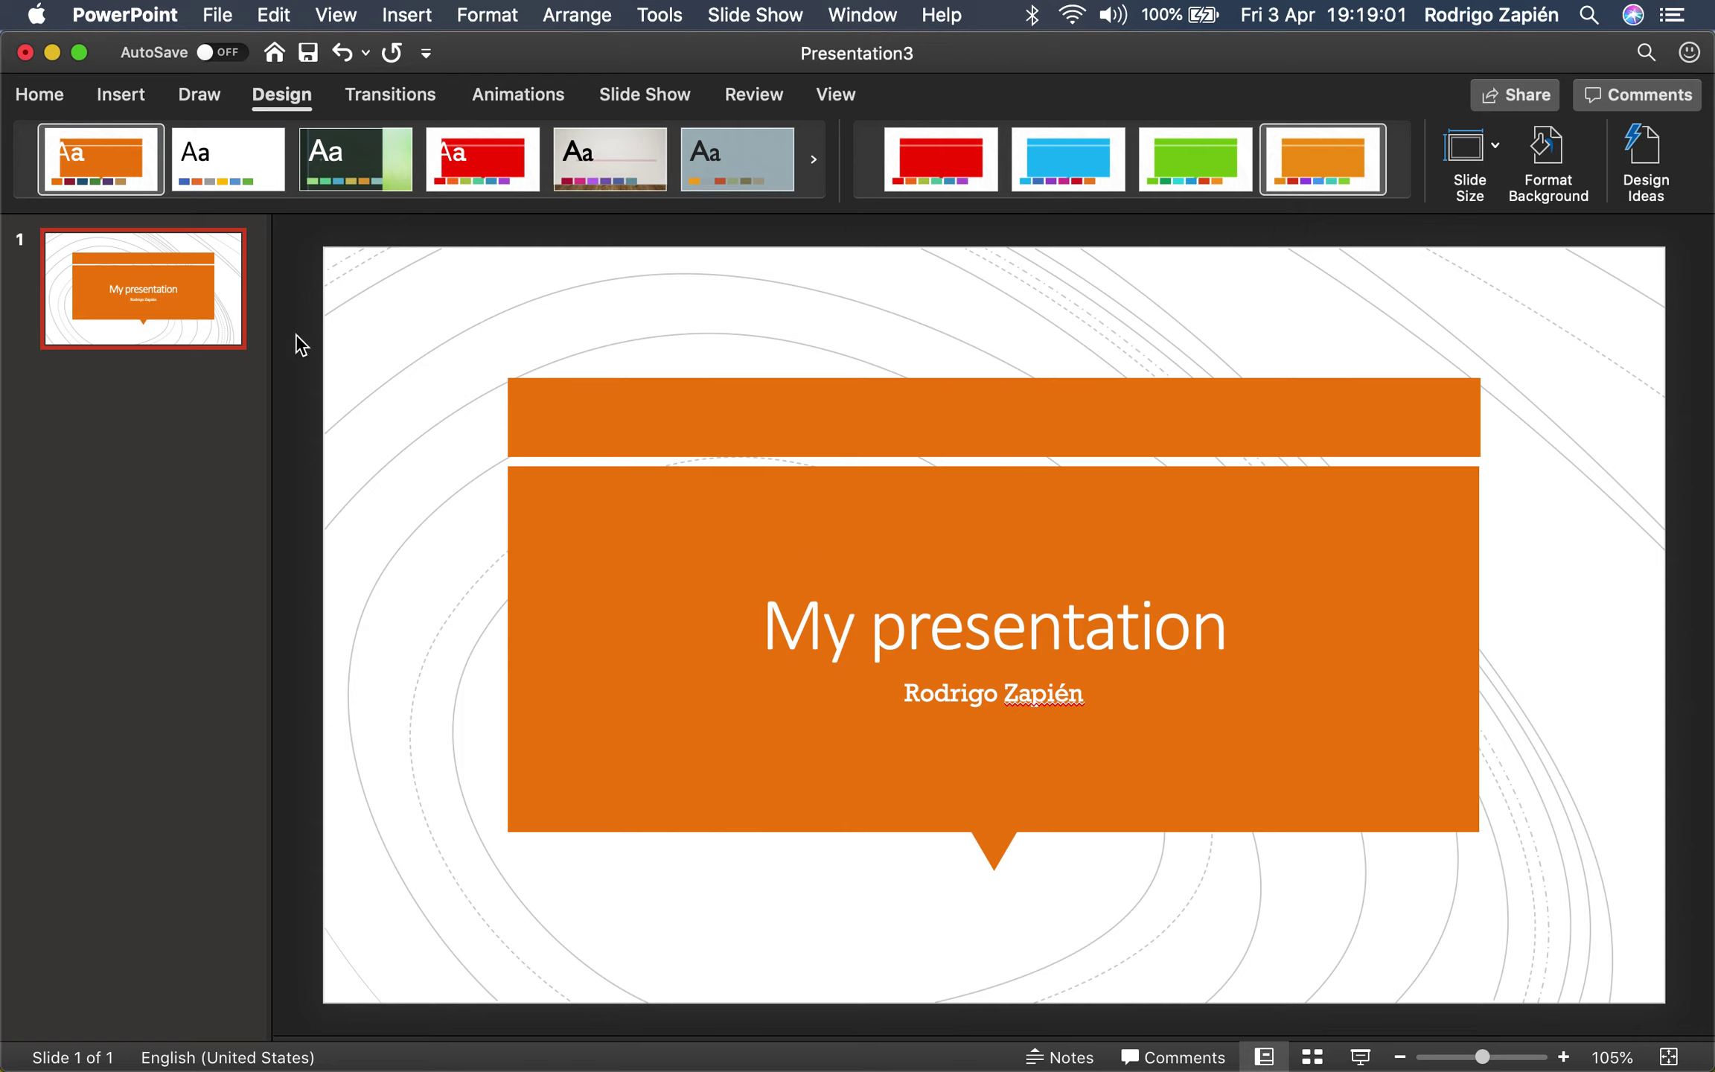
- Return the presentation to the plain white Office Theme
{"action": "left_click", "coordinate": [178, 437]}
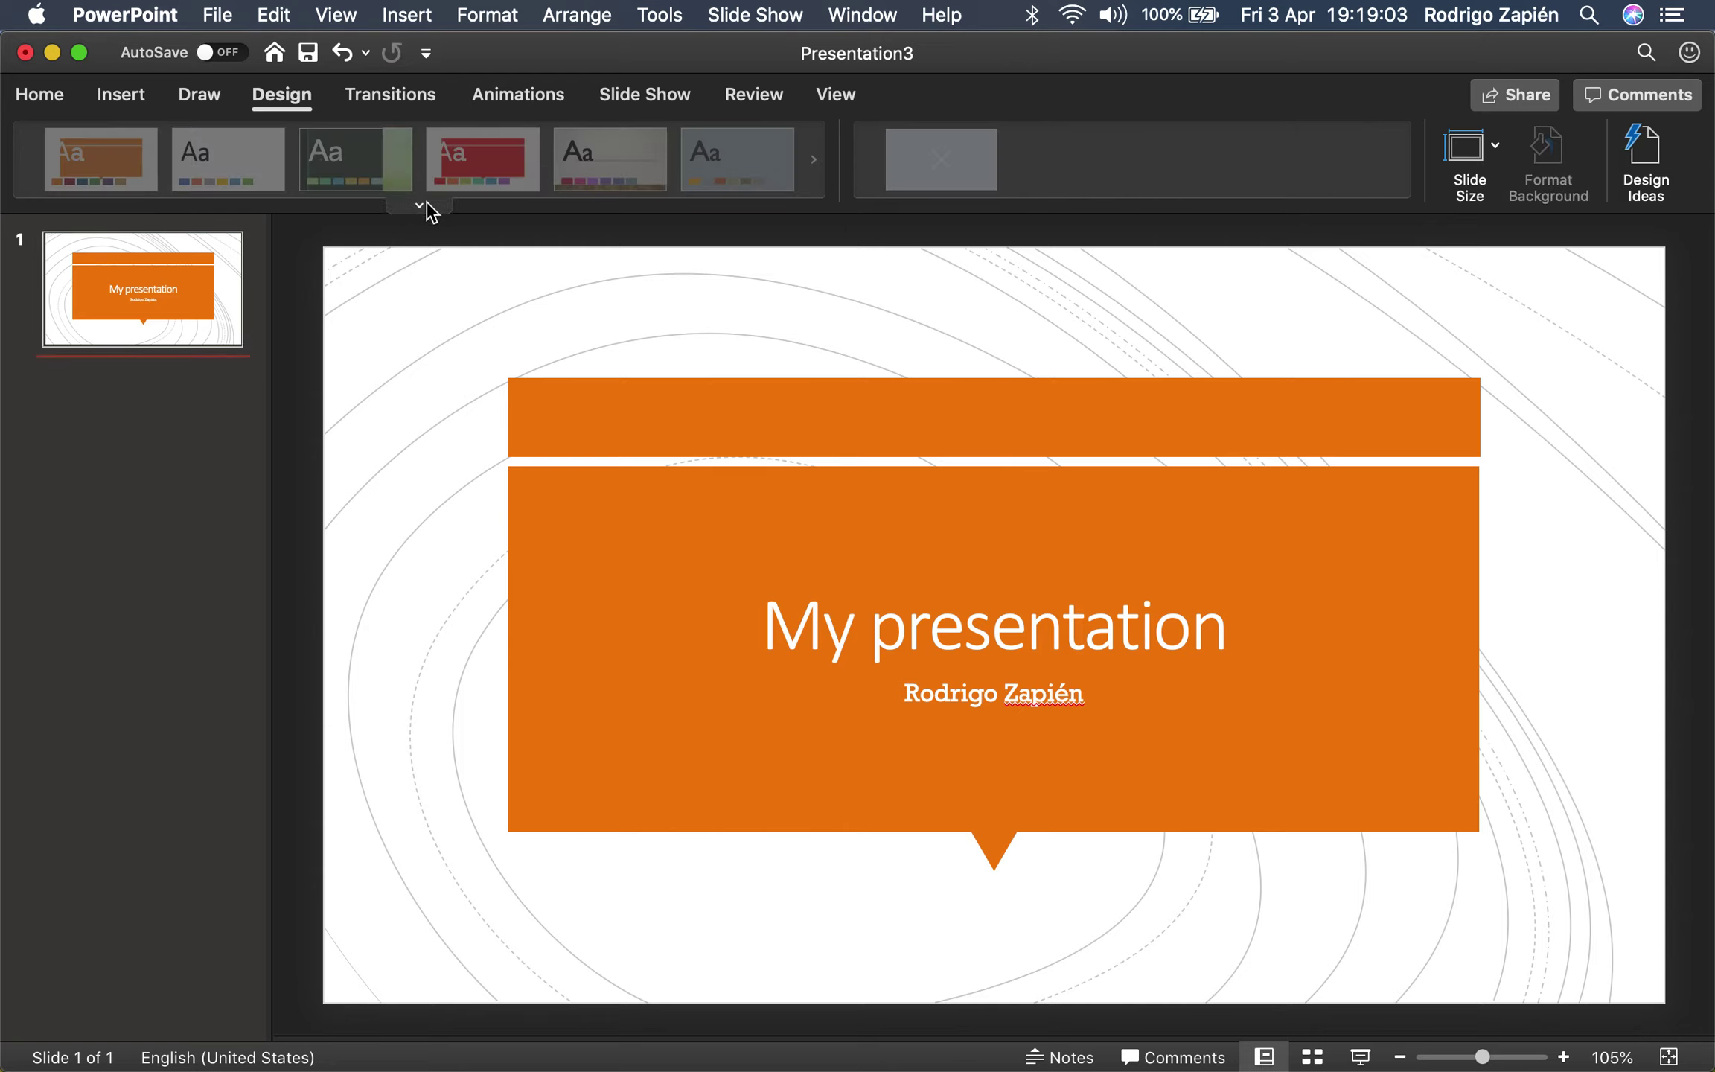
{"action": "left_click", "coordinate": [421, 204]}
{"action": "left_click", "coordinate": [132, 333]}
{"action": "left_click", "coordinate": [423, 203]}
{"action": "left_click", "coordinate": [82, 426]}
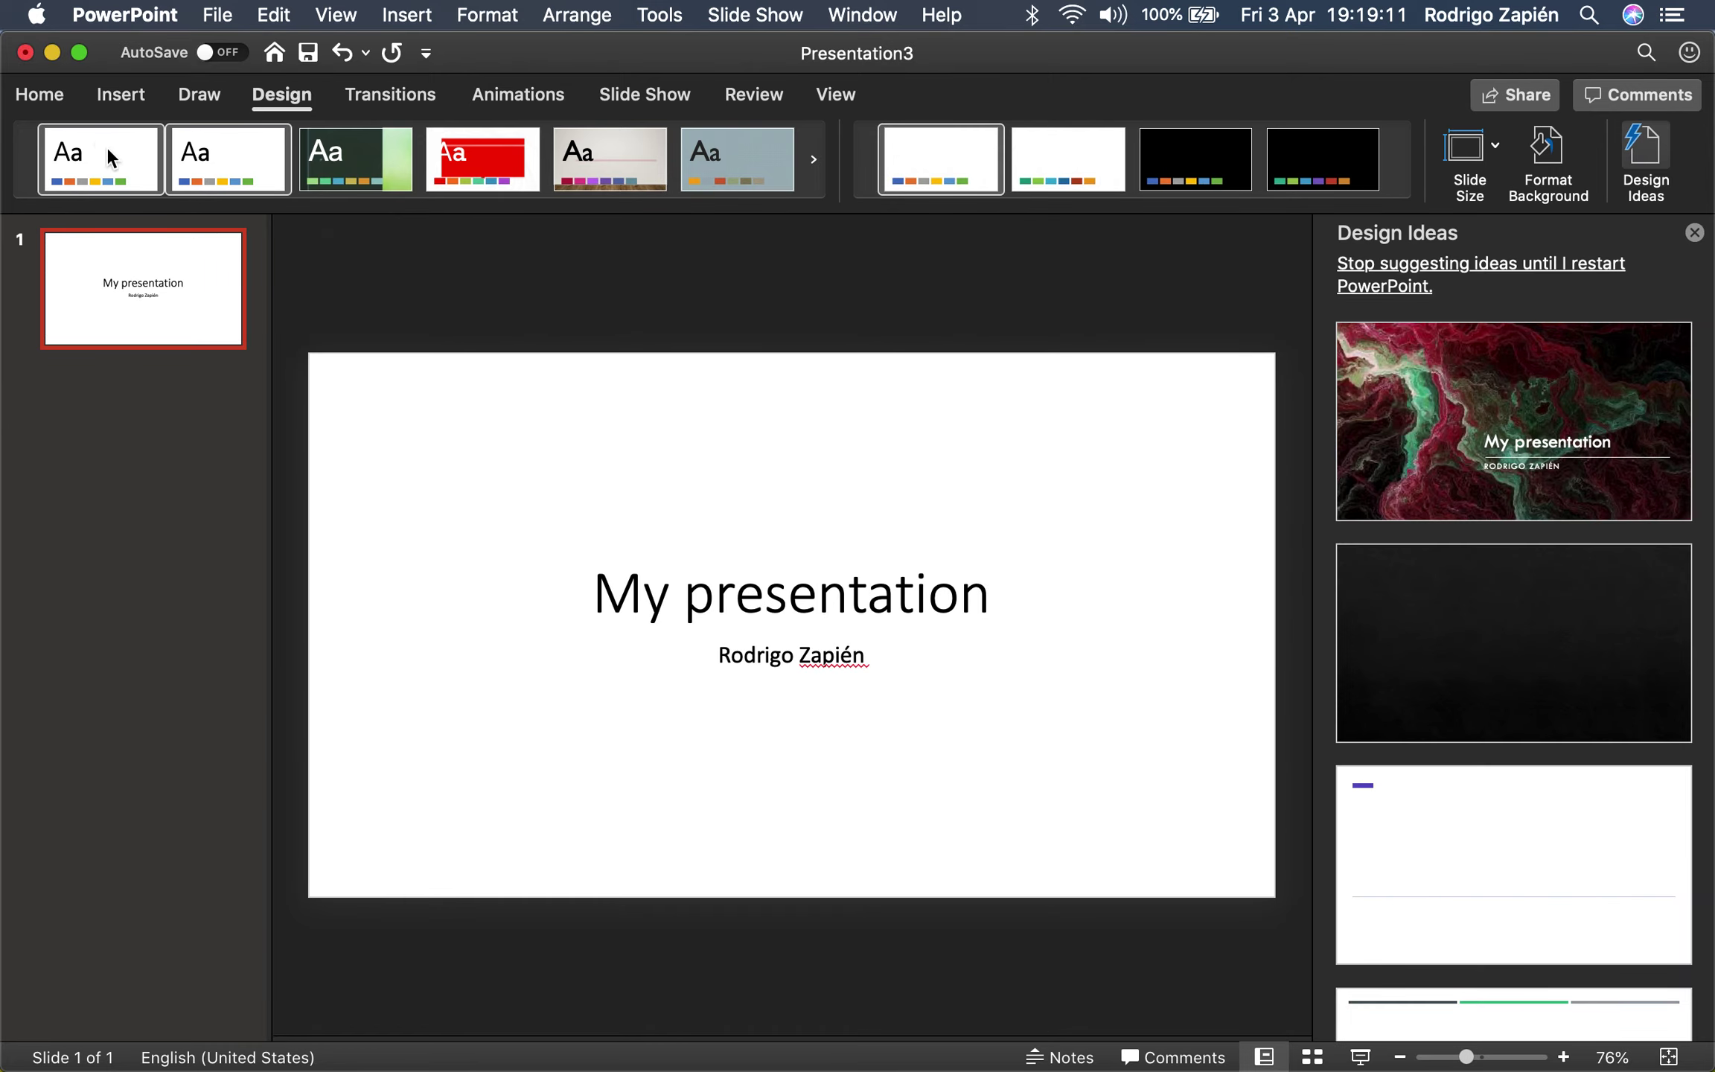
{"action": "left_click", "coordinate": [43, 101]}
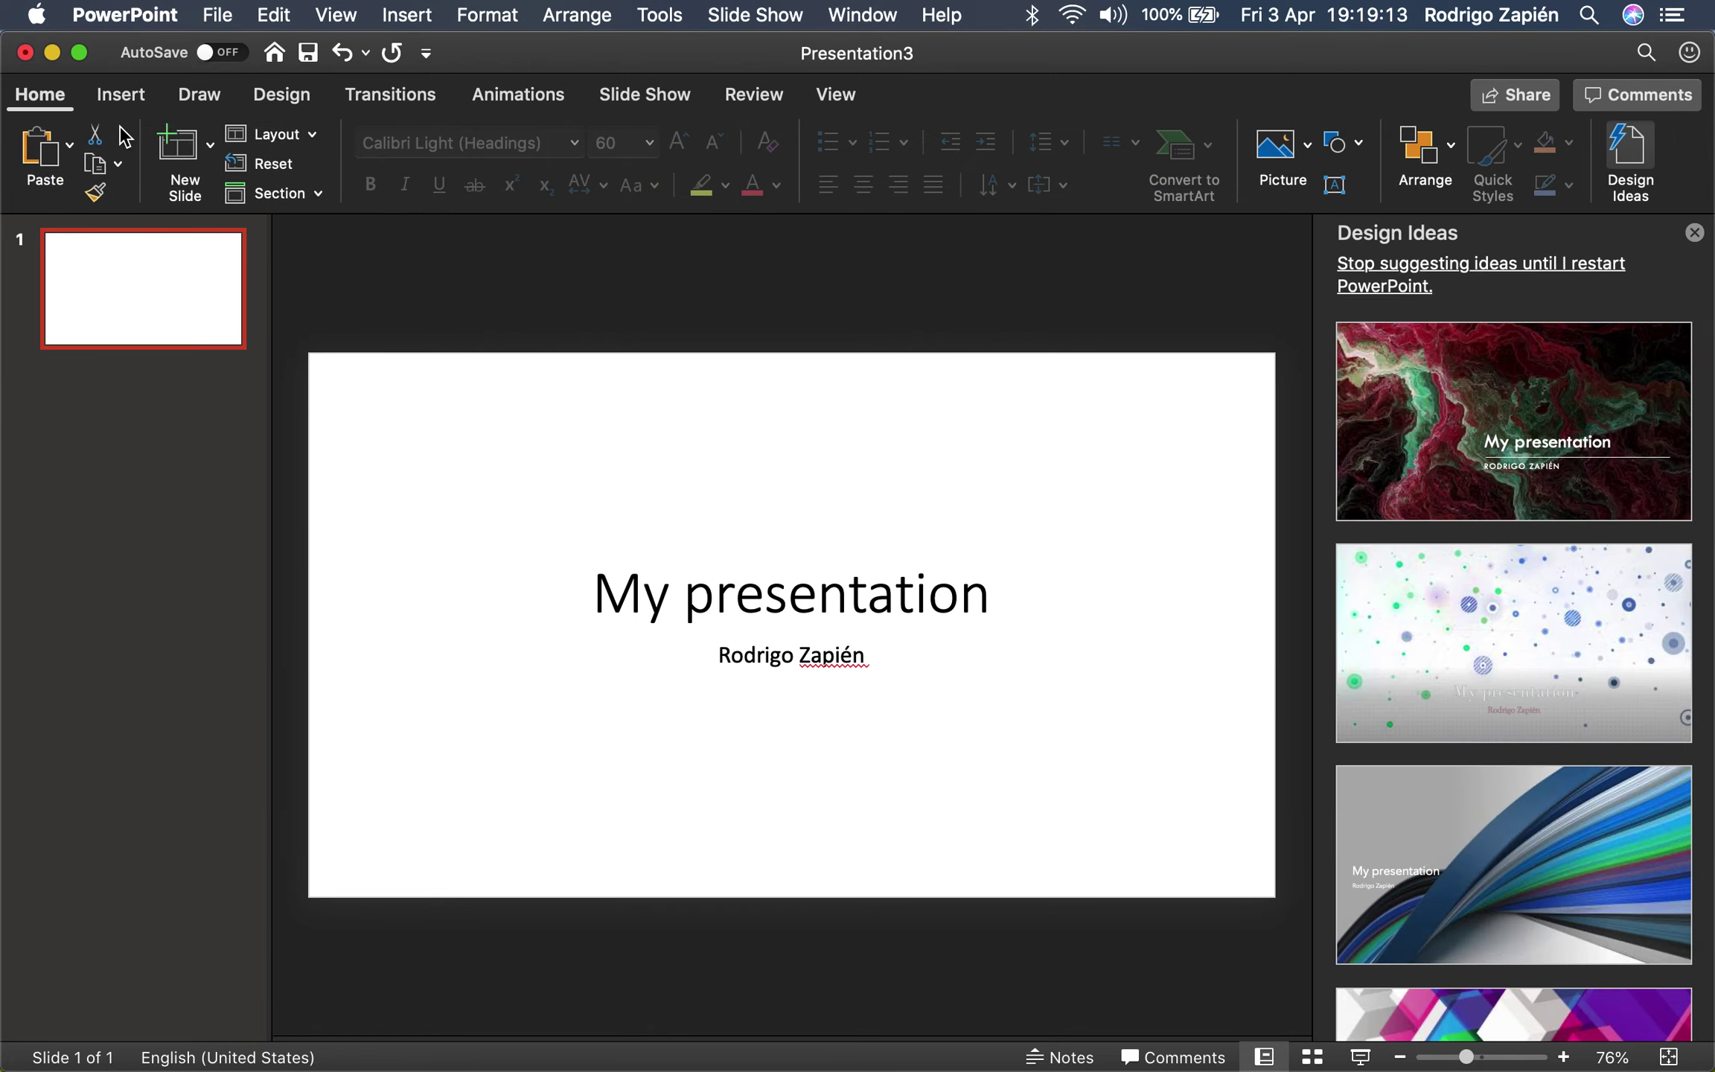
- Add slide 2 with the Title and Content layout, titled 'My first picture'
{"action": "left_click", "coordinate": [179, 145]}
{"action": "left_click", "coordinate": [274, 134]}
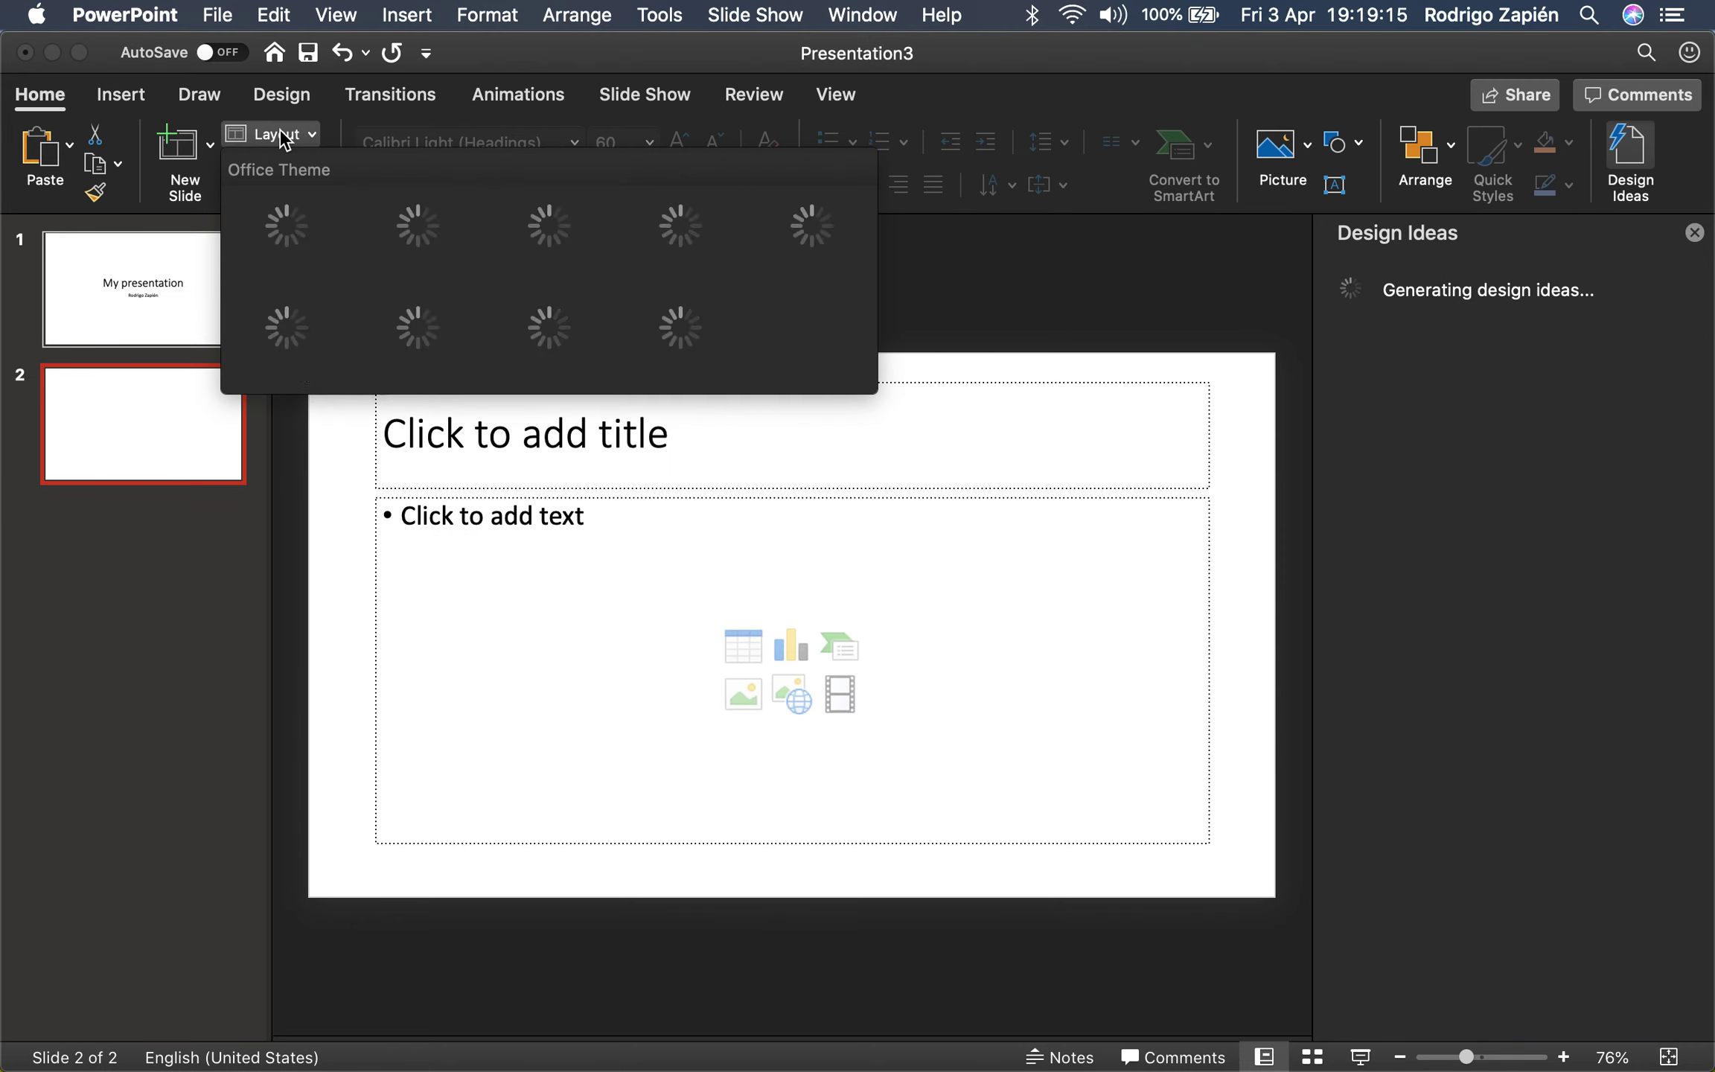
{"action": "left_click", "coordinate": [419, 240]}
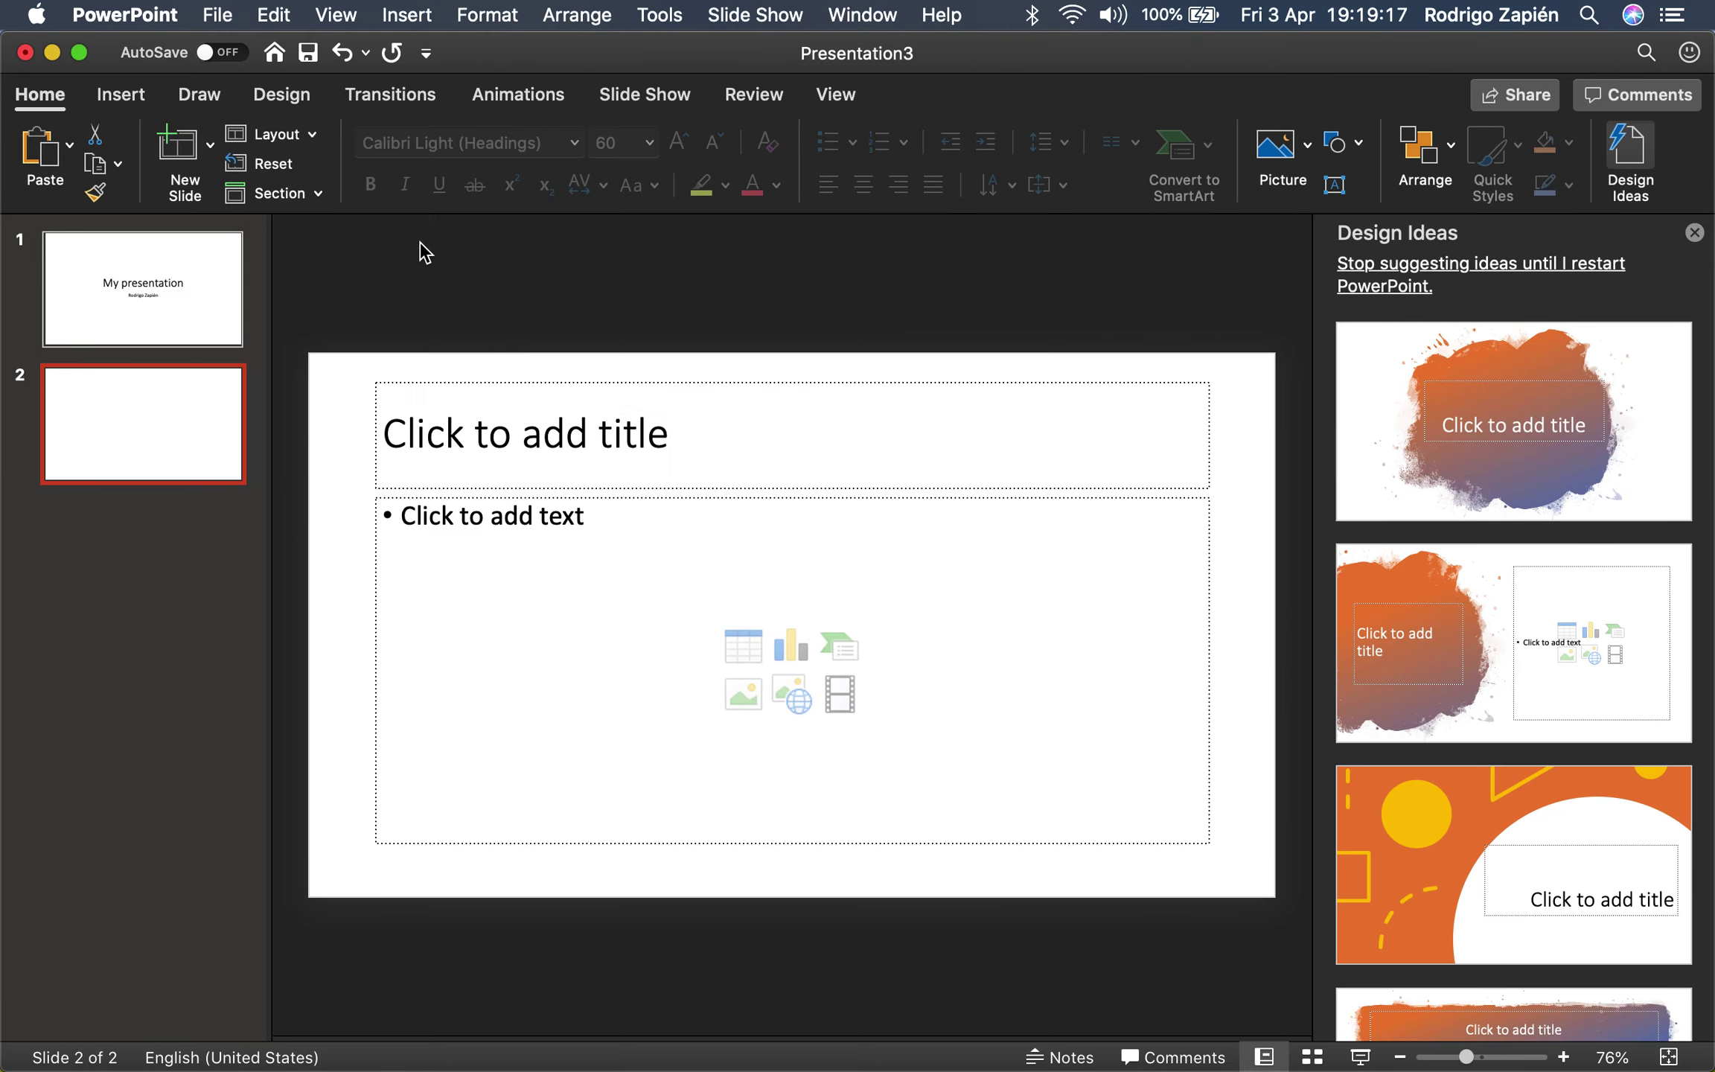
{"action": "left_click", "coordinate": [528, 448]}
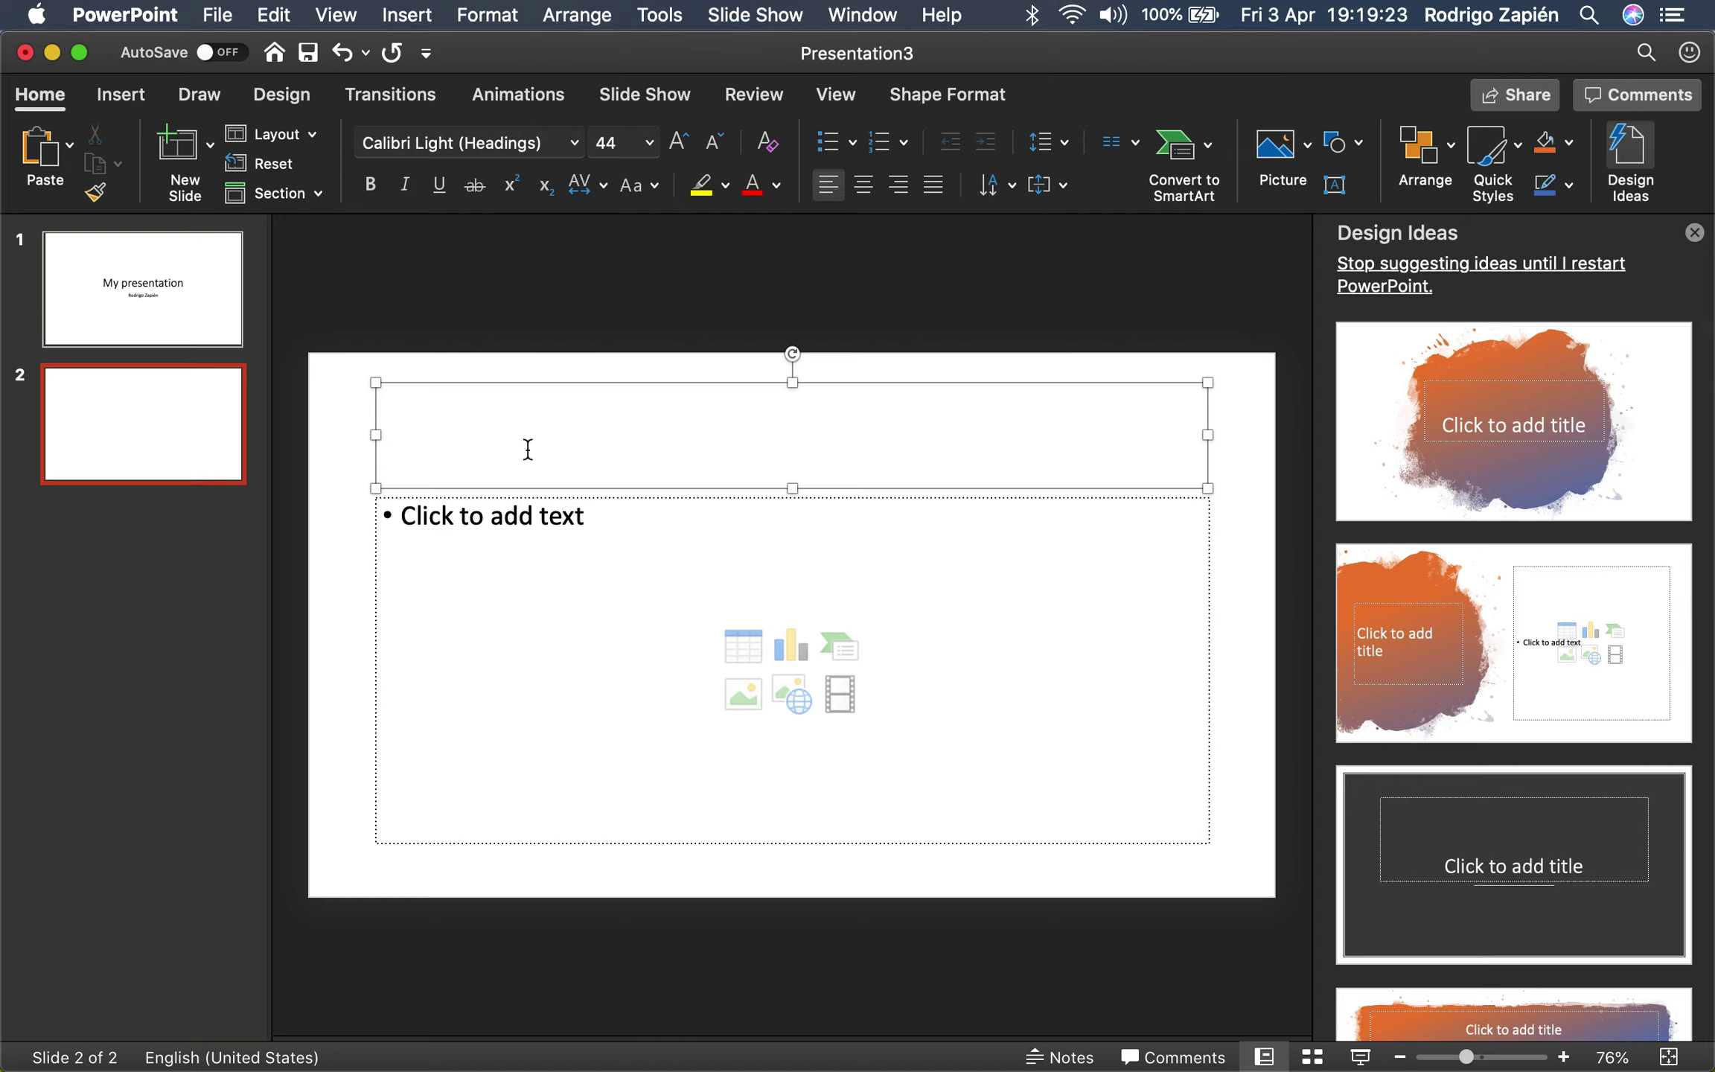
{"action": "type", "text": "M"}
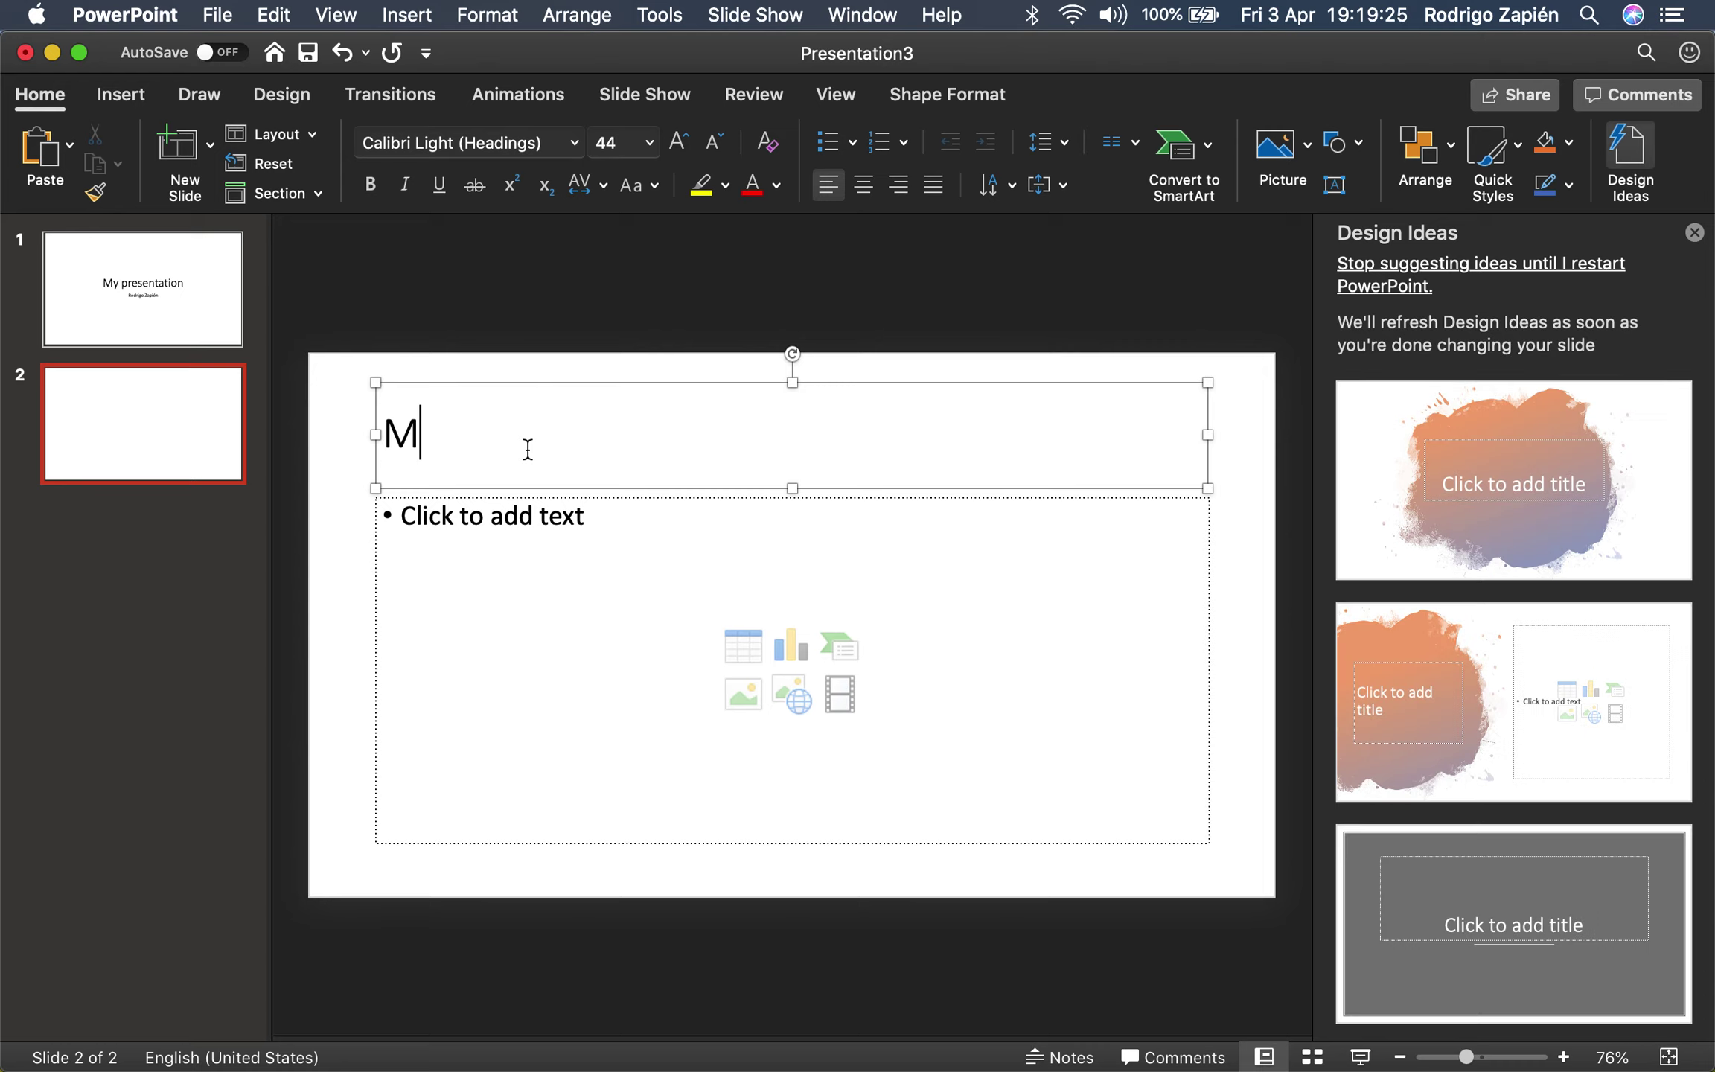
{"action": "type", "text": "y first pict"}
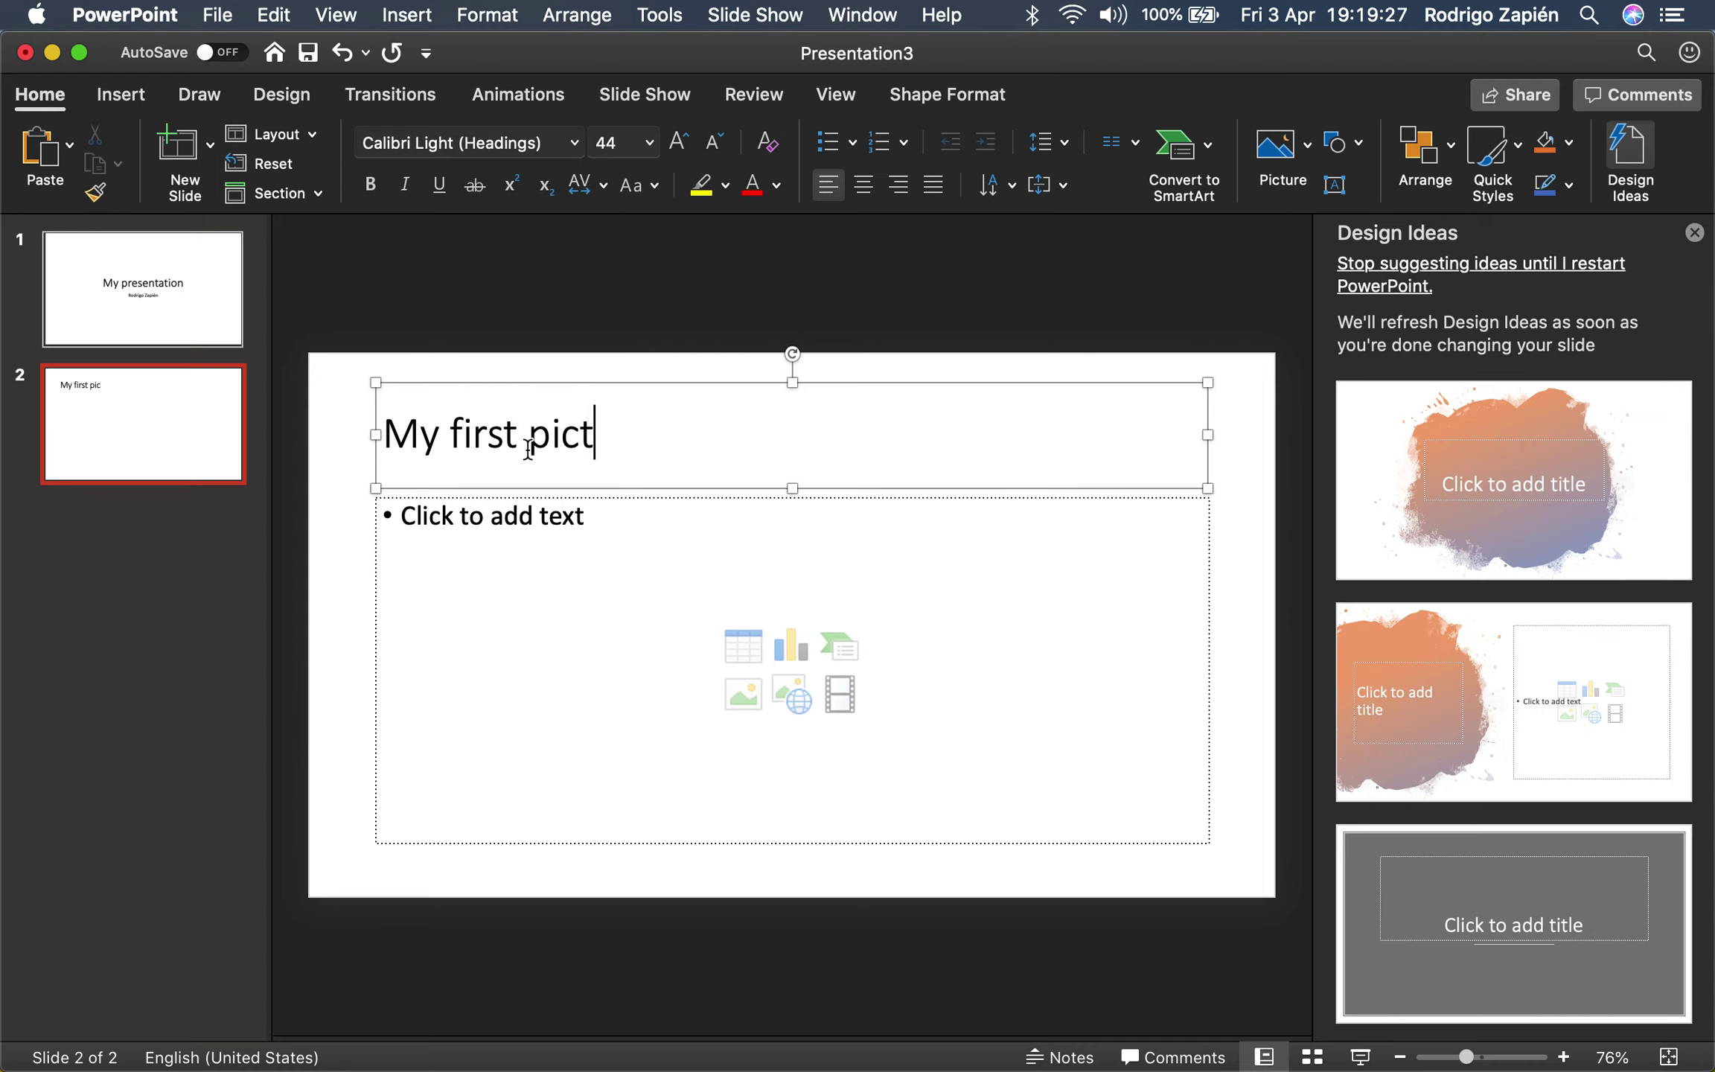
{"action": "type", "text": "ure"}
{"action": "left_click", "coordinate": [594, 318]}
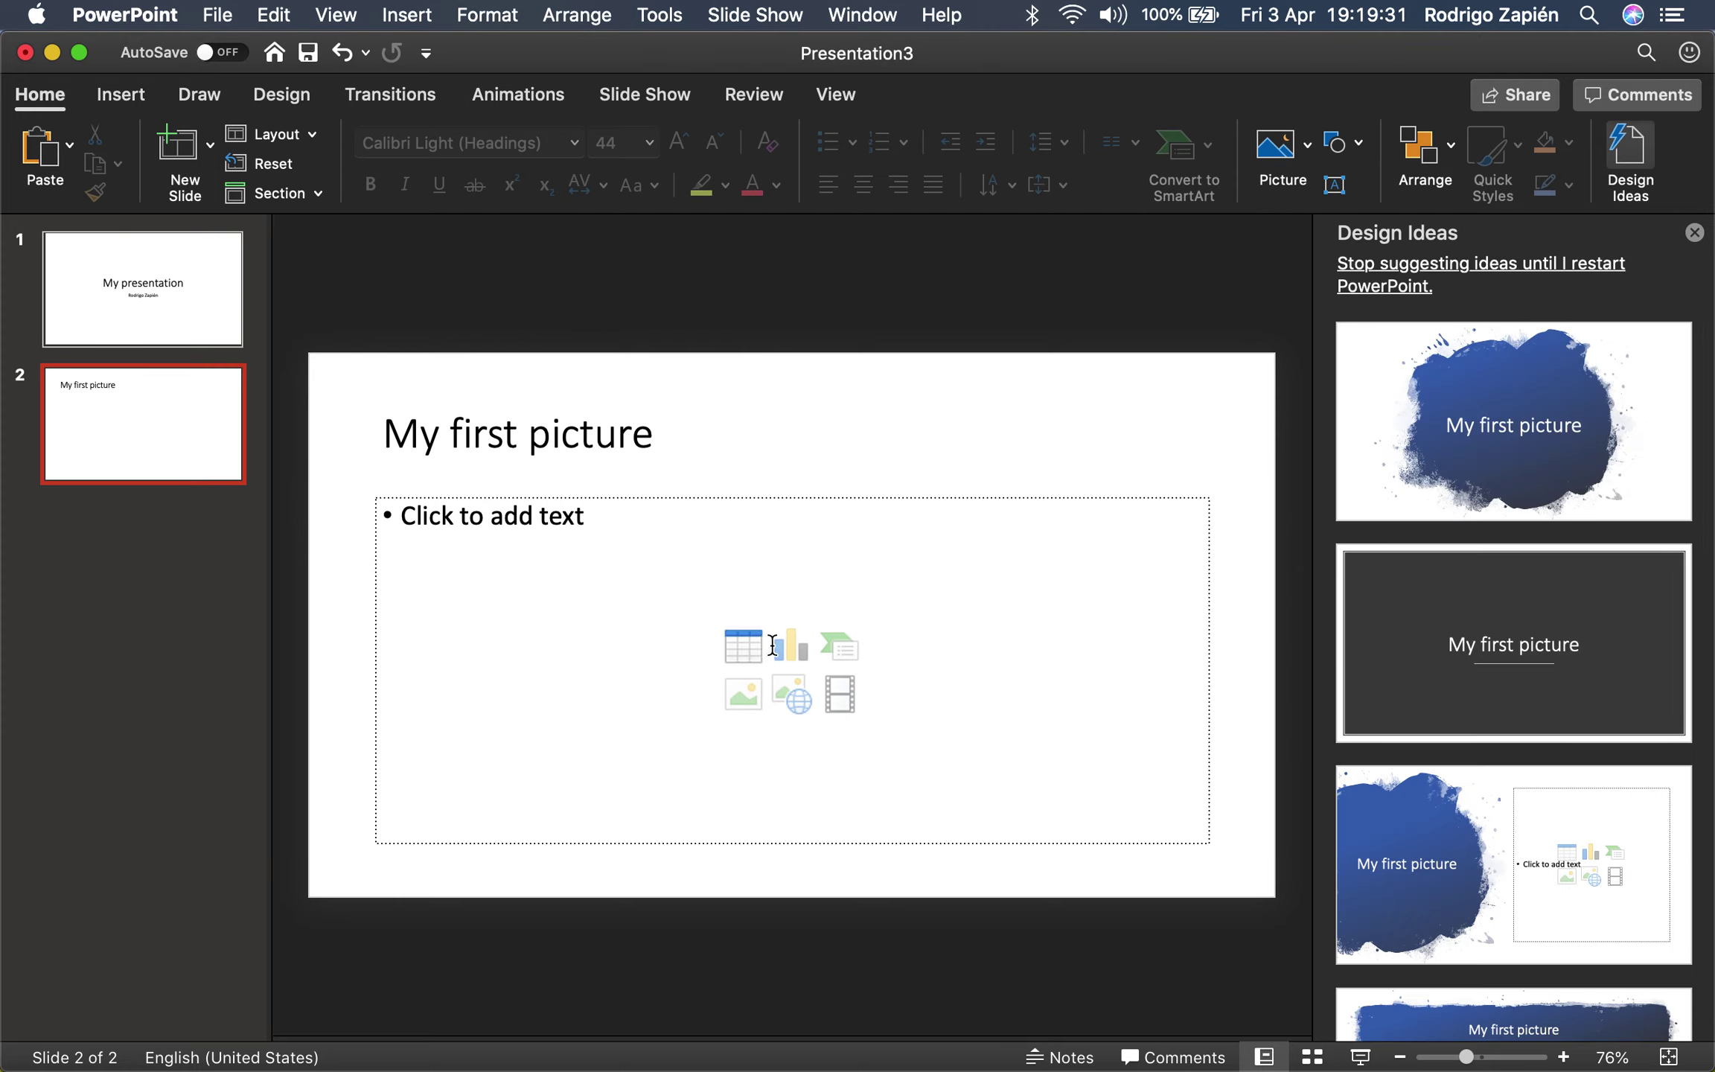
{"action": "left_click", "coordinate": [740, 695]}
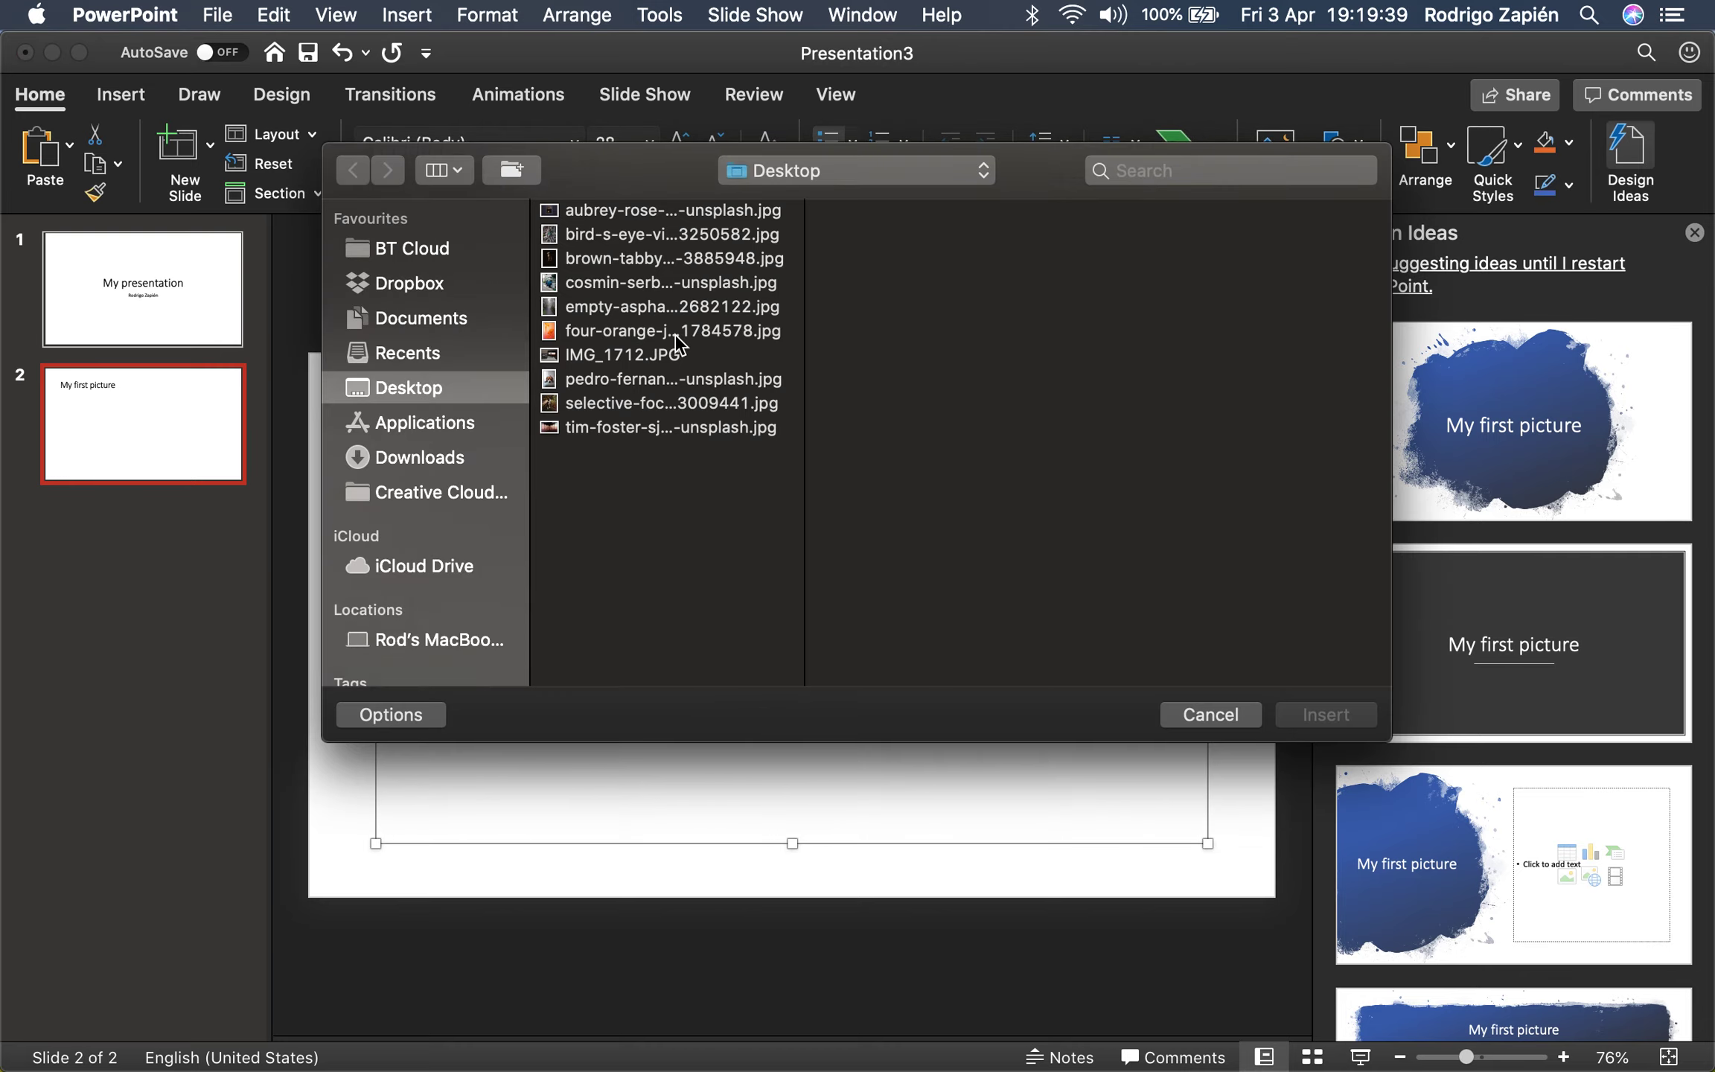
- Insert the aubrey-rose lit-window photo from the Desktop and close Design Ideas
{"action": "left_click", "coordinate": [680, 211]}
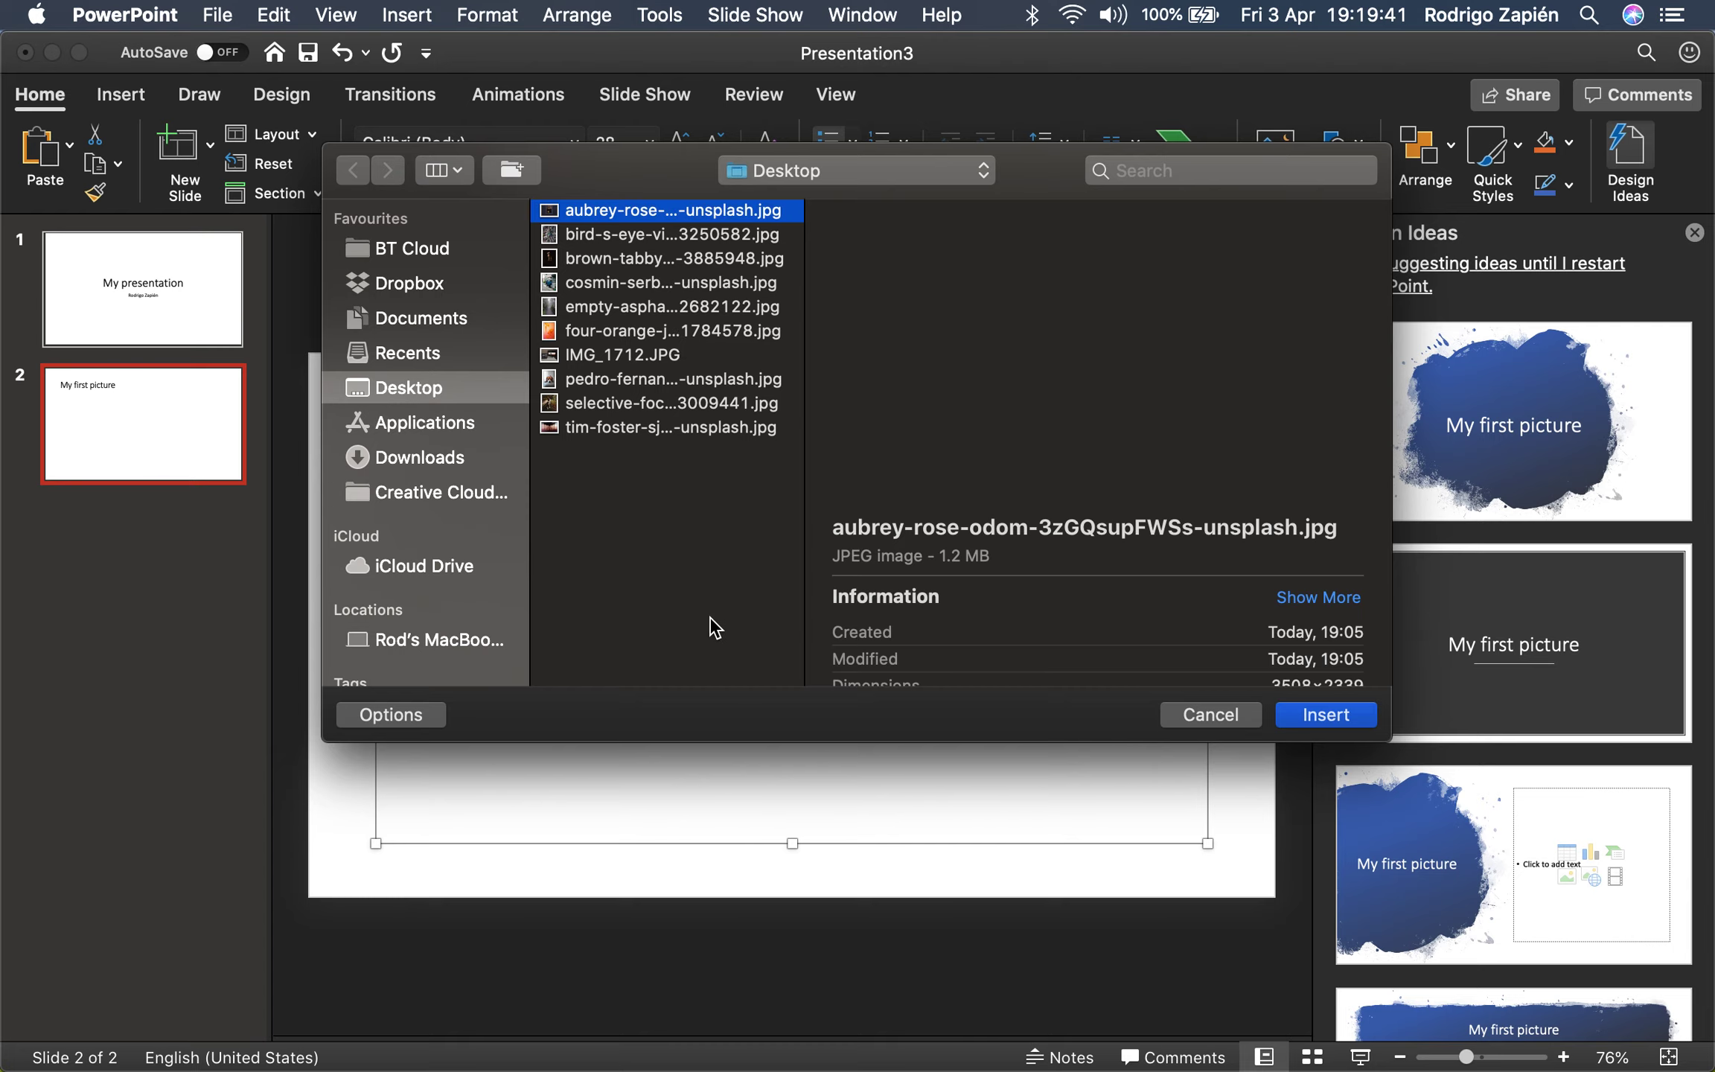
{"action": "left_click", "coordinate": [1326, 714]}
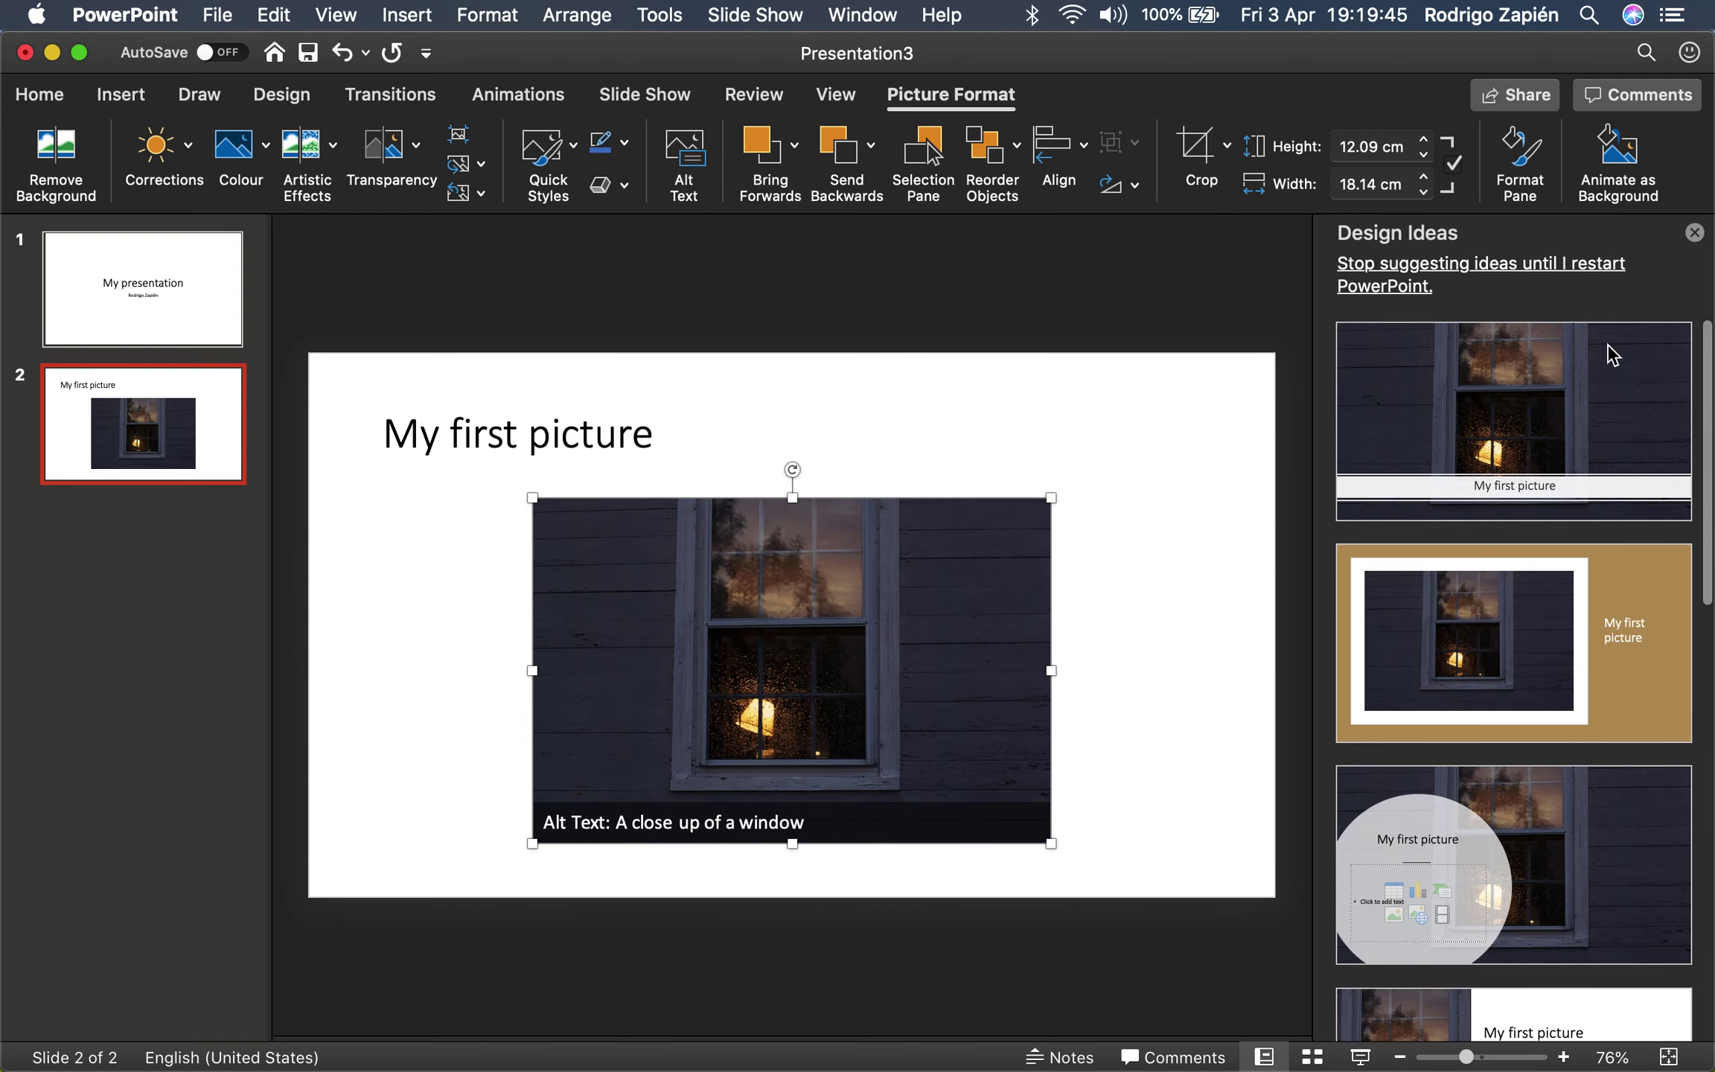
{"action": "left_click", "coordinate": [1697, 233]}
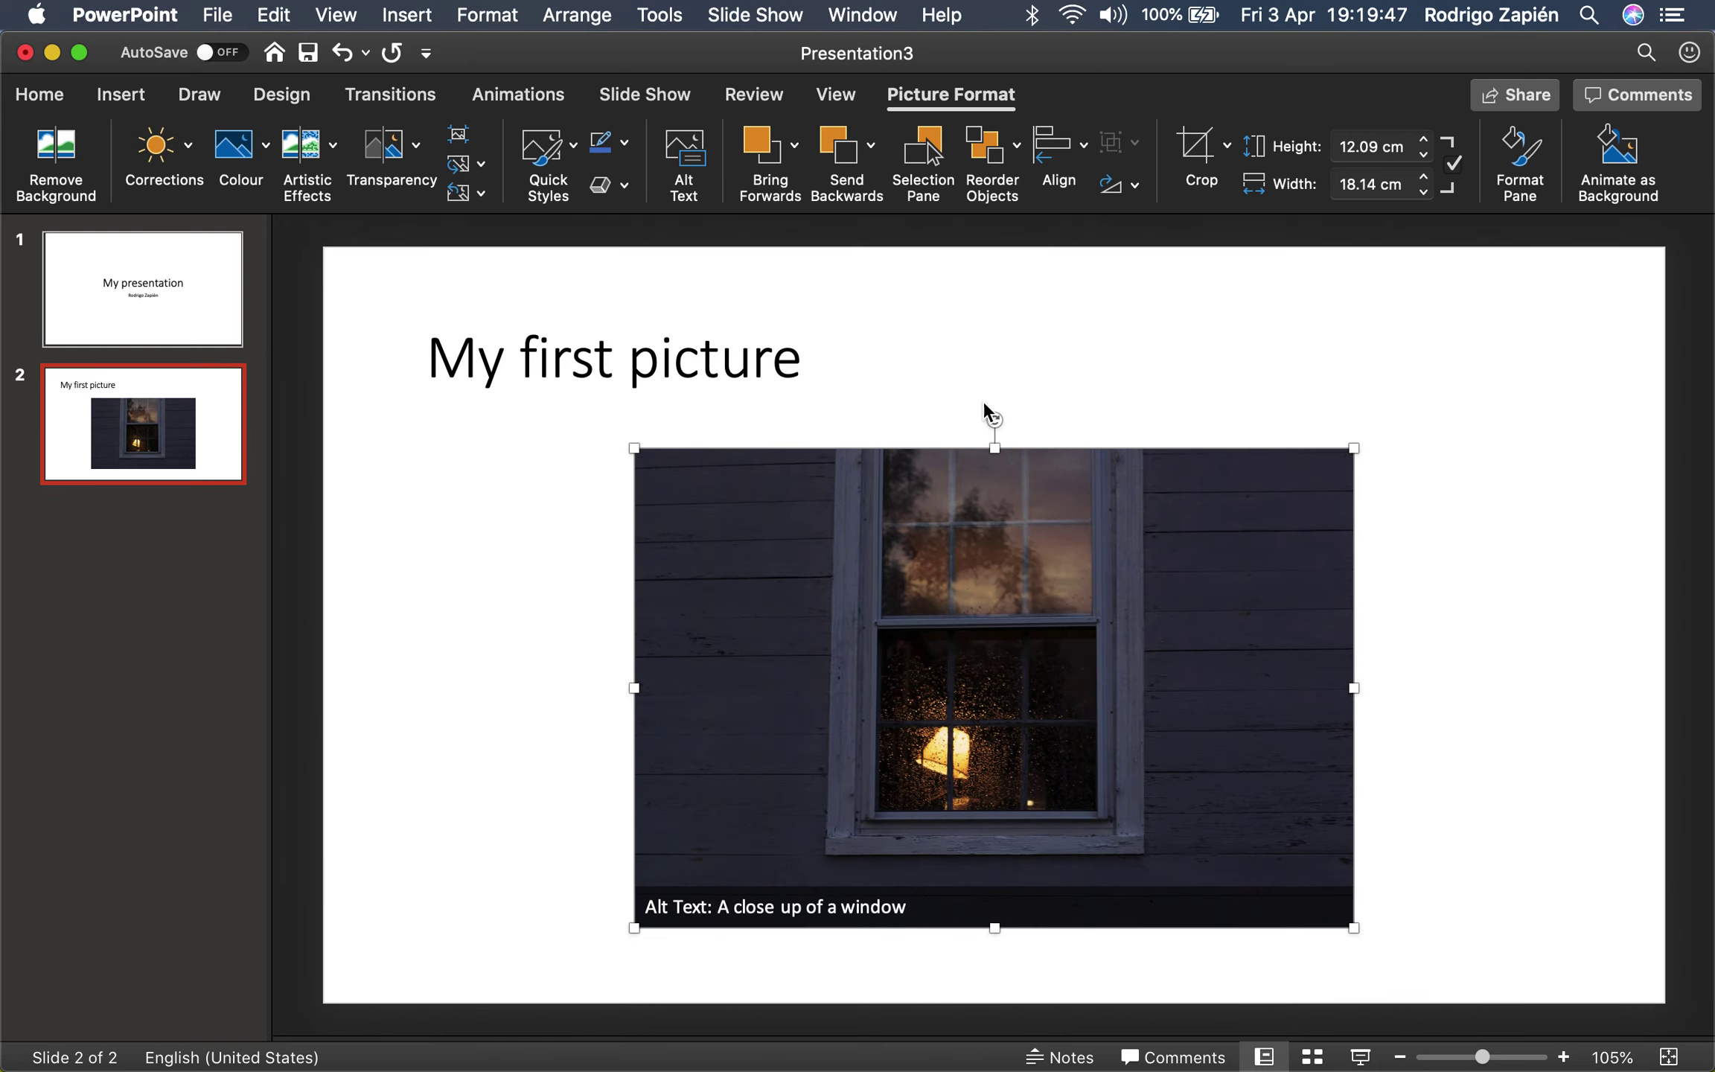
{"action": "left_click", "coordinate": [698, 350]}
{"action": "double_click", "coordinate": [696, 342]}
{"action": "left_click", "coordinate": [696, 343]}
{"action": "triple_click", "coordinate": [696, 343]}
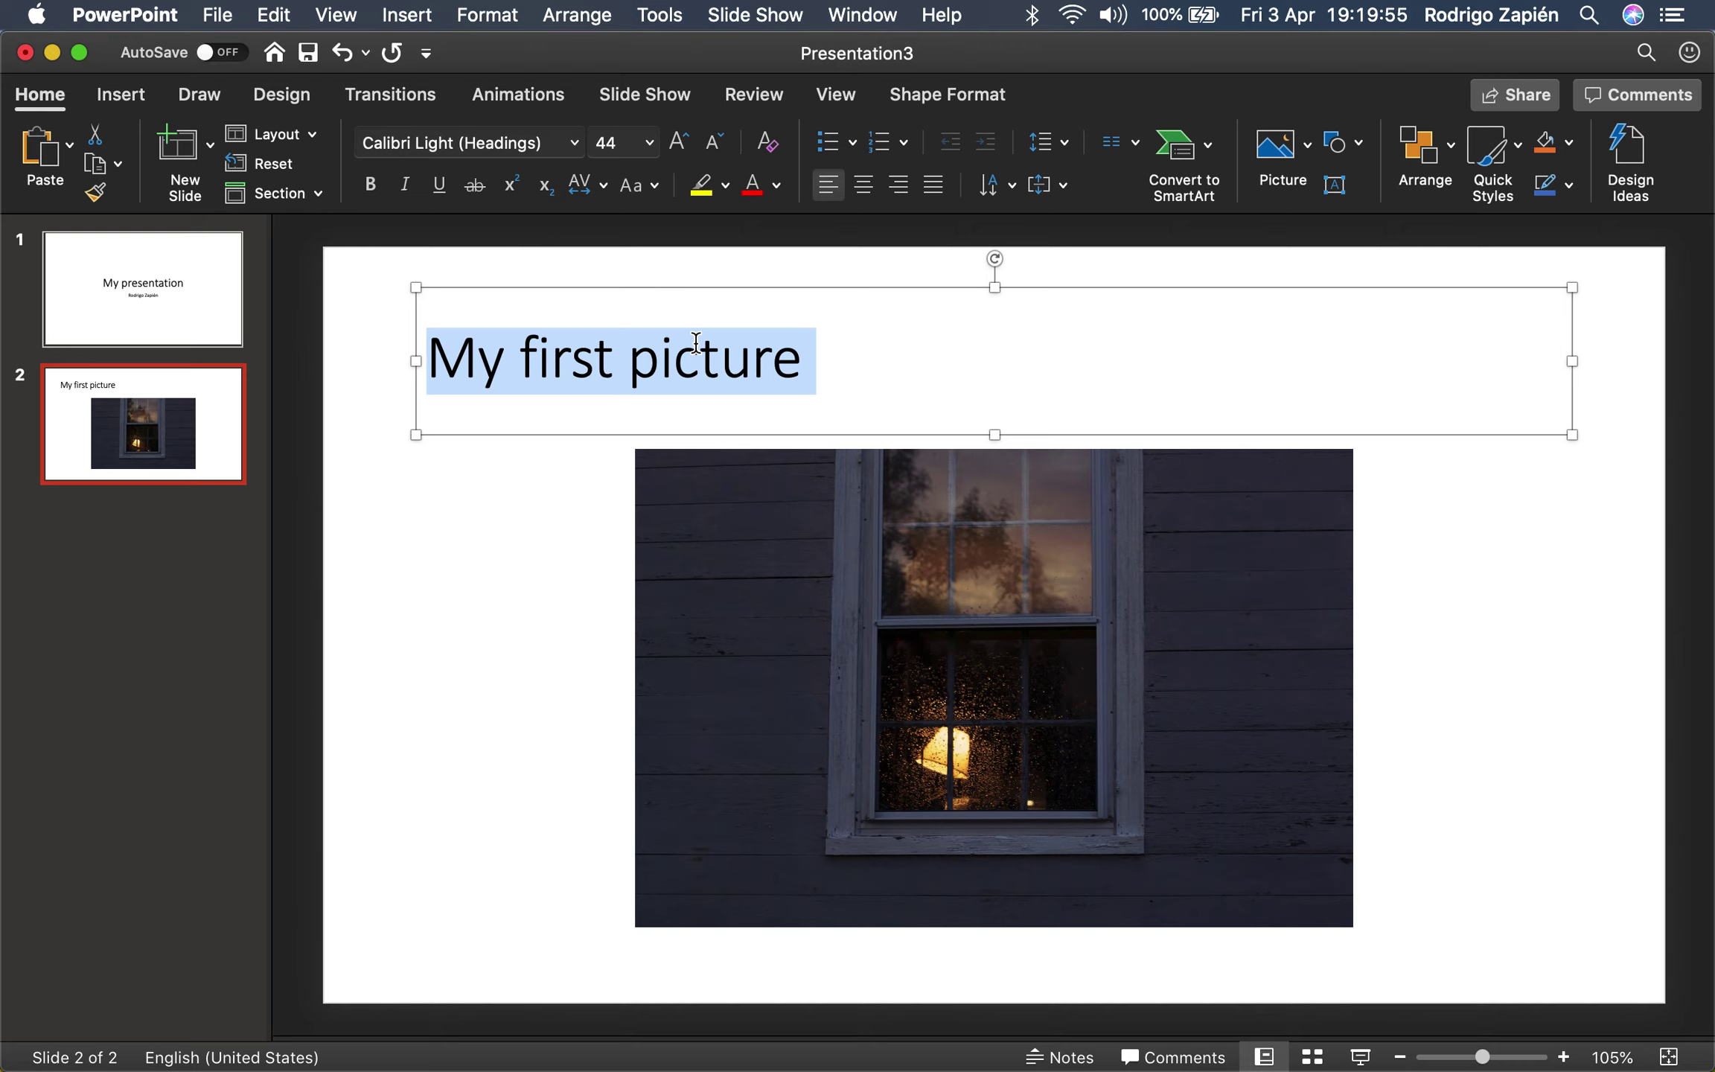
{"action": "type", "text": "Pexe"}
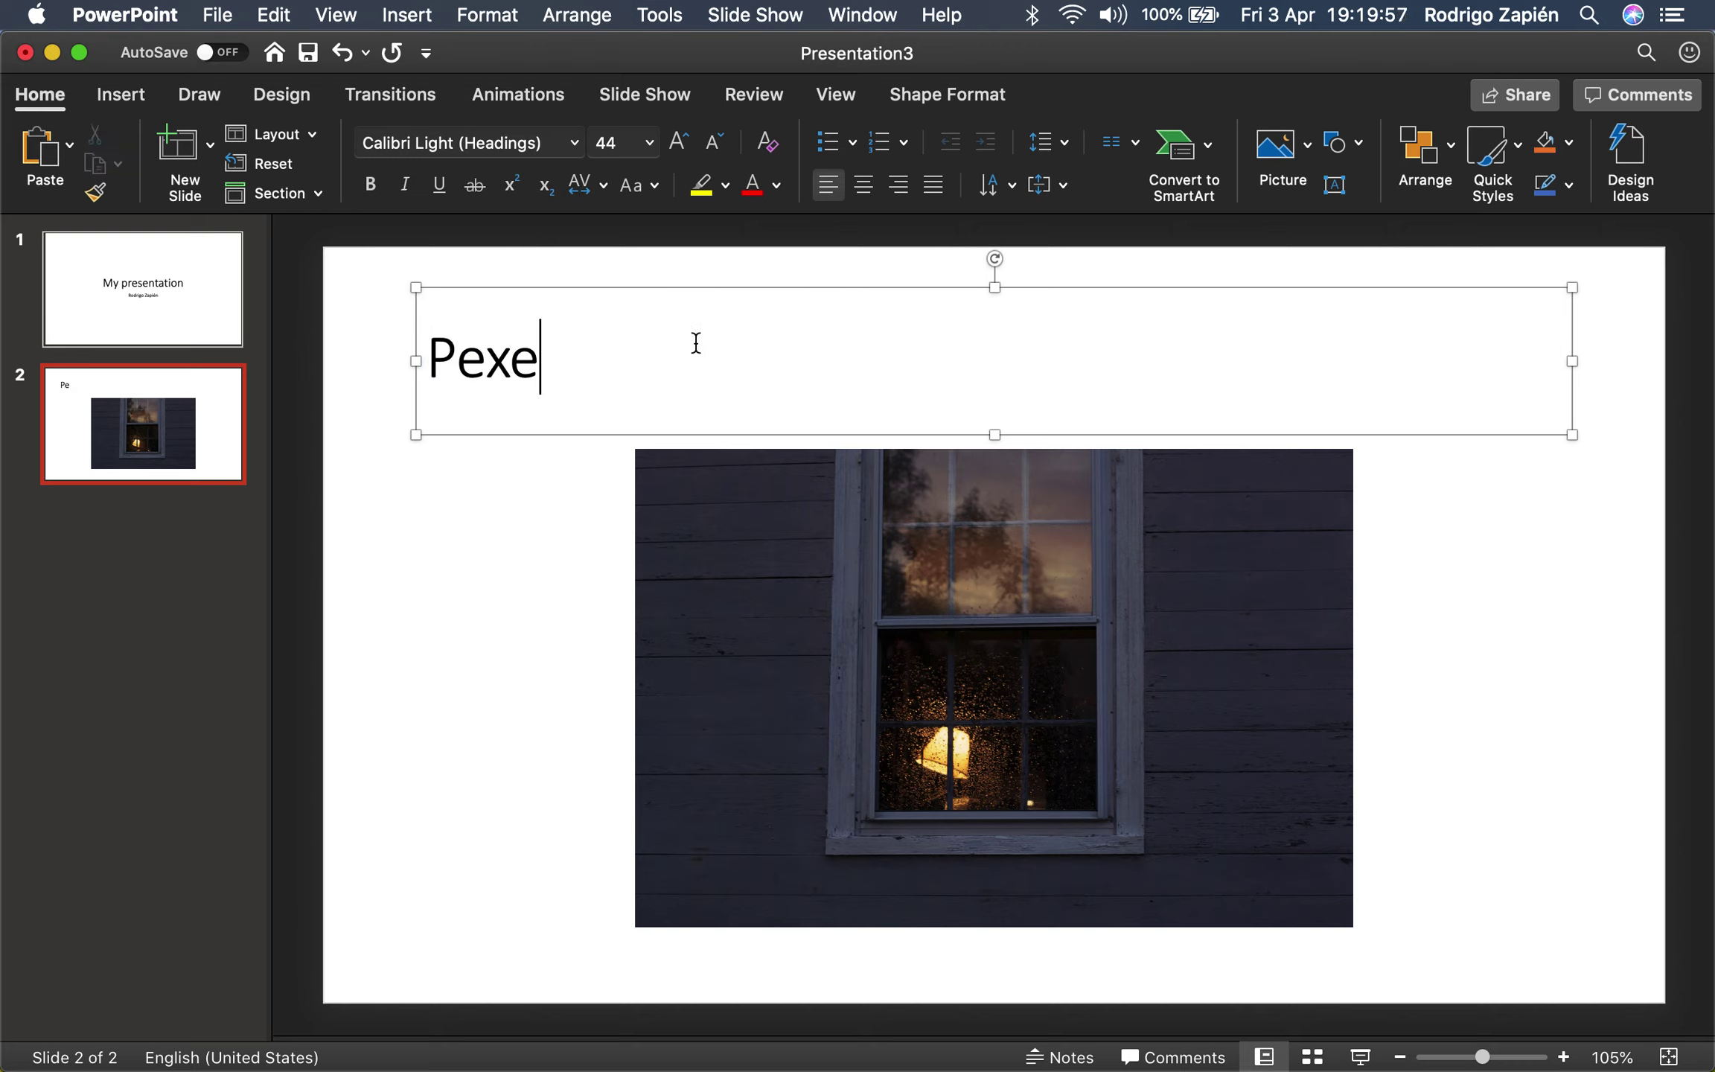
{"action": "type", "text": "ls.xom"}
{"action": "key", "text": "BackSpace"}
{"action": "key", "text": "BackSpace"}
{"action": "key", "text": "BackSpace"}
{"action": "type", "text": "com"}
{"action": "key", "text": "super+a"}
{"action": "type", "text": "Unsplash.com"}
{"action": "key", "text": "super+a"}
{"action": "type", "text": "My first "}
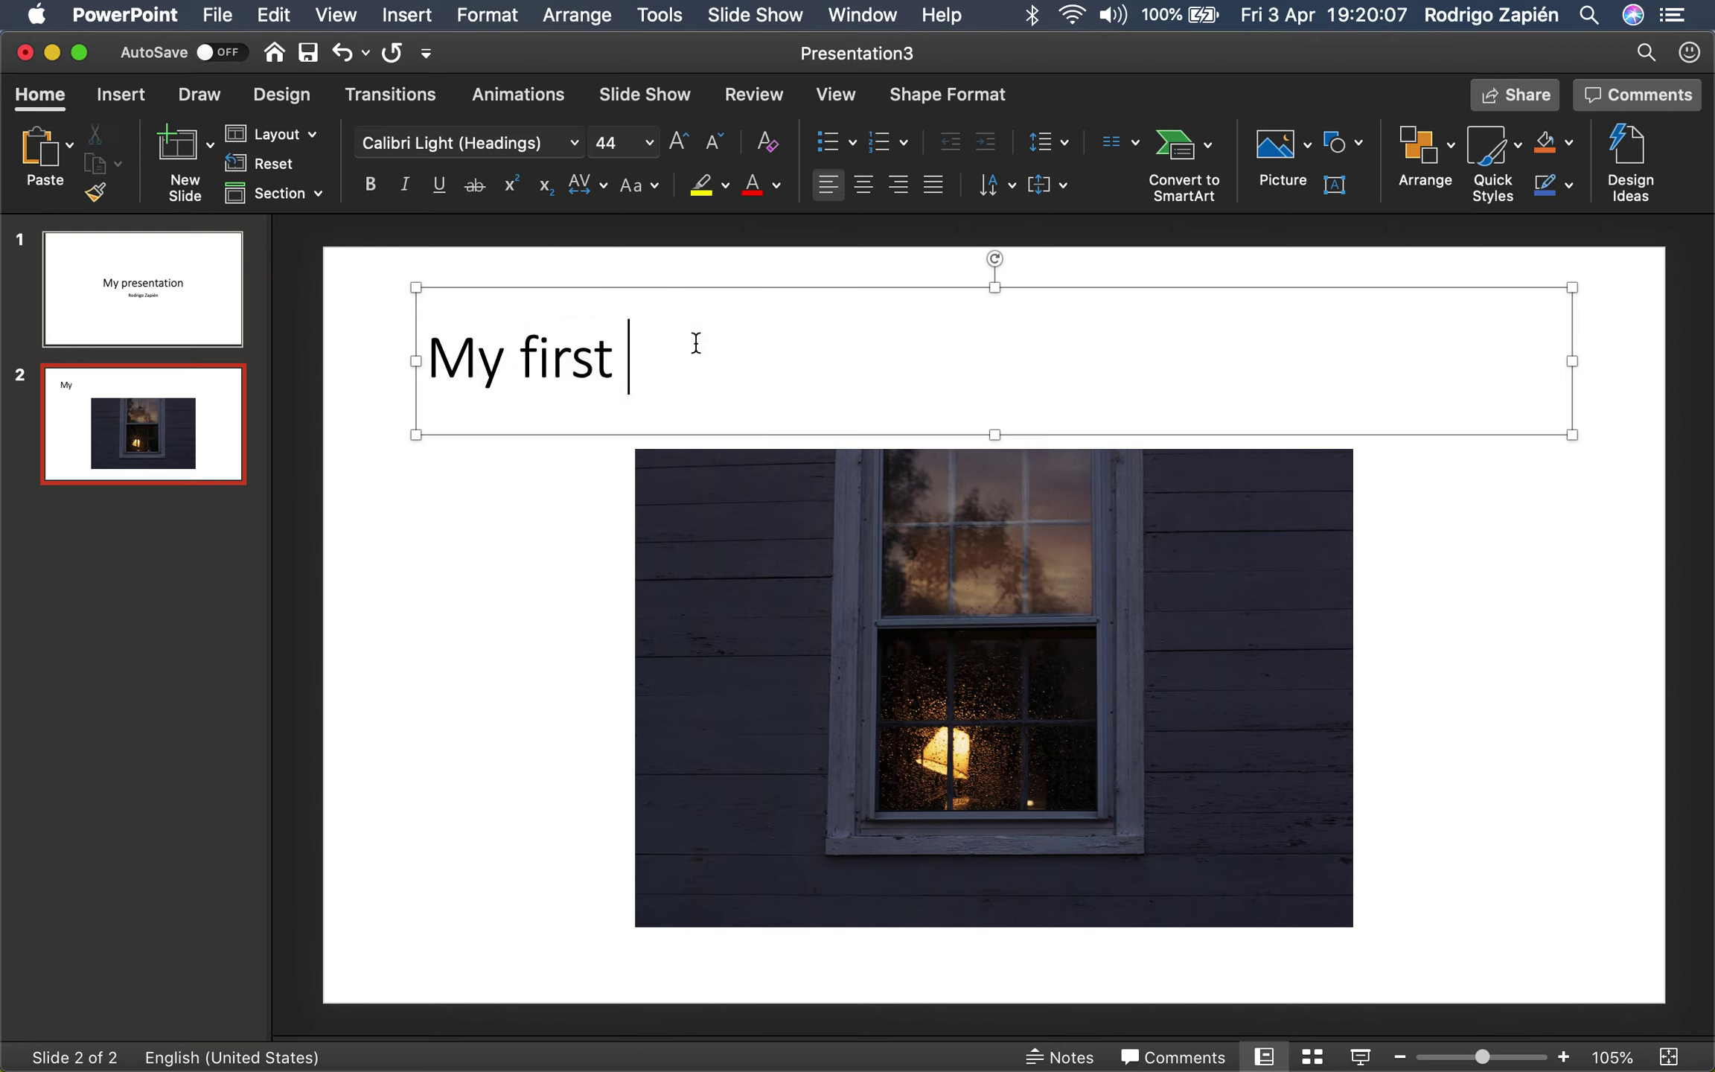
{"action": "type", "text": "pictue"}
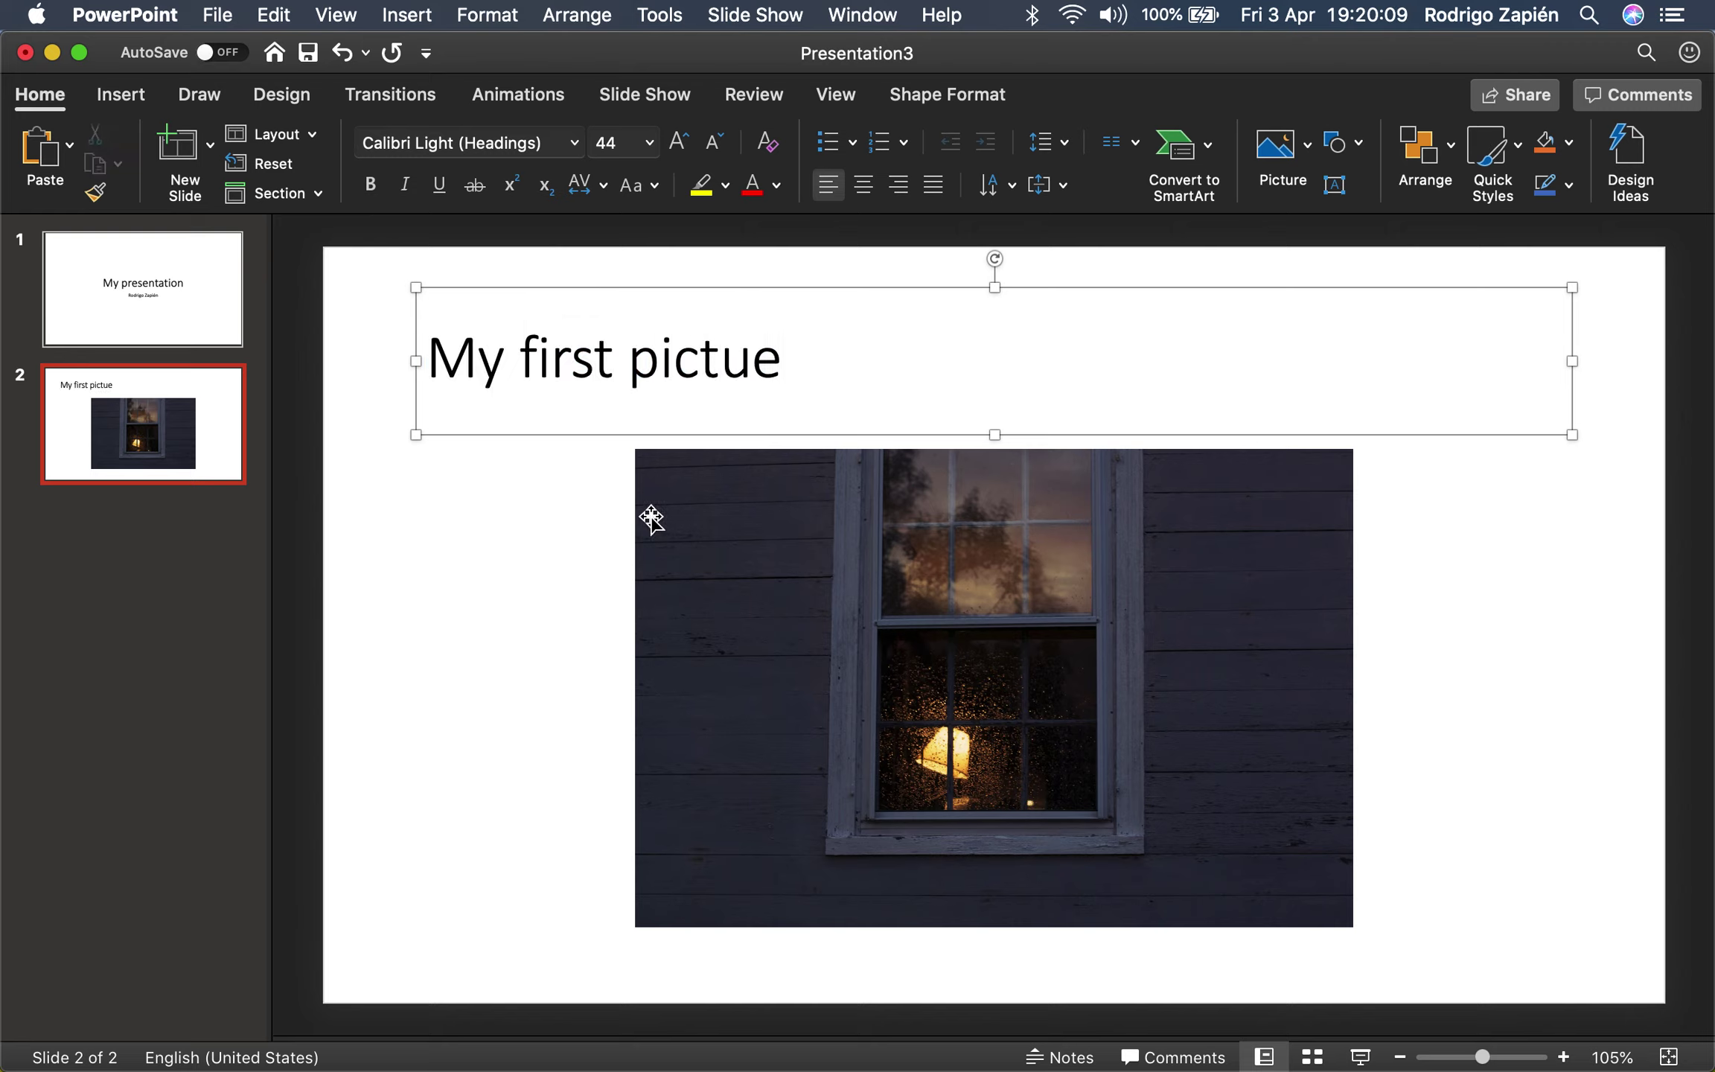
{"action": "type", "text": "re"}
{"action": "key", "text": "BackSpace"}
{"action": "key", "text": "BackSpace"}
{"action": "key", "text": "BackSpace"}
{"action": "type", "text": "re"}
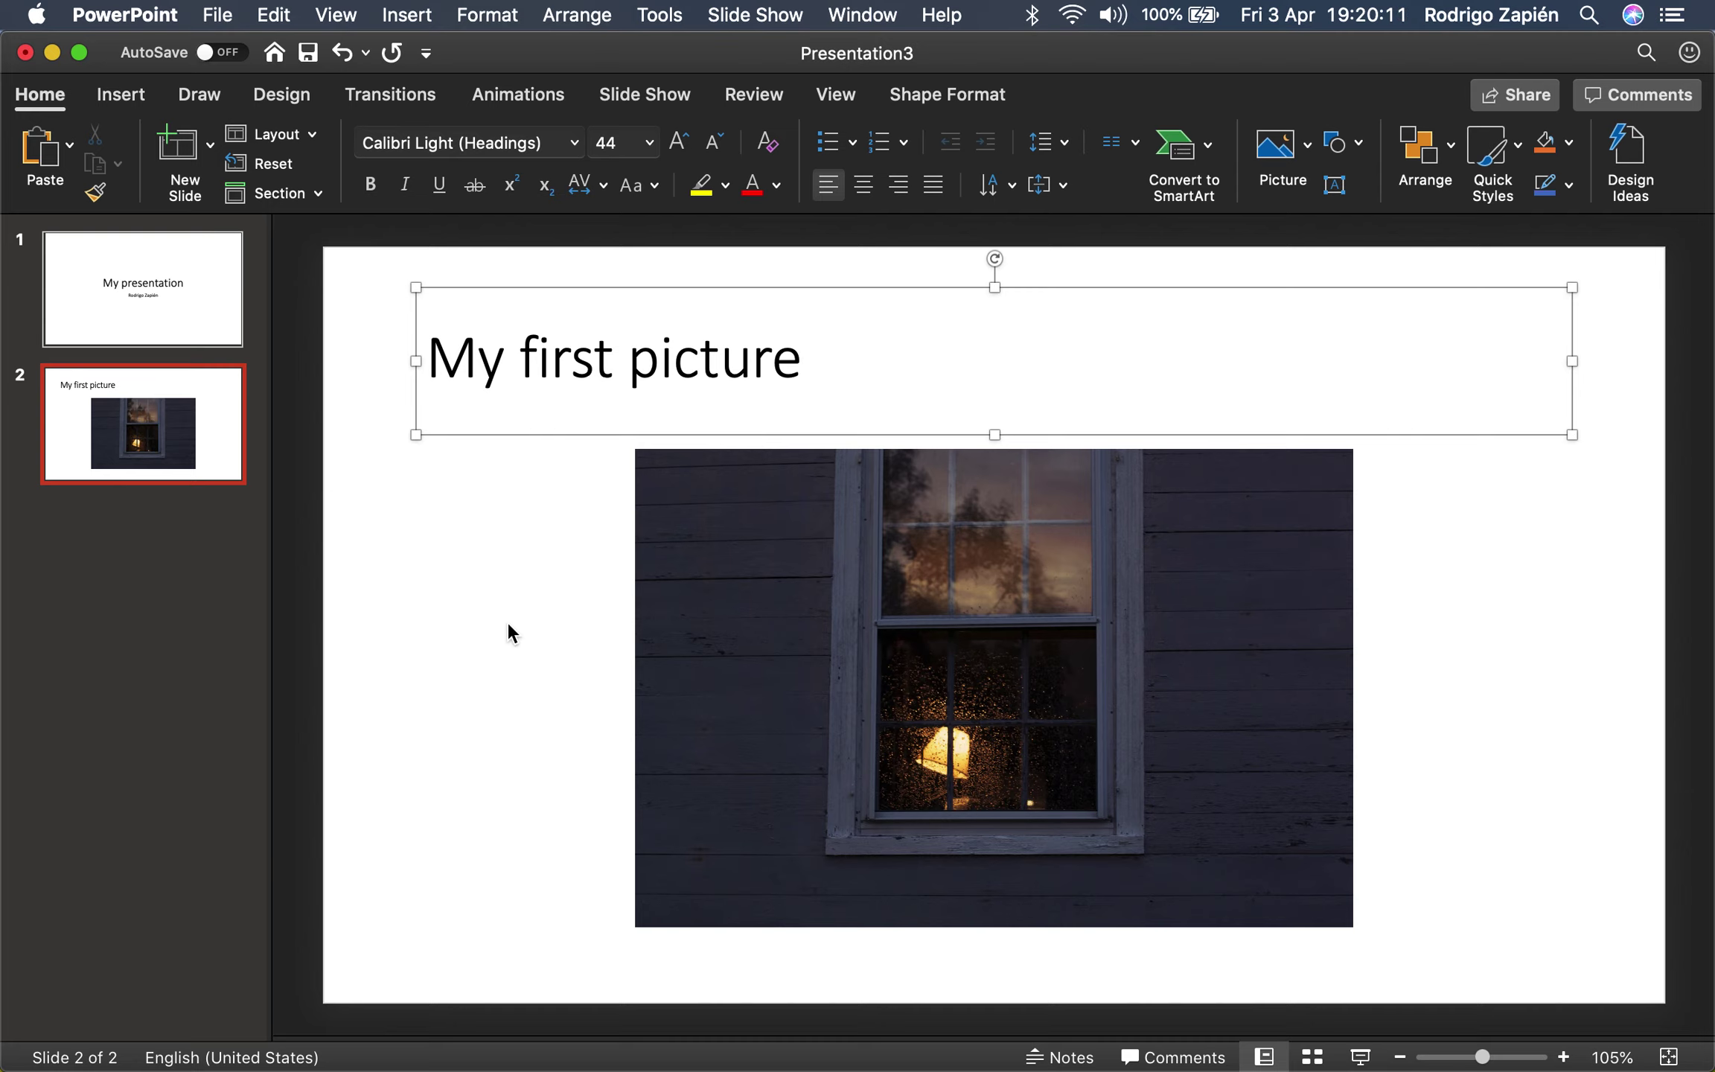
{"action": "left_click", "coordinate": [508, 627]}
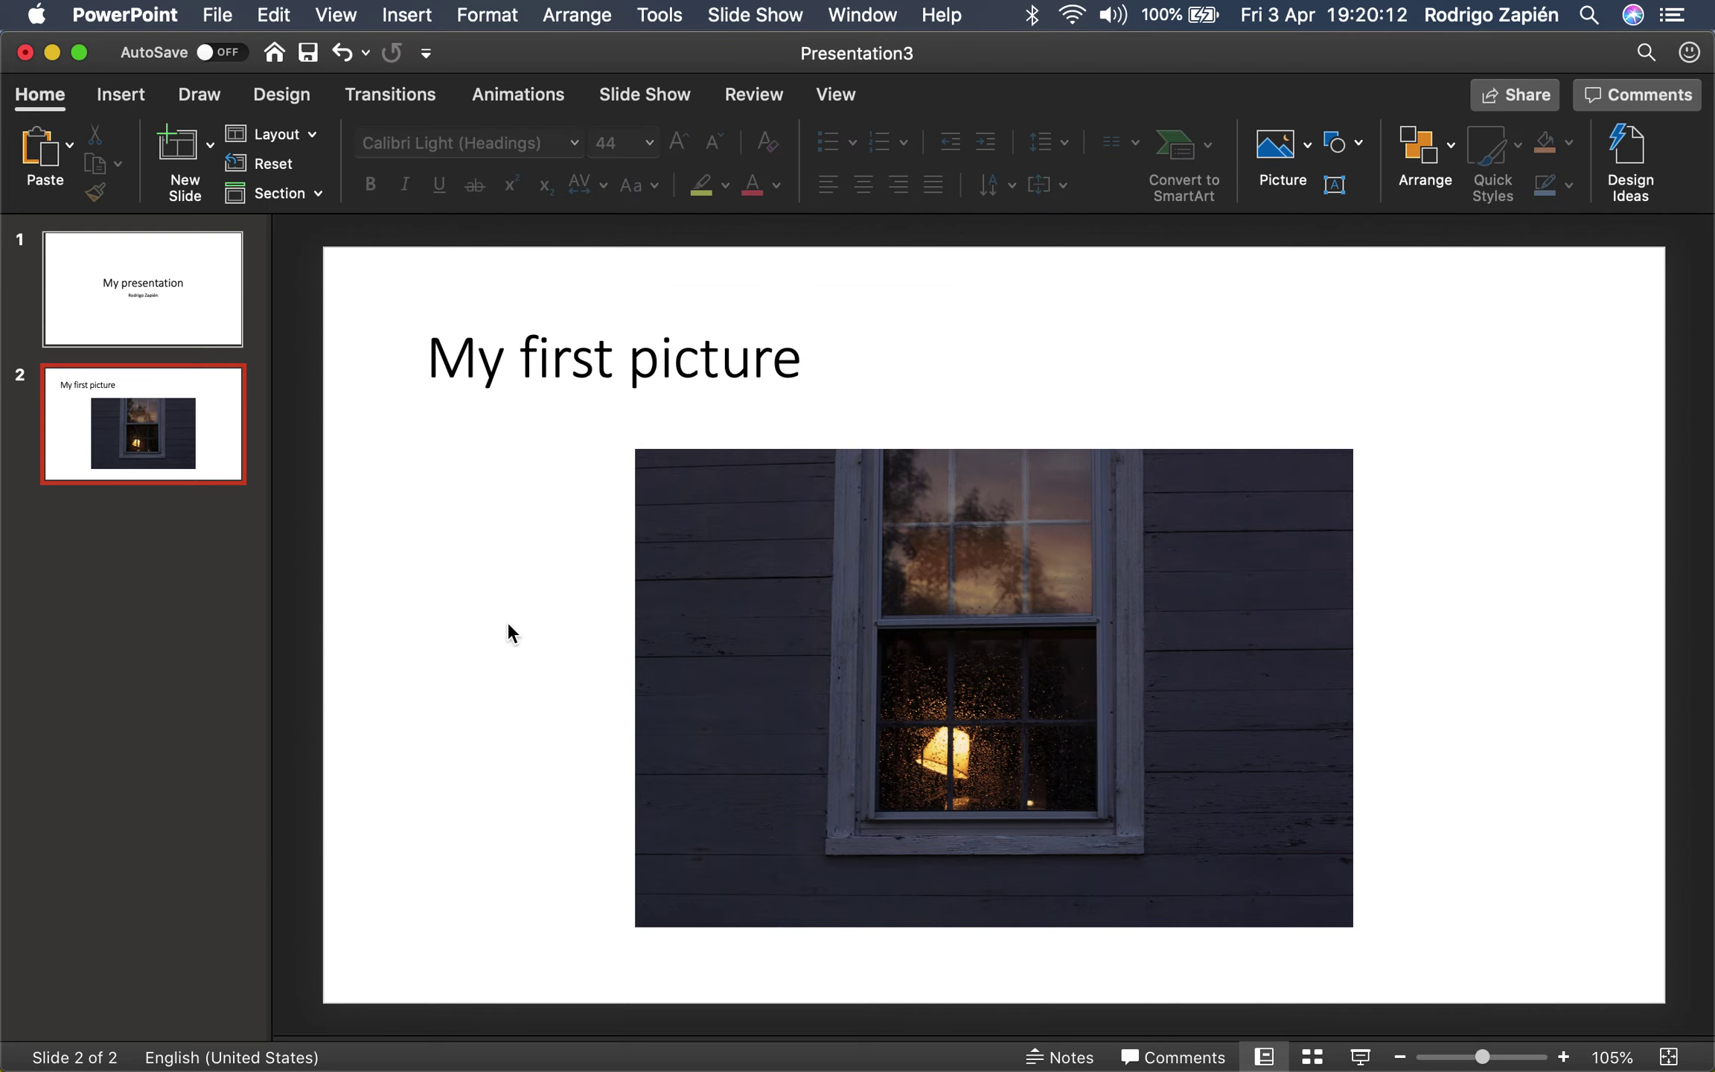
- Add slide 3 with the Section Header layout, titled 'My following pictures'
{"action": "left_click", "coordinate": [185, 155]}
{"action": "left_click", "coordinate": [276, 136]}
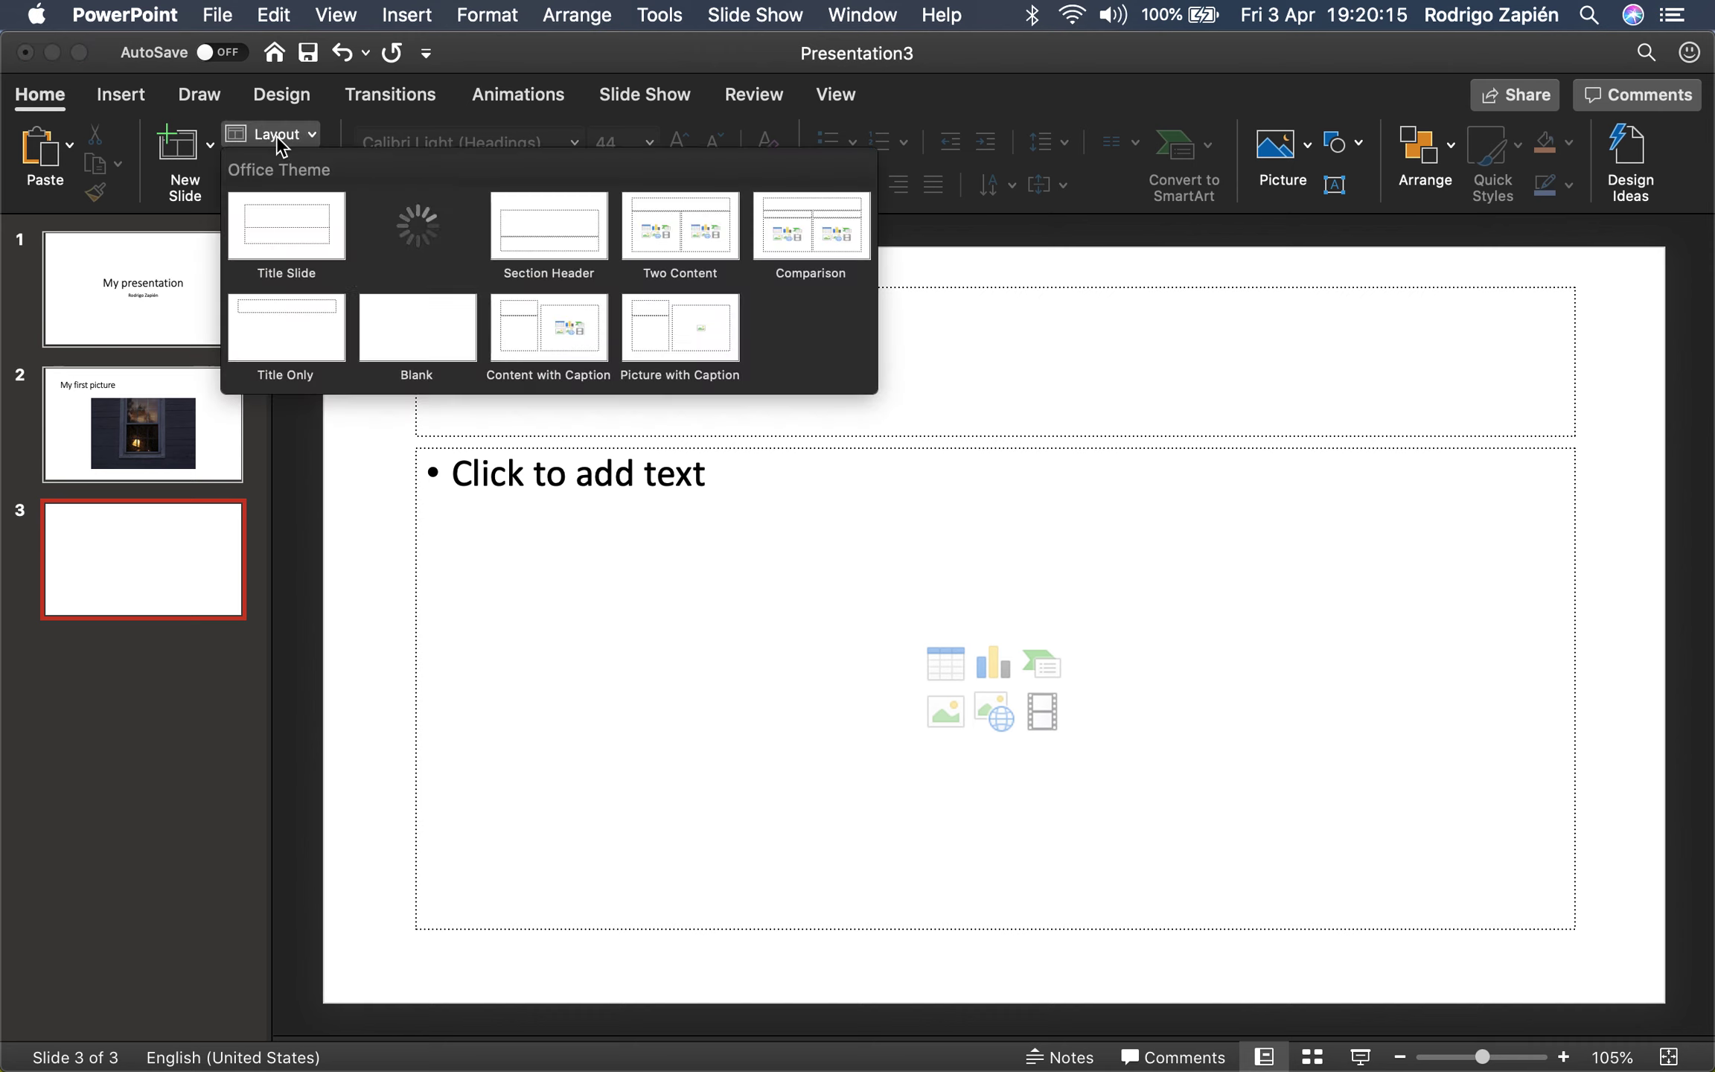
{"action": "left_click", "coordinate": [546, 236]}
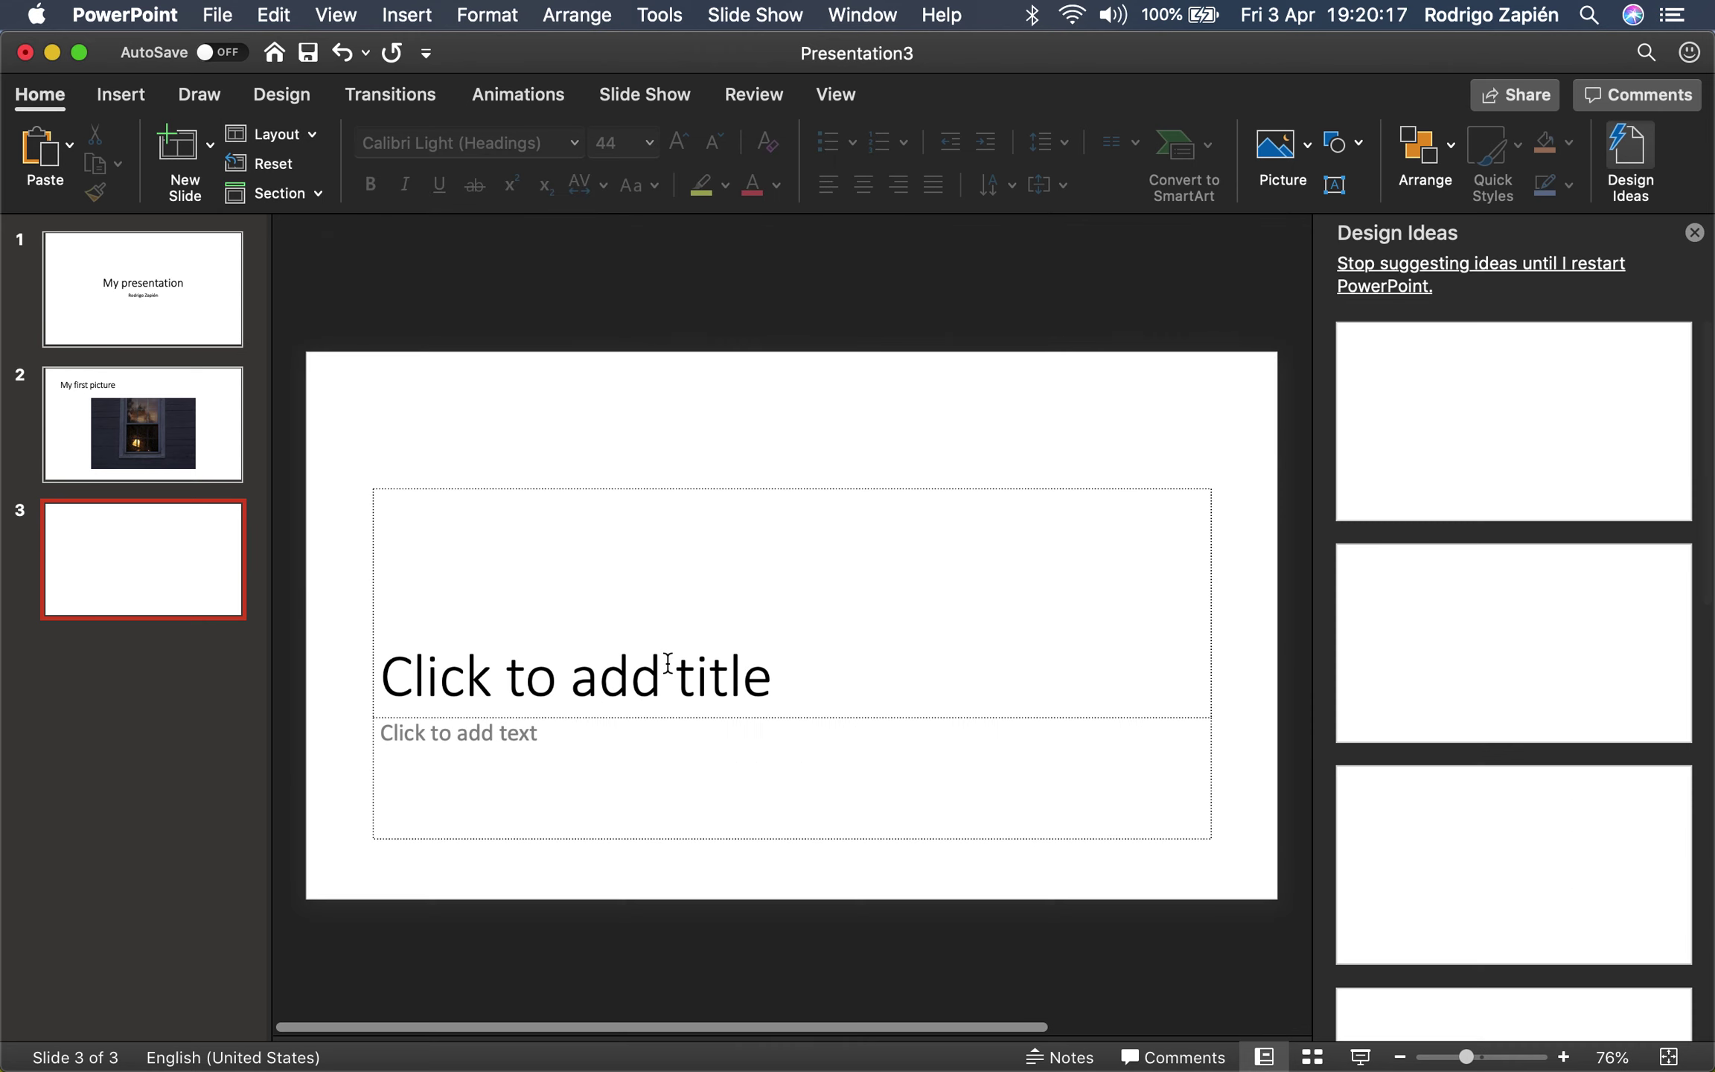
{"action": "left_click", "coordinate": [668, 663]}
{"action": "type", "text": "y fo"}
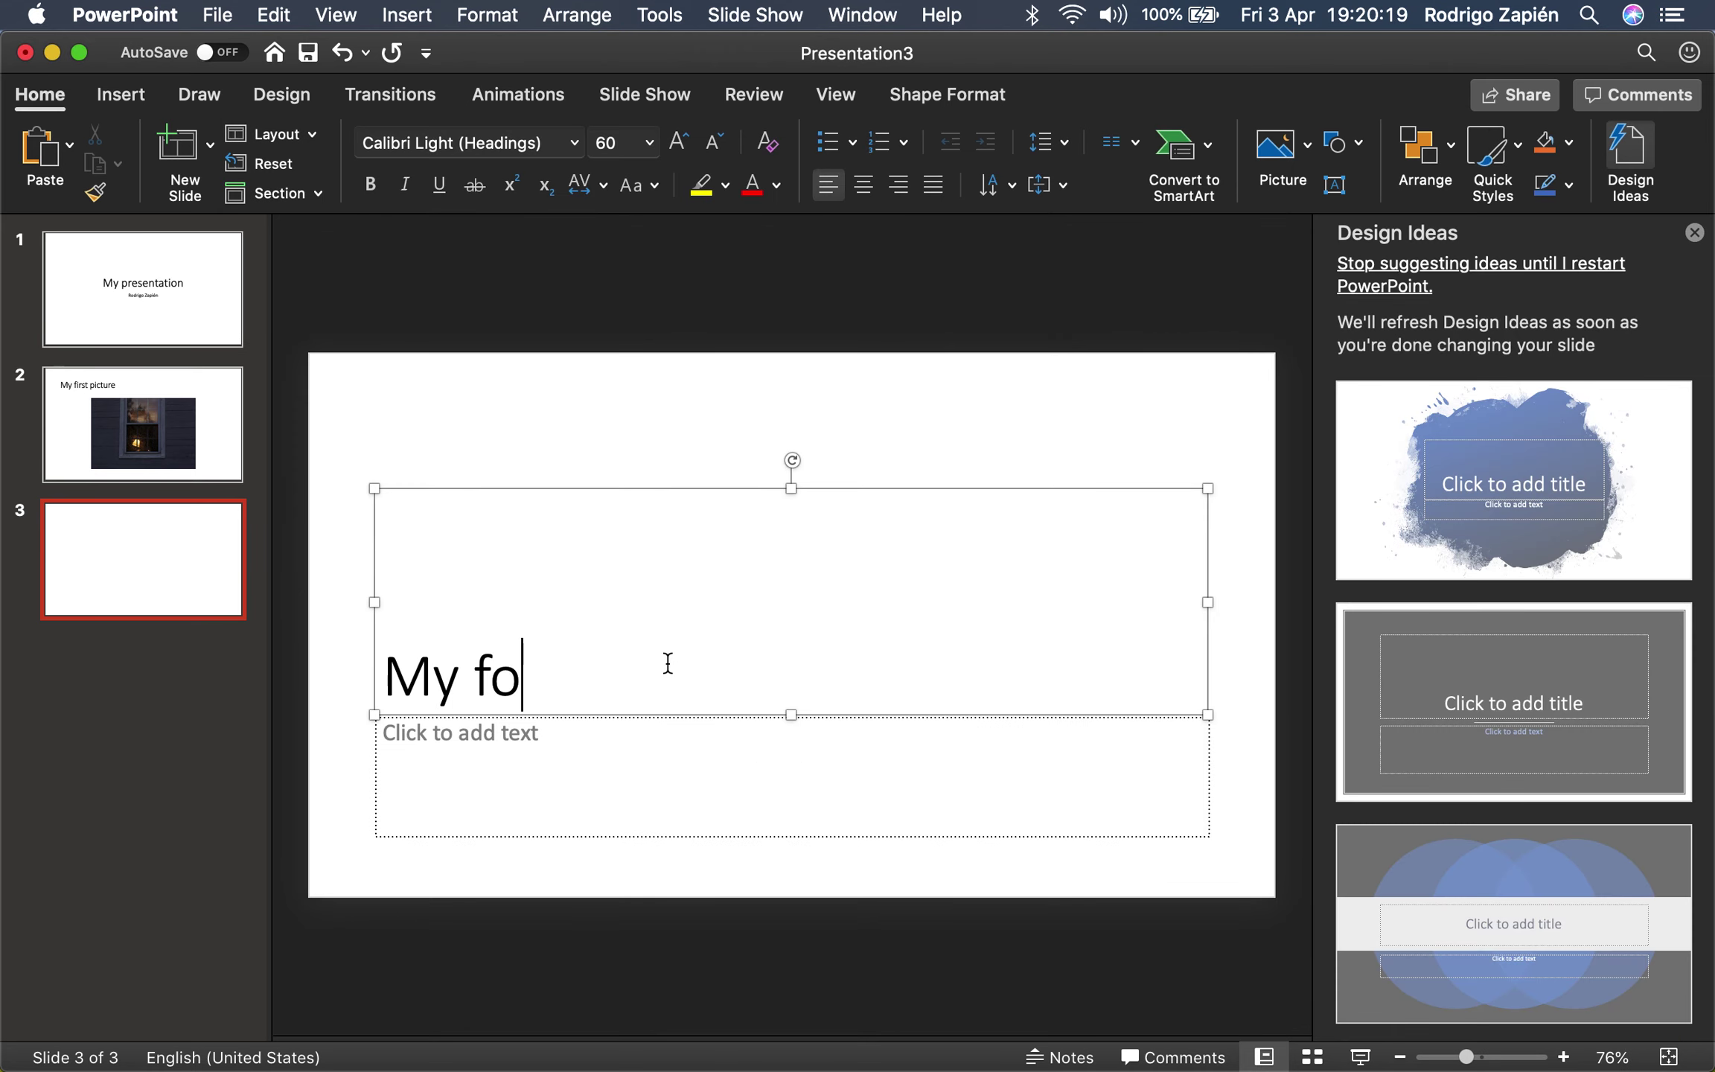
{"action": "type", "text": "llowing picrure"}
{"action": "key", "text": "BackSpace"}
{"action": "key", "text": "BackSpace"}
{"action": "key", "text": "BackSpace"}
{"action": "key", "text": "BackSpace"}
{"action": "type", "text": "tures"}
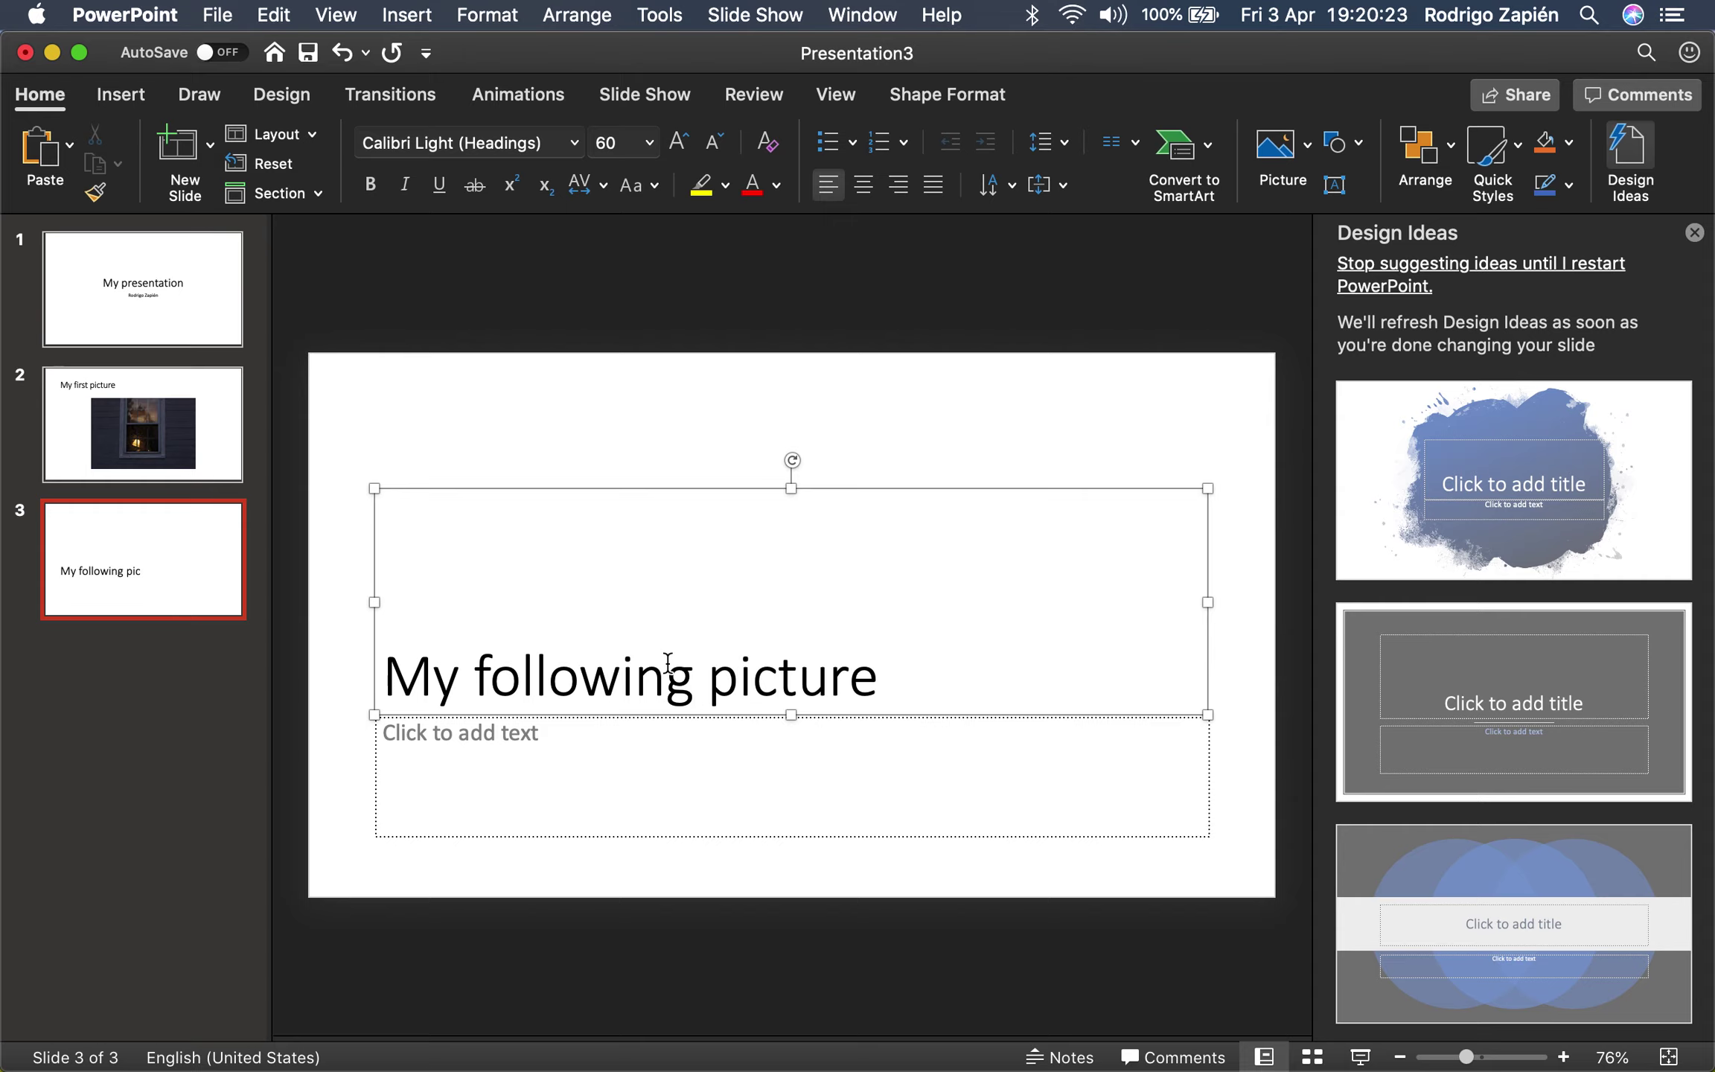
- Close Design Ideas and type the subtitle 'I love these pictures'
{"action": "left_click", "coordinate": [1637, 154]}
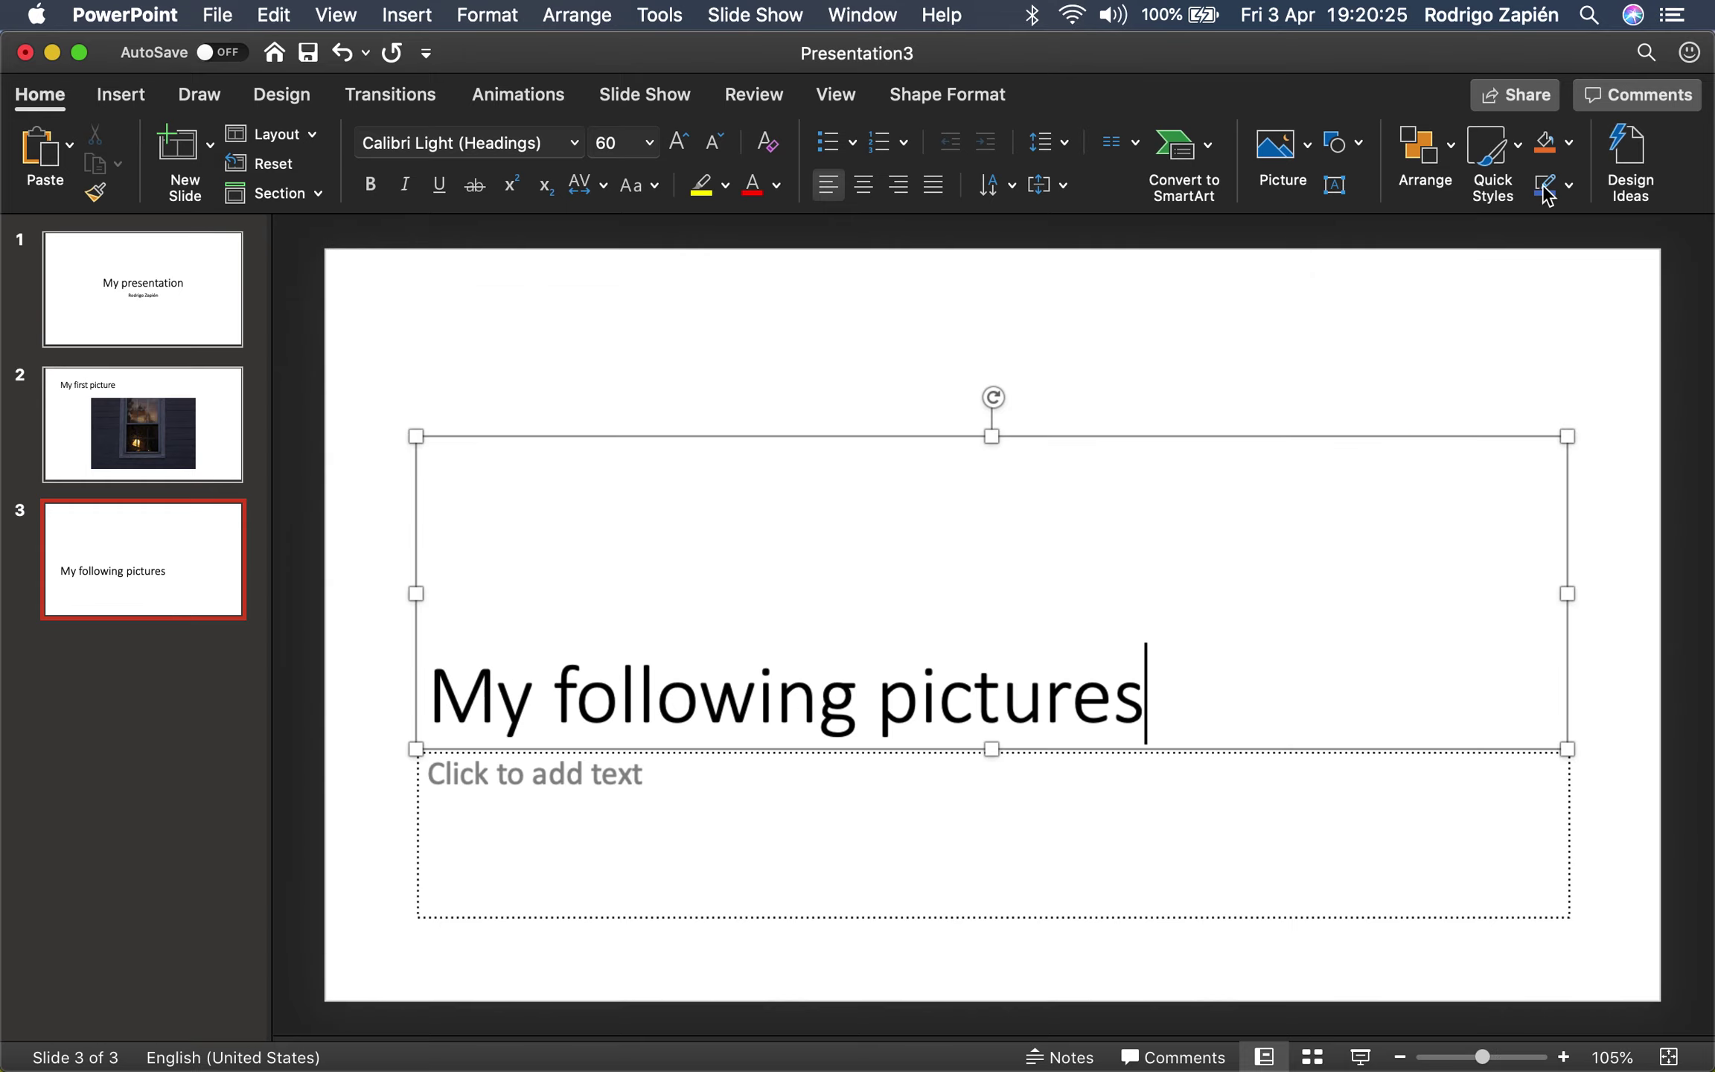
{"action": "left_click", "coordinate": [647, 802]}
{"action": "type", "text": "I"}
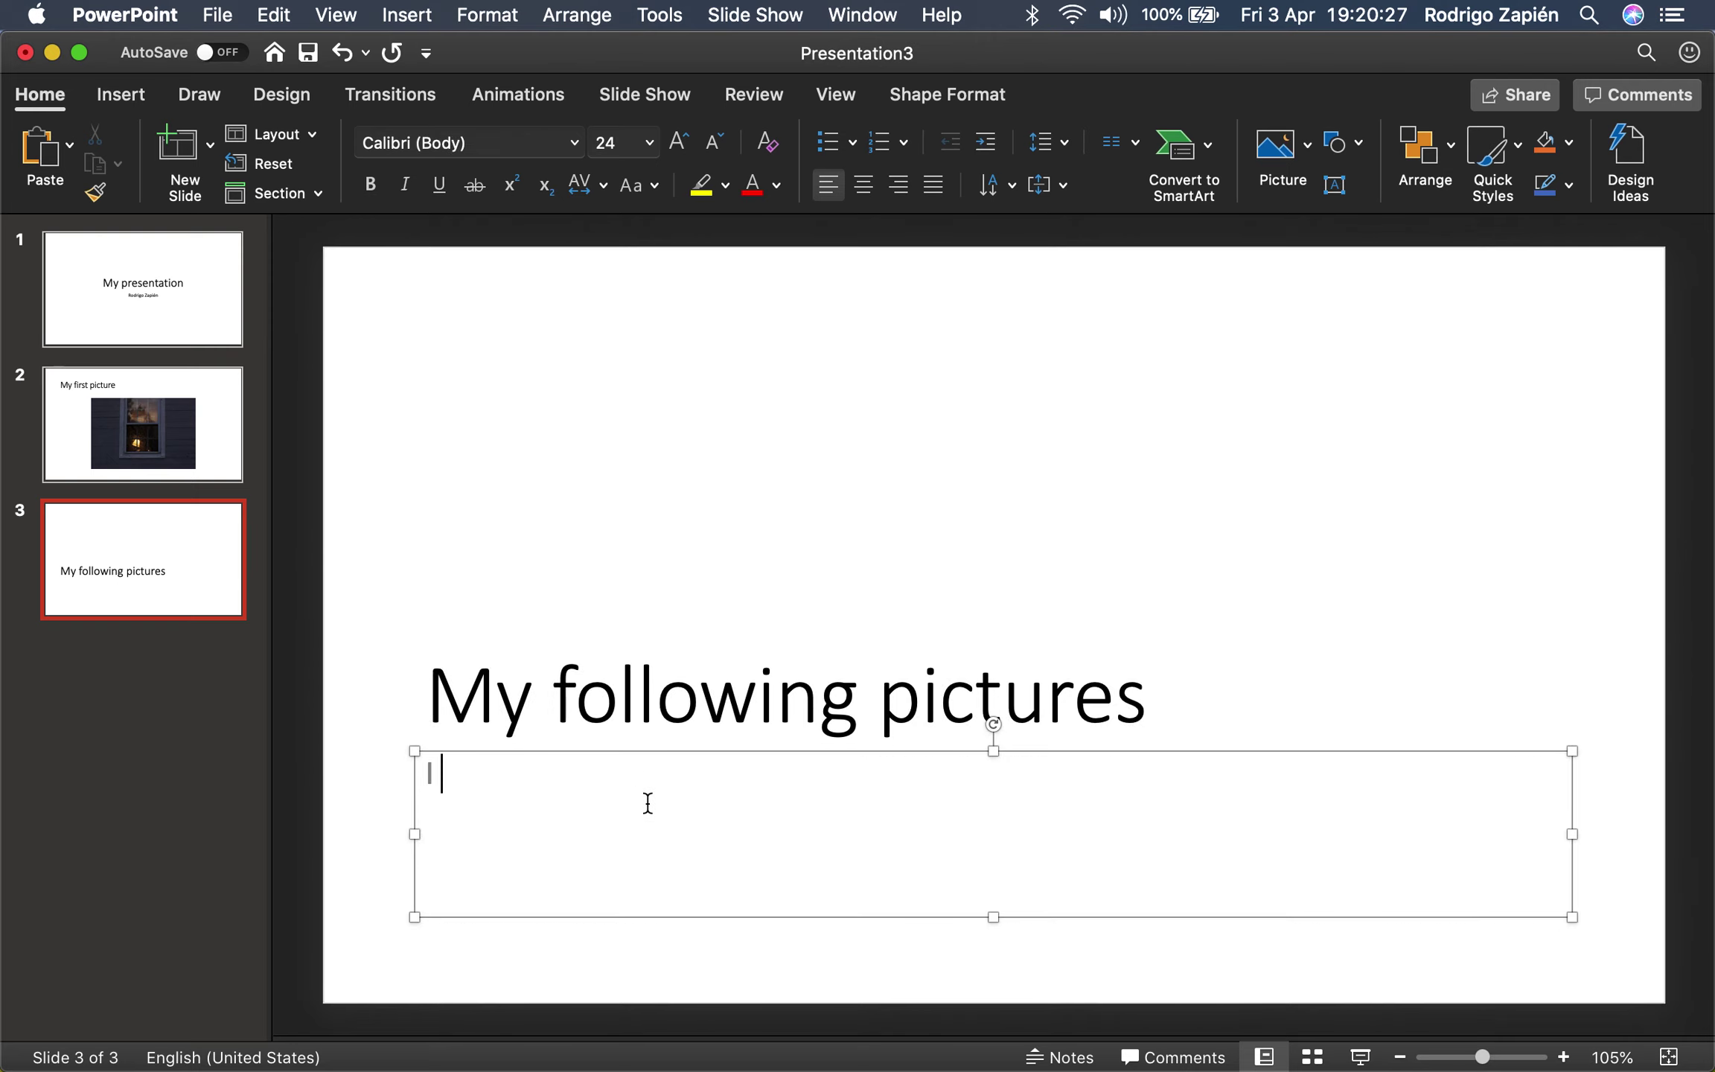
{"action": "type", "text": " love these pictures"}
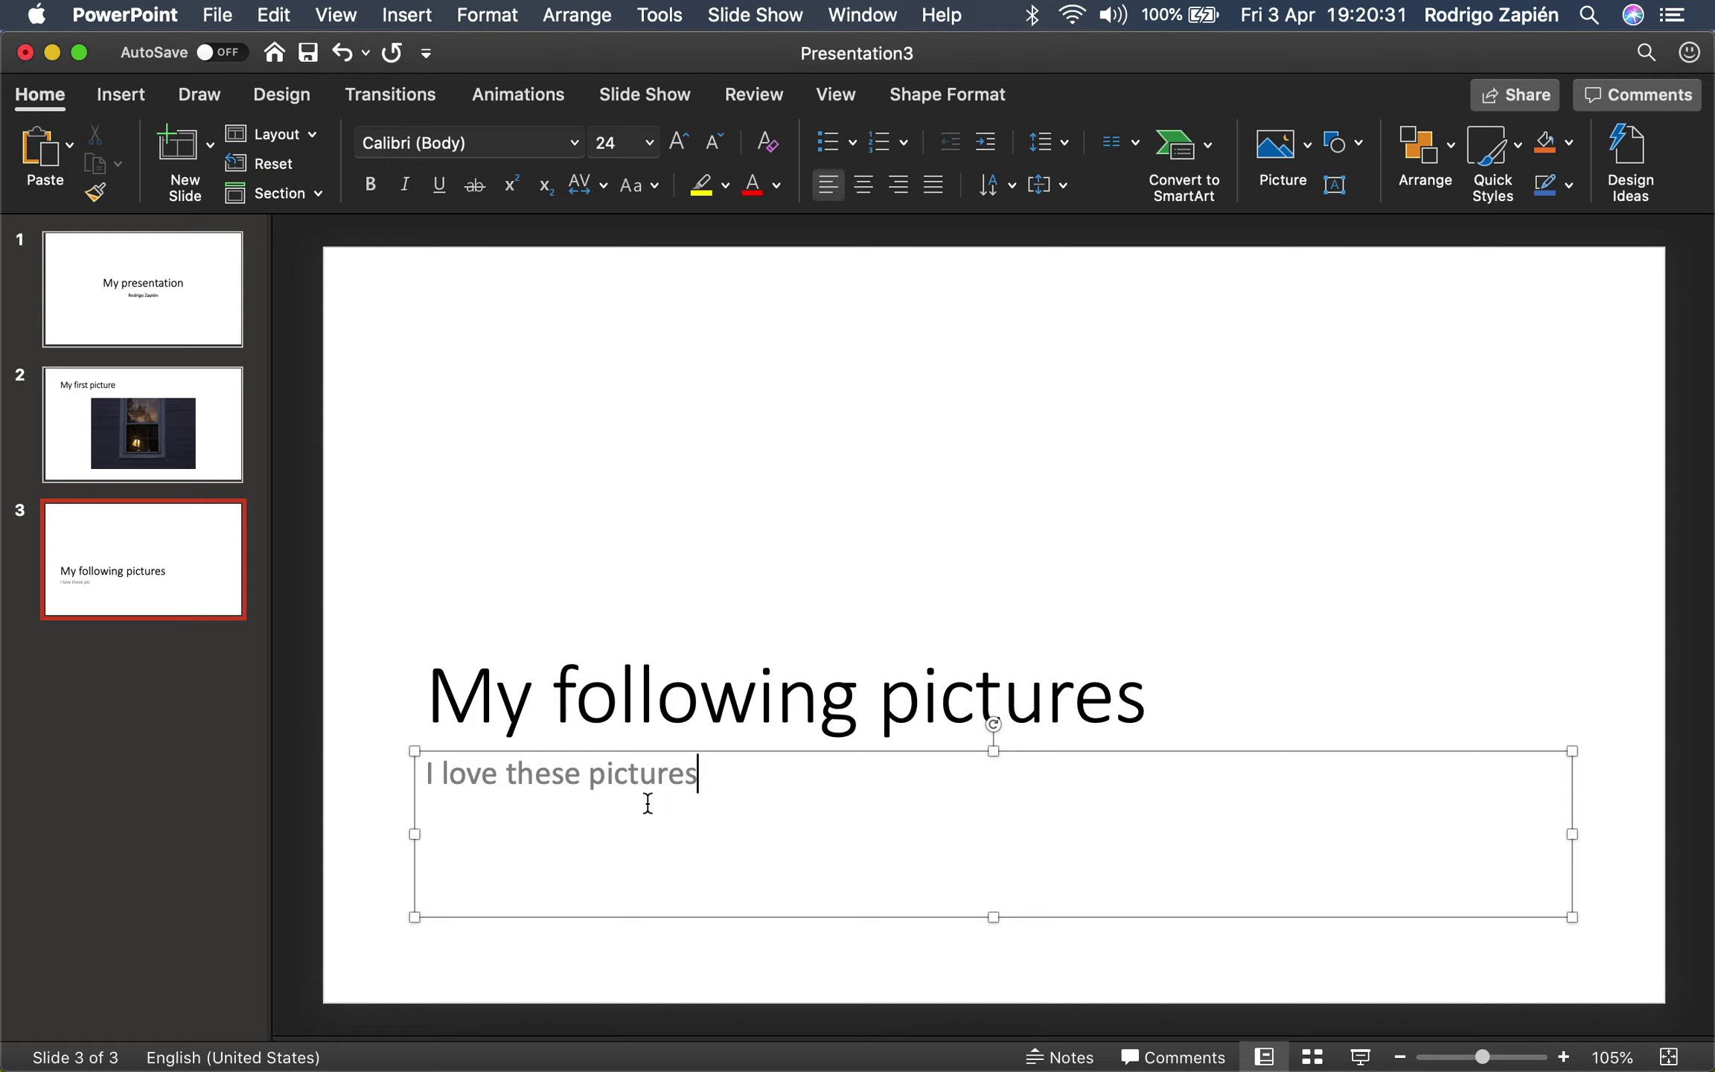
{"action": "left_click", "coordinate": [328, 507]}
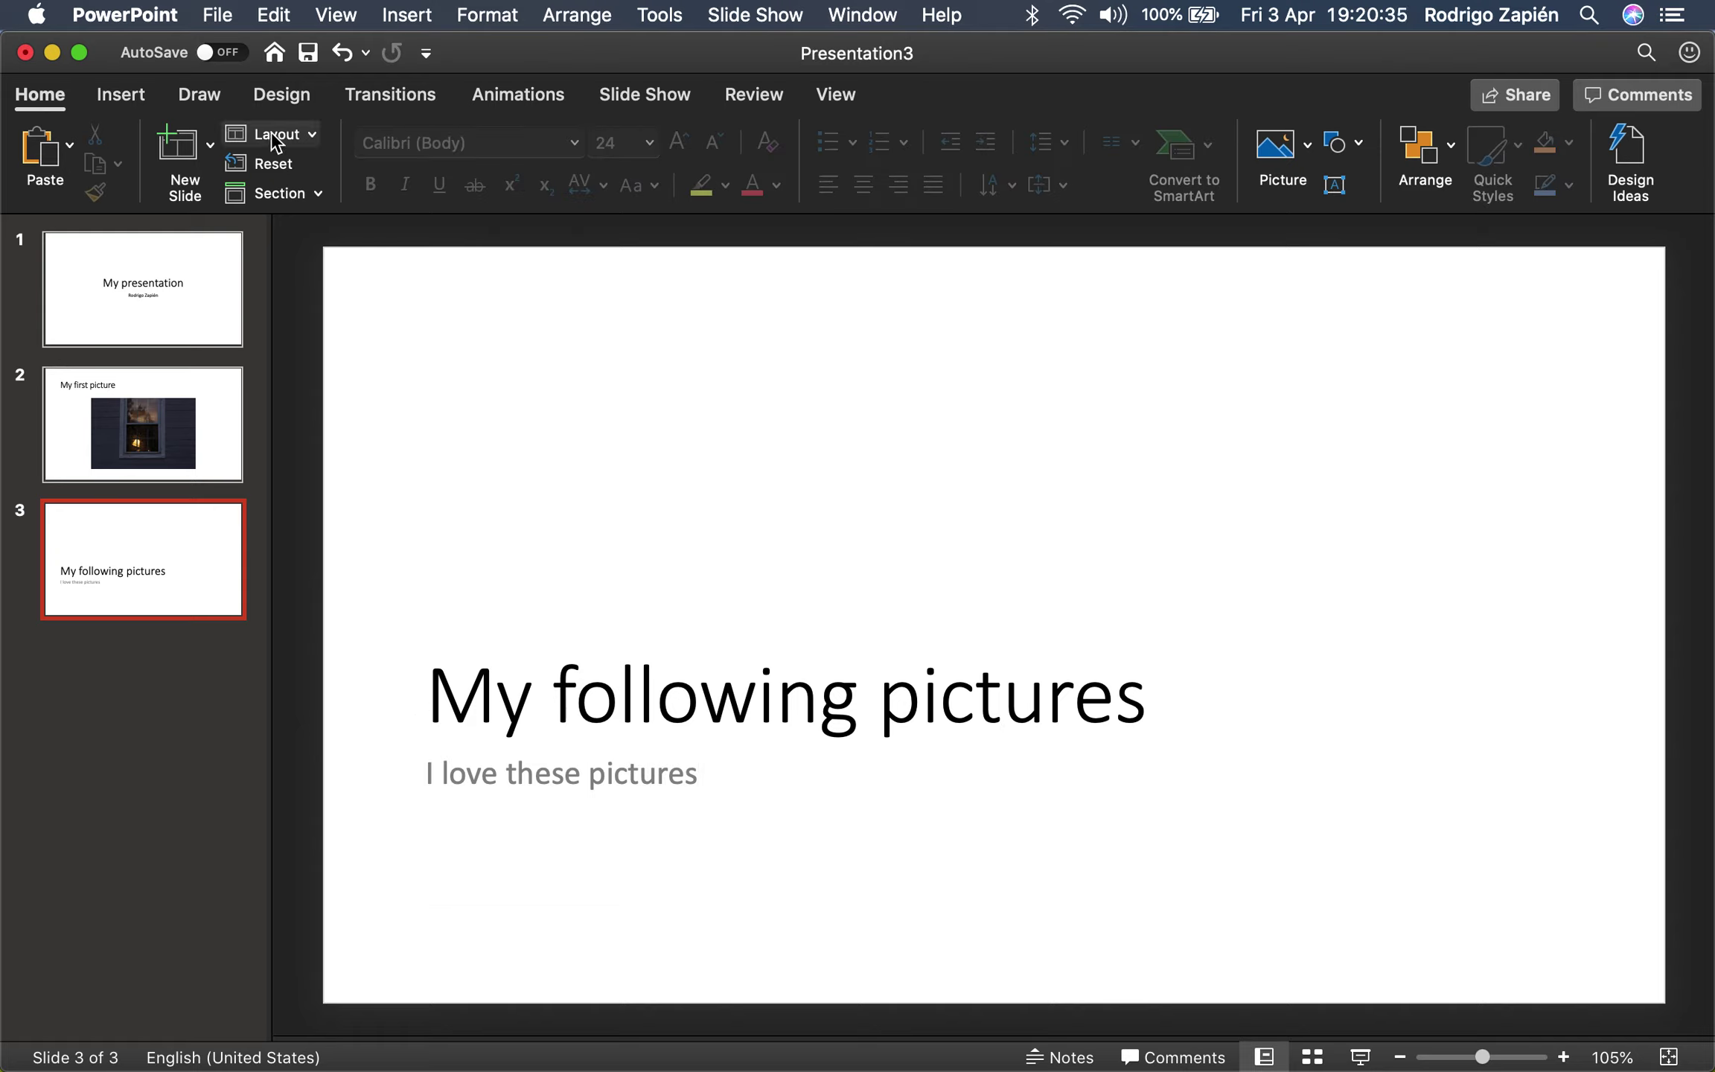
- Add a Two Content slide 4 titled 'This picture is of my dog', then choose a picture for its left box
{"action": "left_click", "coordinate": [184, 153]}
{"action": "left_click", "coordinate": [276, 132]}
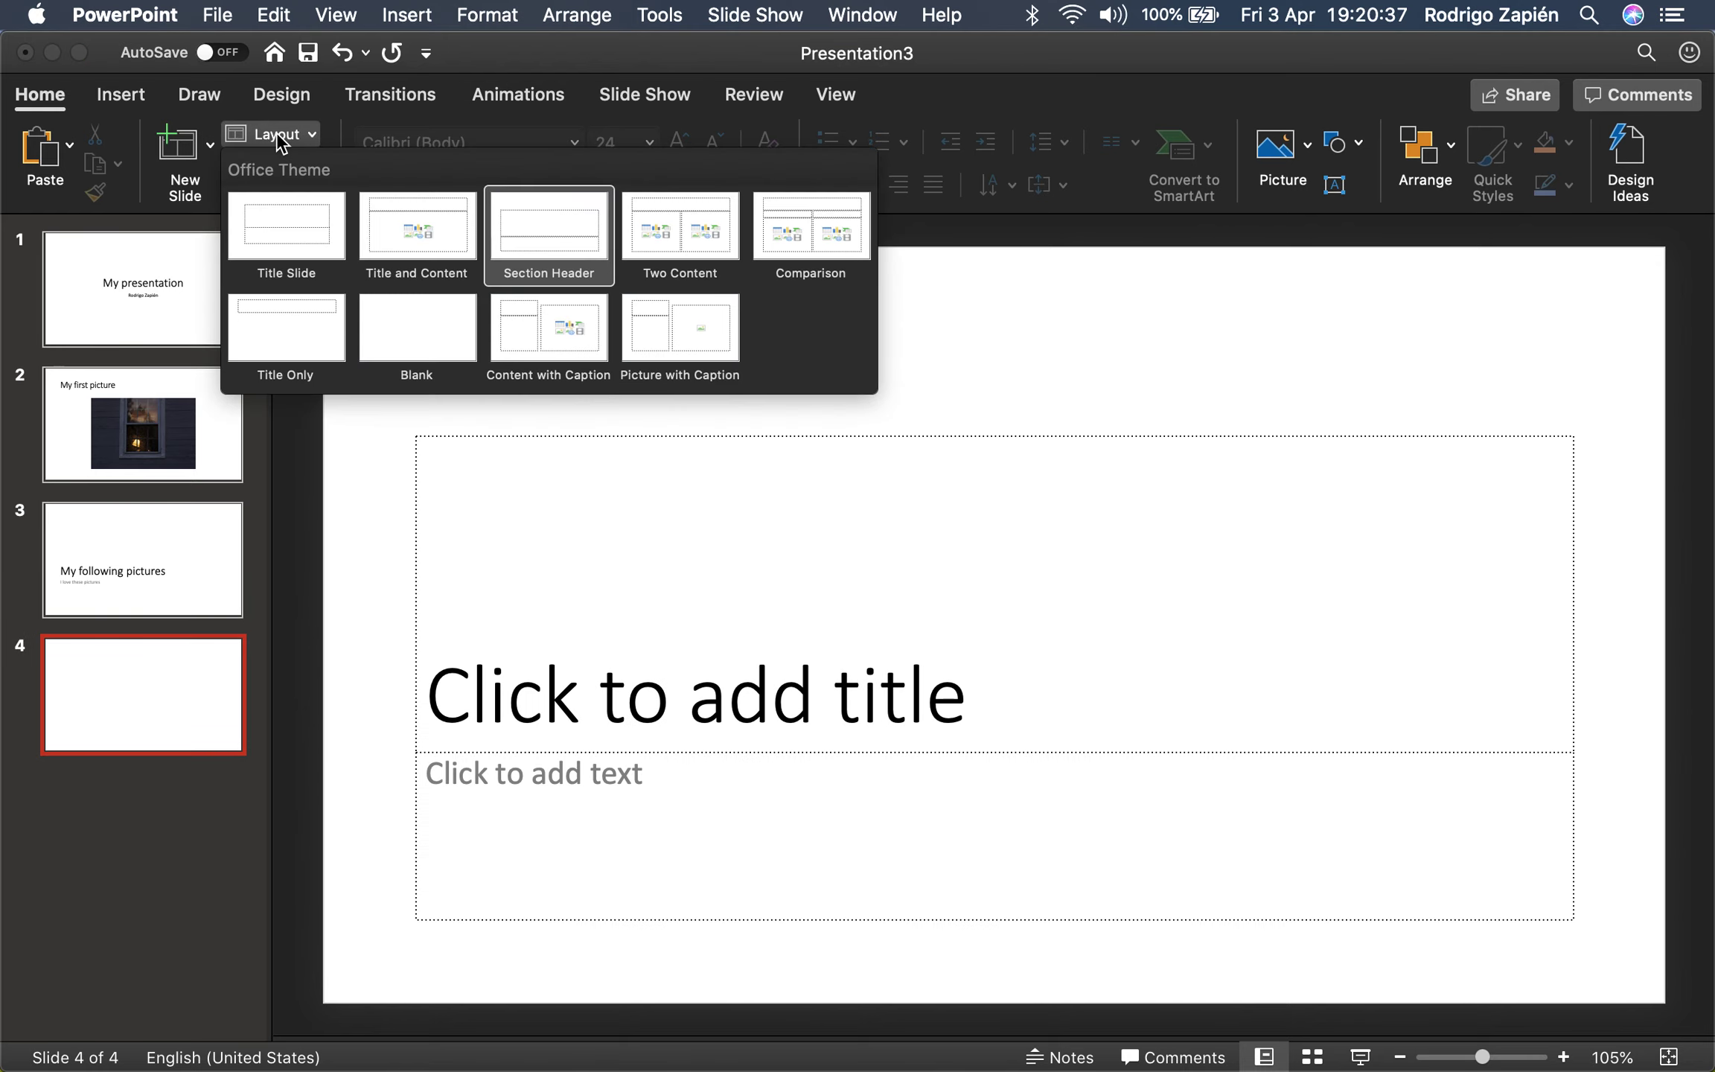
{"action": "left_click", "coordinate": [675, 225]}
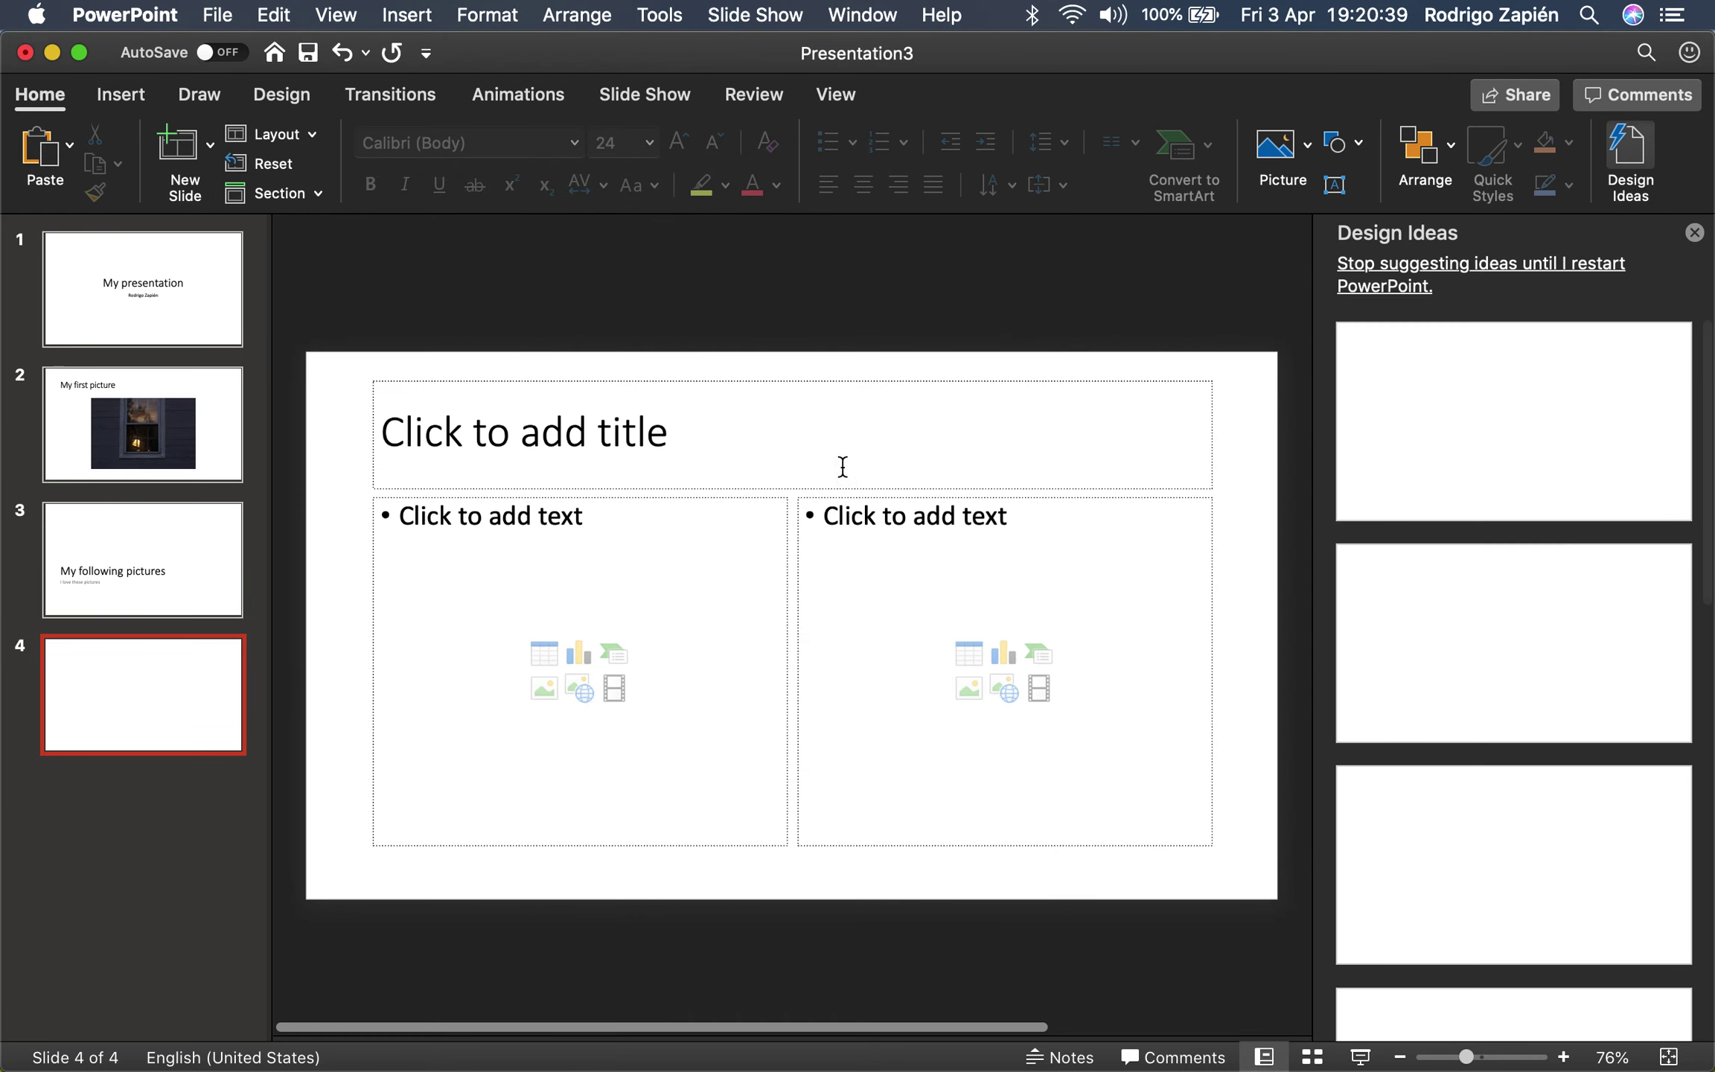
{"action": "left_click", "coordinate": [1629, 160]}
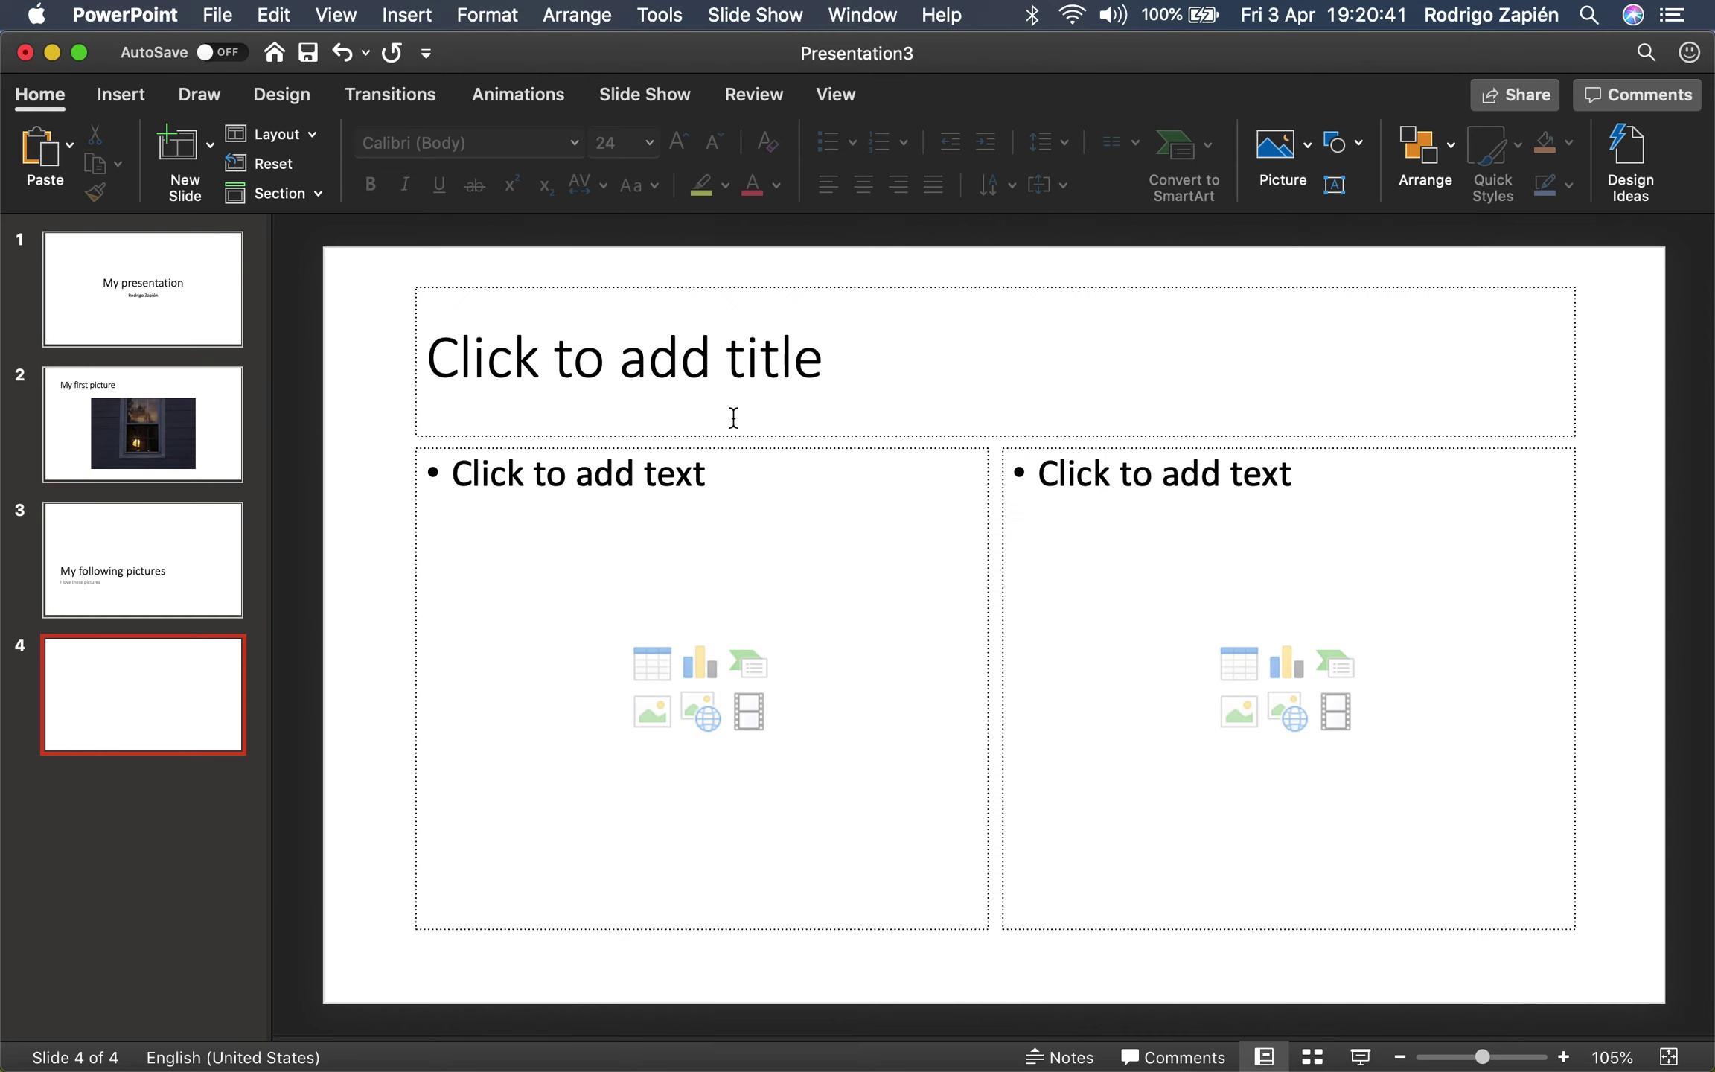
{"action": "left_click", "coordinate": [693, 367]}
{"action": "type", "text": "This pi"}
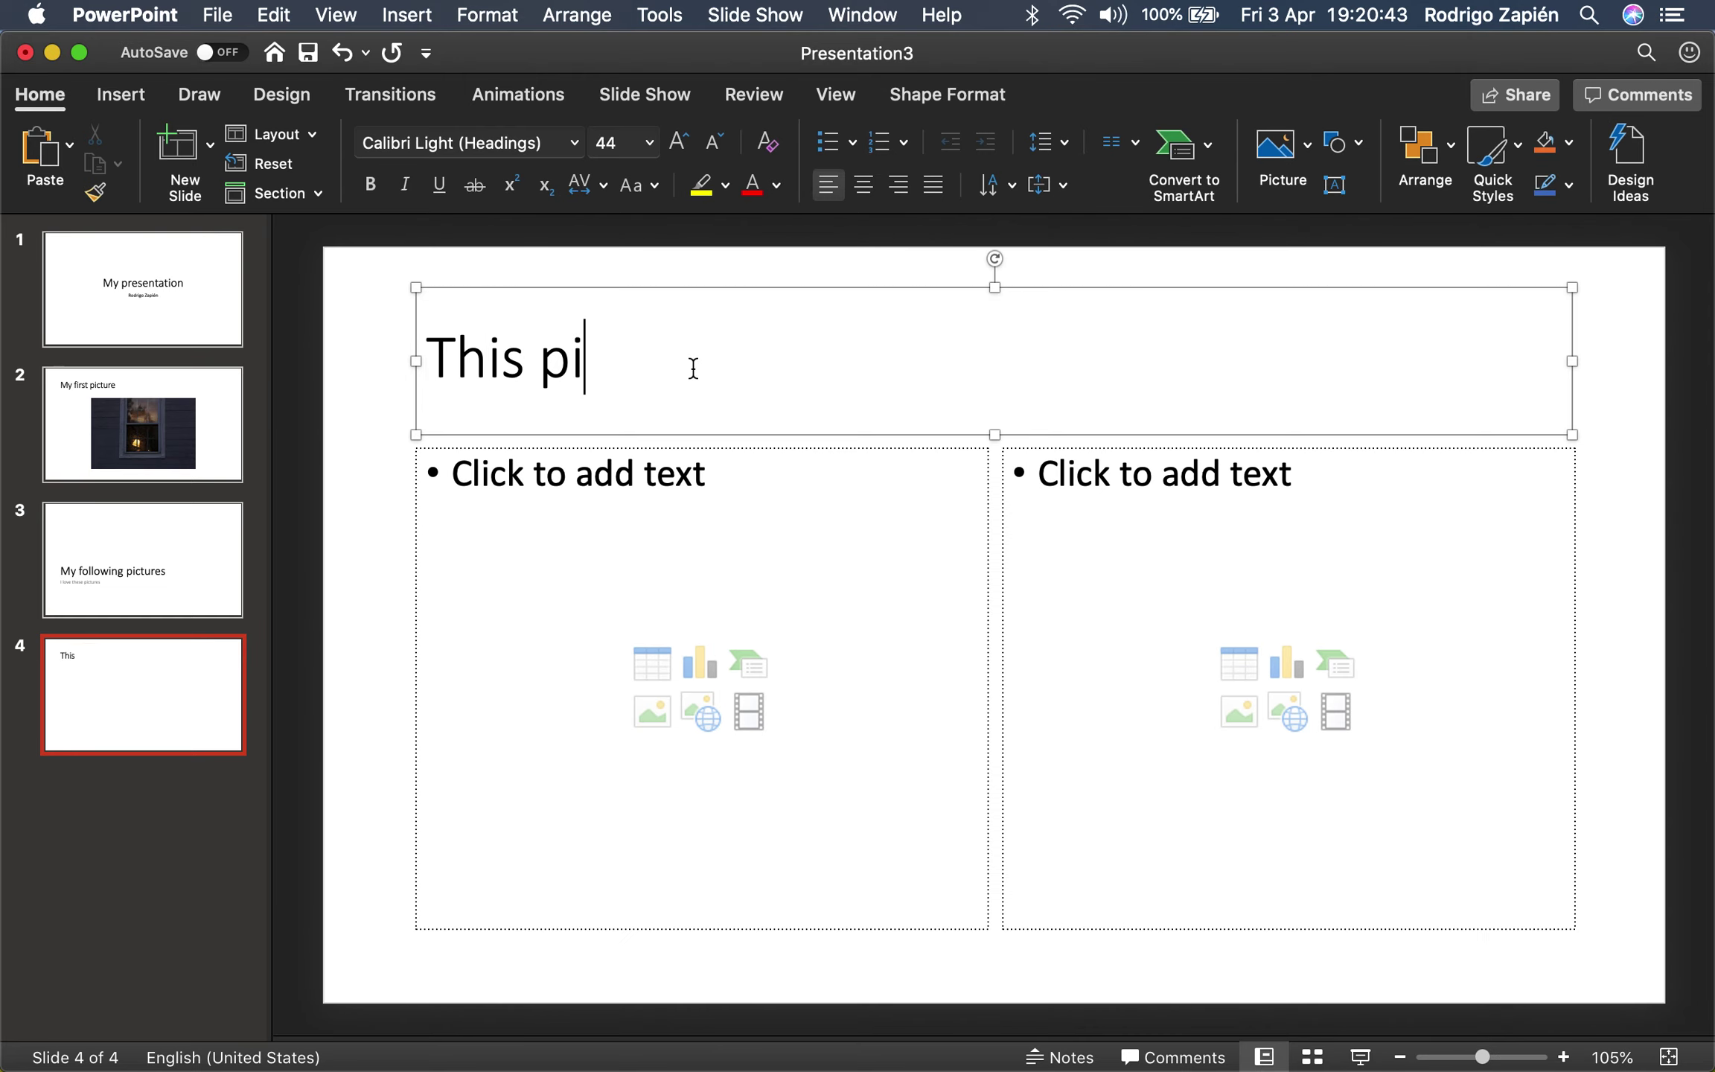
{"action": "type", "text": "cture is "}
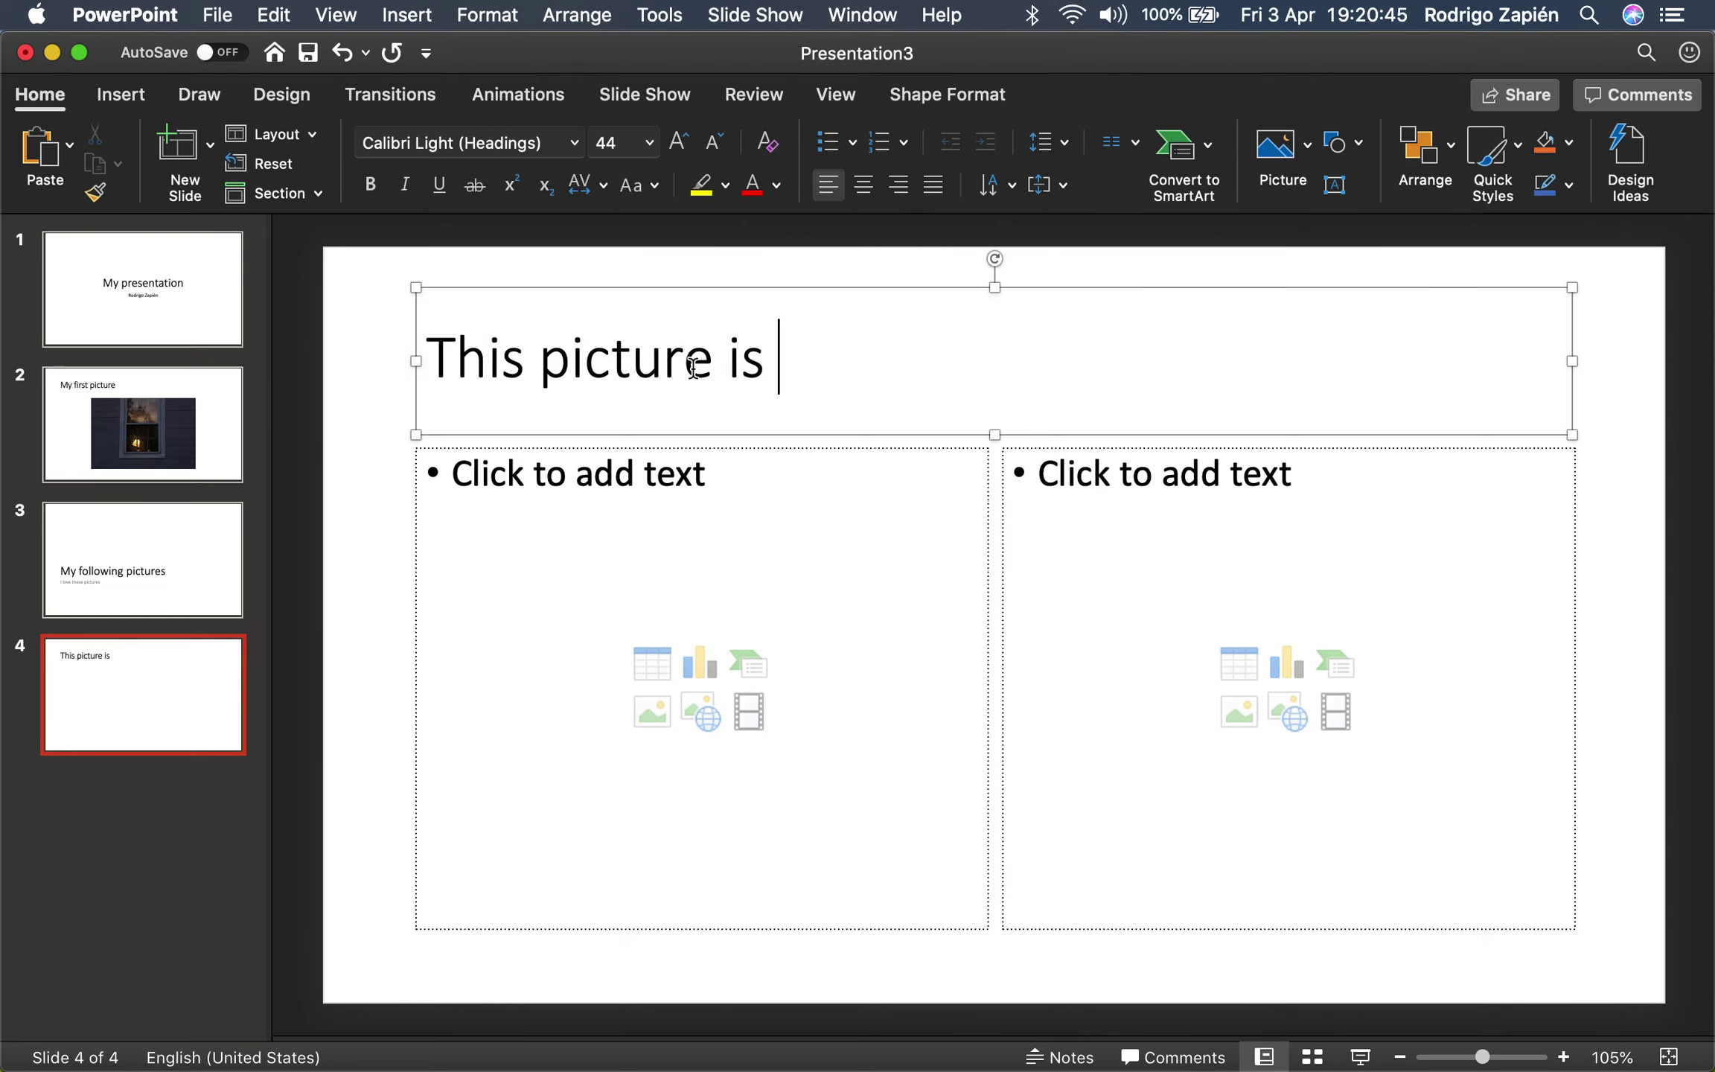
{"action": "type", "text": "of my "}
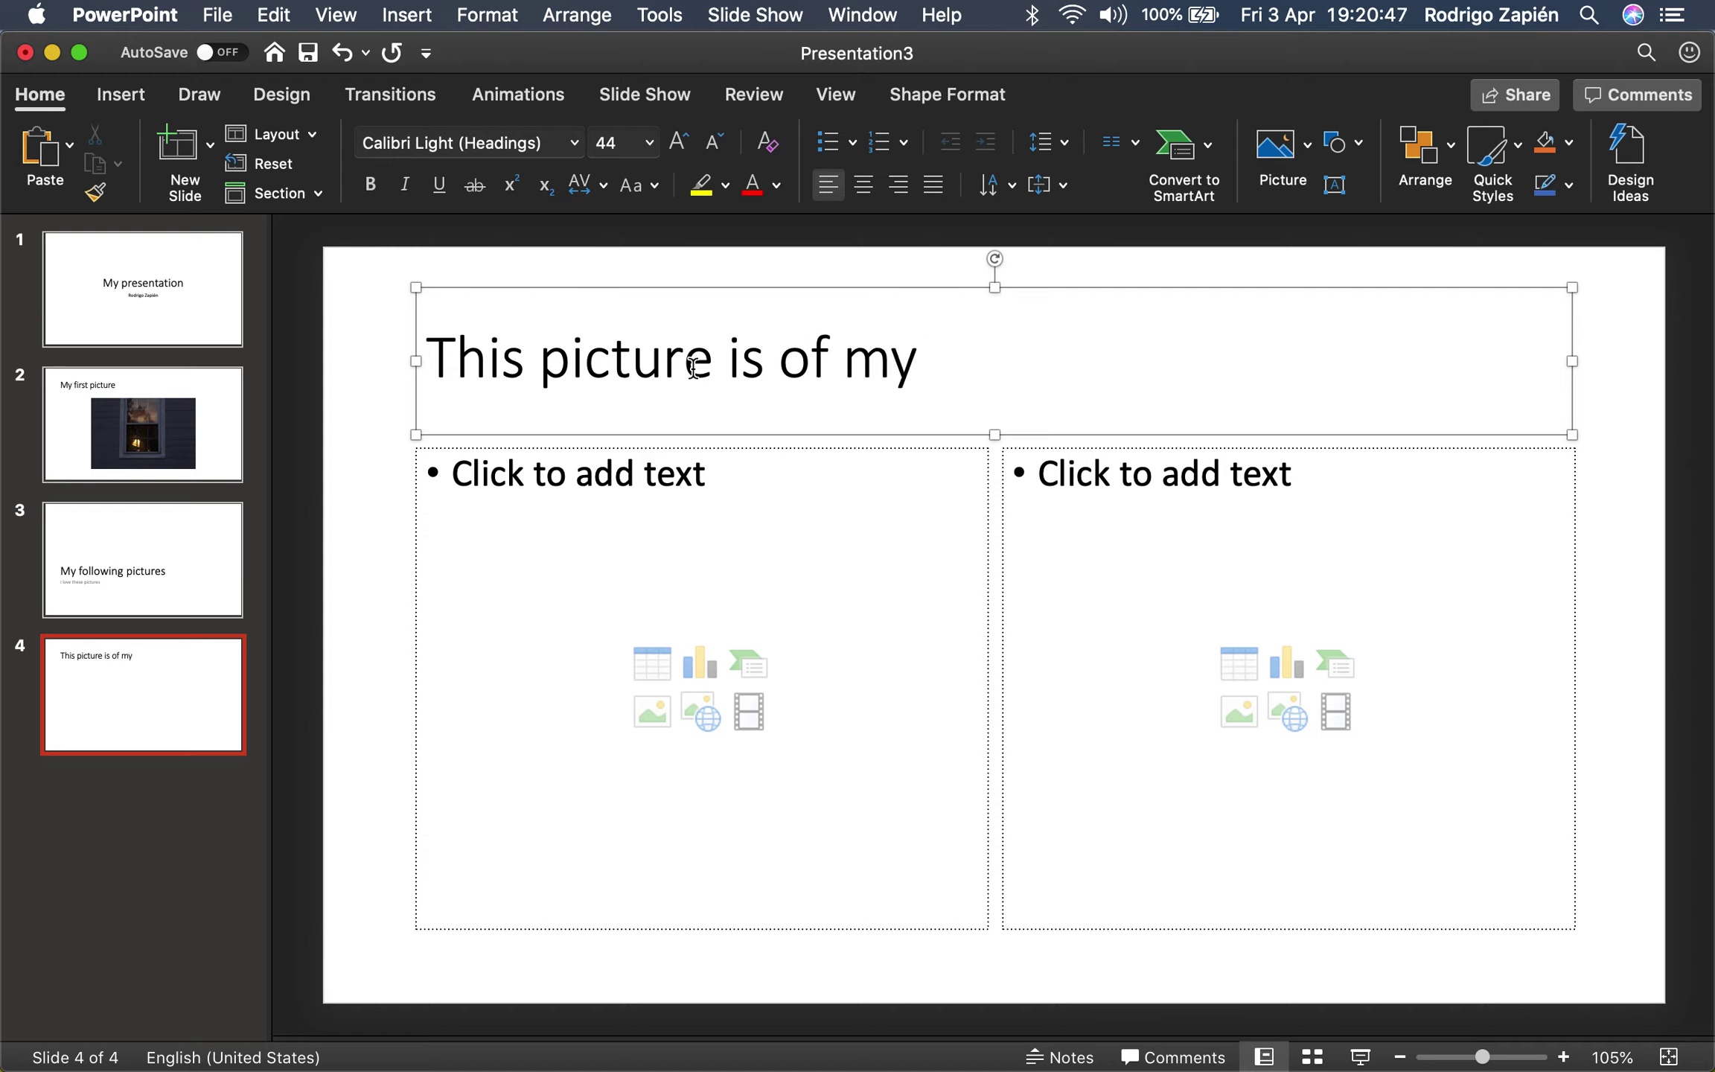
{"action": "type", "text": "dog"}
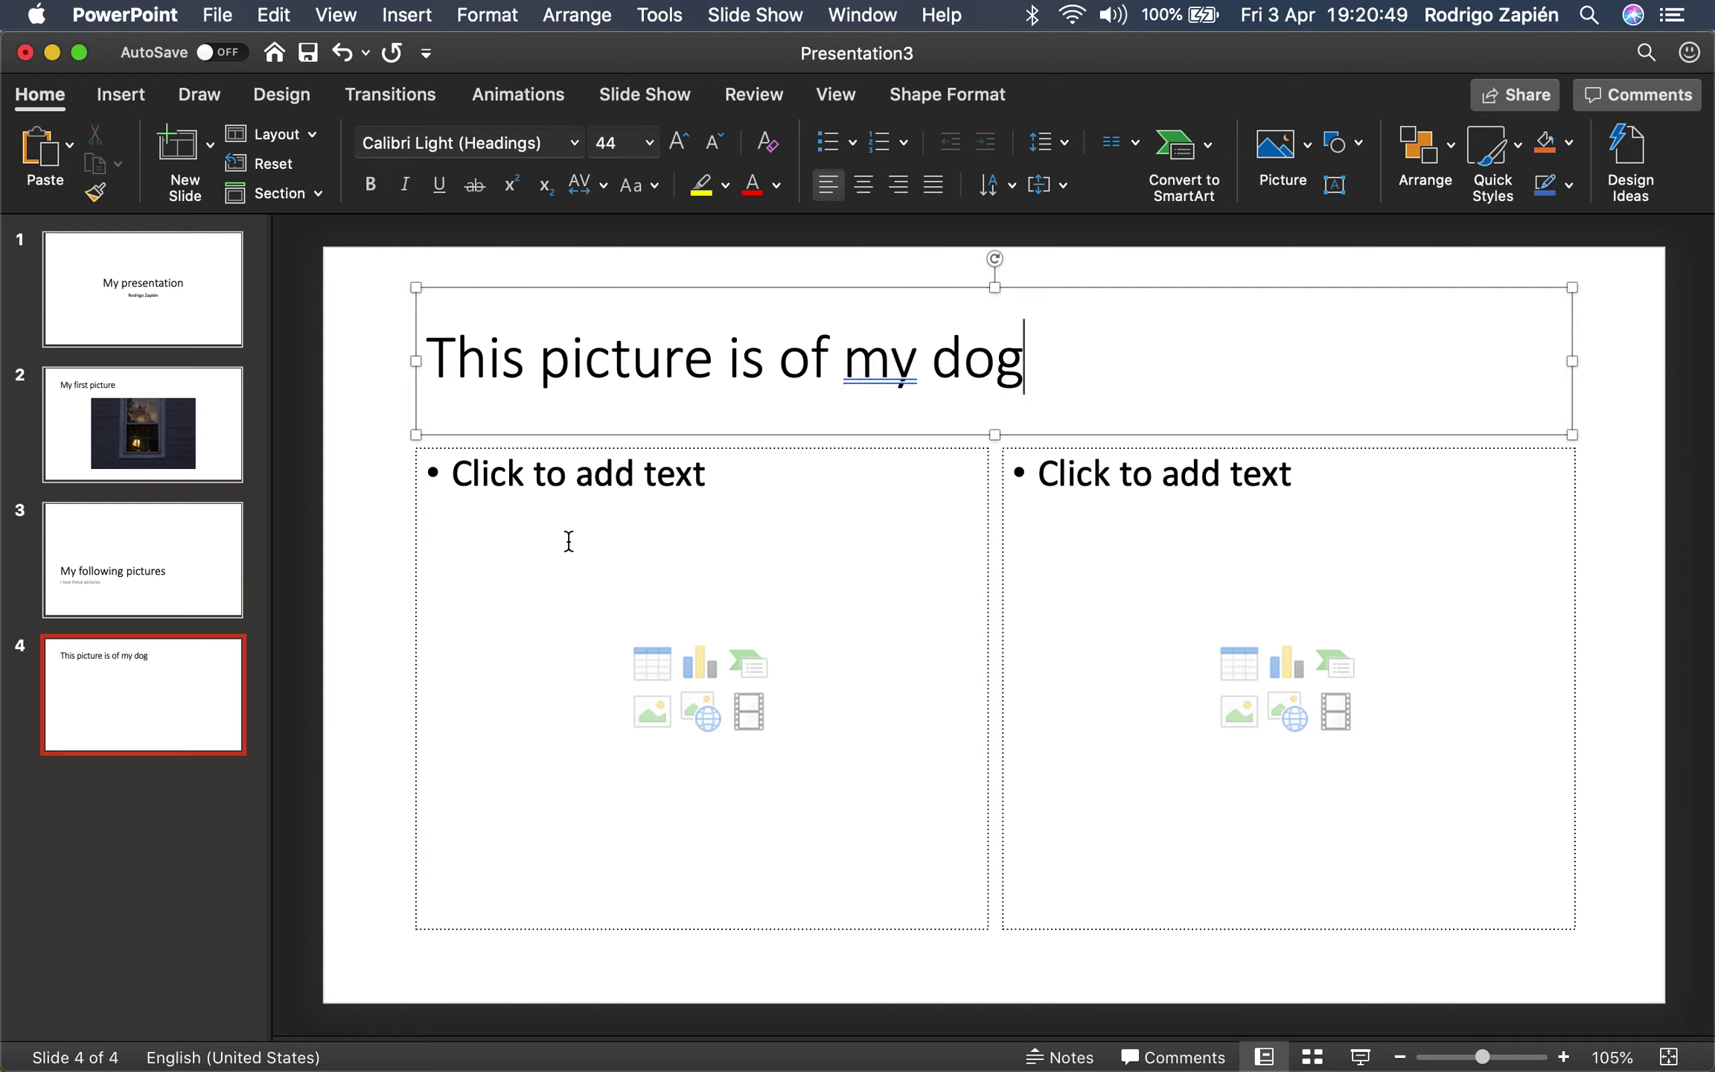
{"action": "left_click", "coordinate": [657, 705]}
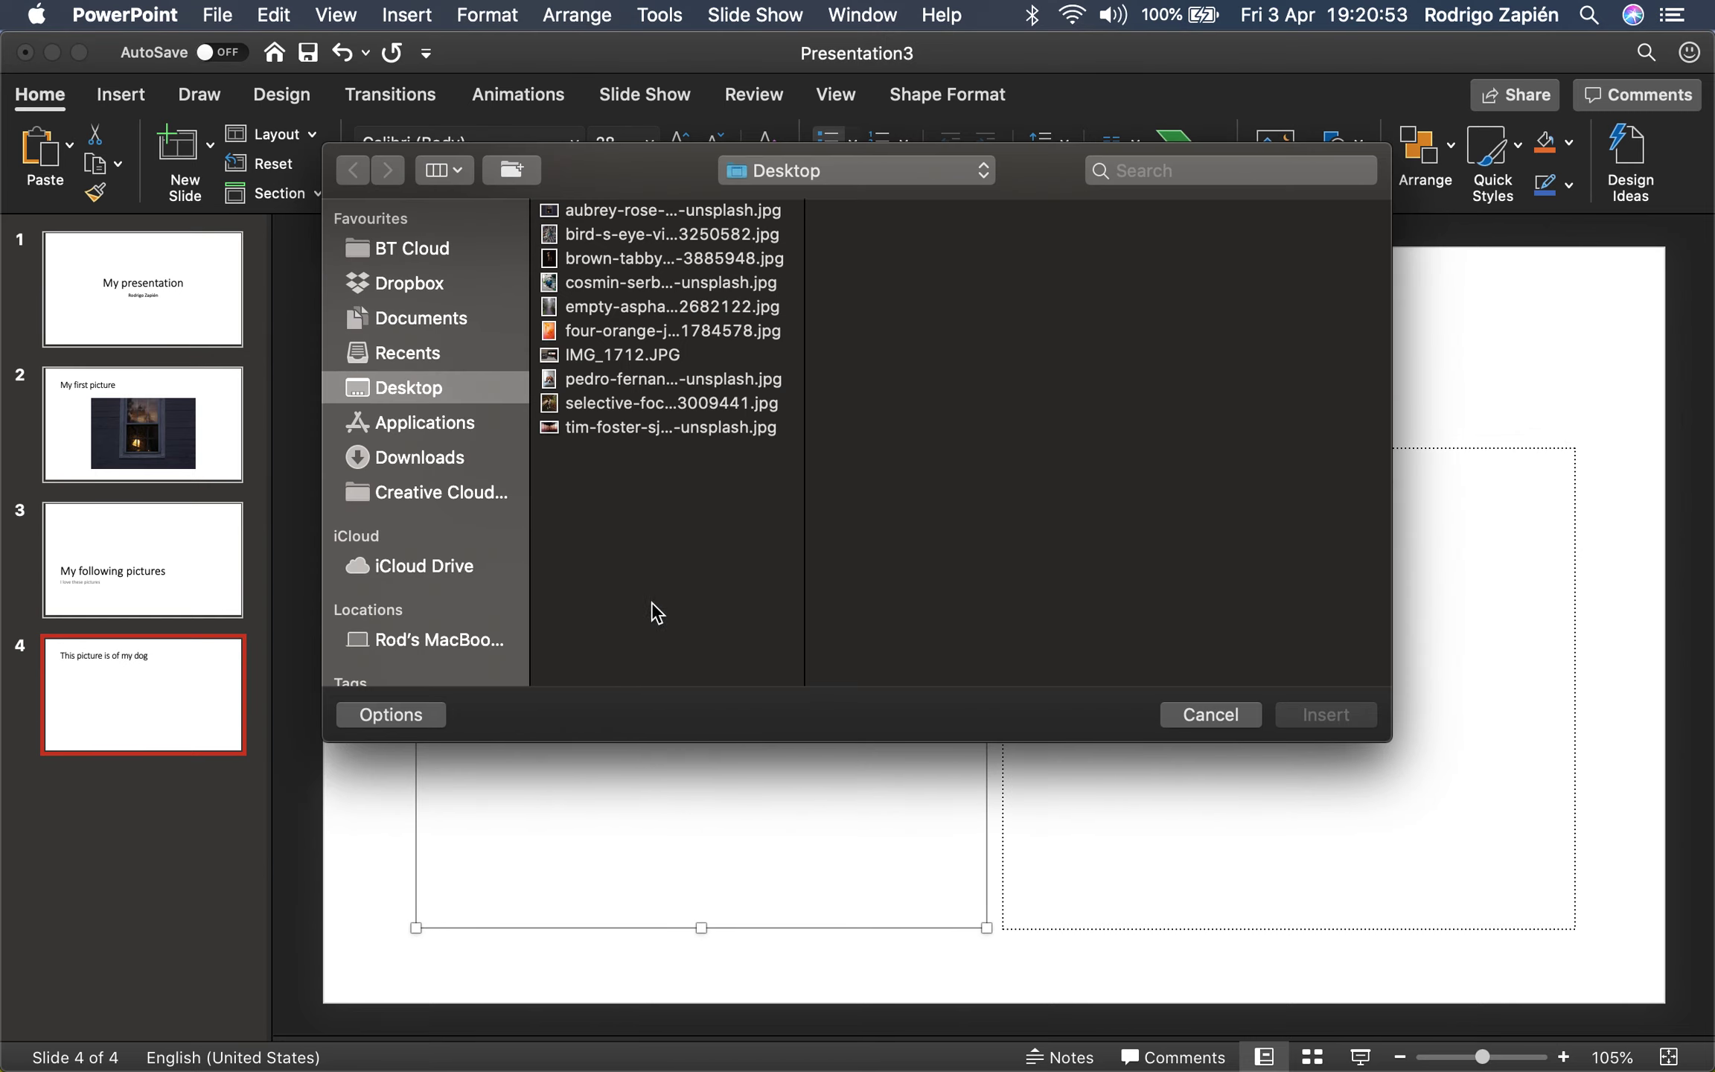
- Insert the pedro-fernandes Unsplash beagle JPG from the Desktop into slide 4's left box
{"action": "left_click", "coordinate": [567, 382]}
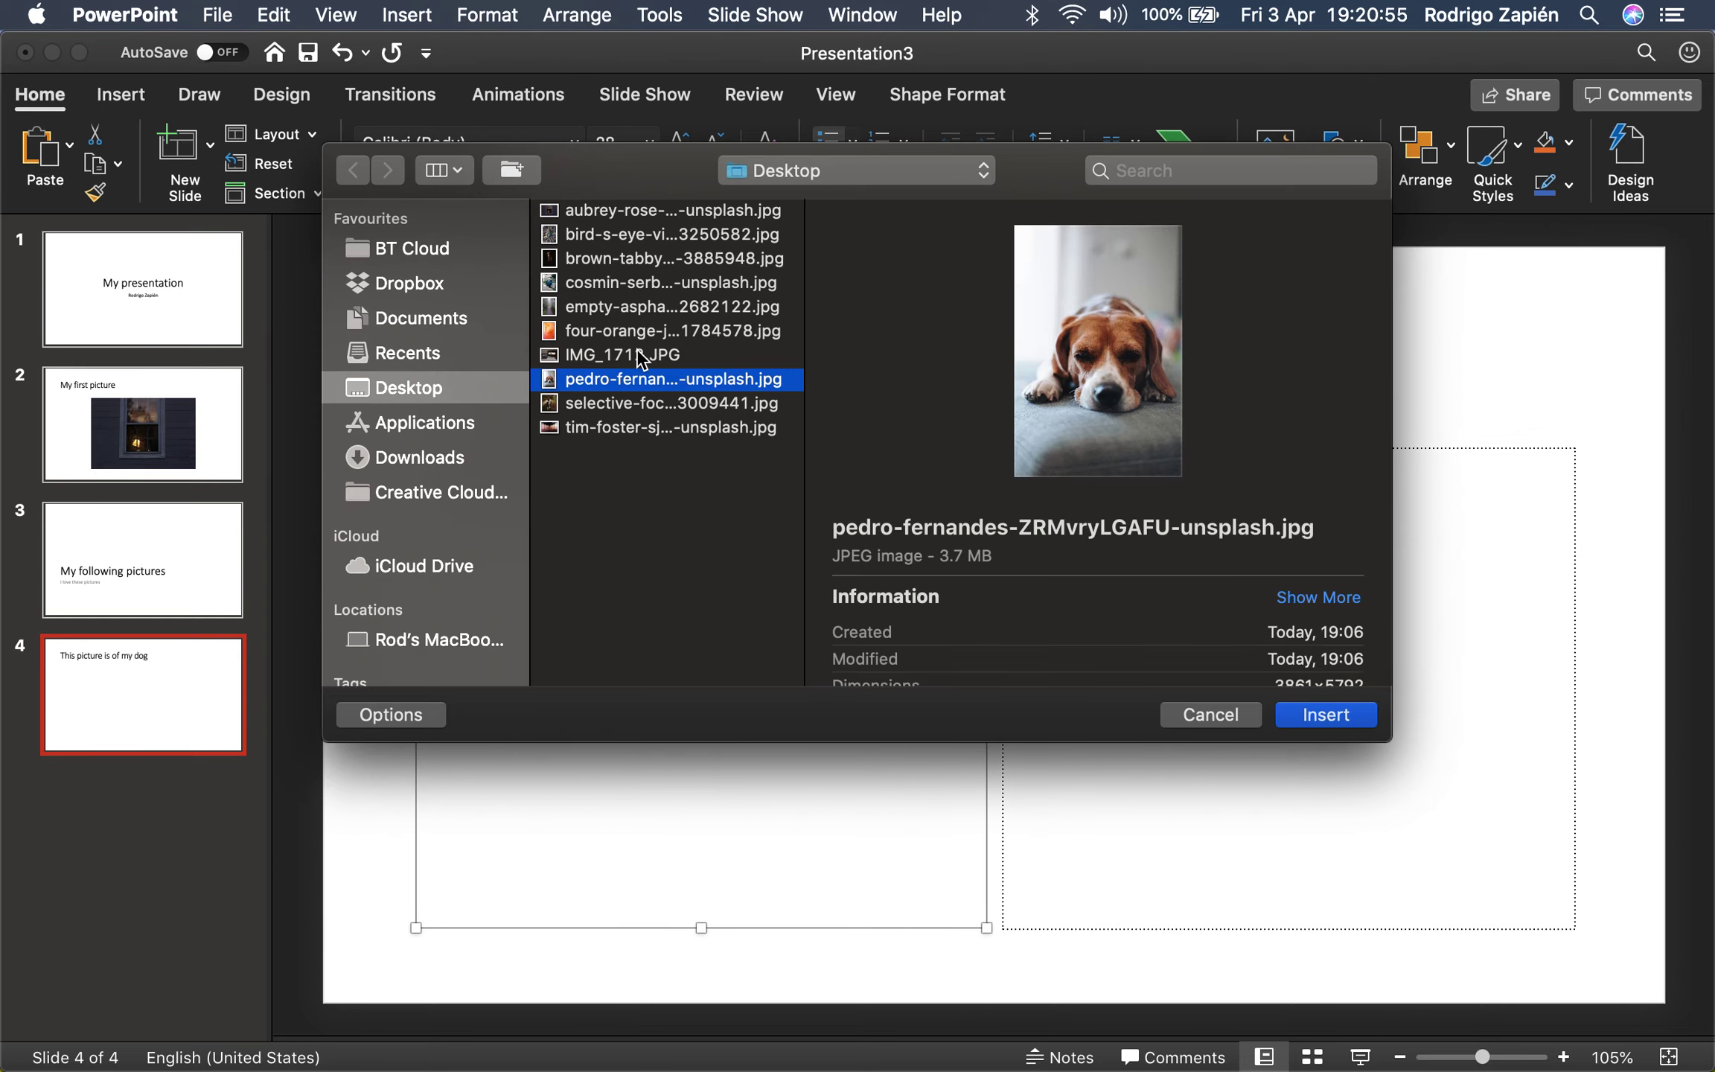
{"action": "left_click", "coordinate": [1321, 719]}
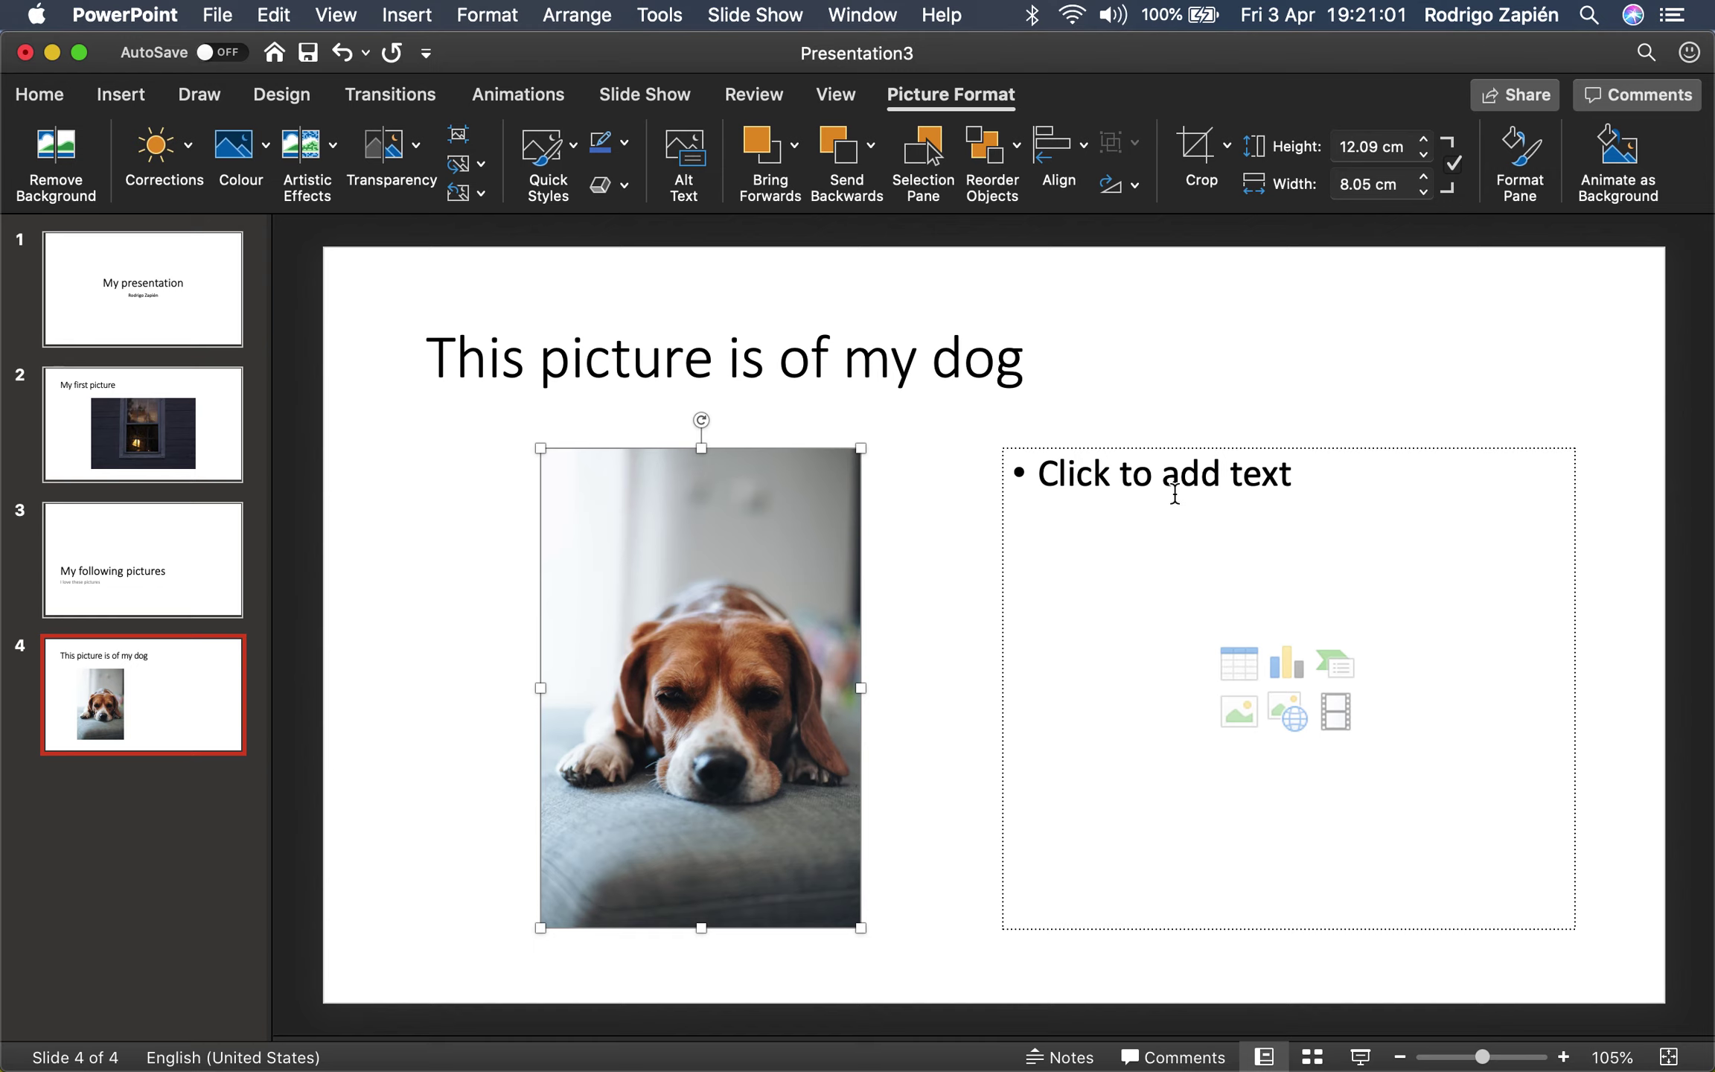
- Type the first bullets in the right box: 'This is my dog Fluffy' and 'Fluffy is 5 years old'
{"action": "left_click", "coordinate": [1156, 474]}
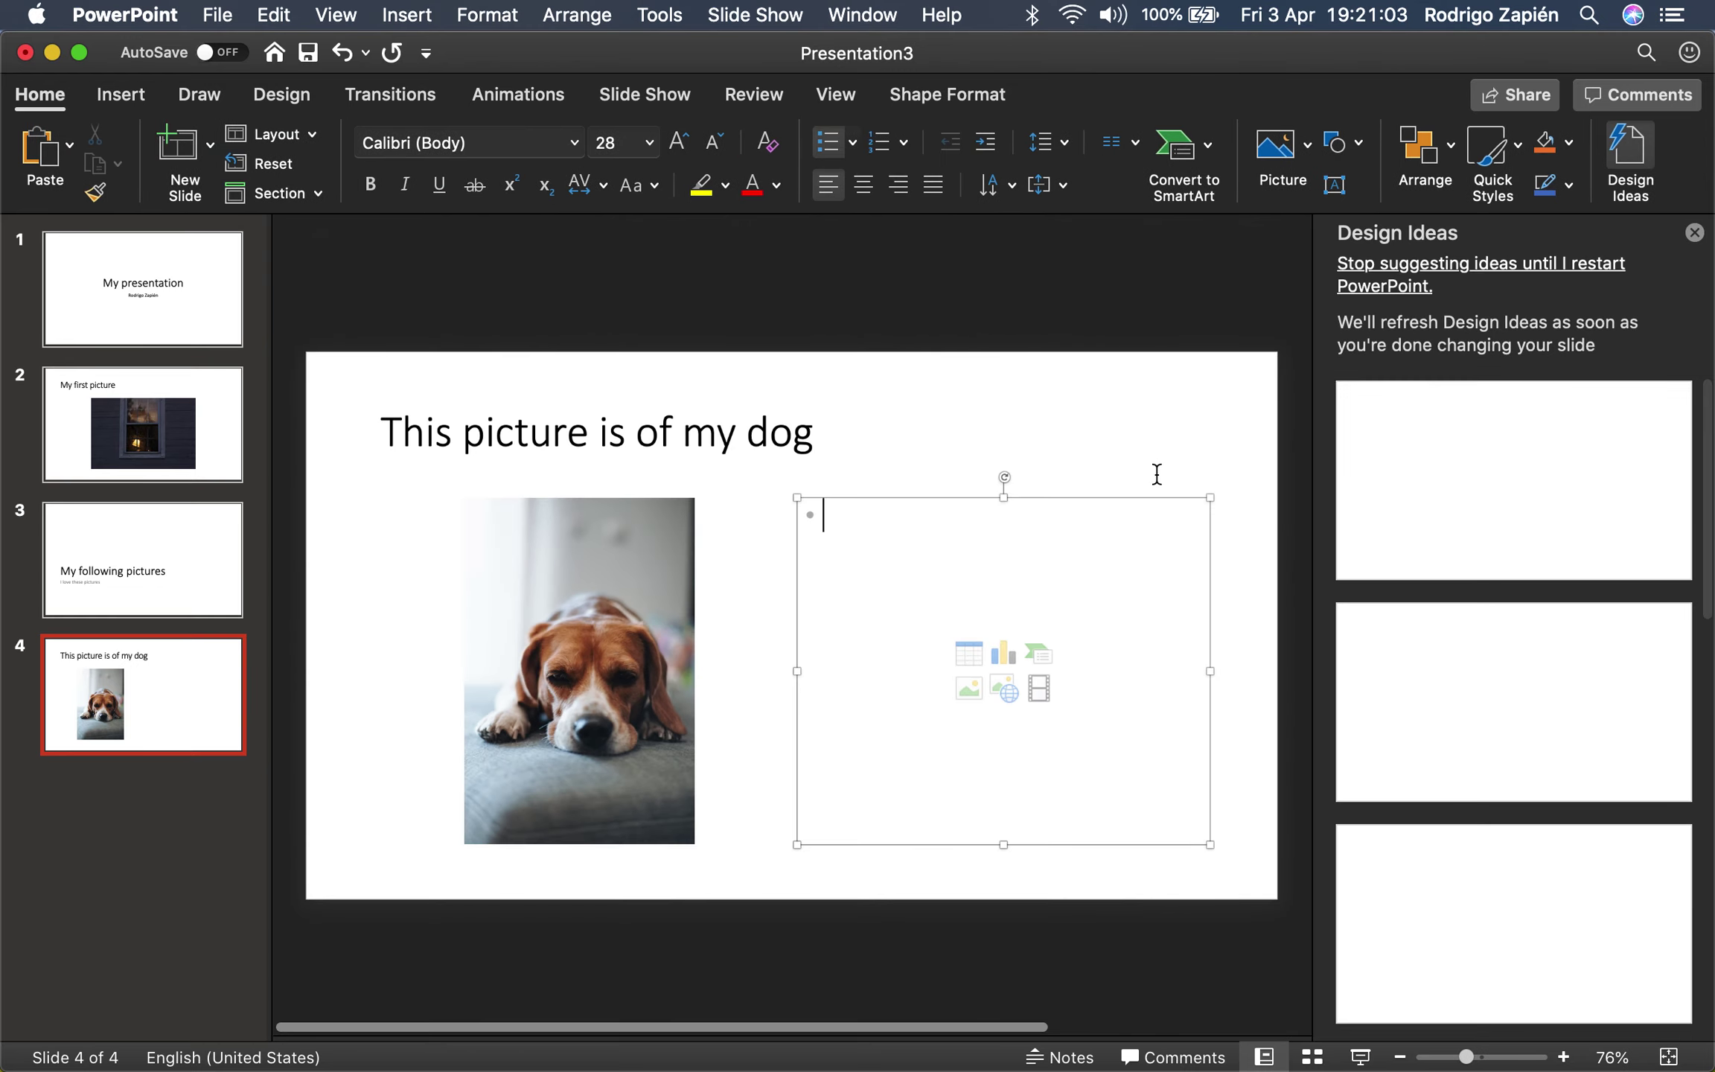
{"action": "type", "text": "This"}
{"action": "left_click", "coordinate": [1630, 160]}
{"action": "type", "text": "is my dog"}
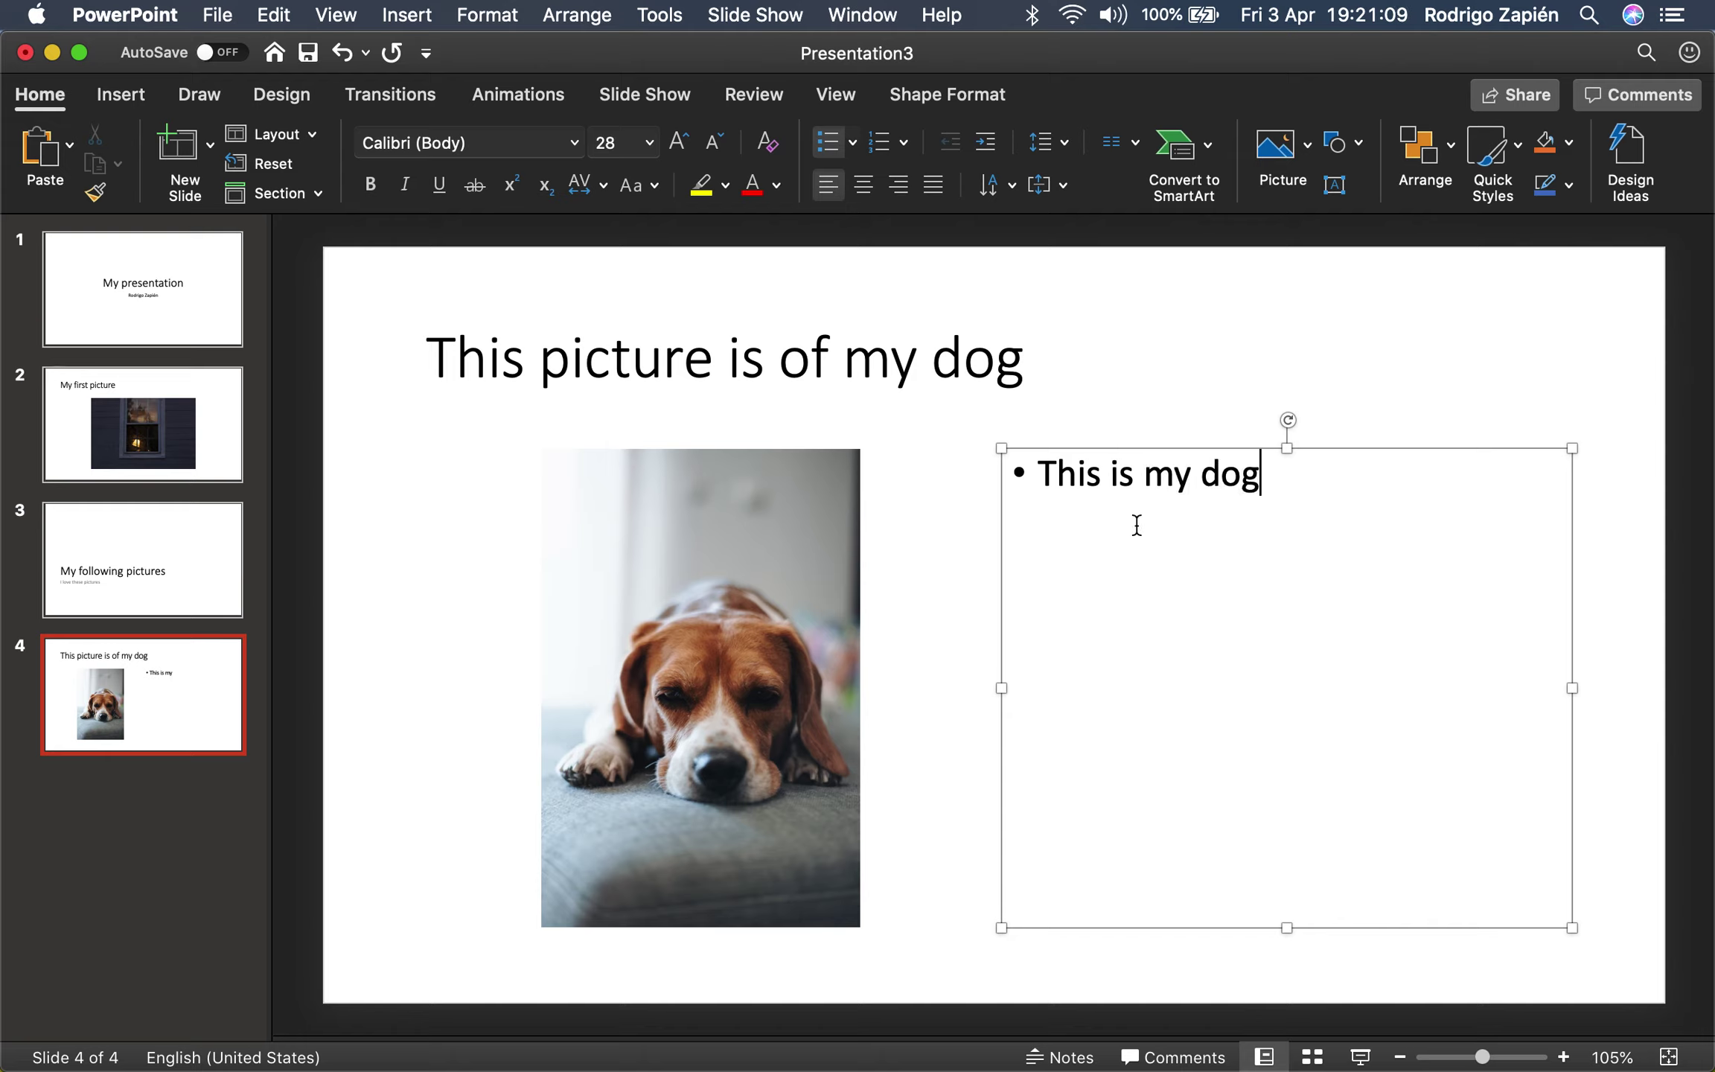
{"action": "type", "text": " Fluffy"}
{"action": "type", "text": "G"}
{"action": "key", "text": "BackSpace"}
{"action": "type", "text": "Flyffu"}
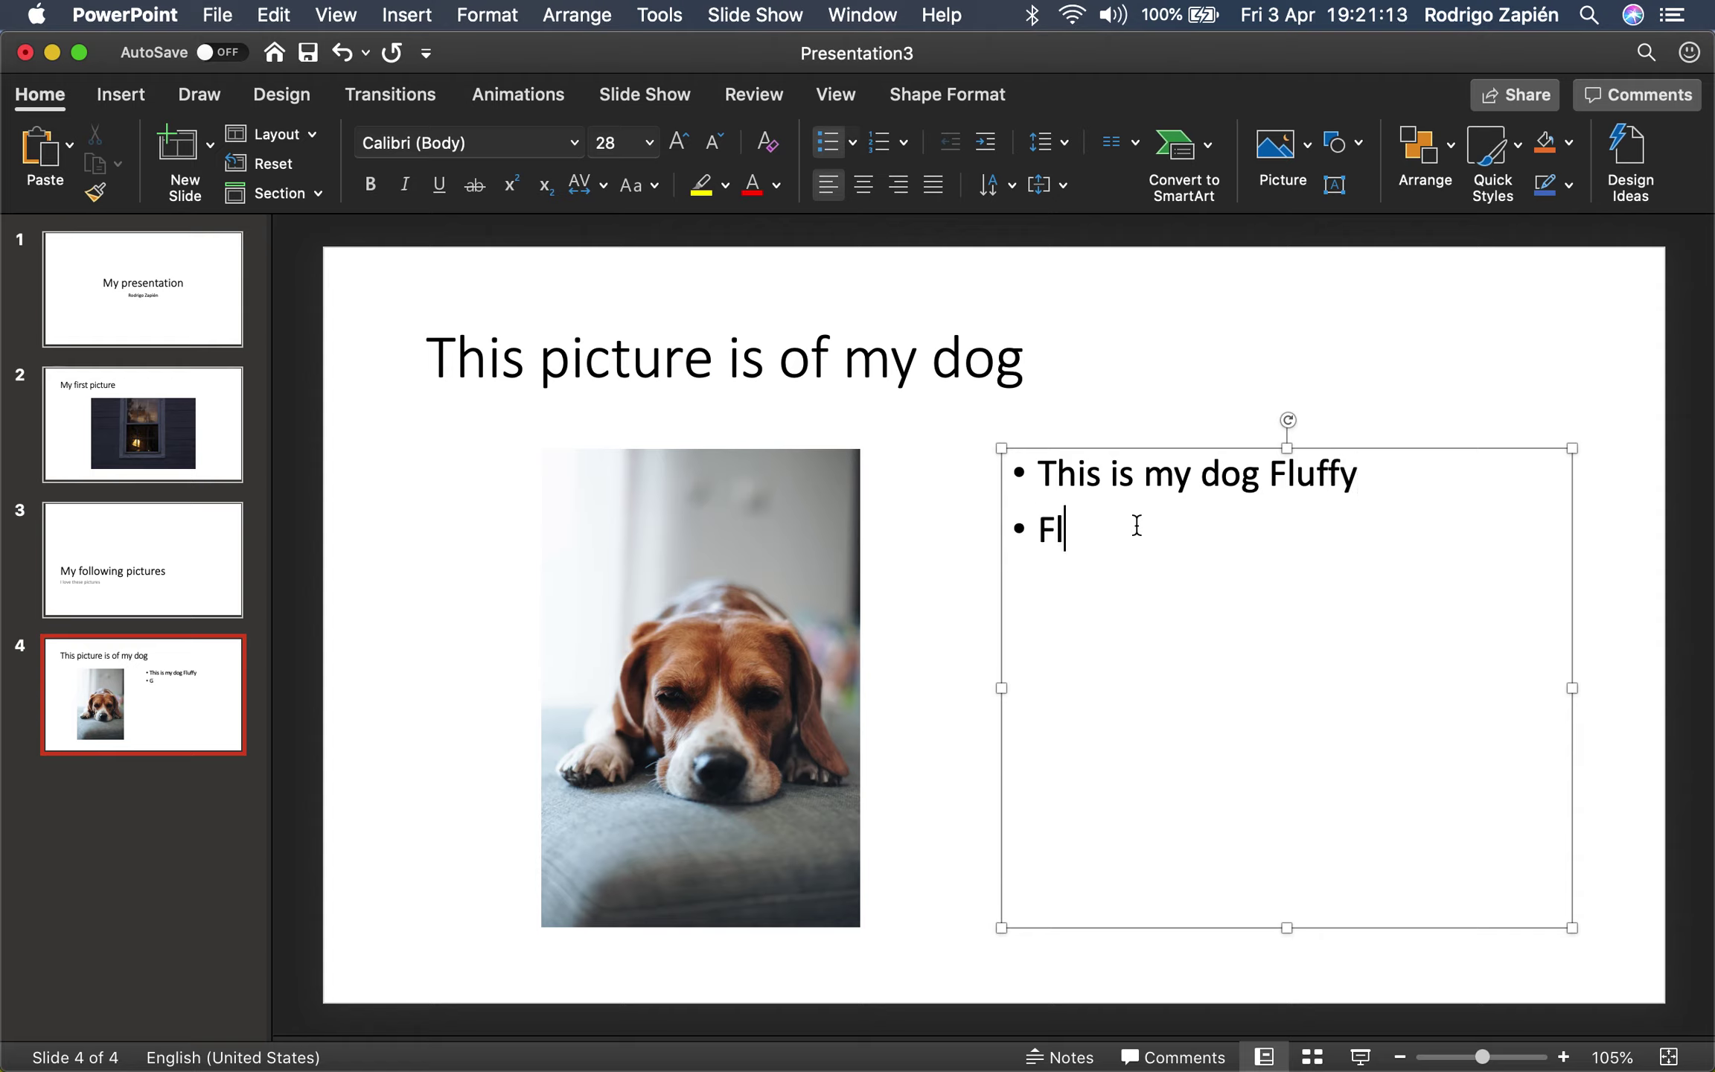
{"action": "key", "text": "BackSpace"}
{"action": "key", "text": "BackSpace"}
{"action": "key", "text": "BackSpace"}
{"action": "key", "text": "BackSpace"}
{"action": "type", "text": "uffy is 5 years old"}
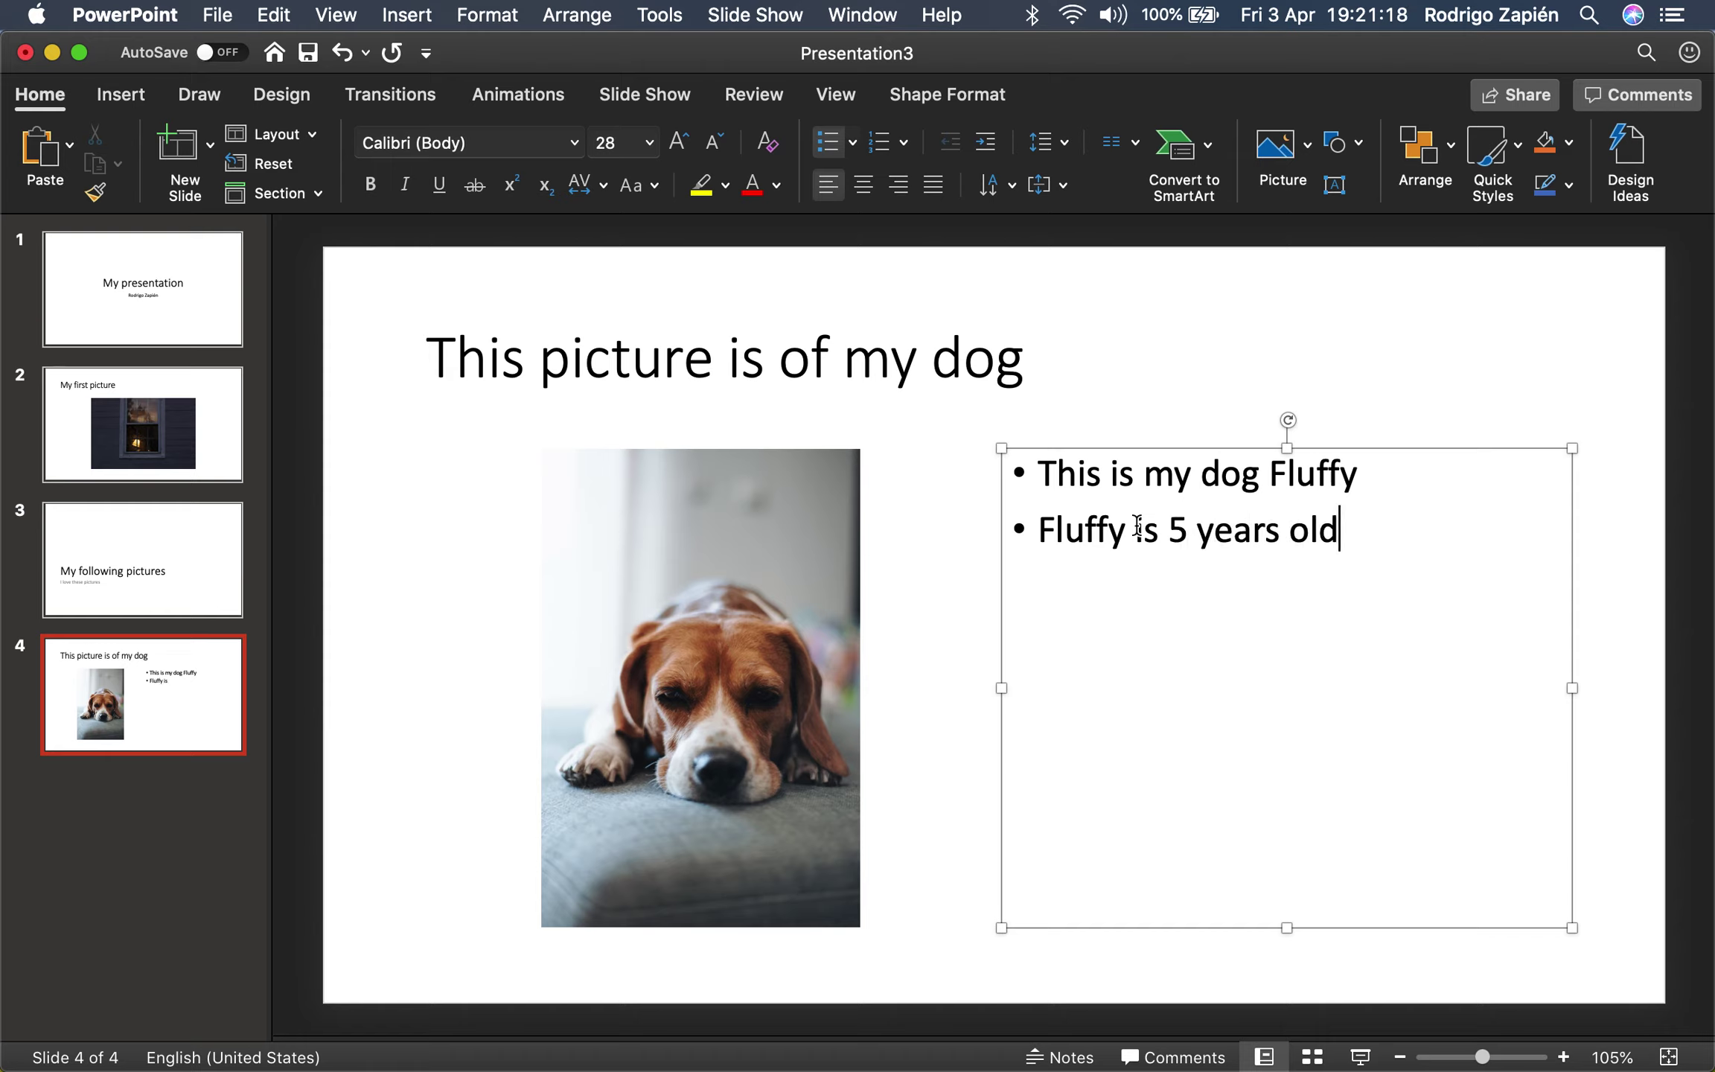
- Add bullets 'He's a happy dog', 'He loves to take walks' and 'He hates loud noises'
{"action": "key", "text": "Return"}
{"action": "type", "text": "He's a happy"}
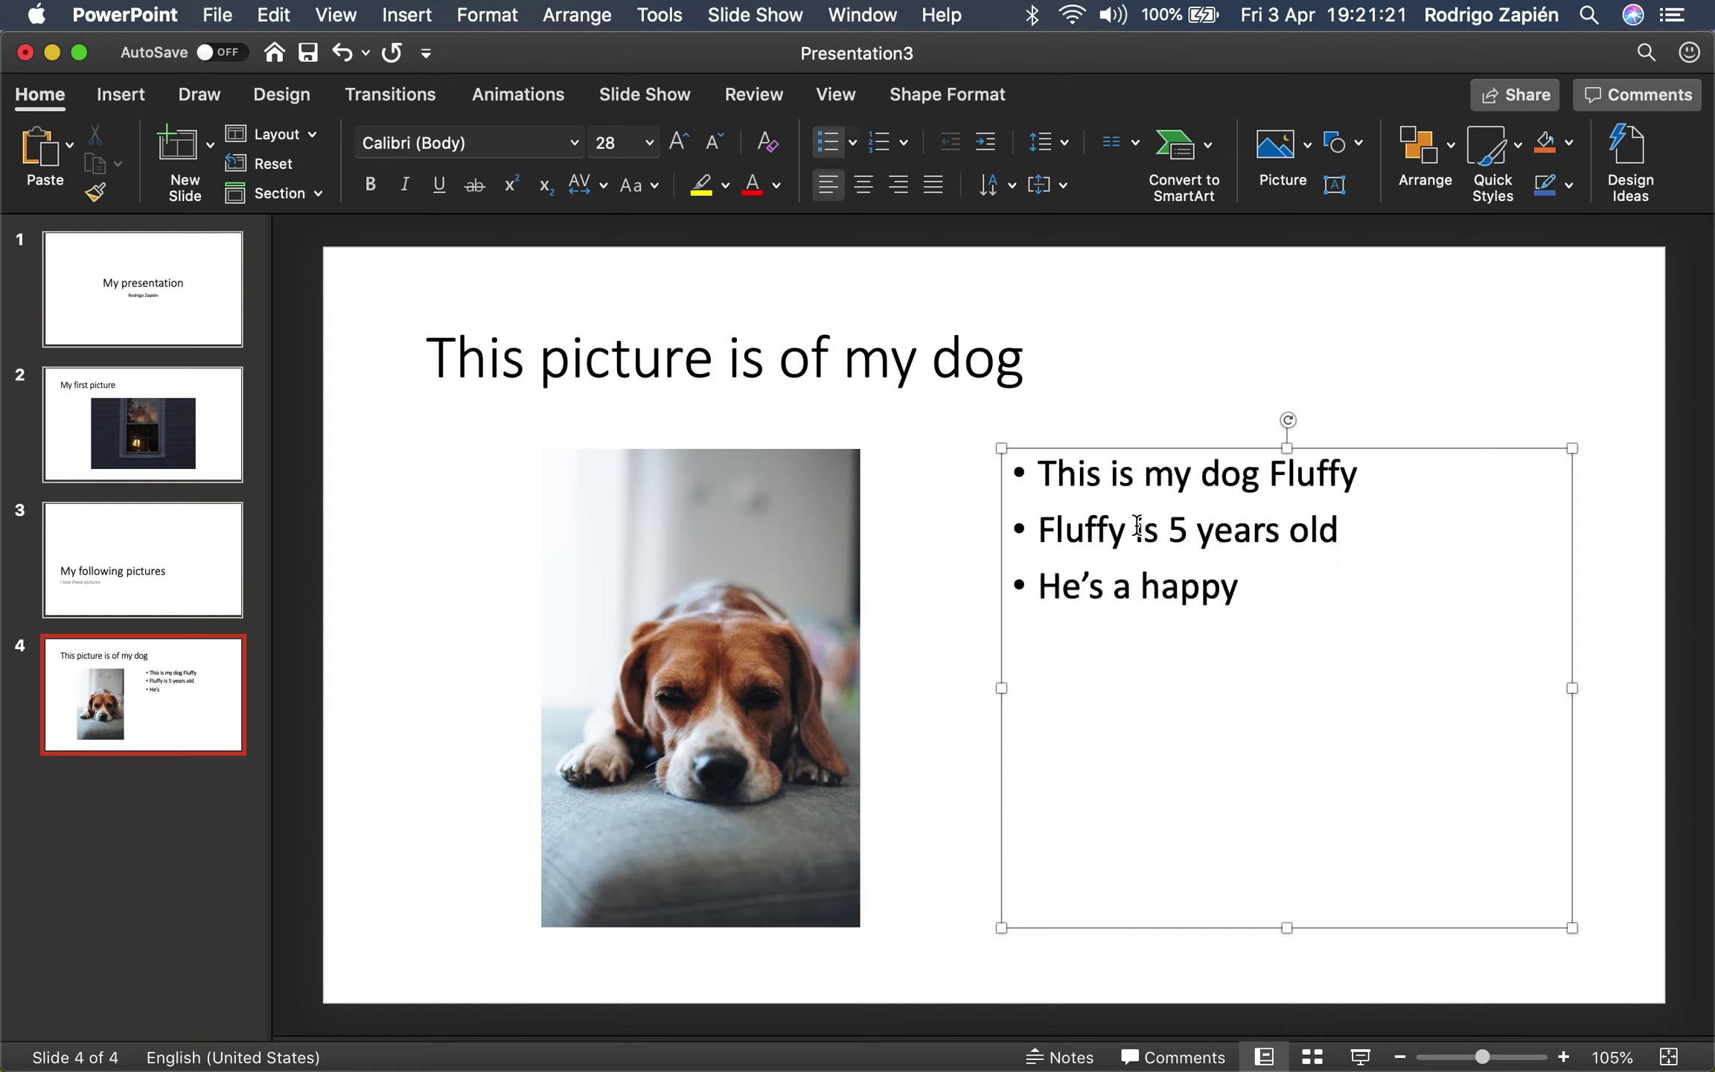
{"action": "type", "text": " dog"}
{"action": "key", "text": "Return"}
{"action": "type", "text": "He loves to take walks"}
{"action": "key", "text": "Return"}
{"action": "type", "text": "He love"}
{"action": "key", "text": "BackSpace"}
{"action": "key", "text": "BackSpace"}
{"action": "key", "text": "BackSpace"}
{"action": "key", "text": "BackSpace"}
{"action": "type", "text": "hates loud noises"}
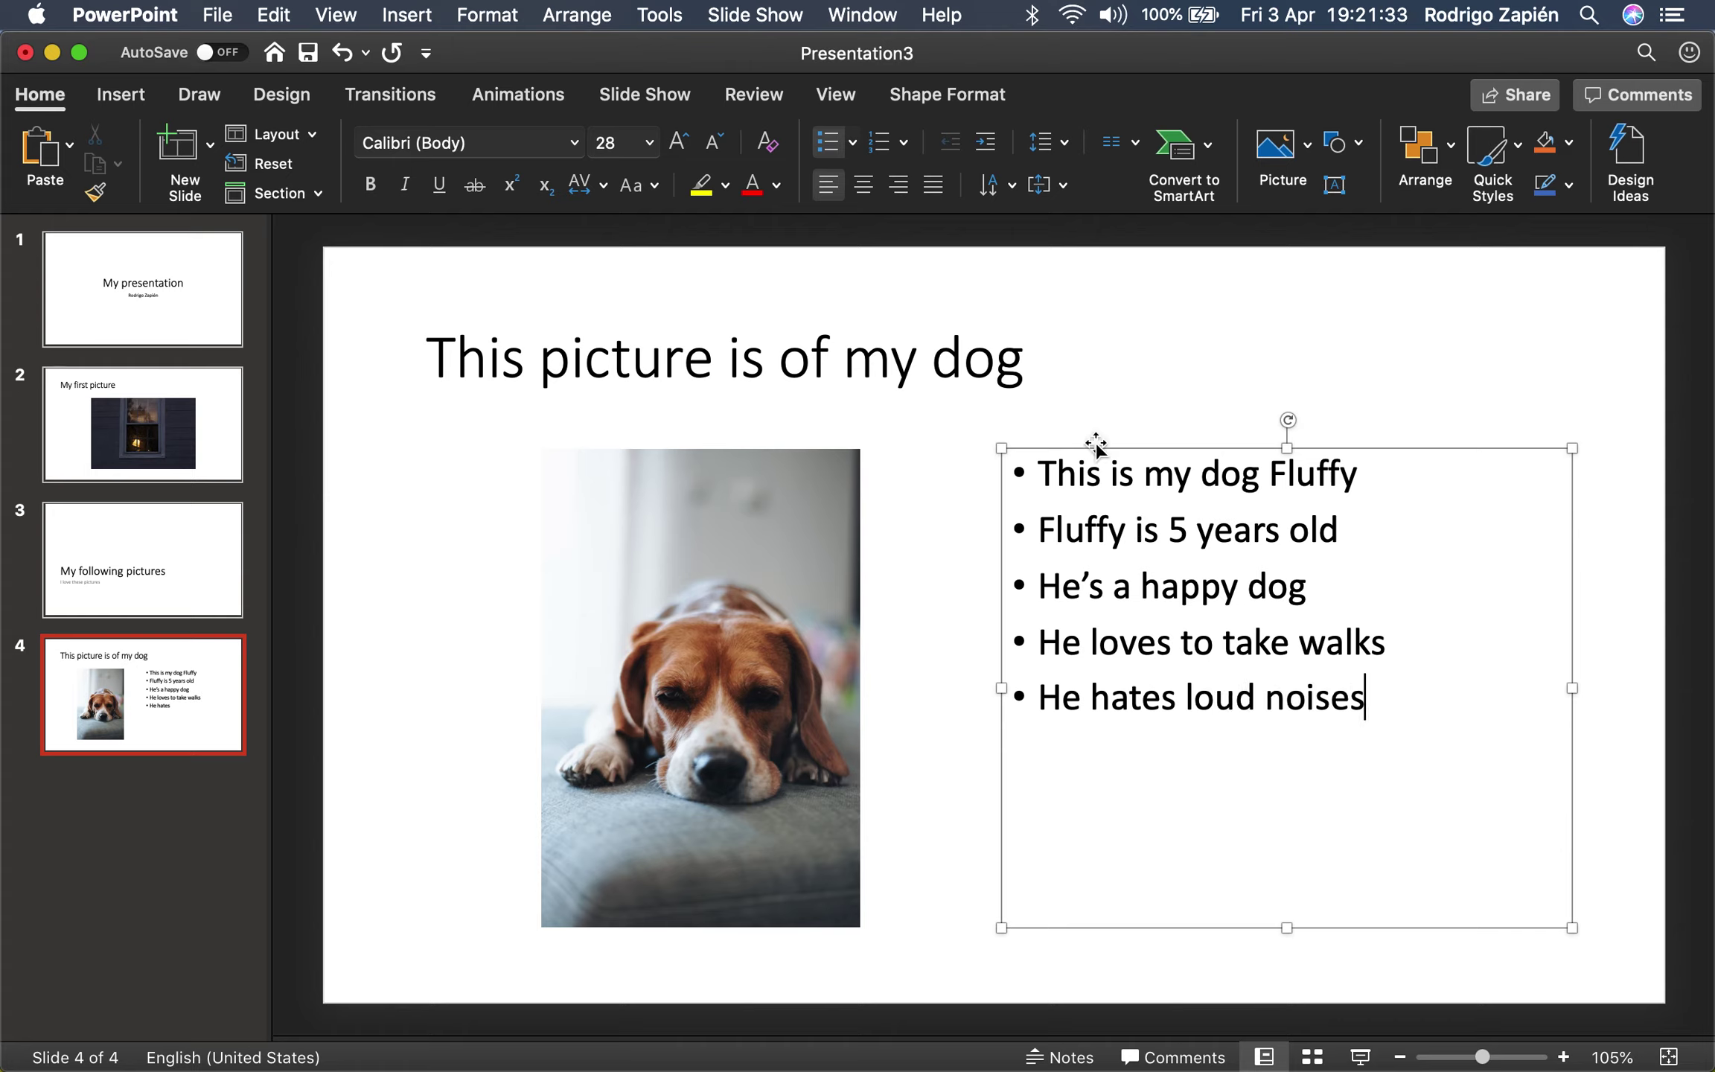
{"action": "left_click", "coordinate": [955, 459]}
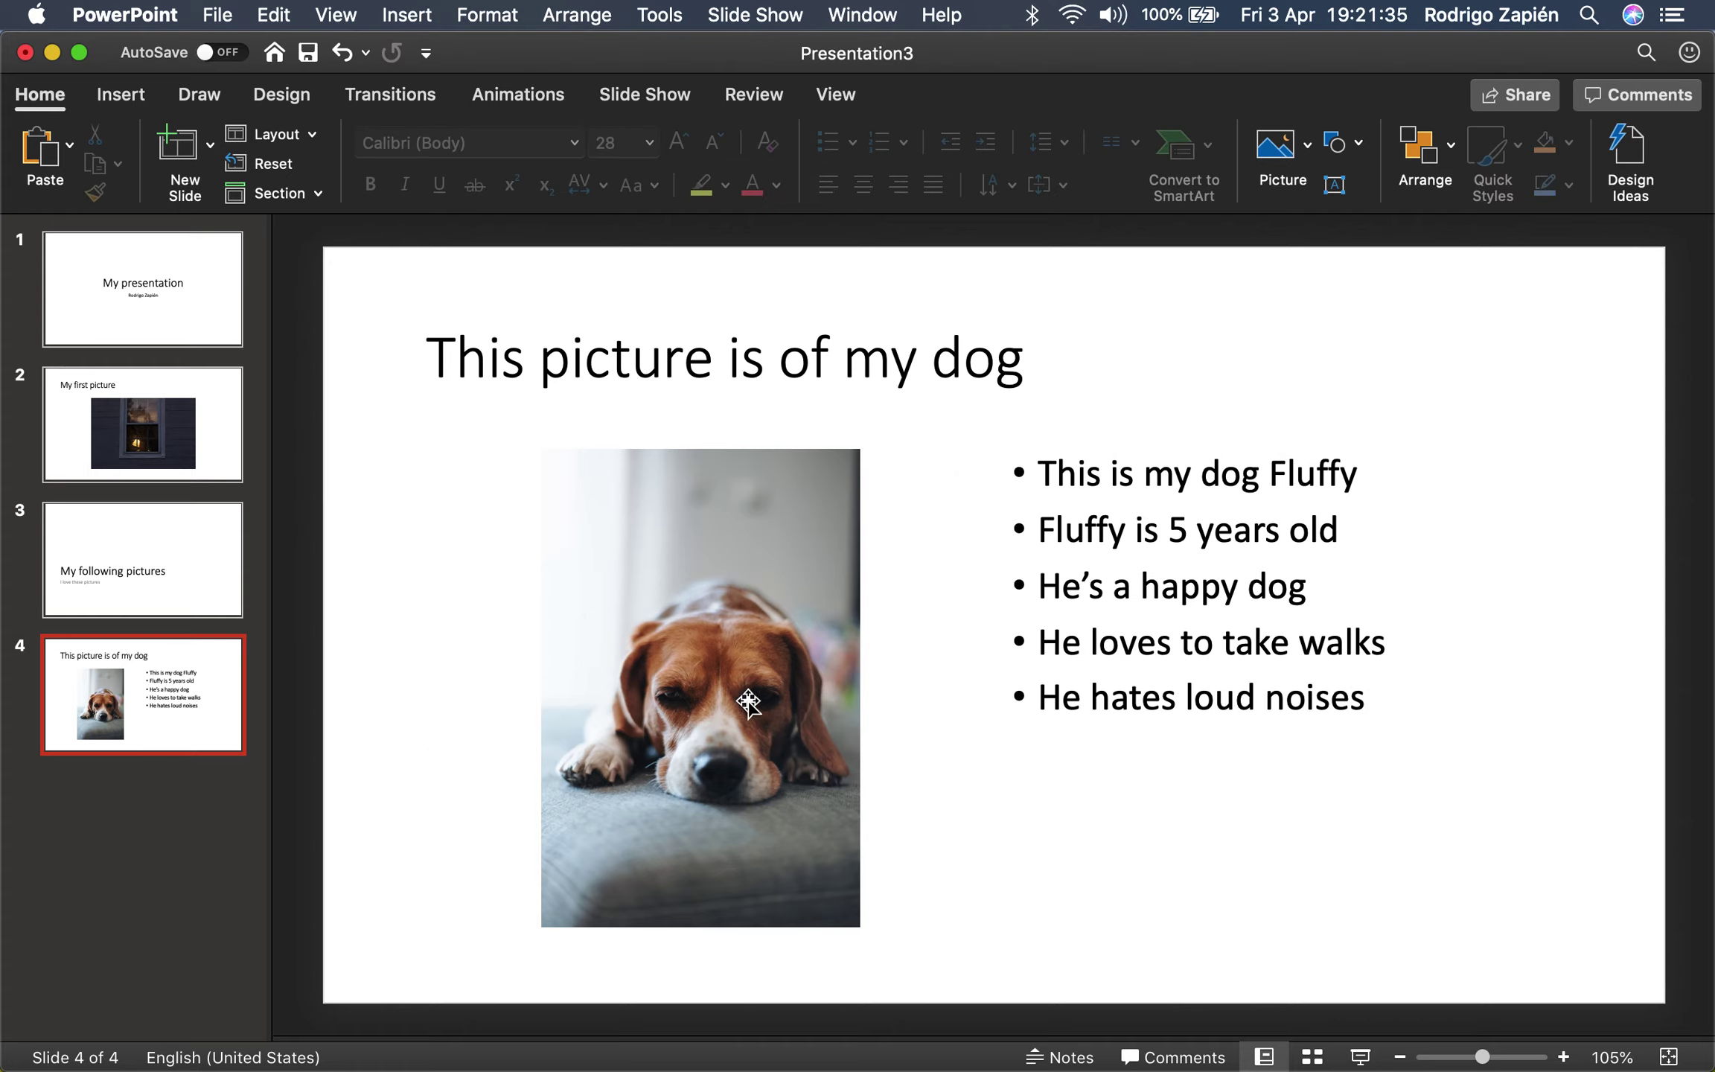
- Add a new slide 5 using the Content with Caption layout
{"action": "left_click", "coordinate": [198, 160]}
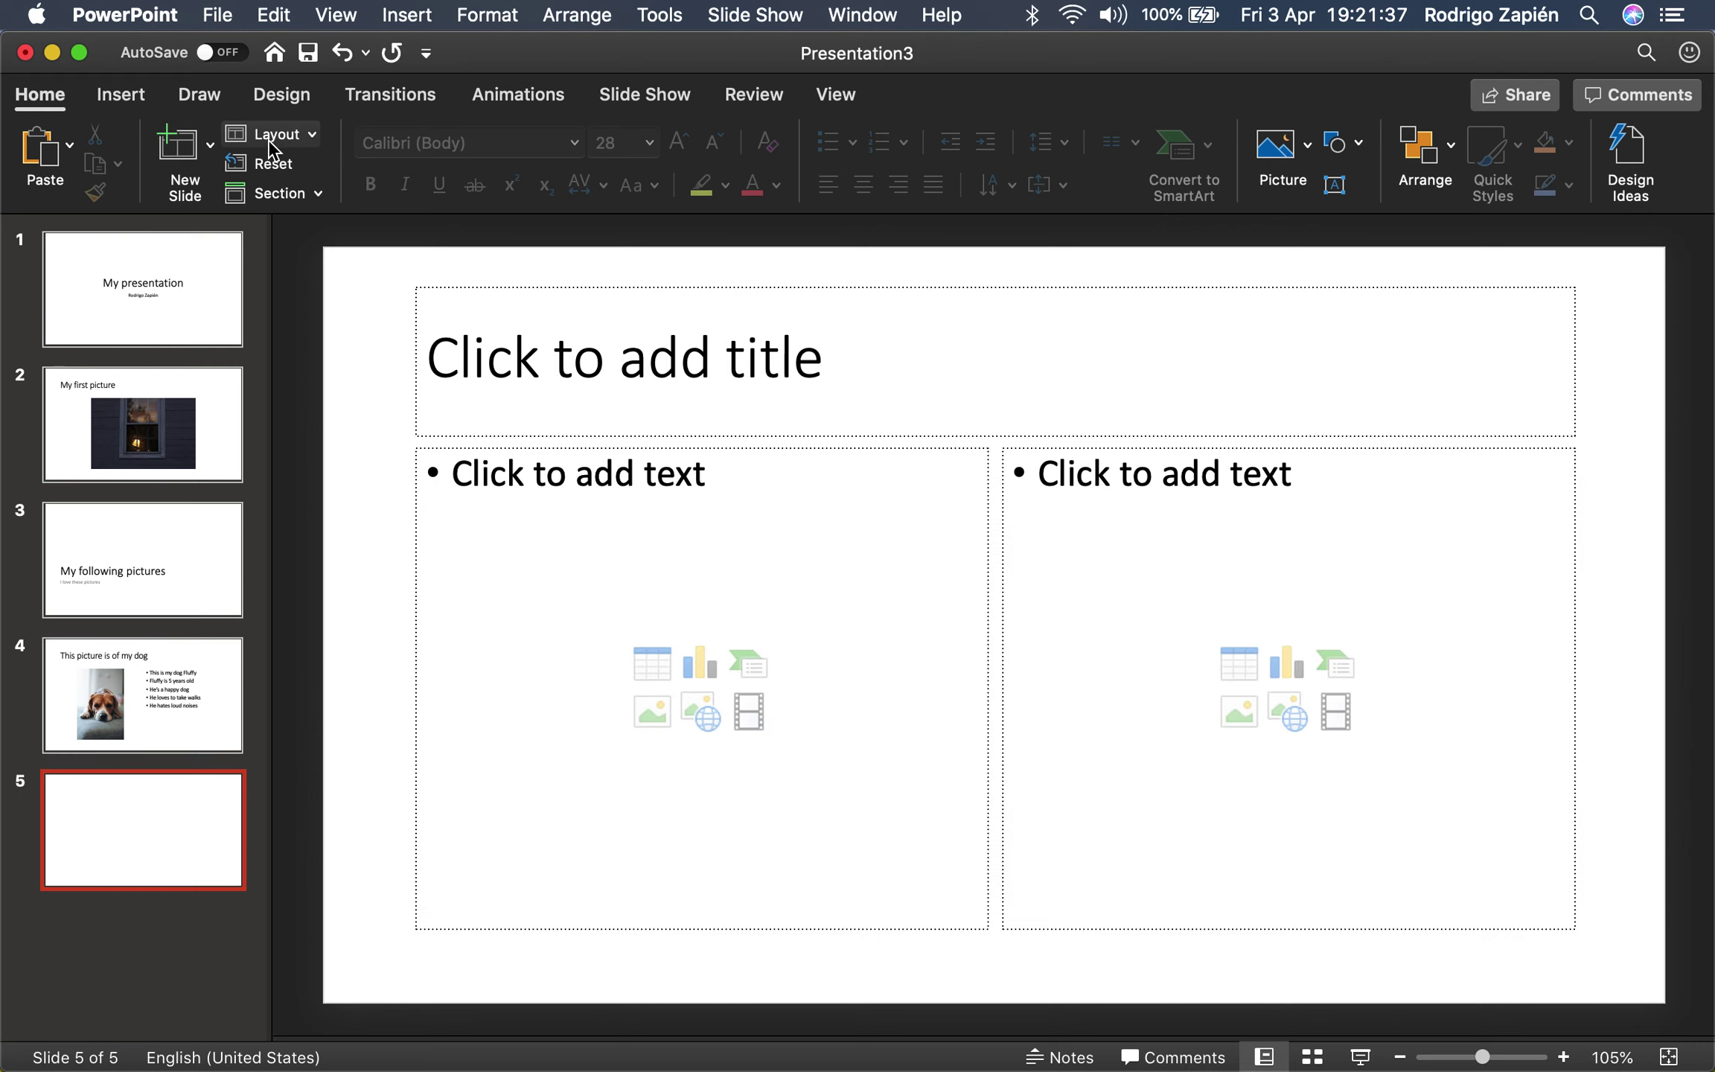
{"action": "left_click", "coordinate": [287, 135]}
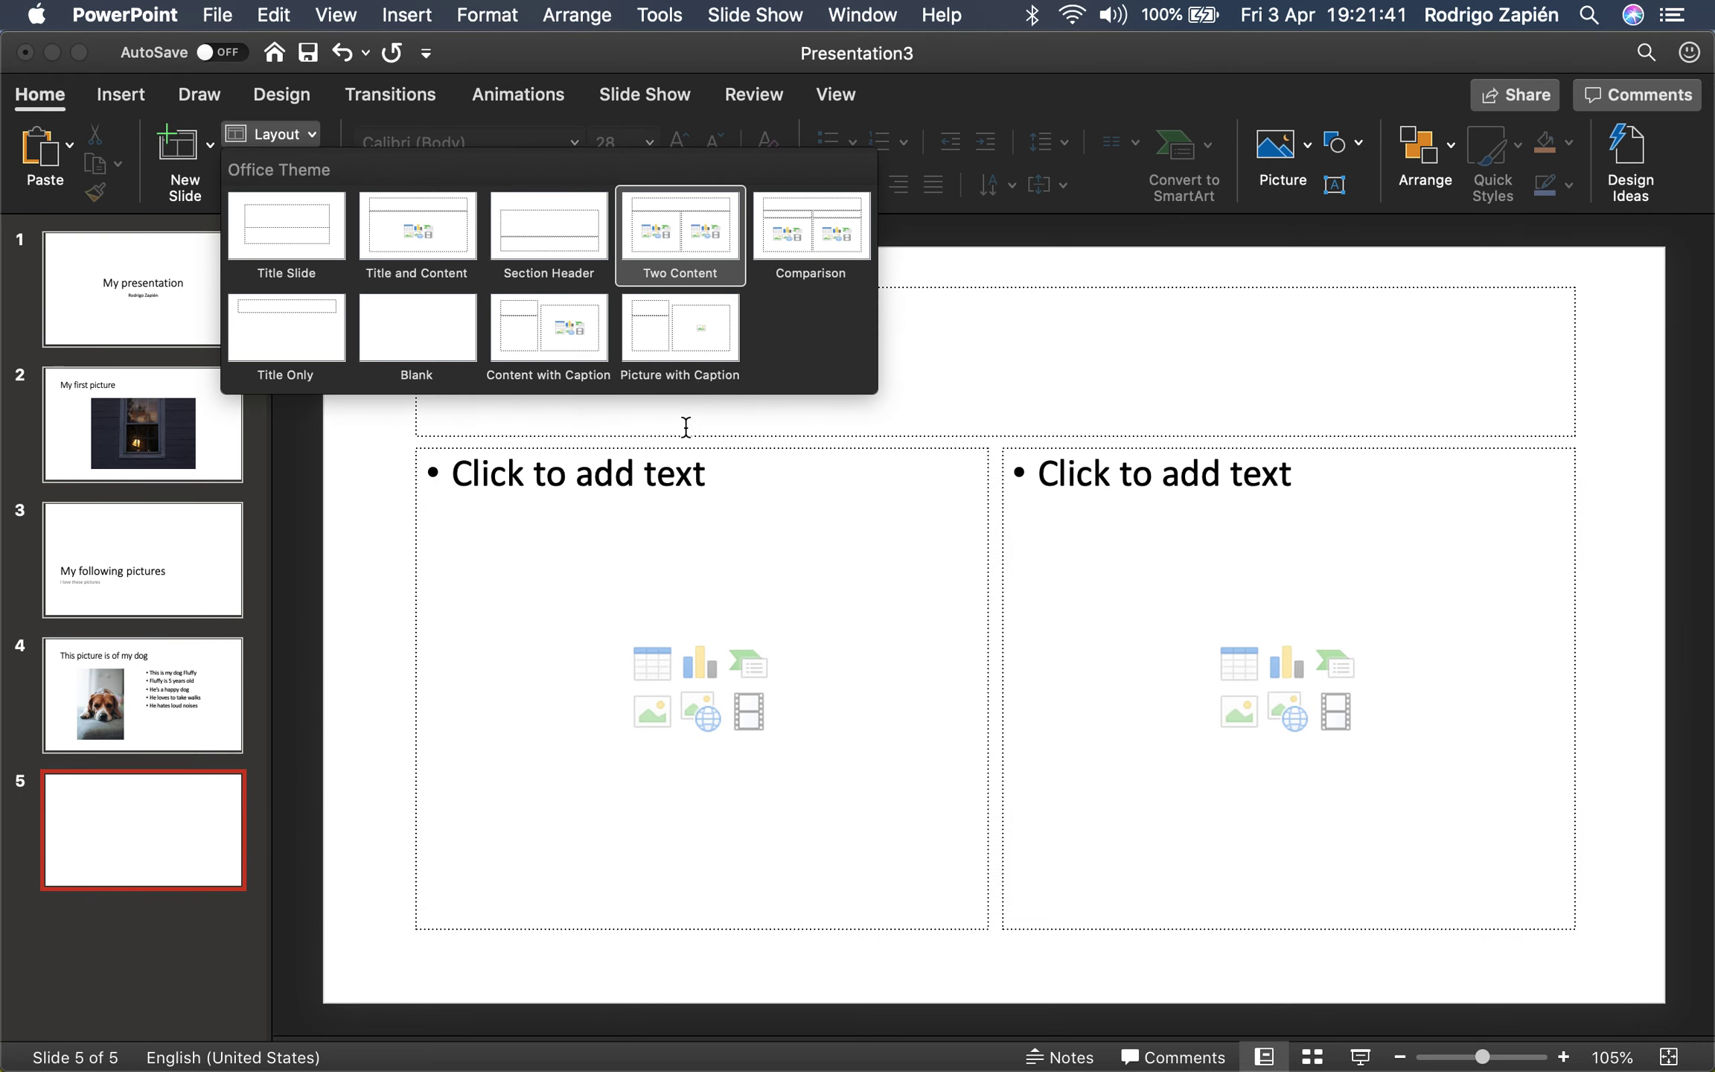
{"action": "left_click", "coordinate": [554, 329]}
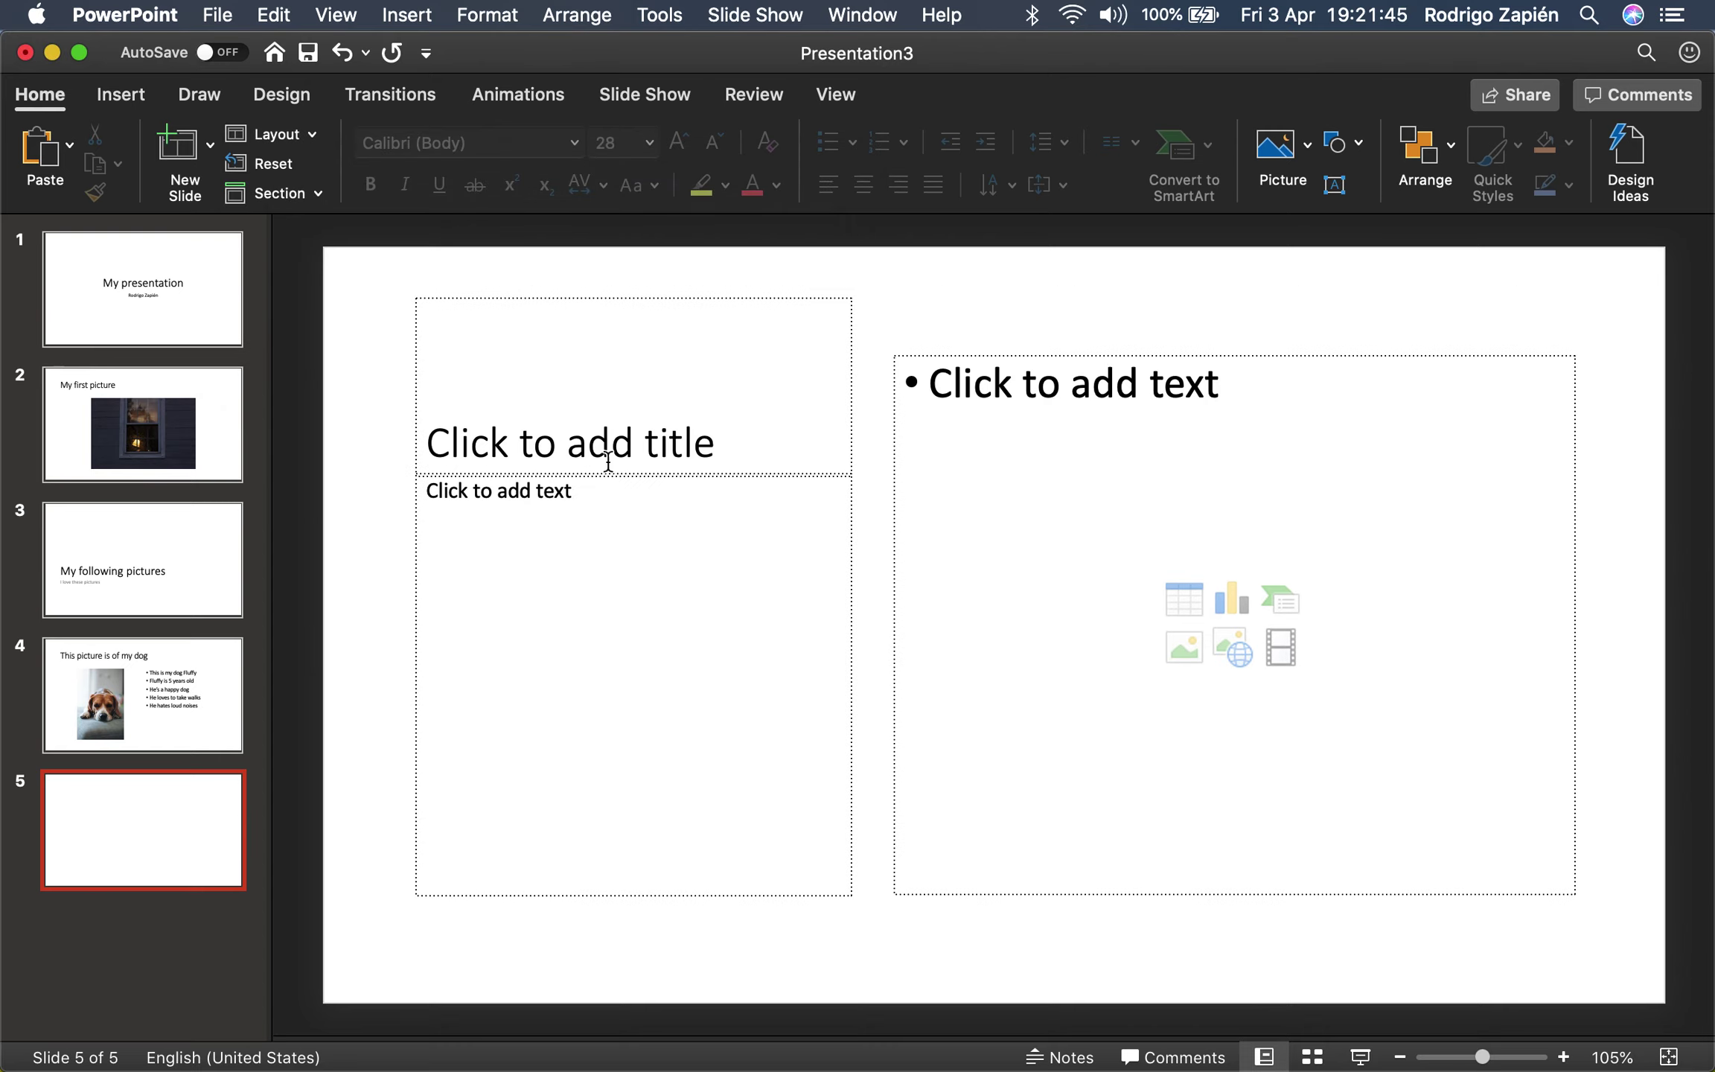
- Title slide 5 'My road' with the caption 'This is the road I use every day'
{"action": "left_click", "coordinate": [580, 430]}
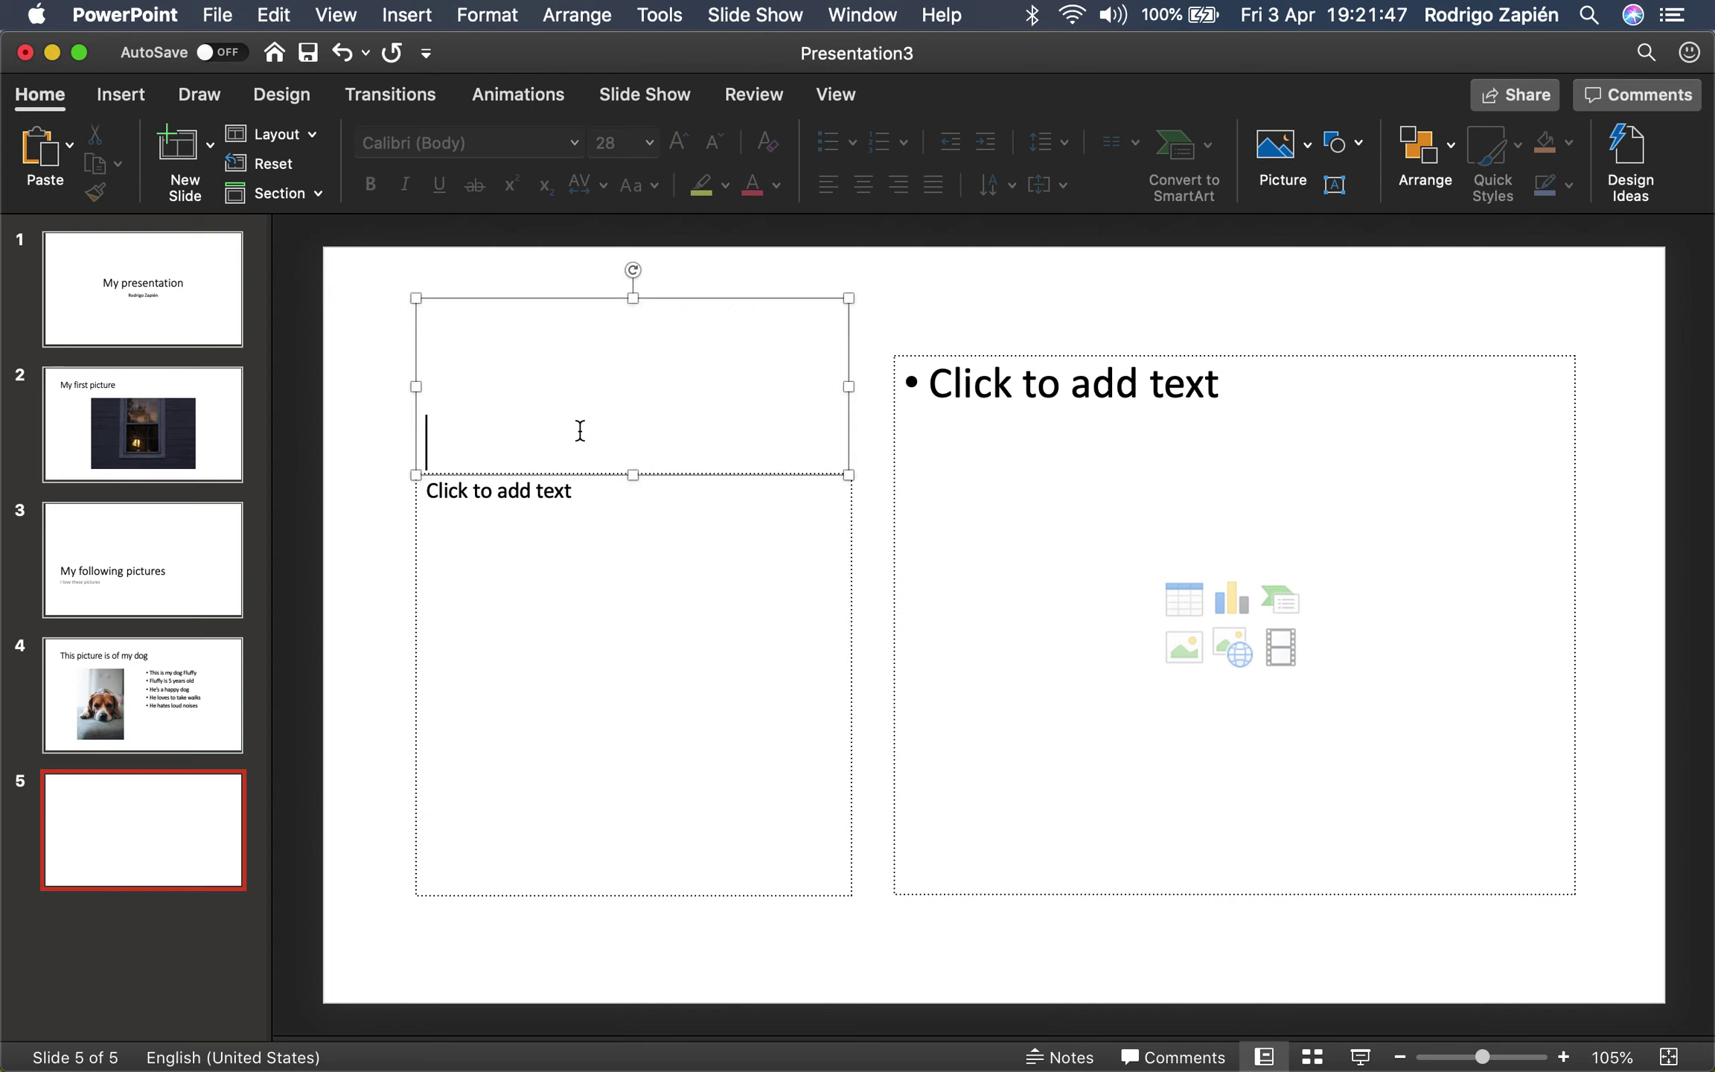
{"action": "type", "text": "My"}
{"action": "key", "text": "BackSpace"}
{"action": "key", "text": "BackSpace"}
{"action": "key", "text": "BackSpace"}
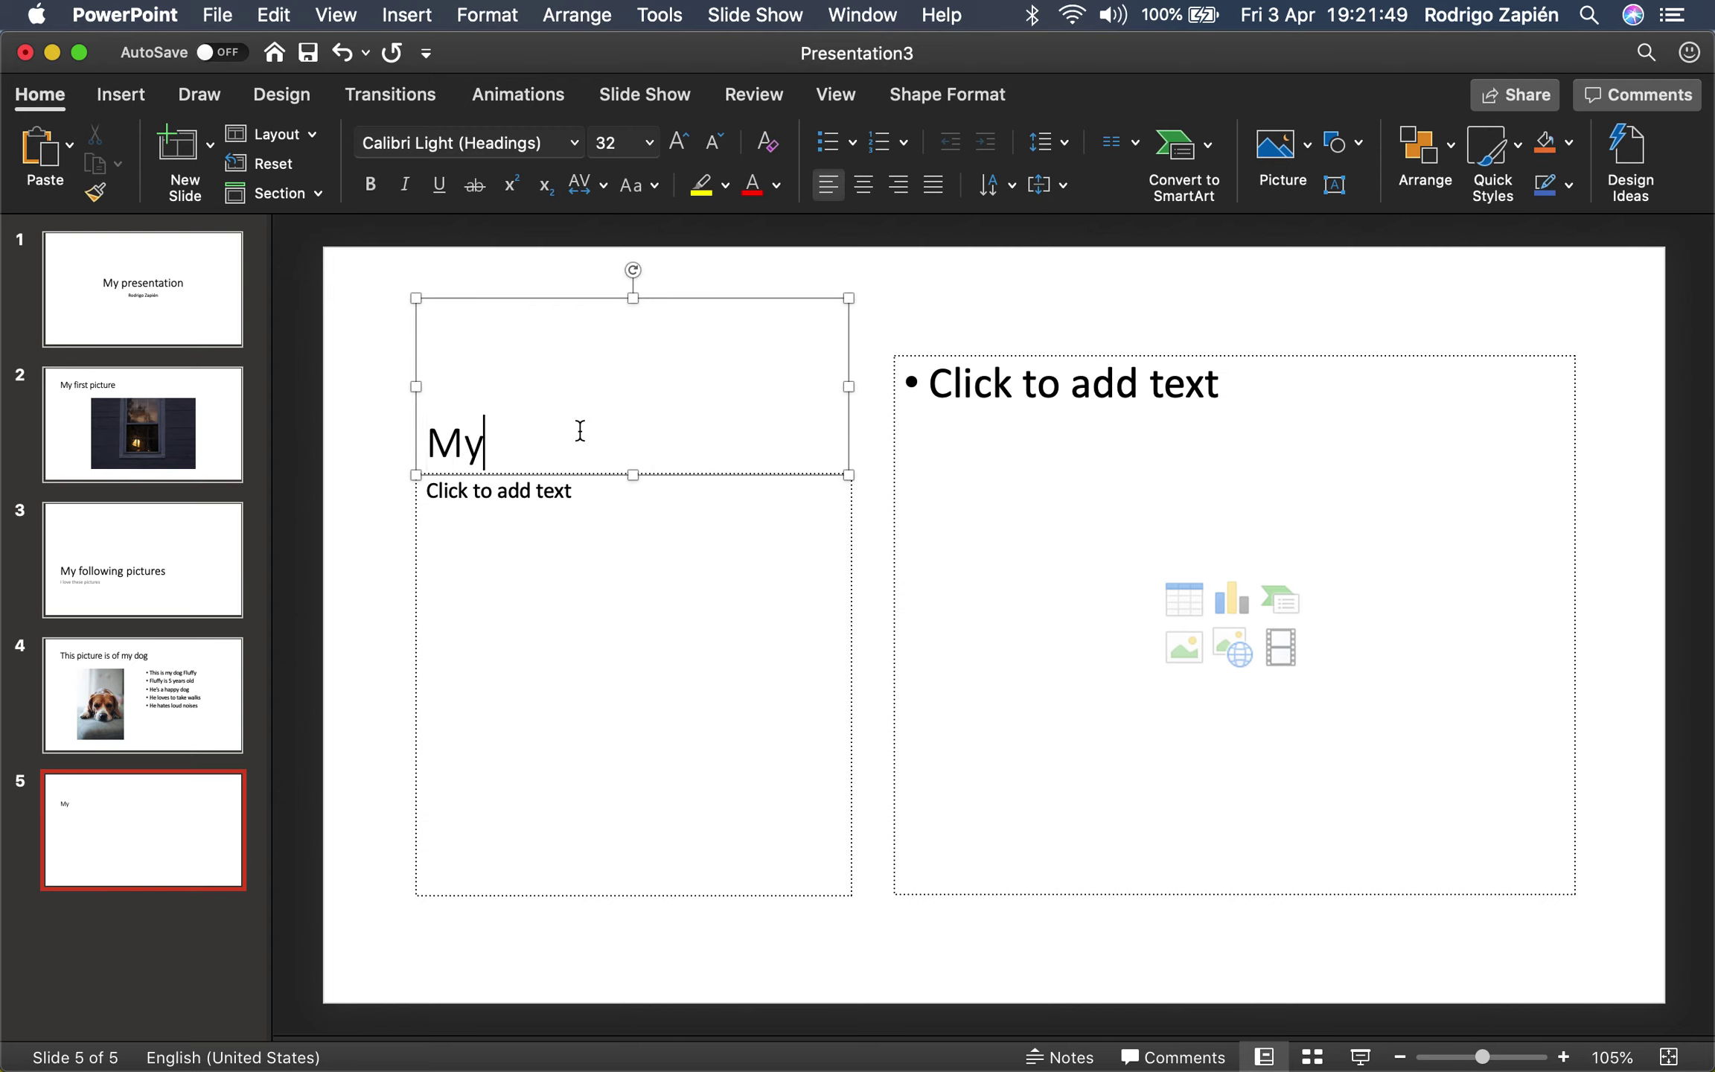
{"action": "type", "text": "My road"}
{"action": "left_click", "coordinate": [597, 568]}
{"action": "type", "text": "Th"}
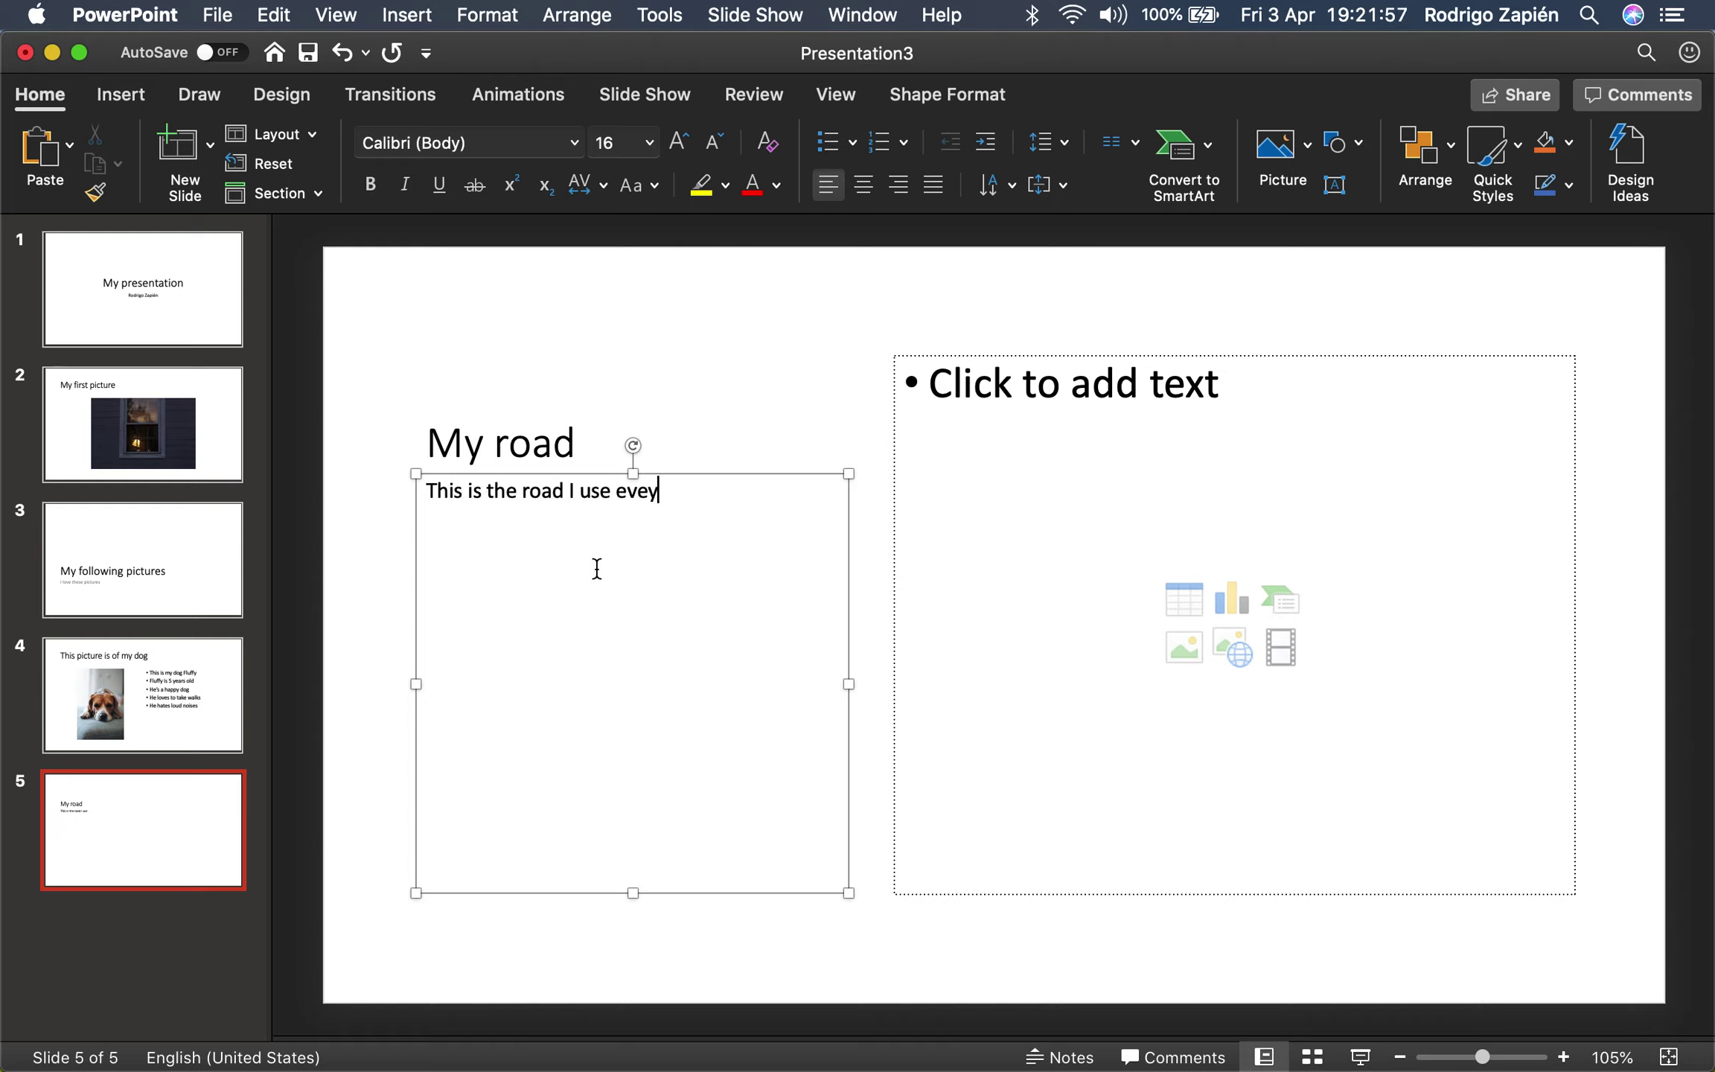
{"action": "type", "text": "day"}
{"action": "left_click", "coordinate": [1182, 650]}
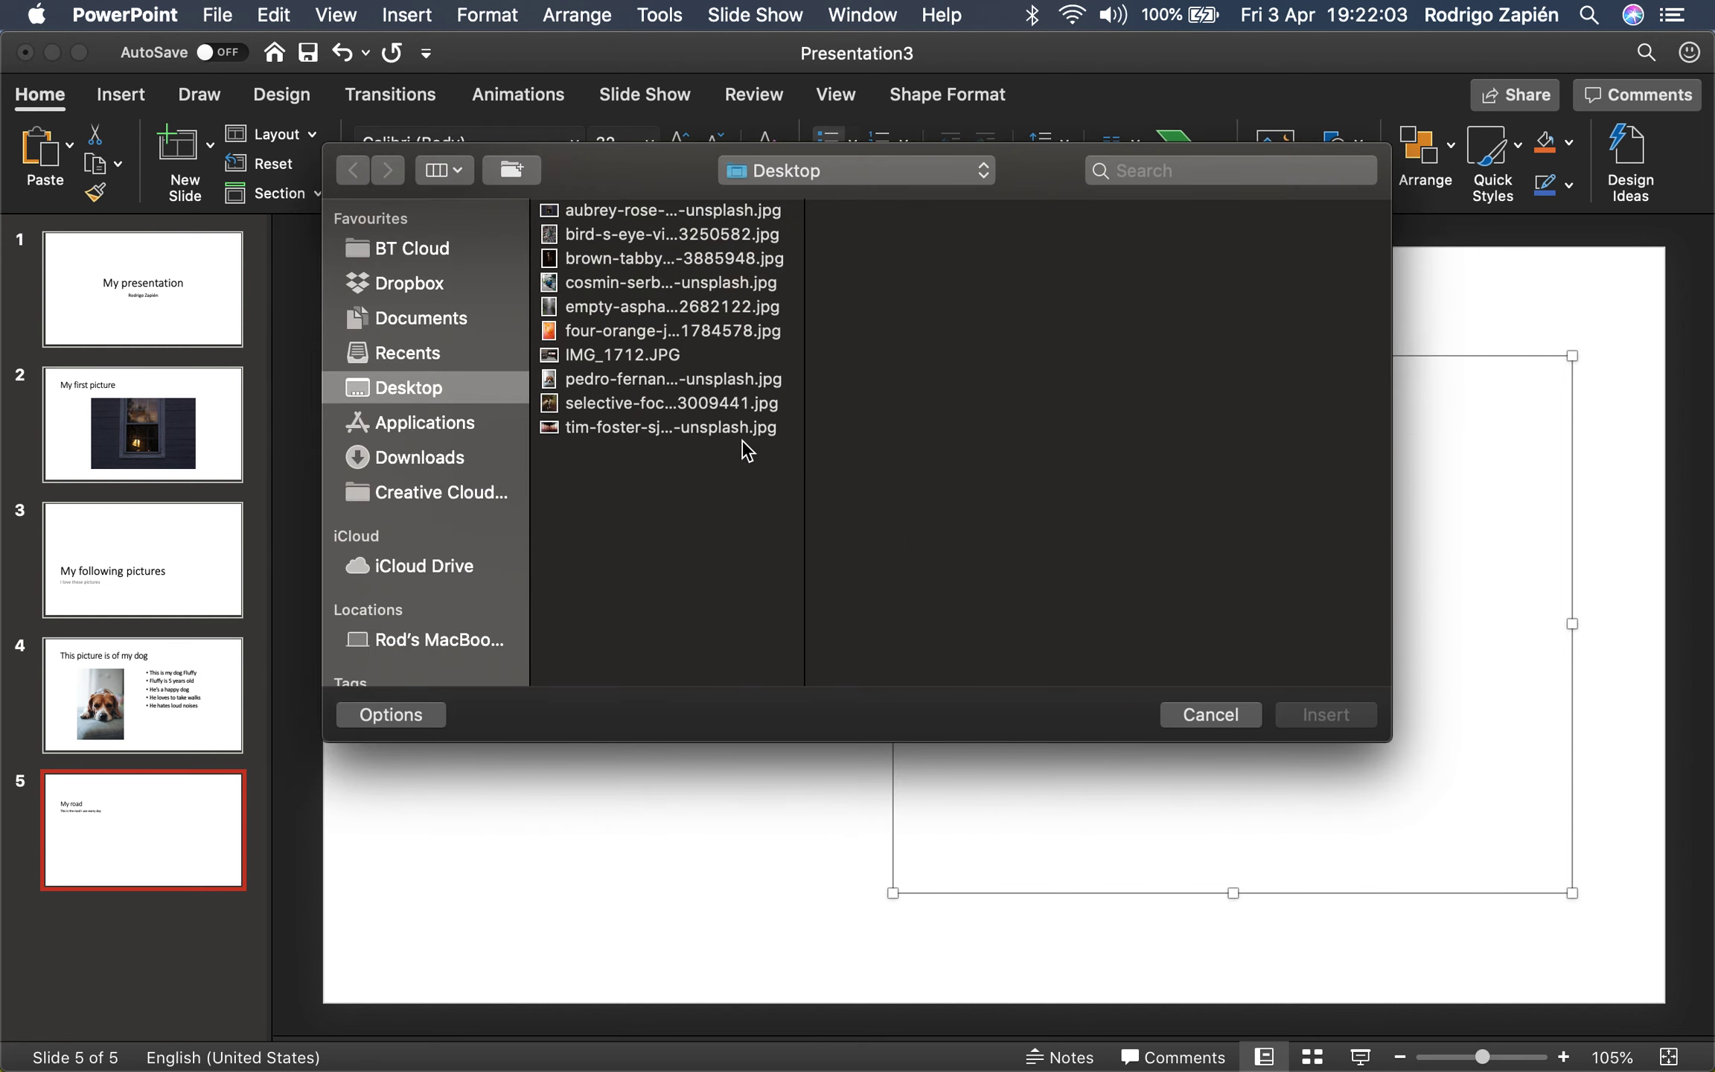
- Insert the misty forest road photo into slide 5 and set the insertion point after slide 5
{"action": "left_click", "coordinate": [643, 307]}
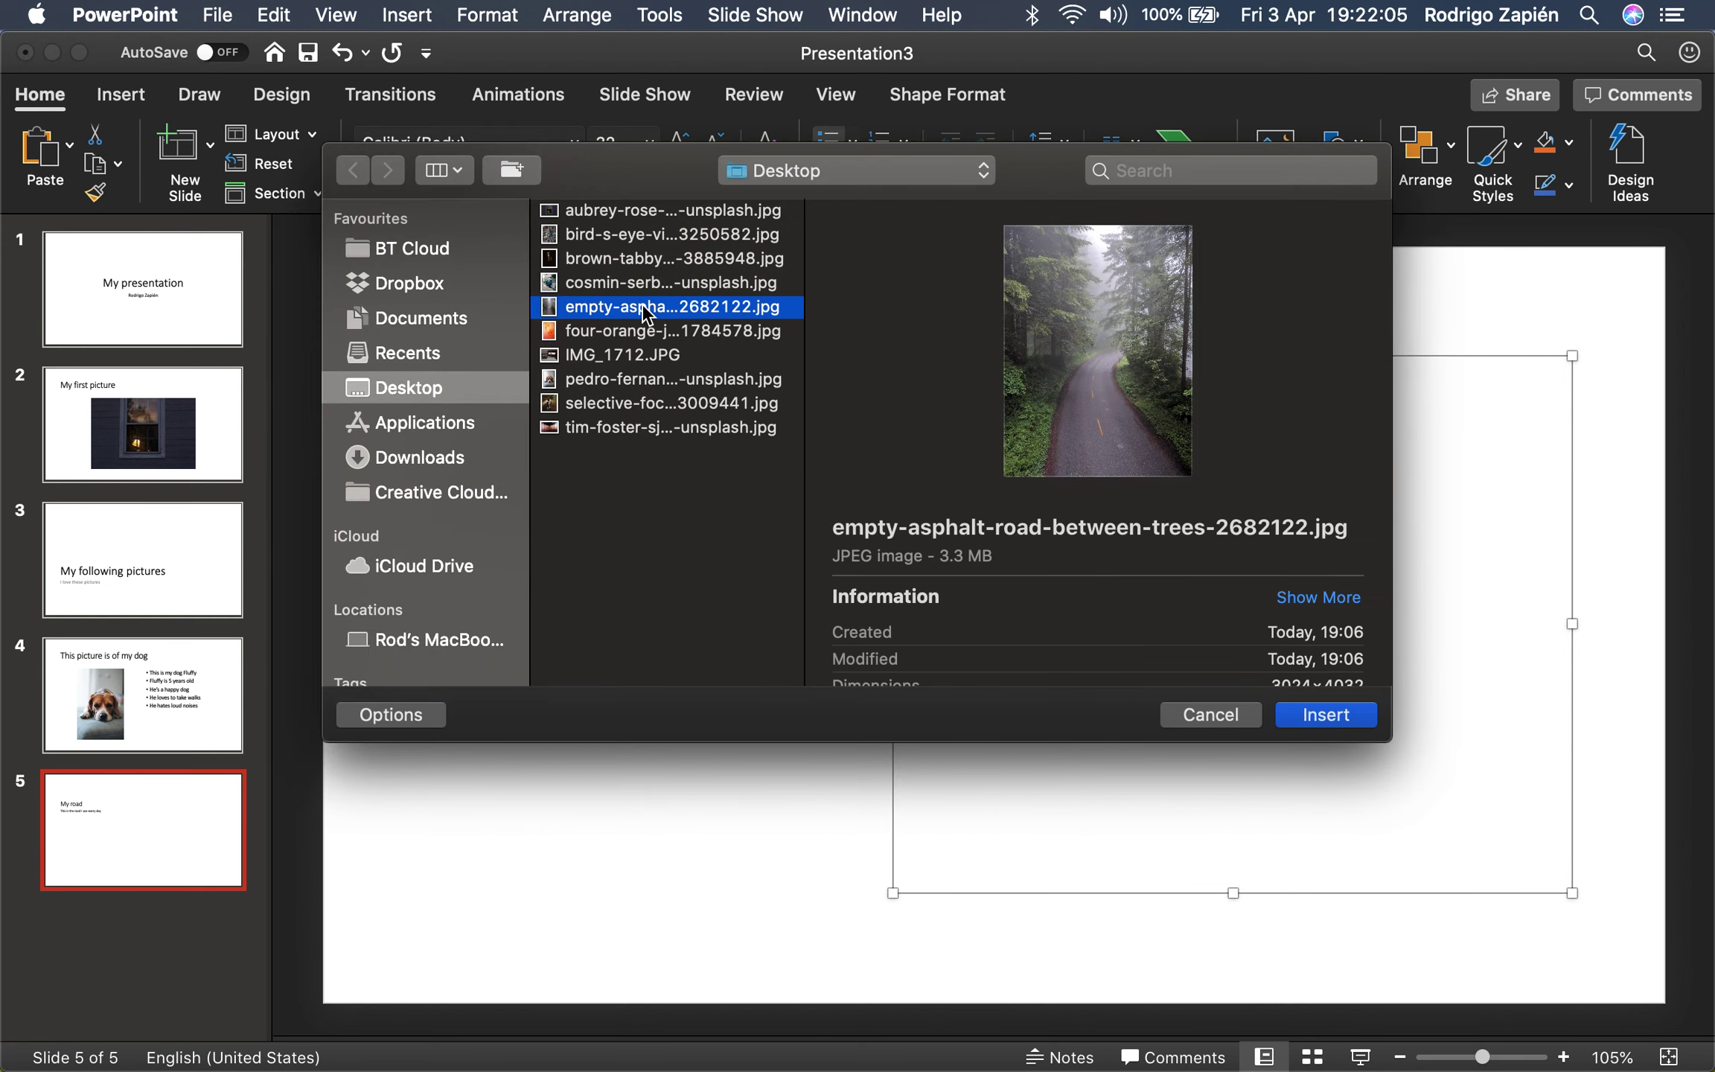
{"action": "left_click", "coordinate": [1305, 719]}
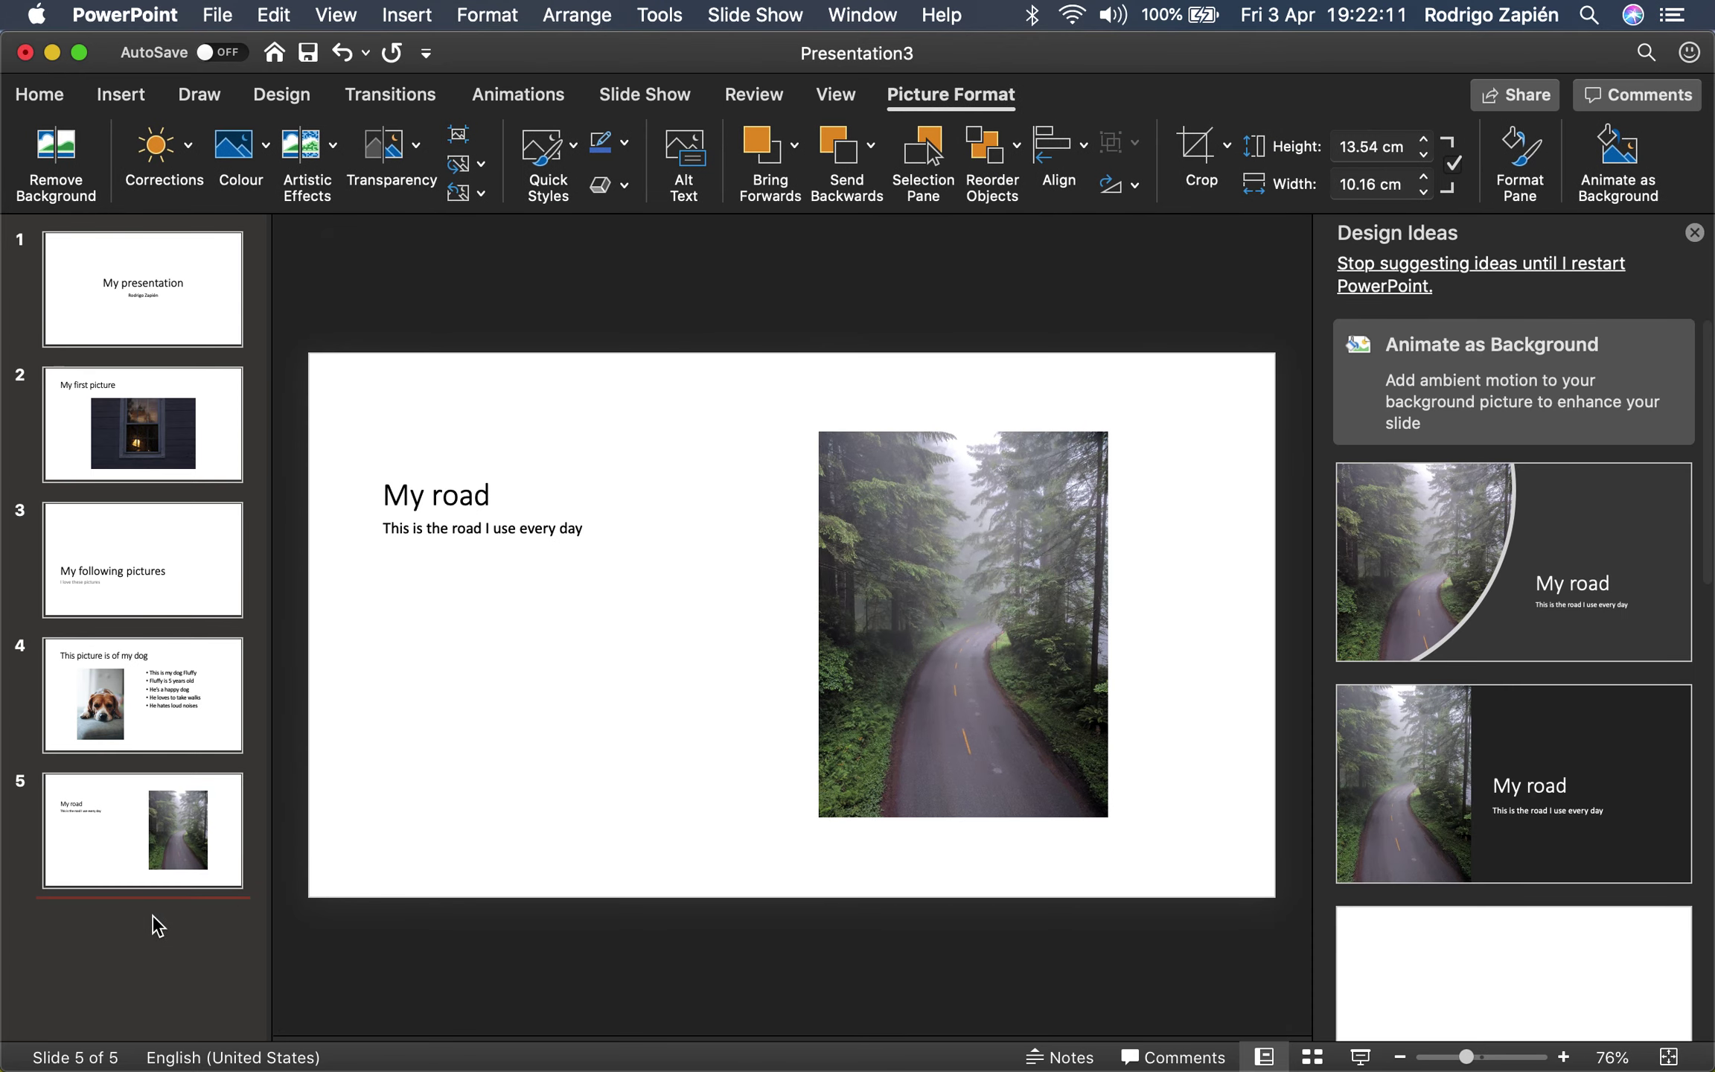
{"action": "left_click", "coordinate": [157, 923]}
{"action": "double_click", "coordinate": [61, 95]}
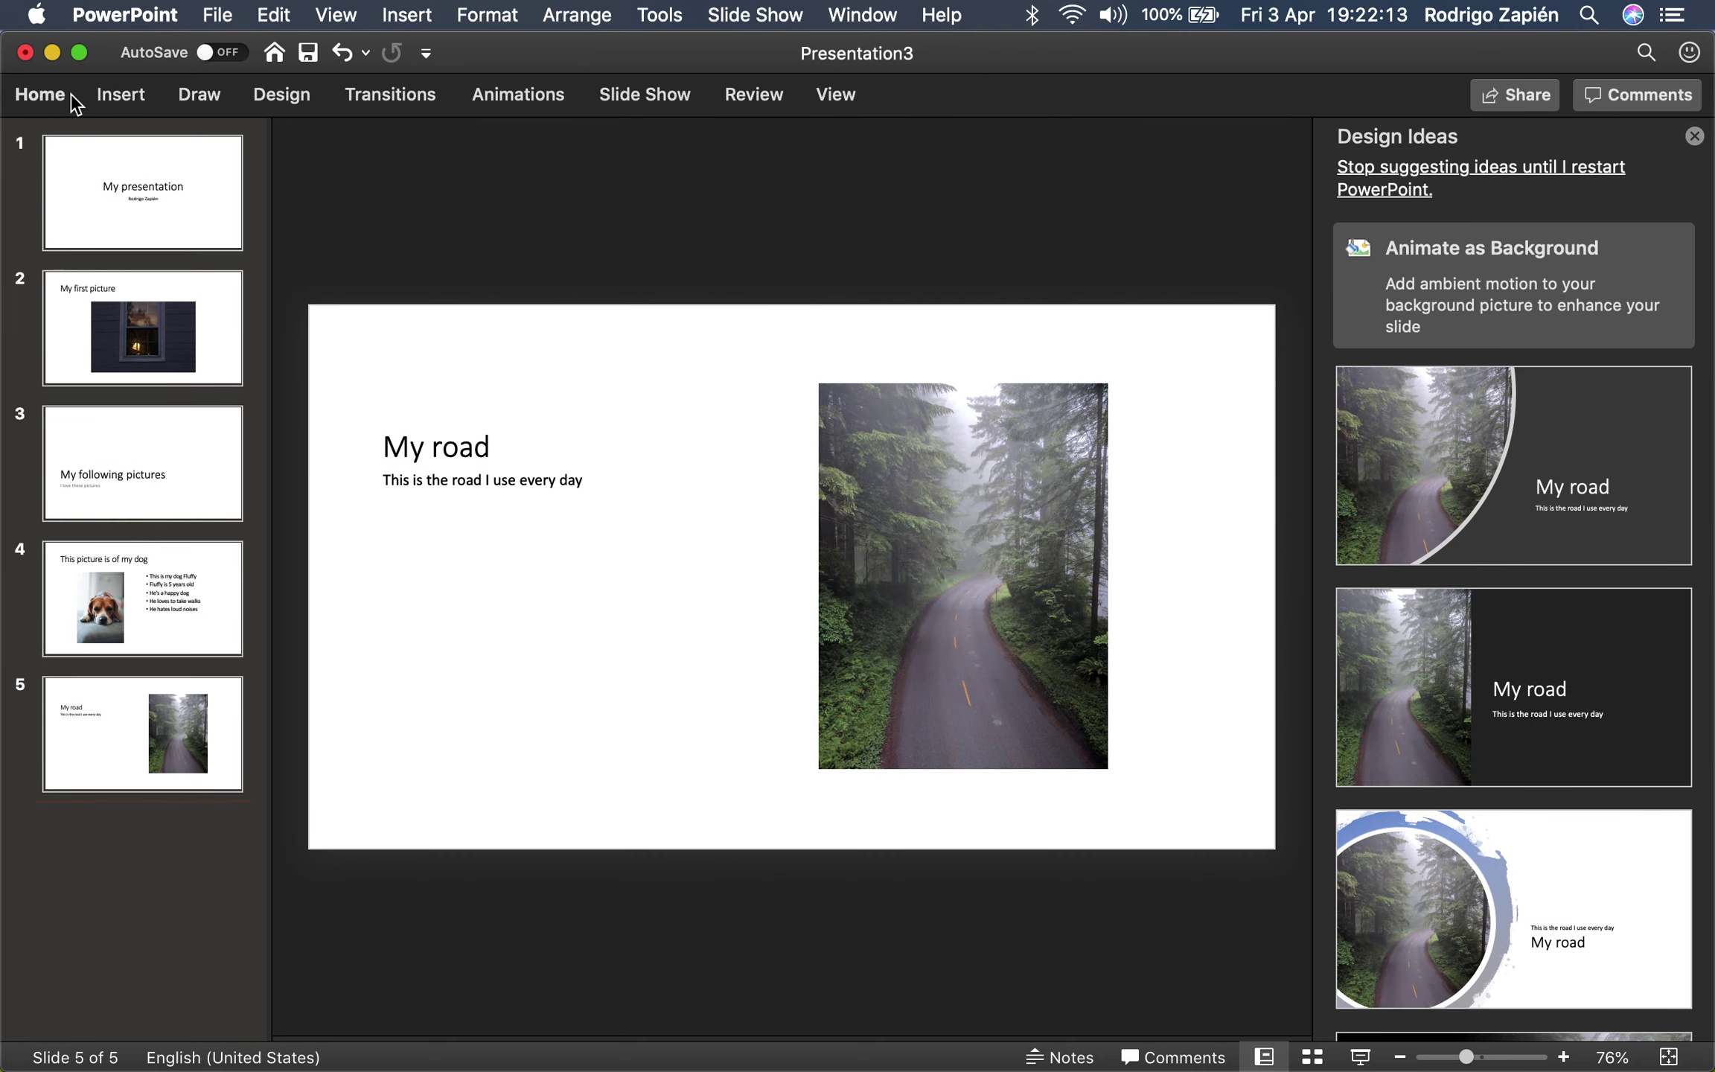
{"action": "left_click", "coordinate": [63, 96]}
- Add a blank slide 6 with a text box reading 'Thank you very much.'
{"action": "left_click", "coordinate": [177, 149]}
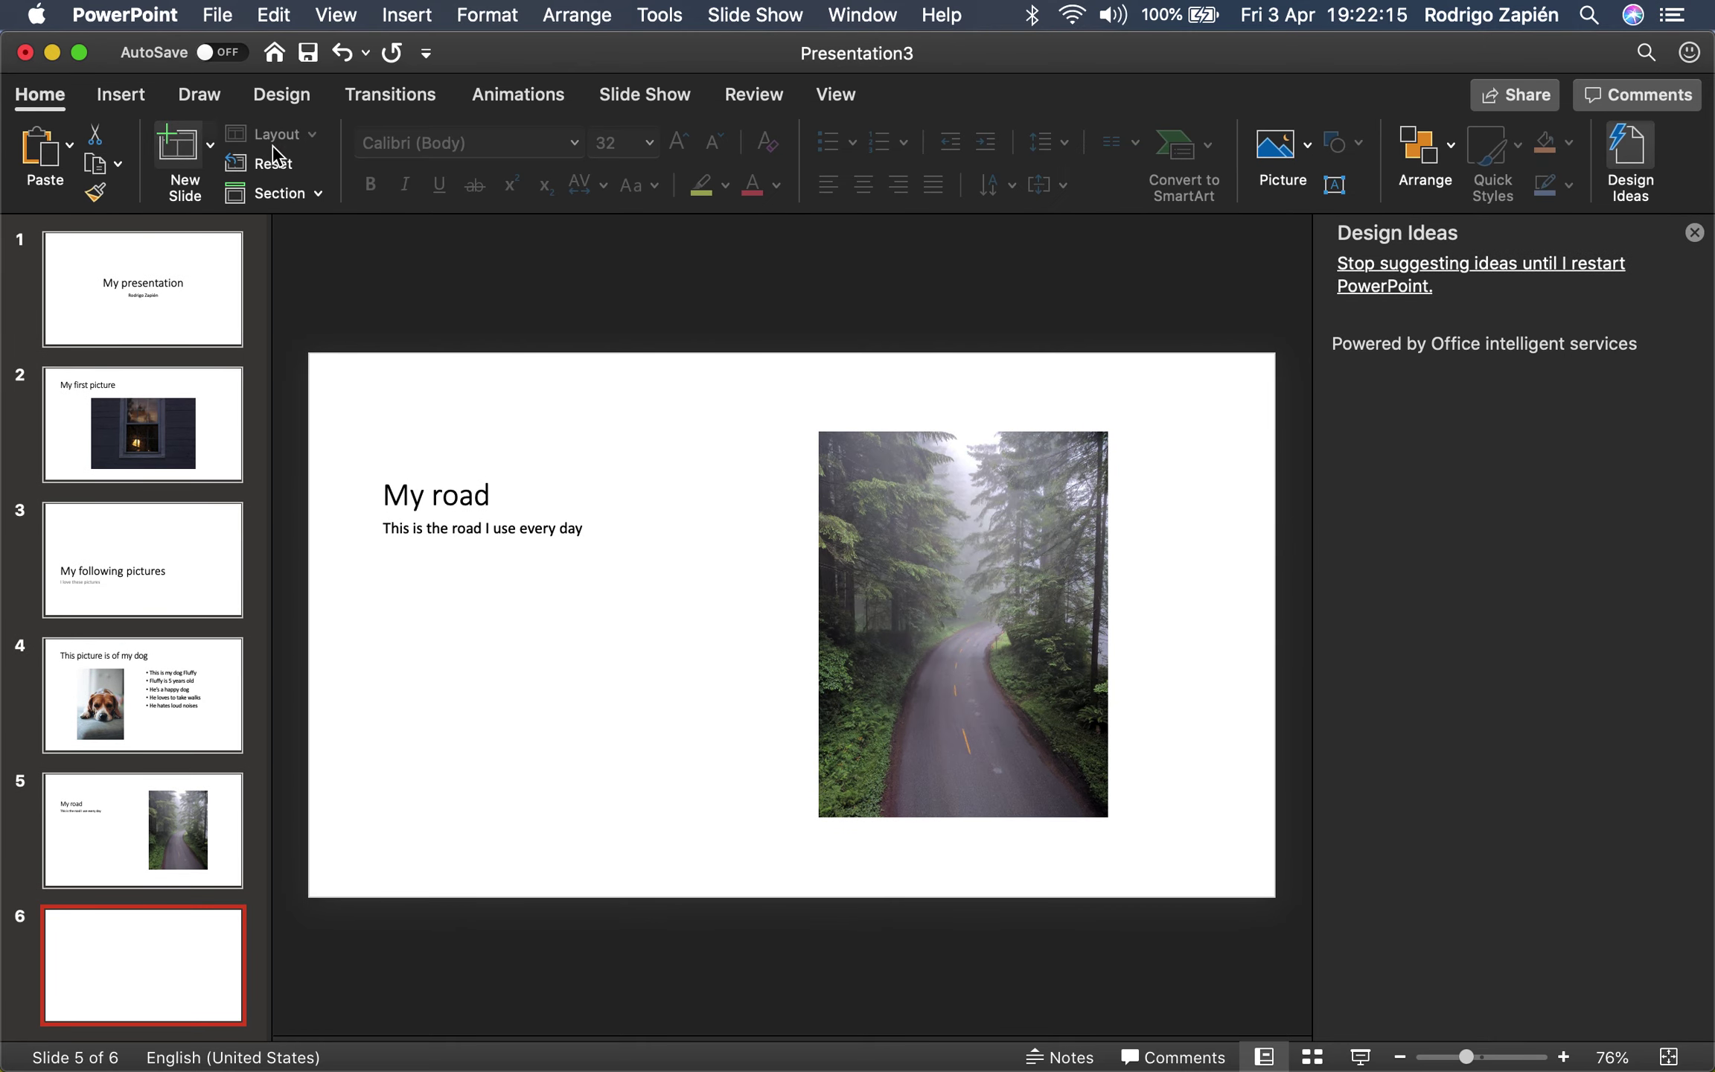
{"action": "left_click", "coordinate": [277, 134]}
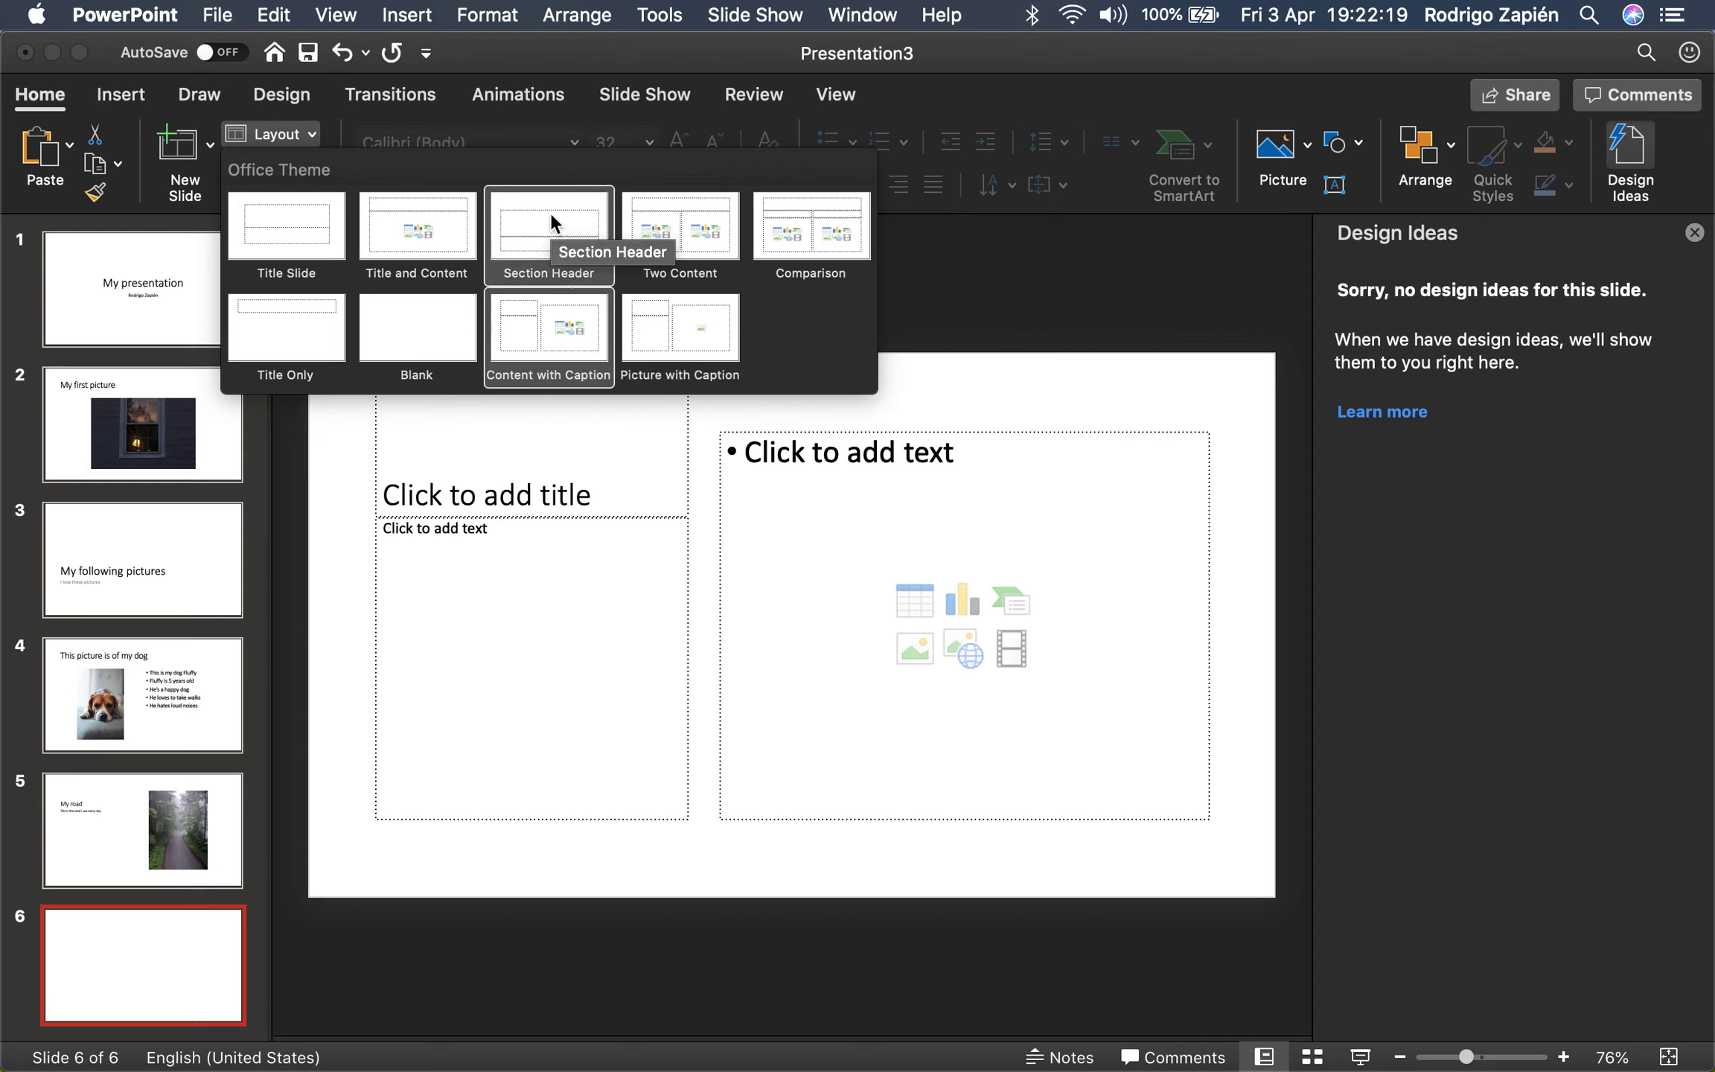
{"action": "left_click", "coordinate": [423, 313]}
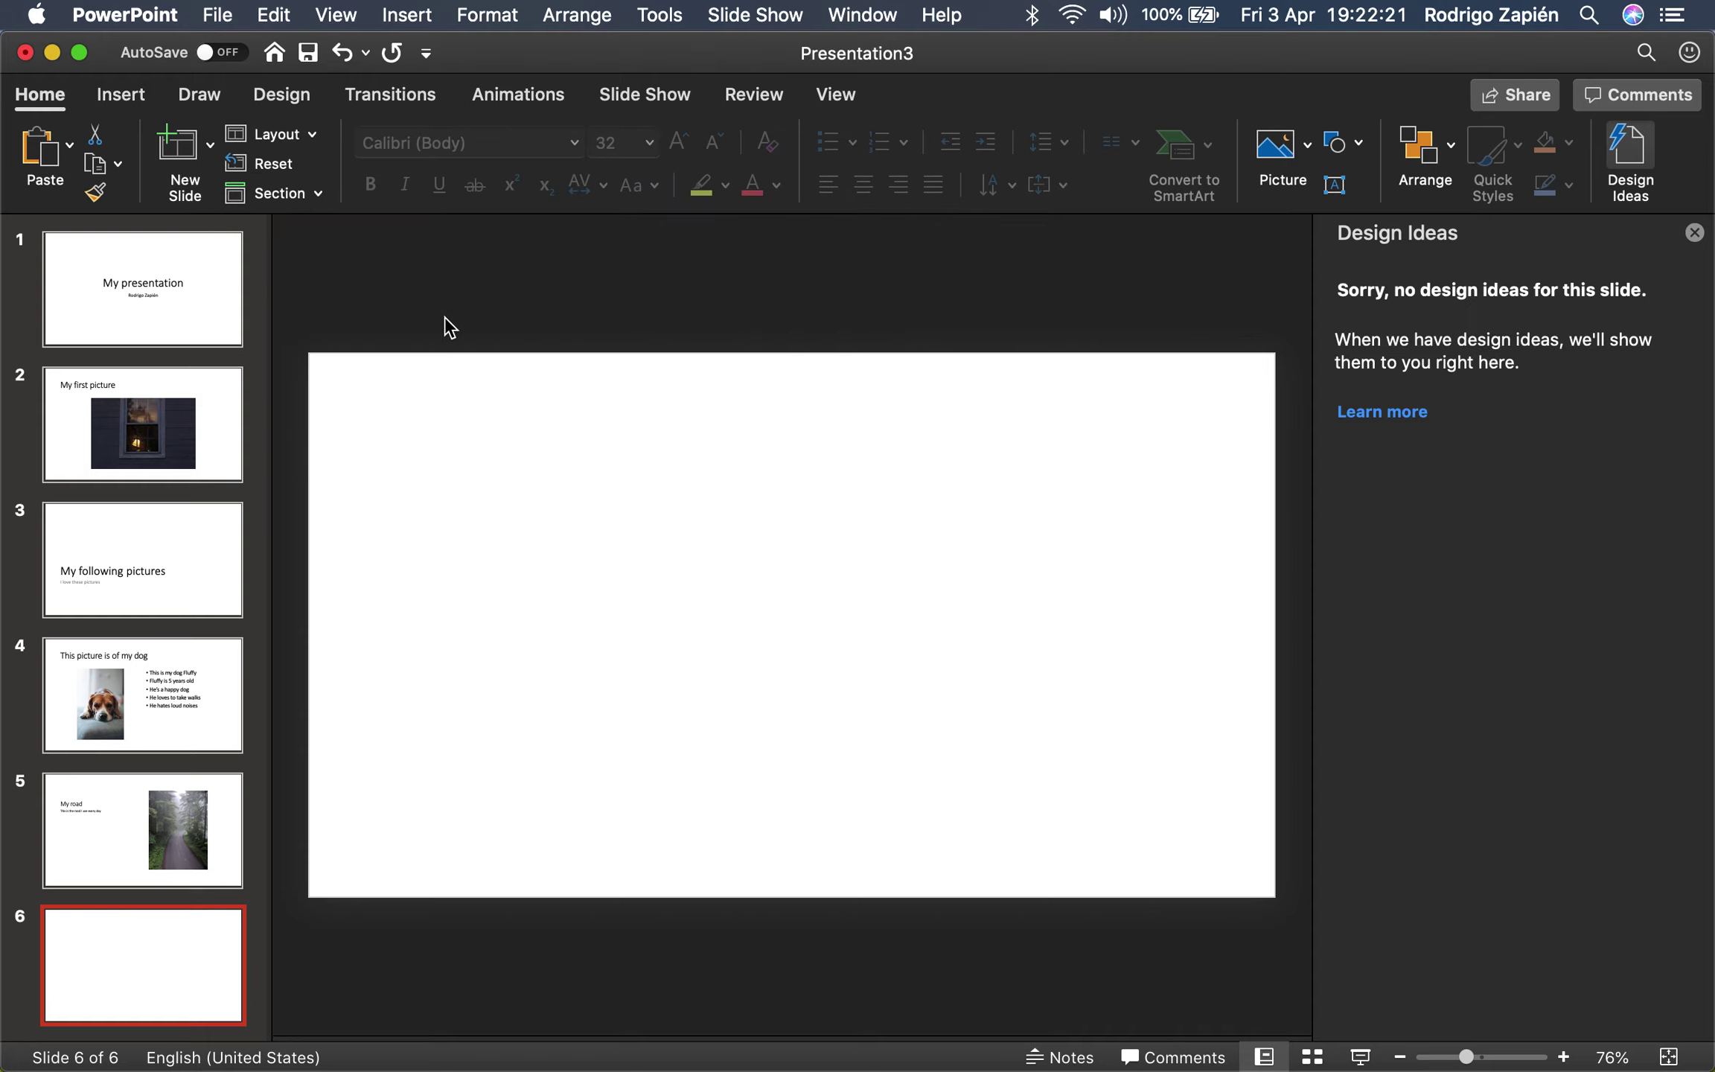
{"action": "left_click", "coordinate": [874, 628]}
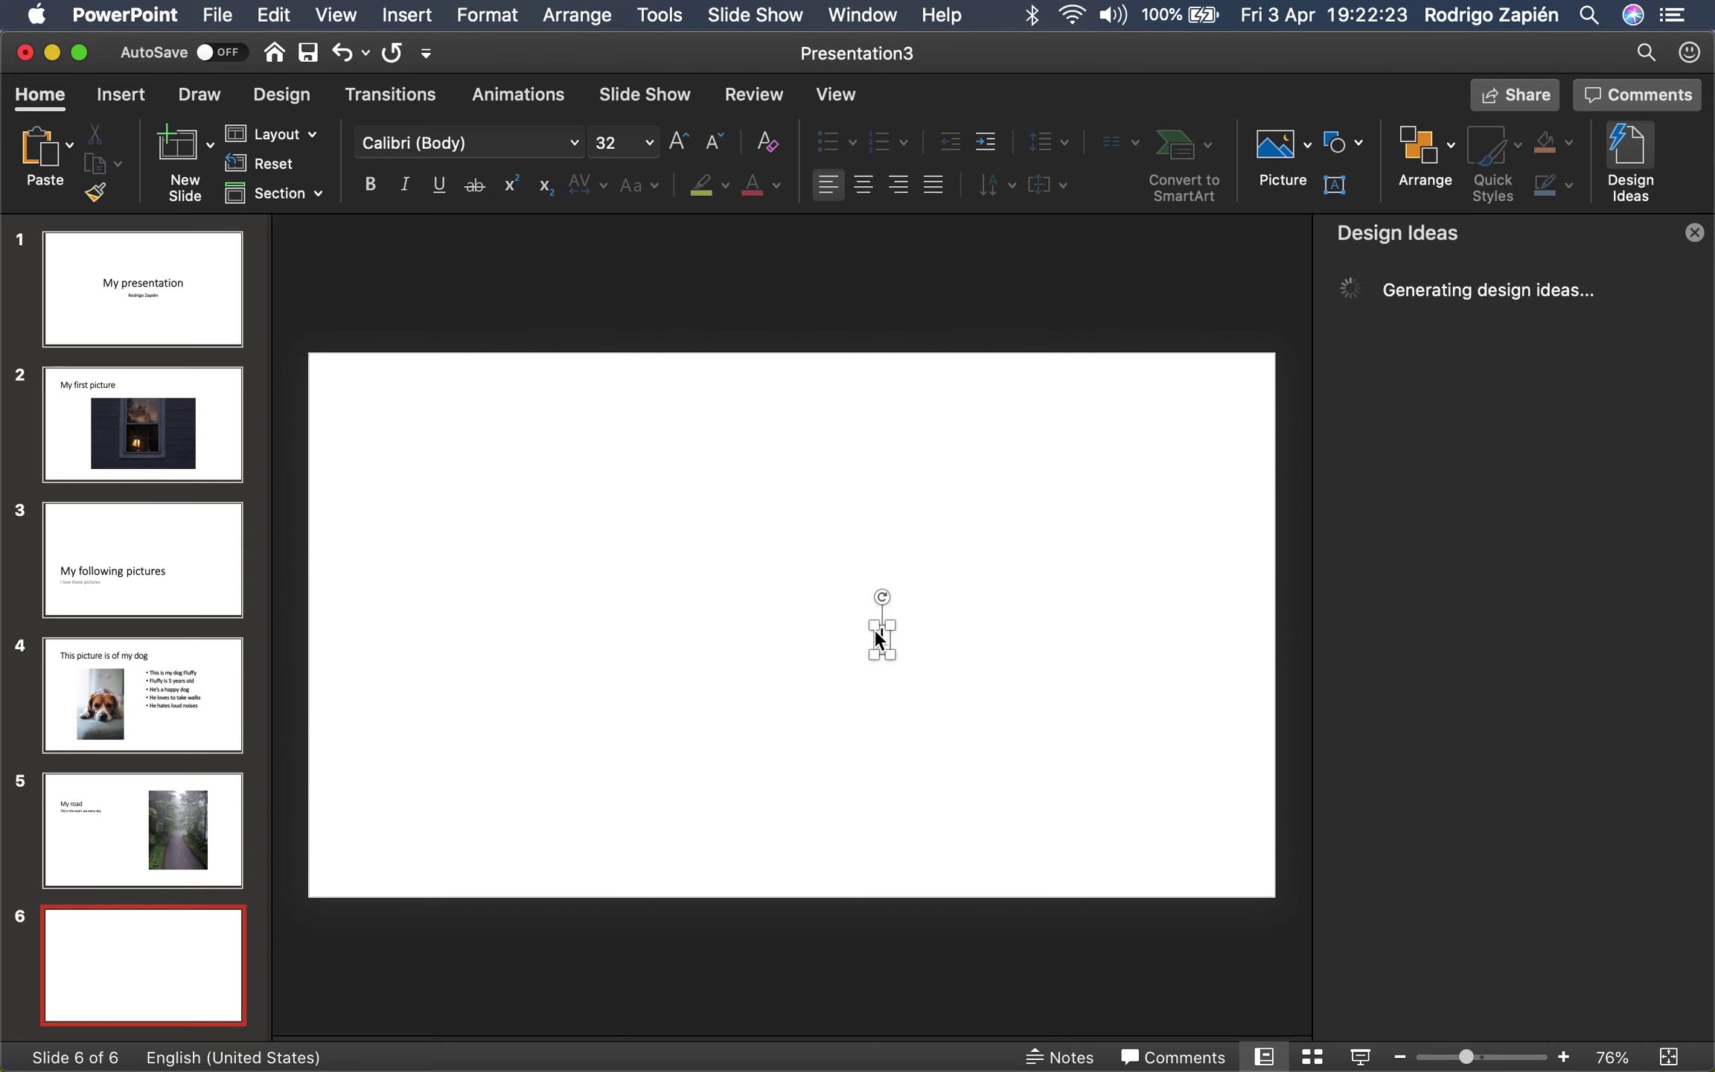
{"action": "type", "text": "Thank you very mych."}
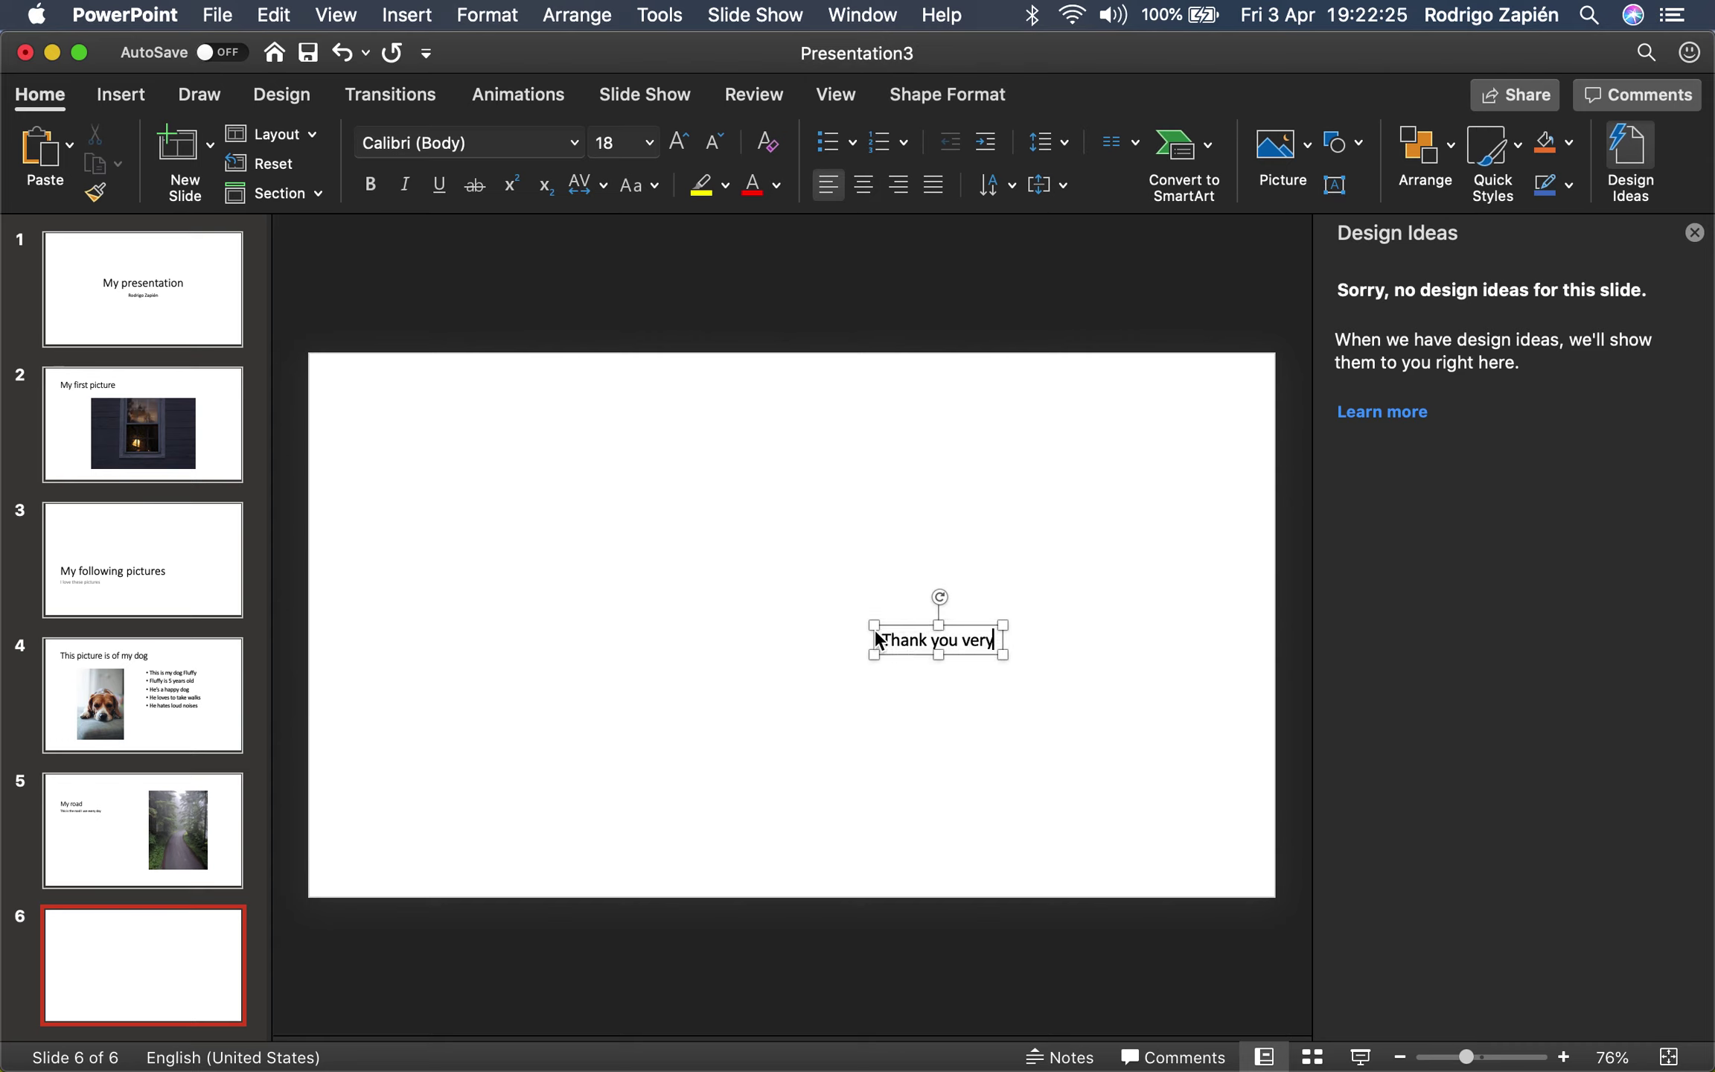
{"action": "key", "text": "BackSpace"}
{"action": "key", "text": "BackSpace"}
{"action": "key", "text": "BackSpace"}
{"action": "key", "text": "BackSpace"}
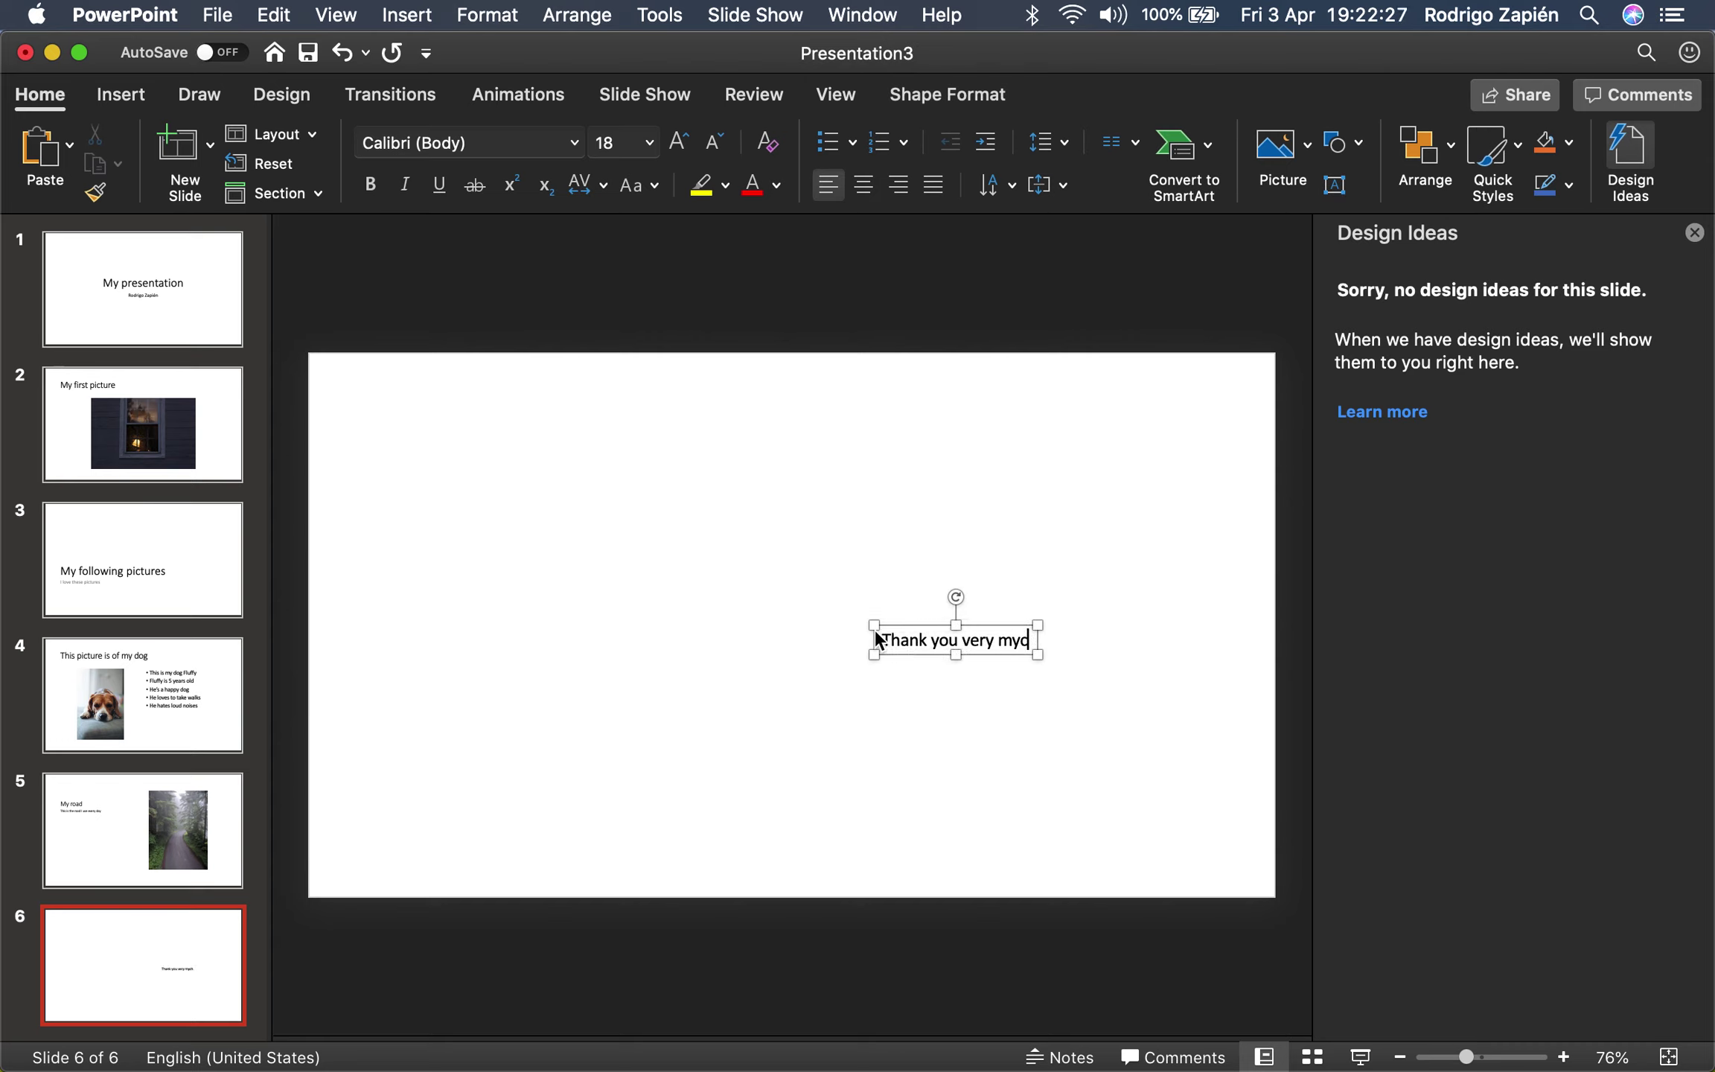
{"action": "type", "text": "uch."}
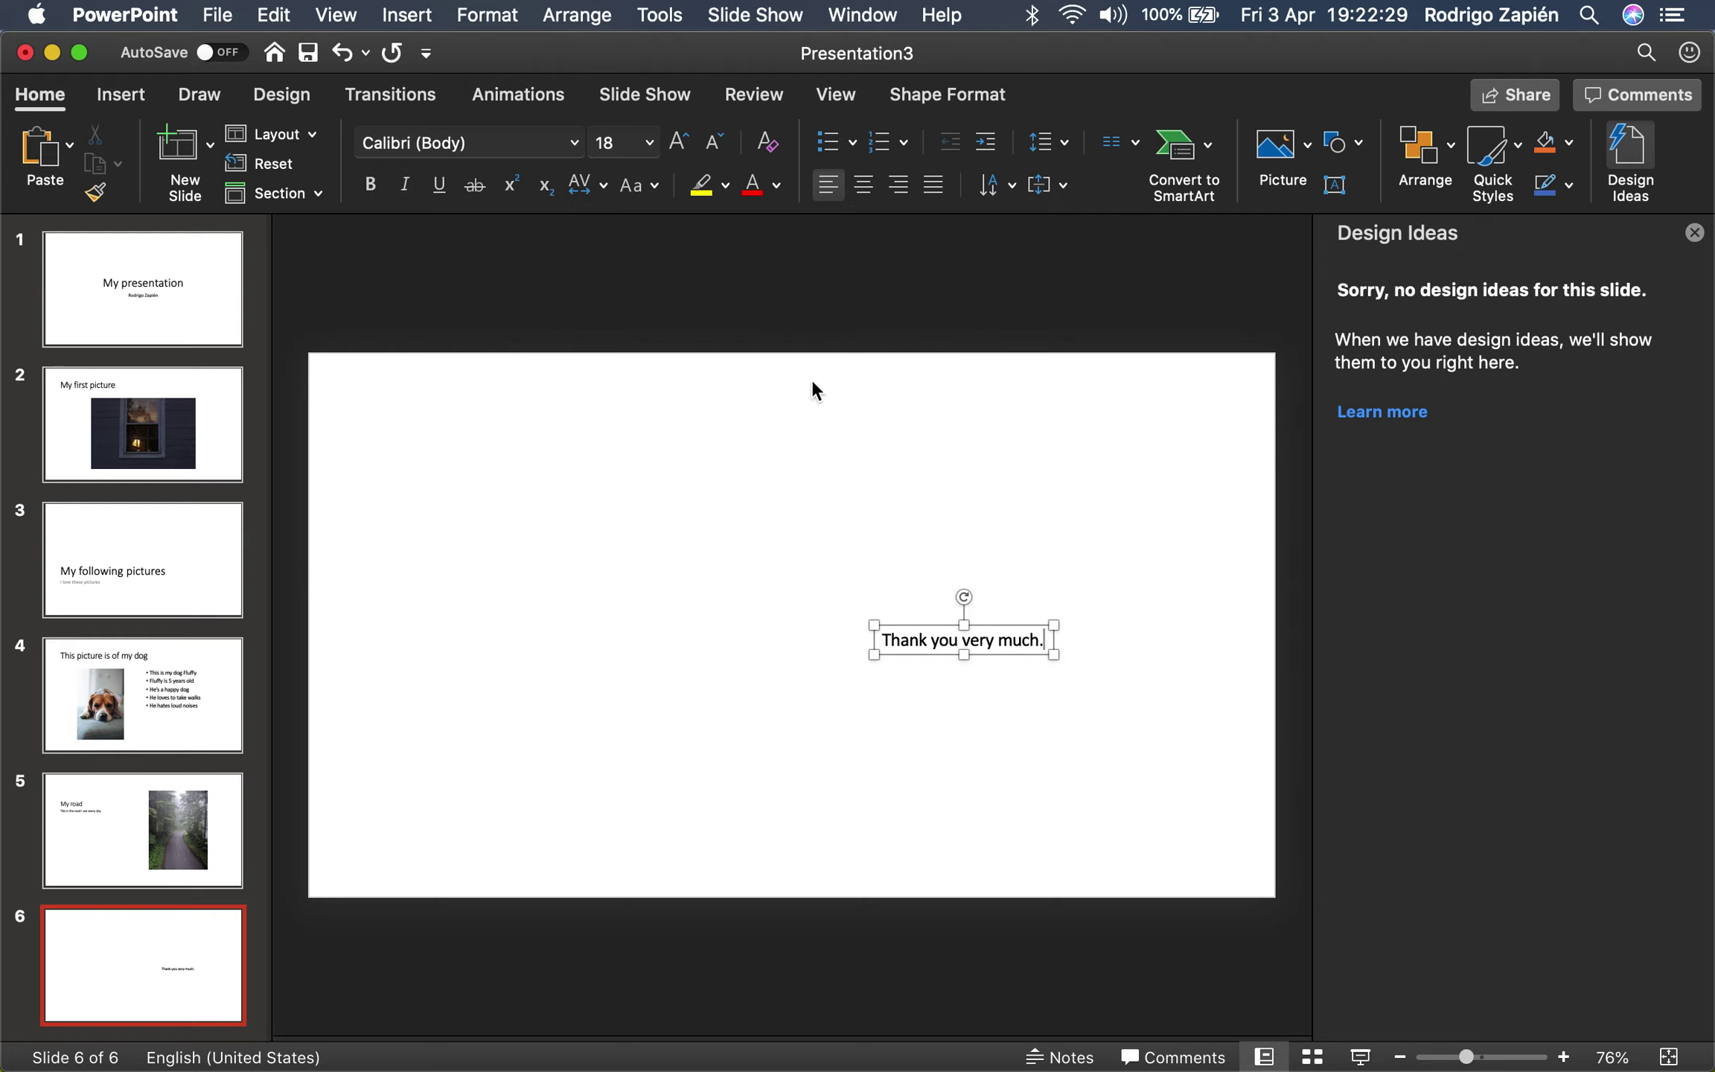
- Enlarge the thank-you text to 48 pt, centre it, and move the box to the lower right
{"action": "left_click", "coordinate": [678, 142]}
{"action": "left_click", "coordinate": [678, 141]}
{"action": "left_click", "coordinate": [678, 141]}
{"action": "left_click", "coordinate": [678, 142]}
{"action": "left_click", "coordinate": [678, 142]}
{"action": "left_click", "coordinate": [678, 142]}
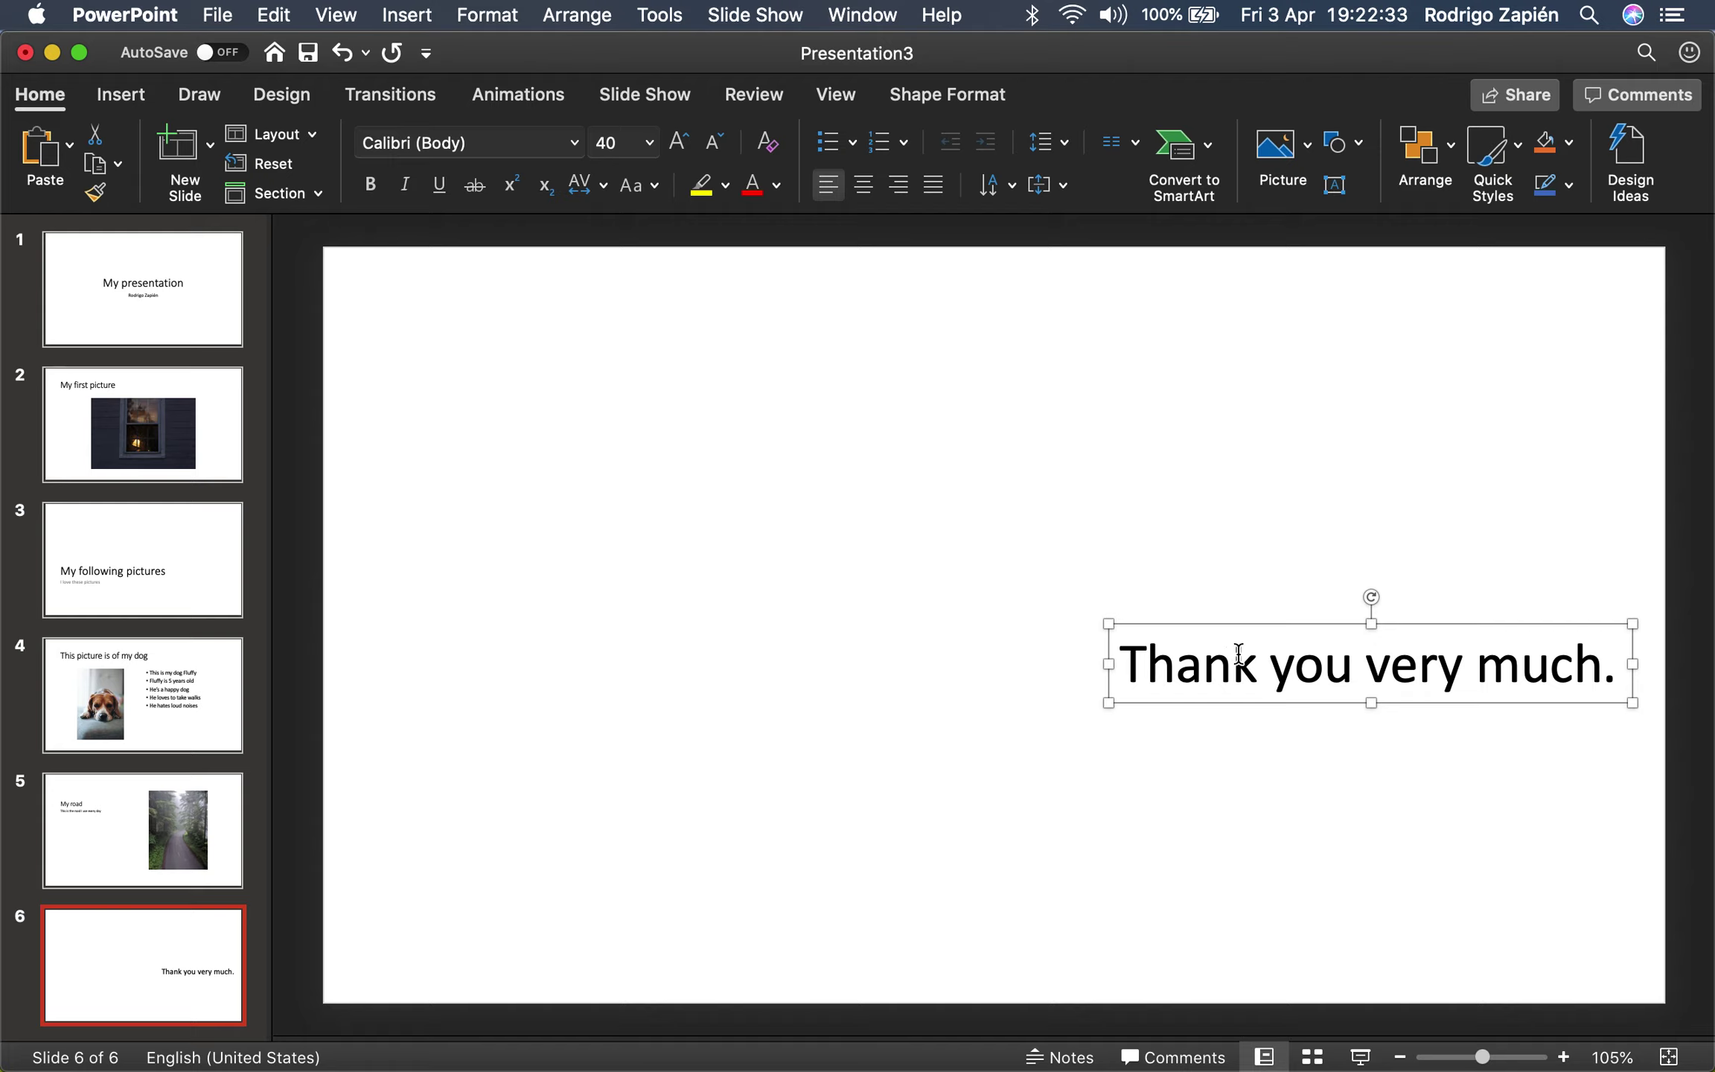
{"action": "left_click_drag", "start_coordinate": [1253, 628], "coordinate": [1113, 834]}
{"action": "left_click", "coordinate": [678, 141]}
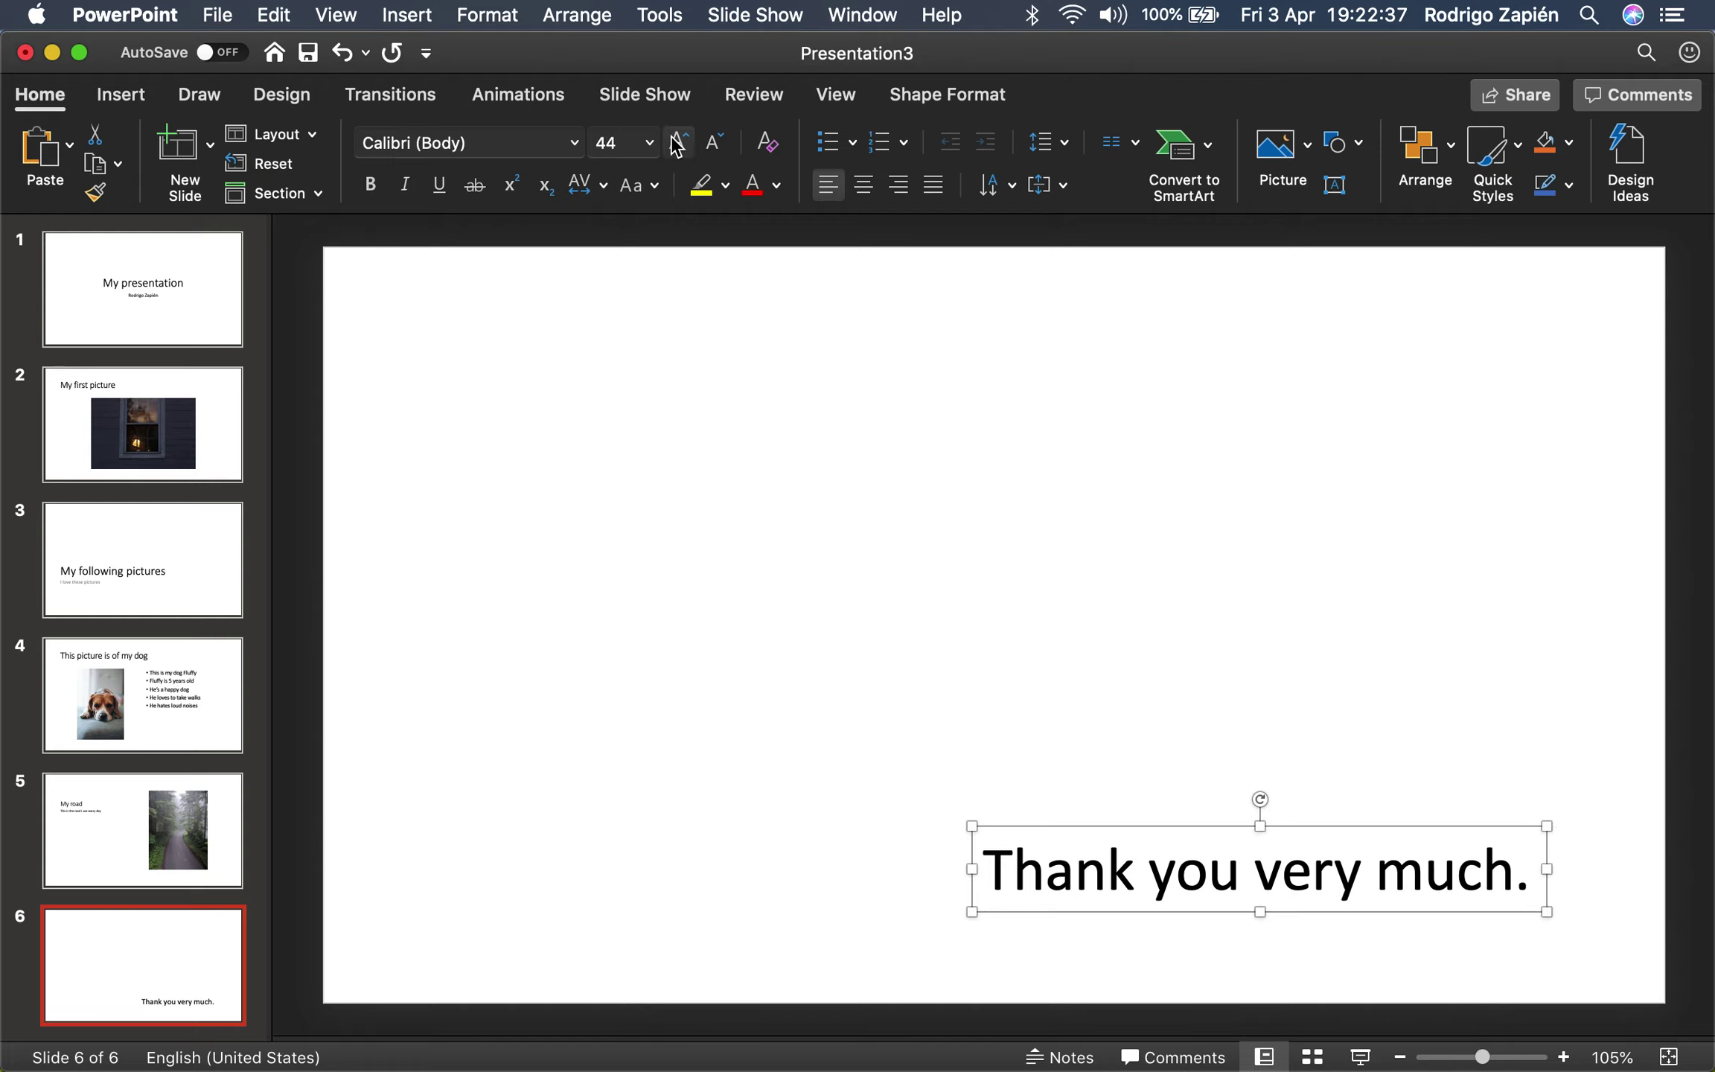
{"action": "left_click", "coordinate": [678, 142]}
{"action": "left_click", "coordinate": [900, 178]}
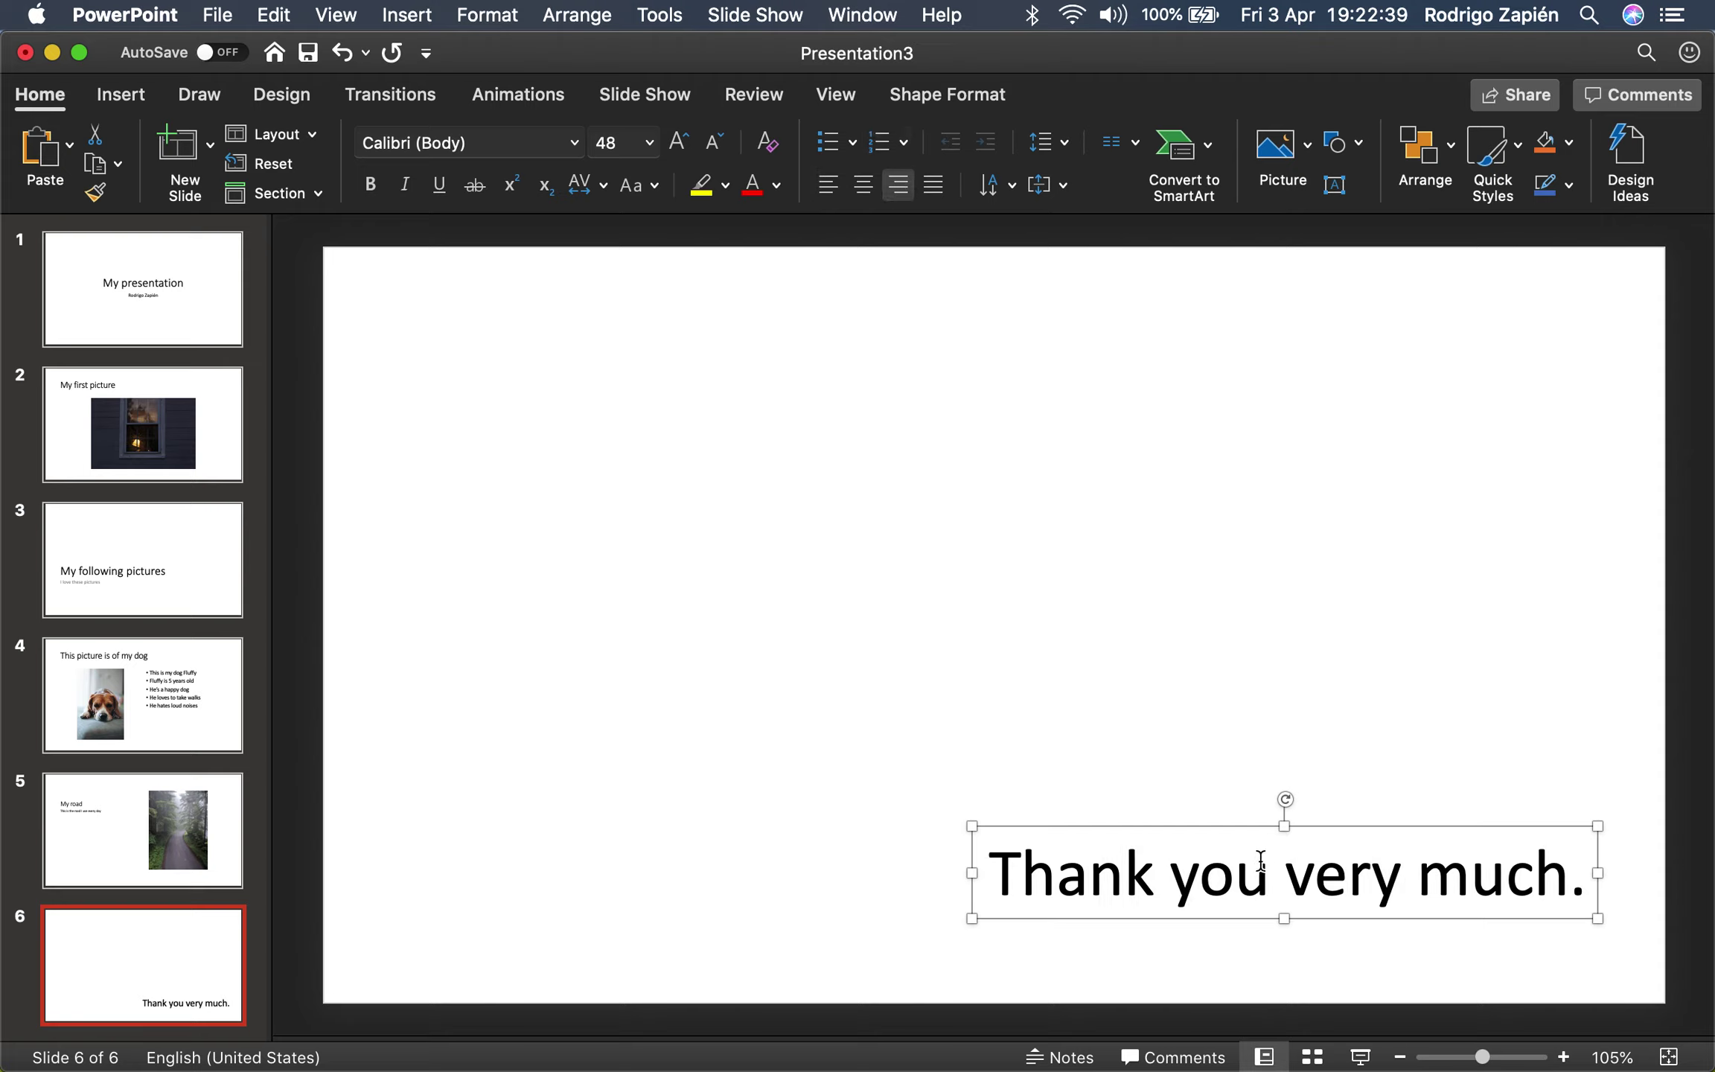
{"action": "left_click_drag", "start_coordinate": [1246, 829], "coordinate": [1123, 795]}
{"action": "left_click", "coordinate": [861, 185]}
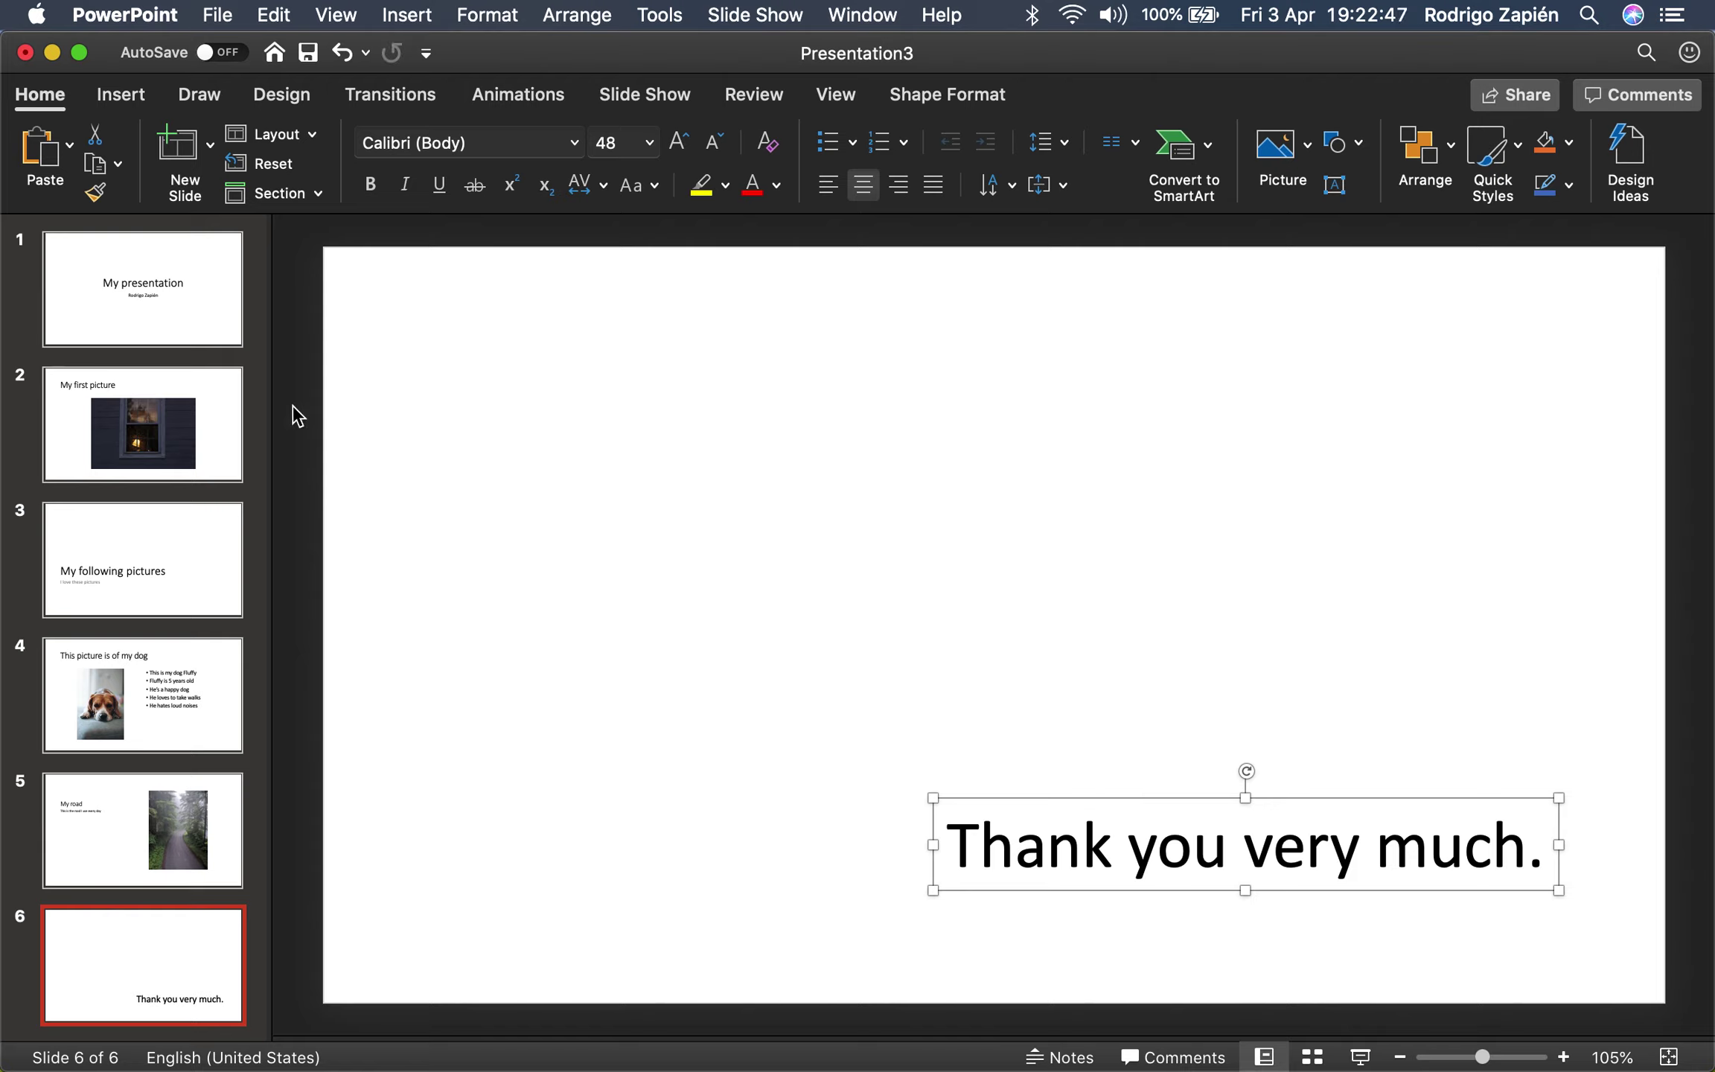
{"action": "left_click", "coordinate": [663, 496]}
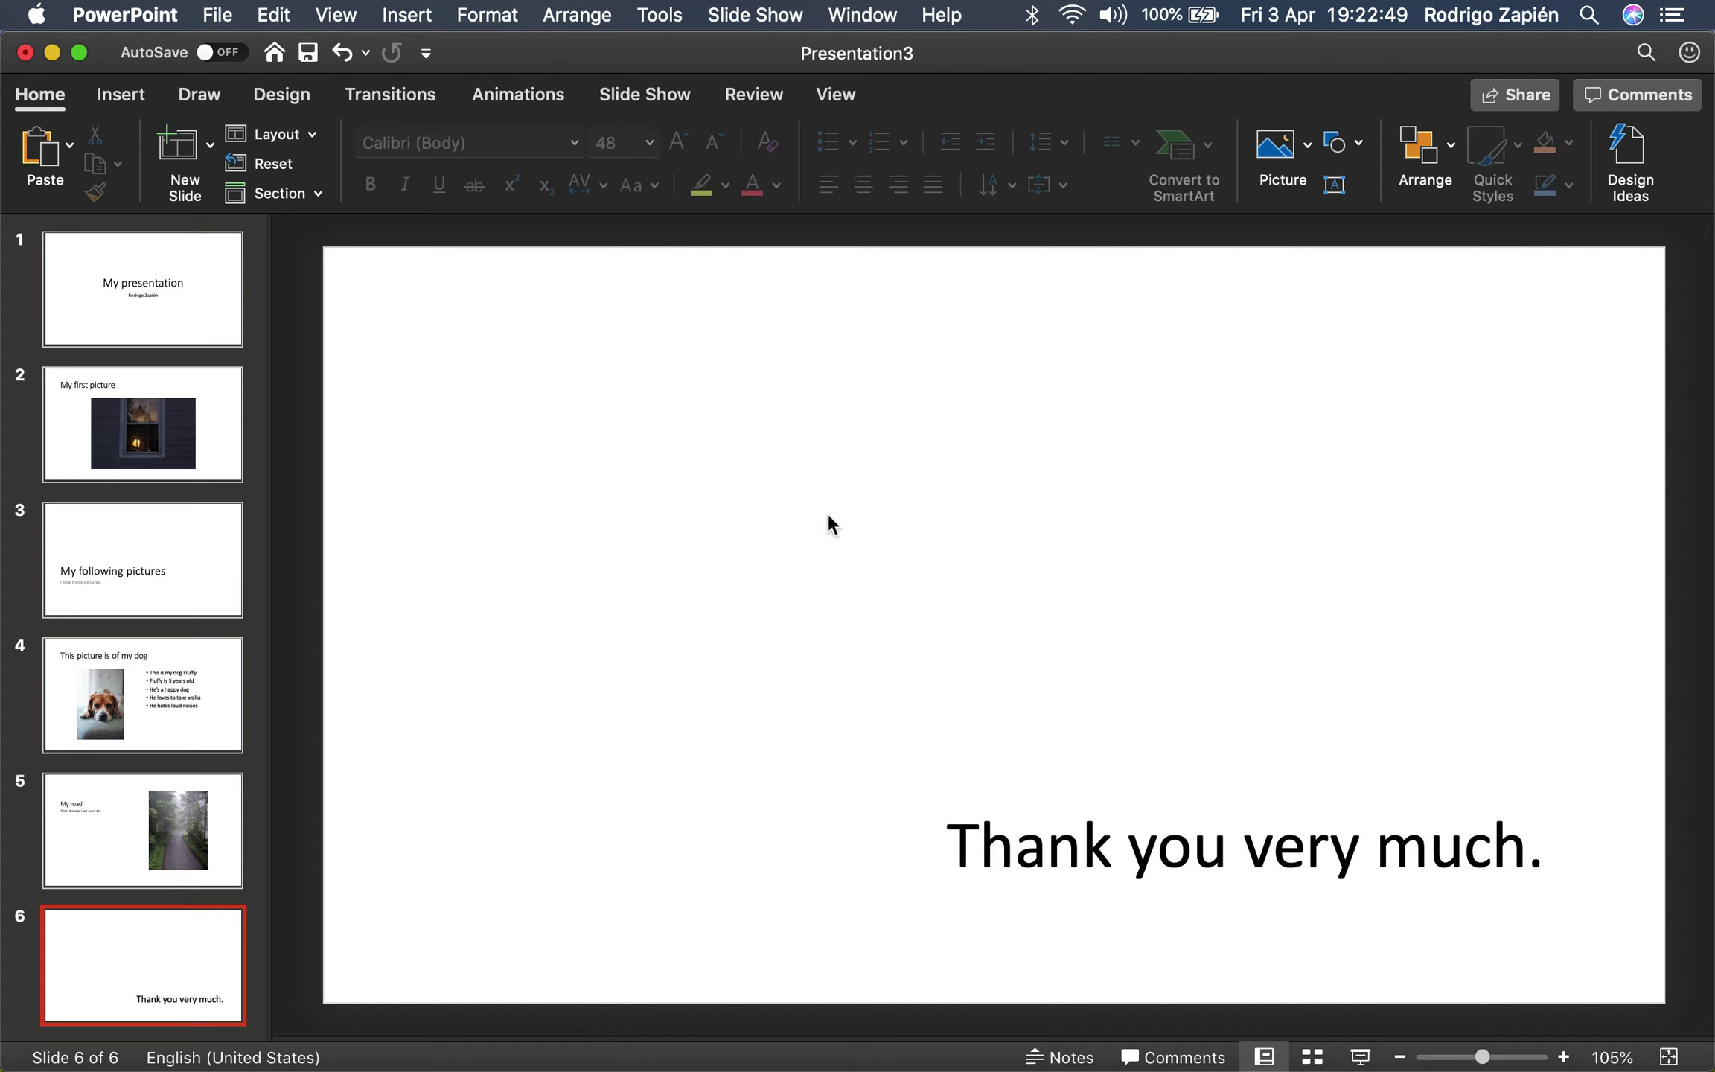
- Drop the desktop pier photo onto slide 6, resize it to about 18.8 × 11.7 cm, place it upper left
{"action": "left_click", "coordinate": [1277, 145]}
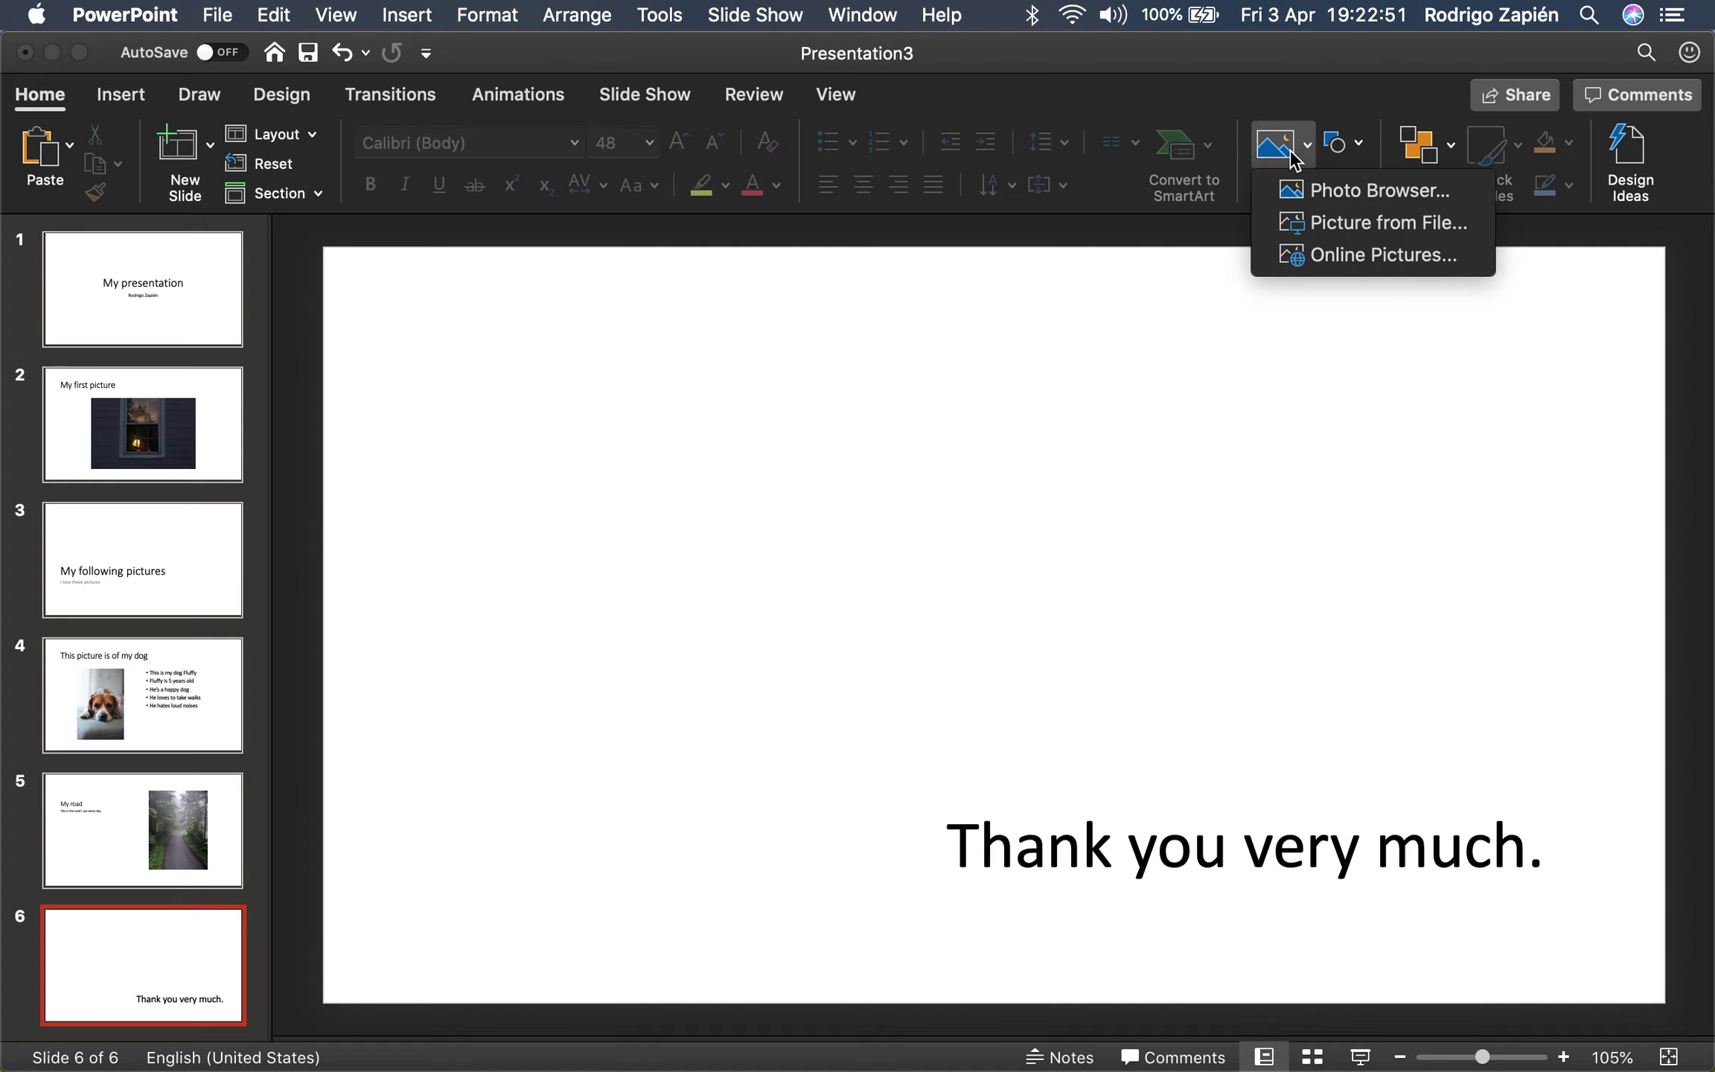
{"action": "left_click", "coordinate": [1317, 195]}
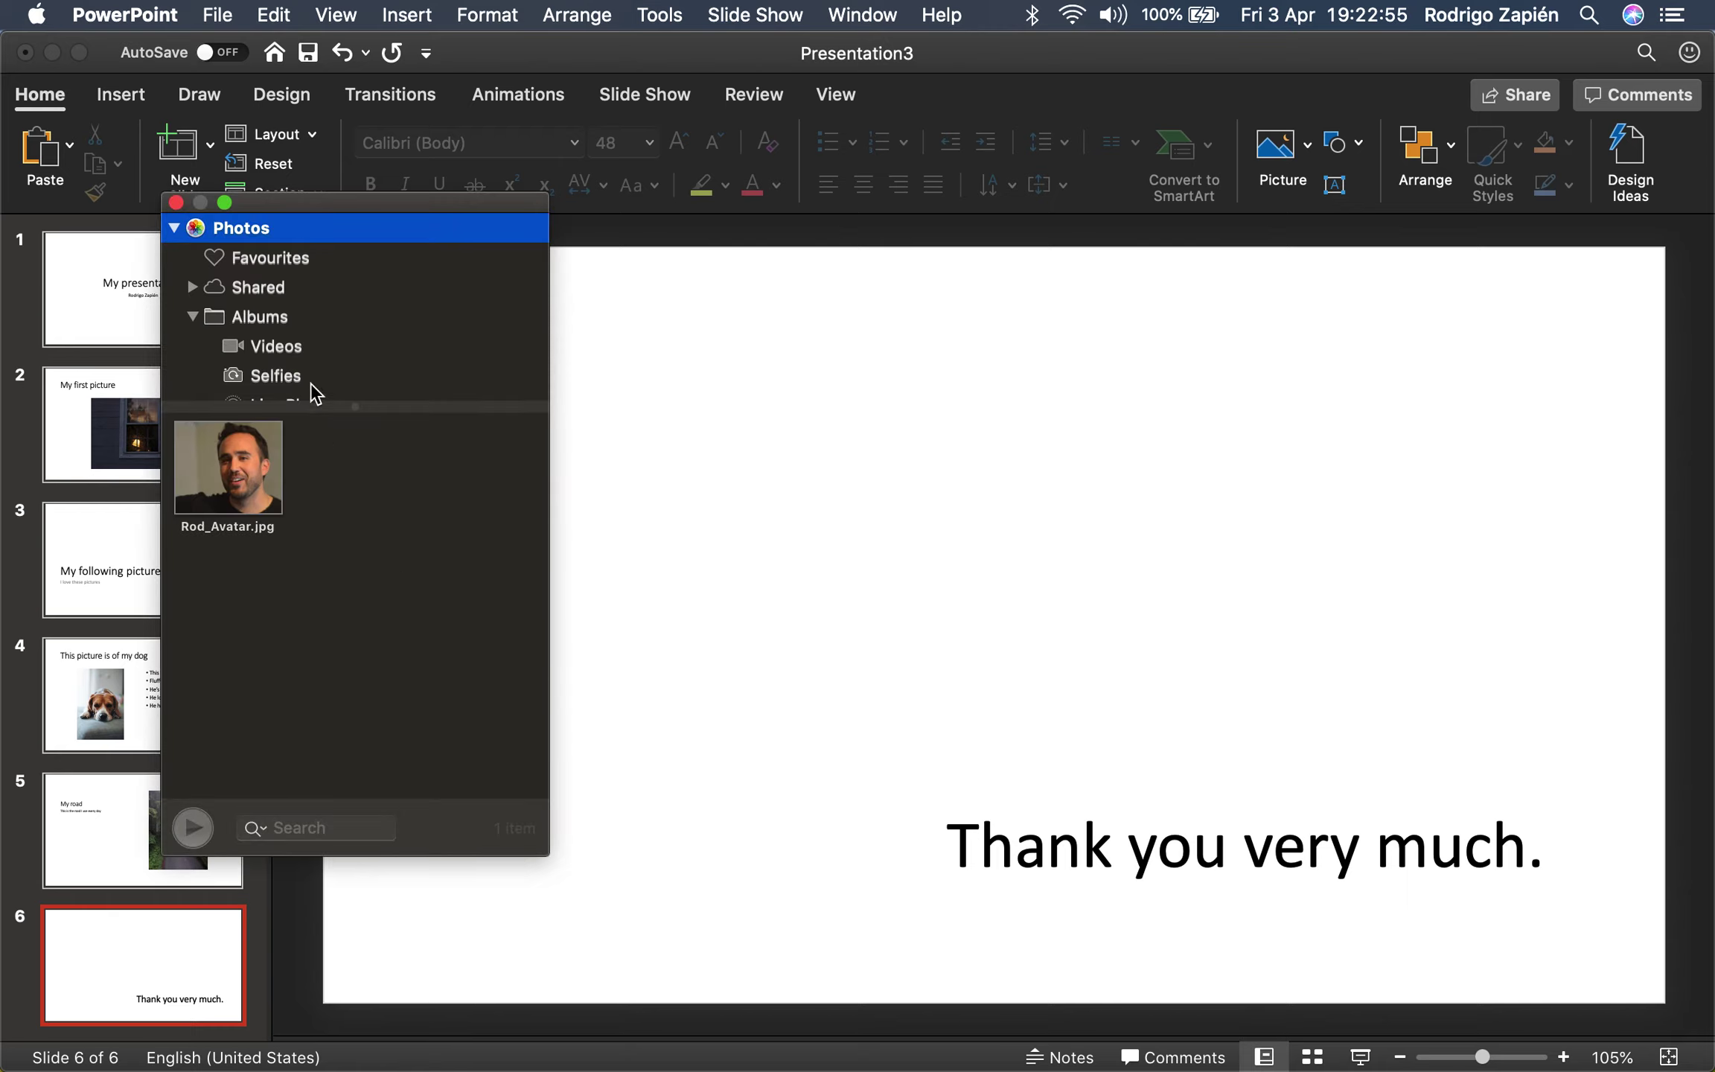
{"action": "left_click", "coordinate": [177, 203]}
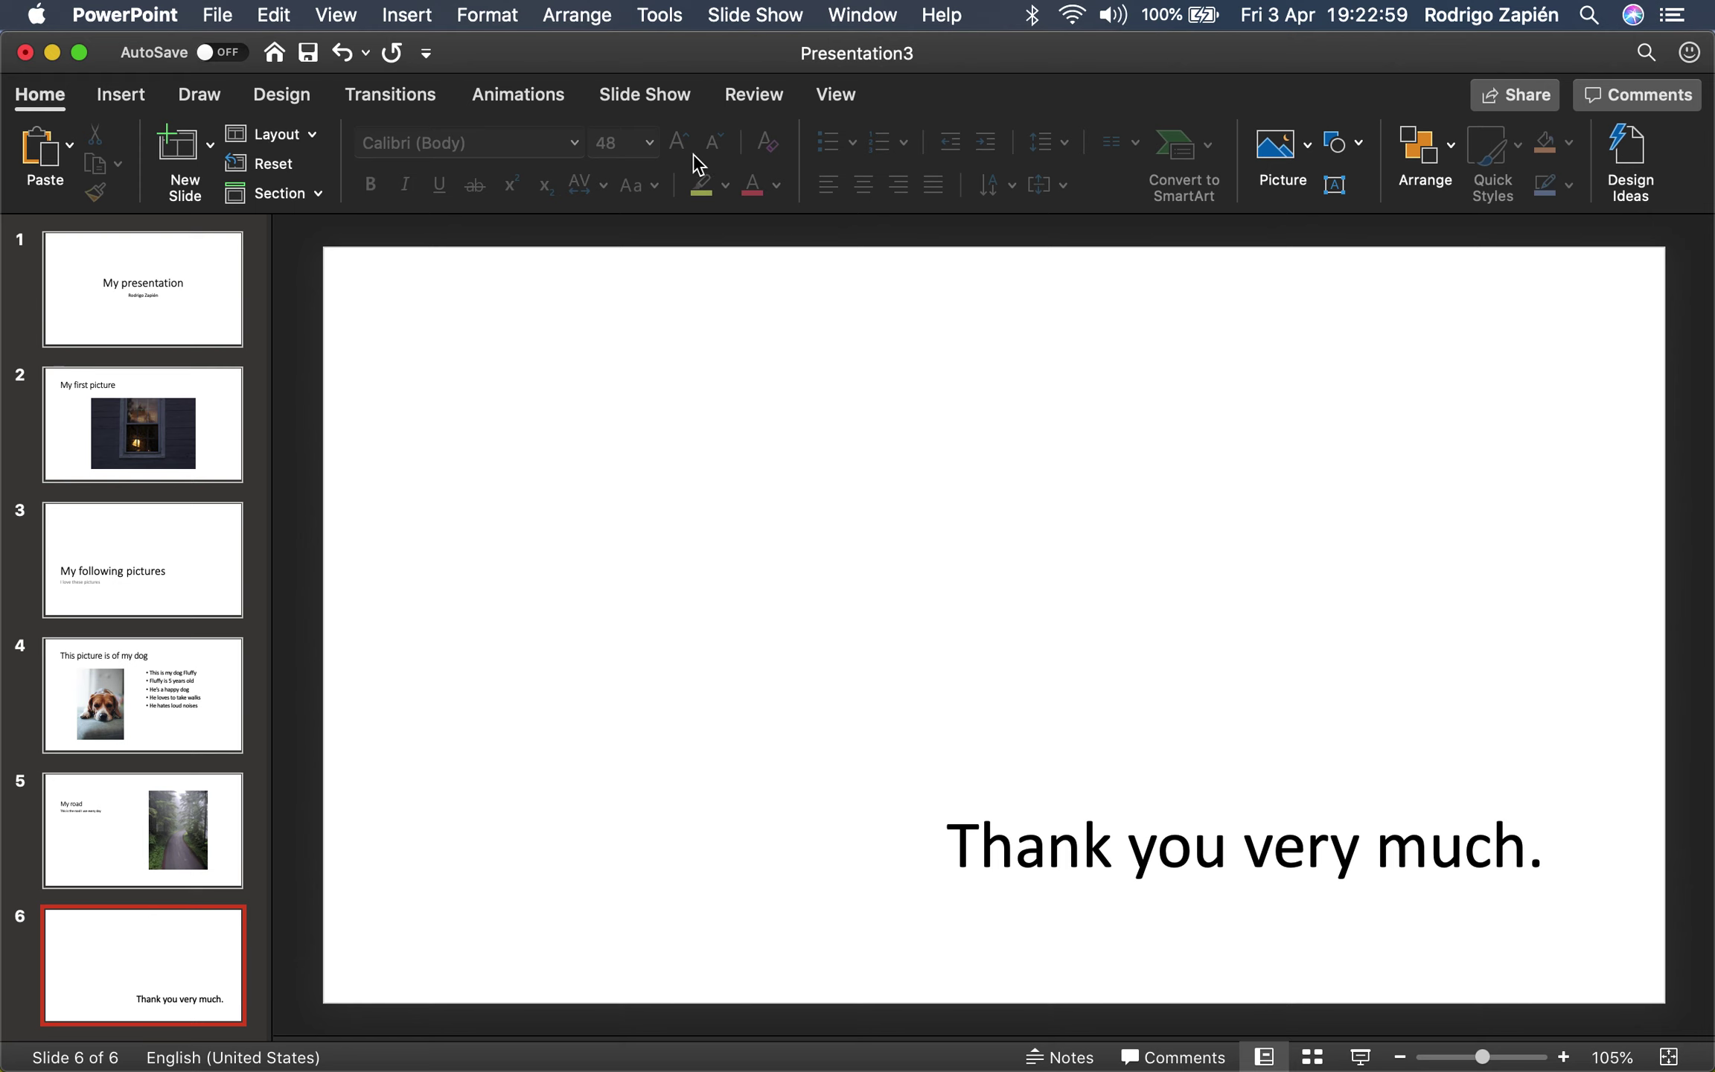
{"action": "left_click_drag", "start_coordinate": [770, 61], "coordinate": [274, 97]}
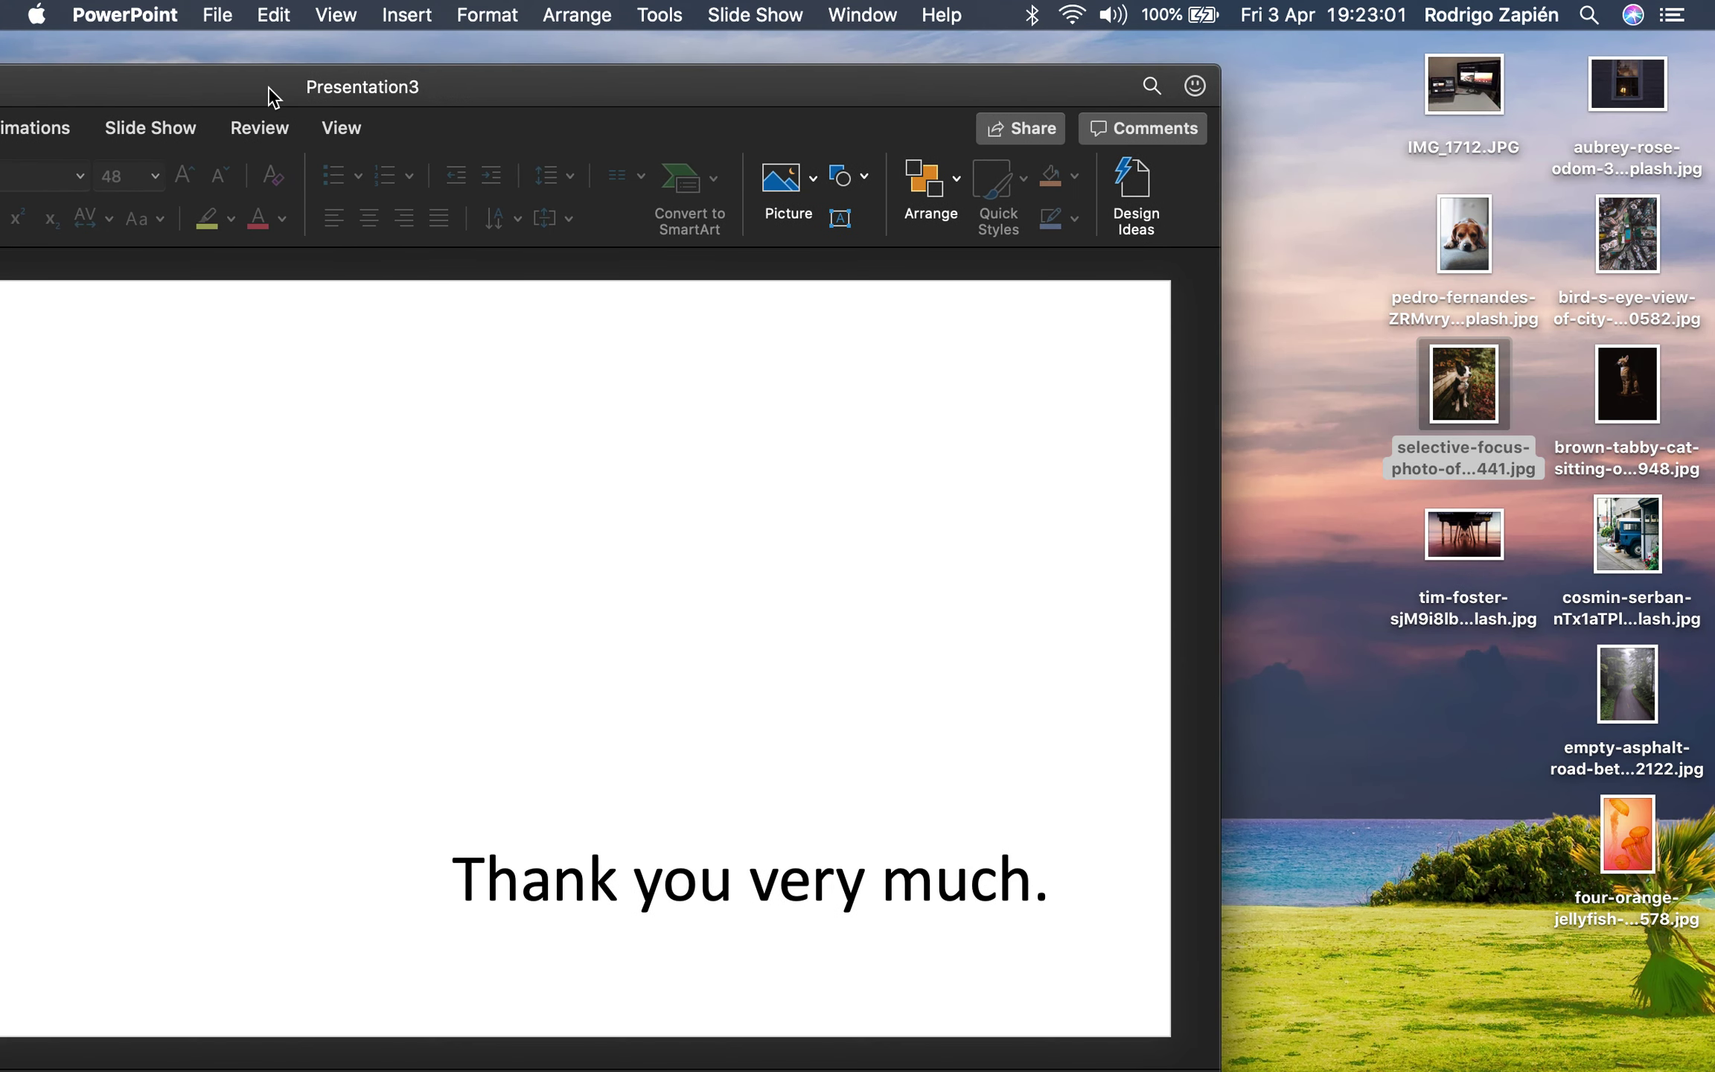
{"action": "left_click", "coordinate": [1634, 240]}
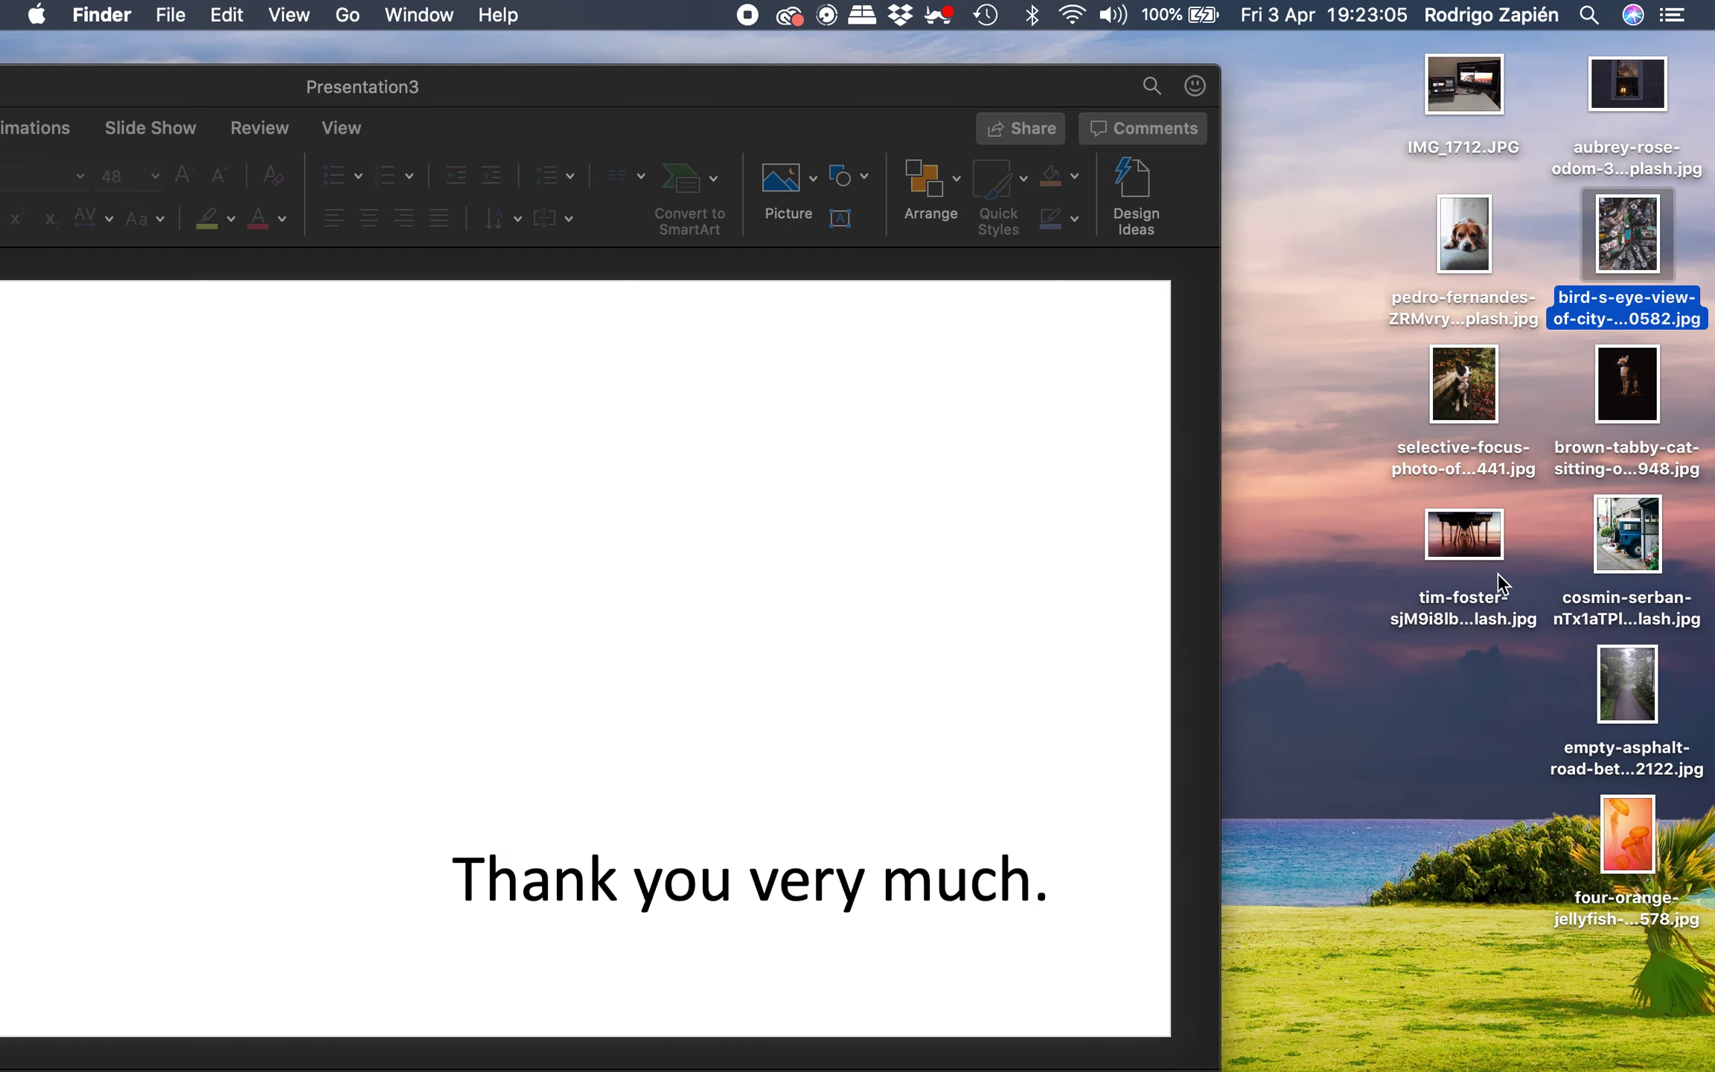
{"action": "left_click_drag", "start_coordinate": [1470, 573], "coordinate": [322, 543]}
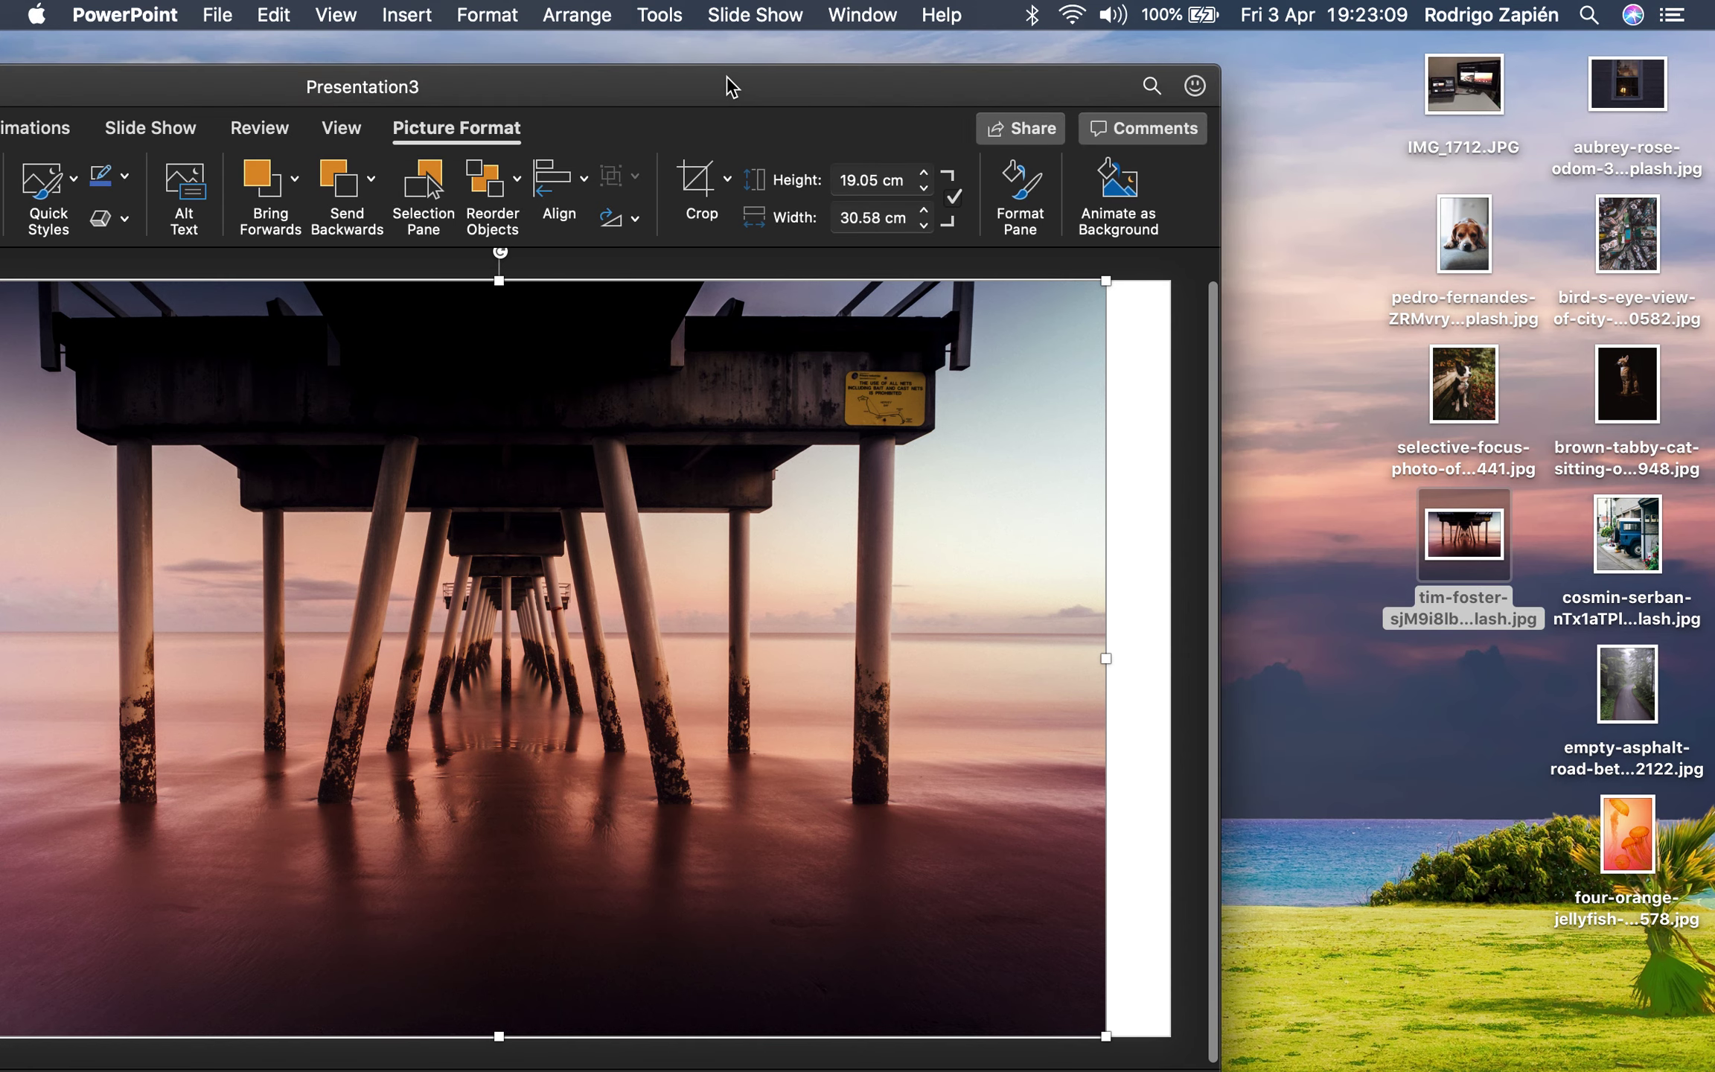
{"action": "double_click", "coordinate": [730, 85]}
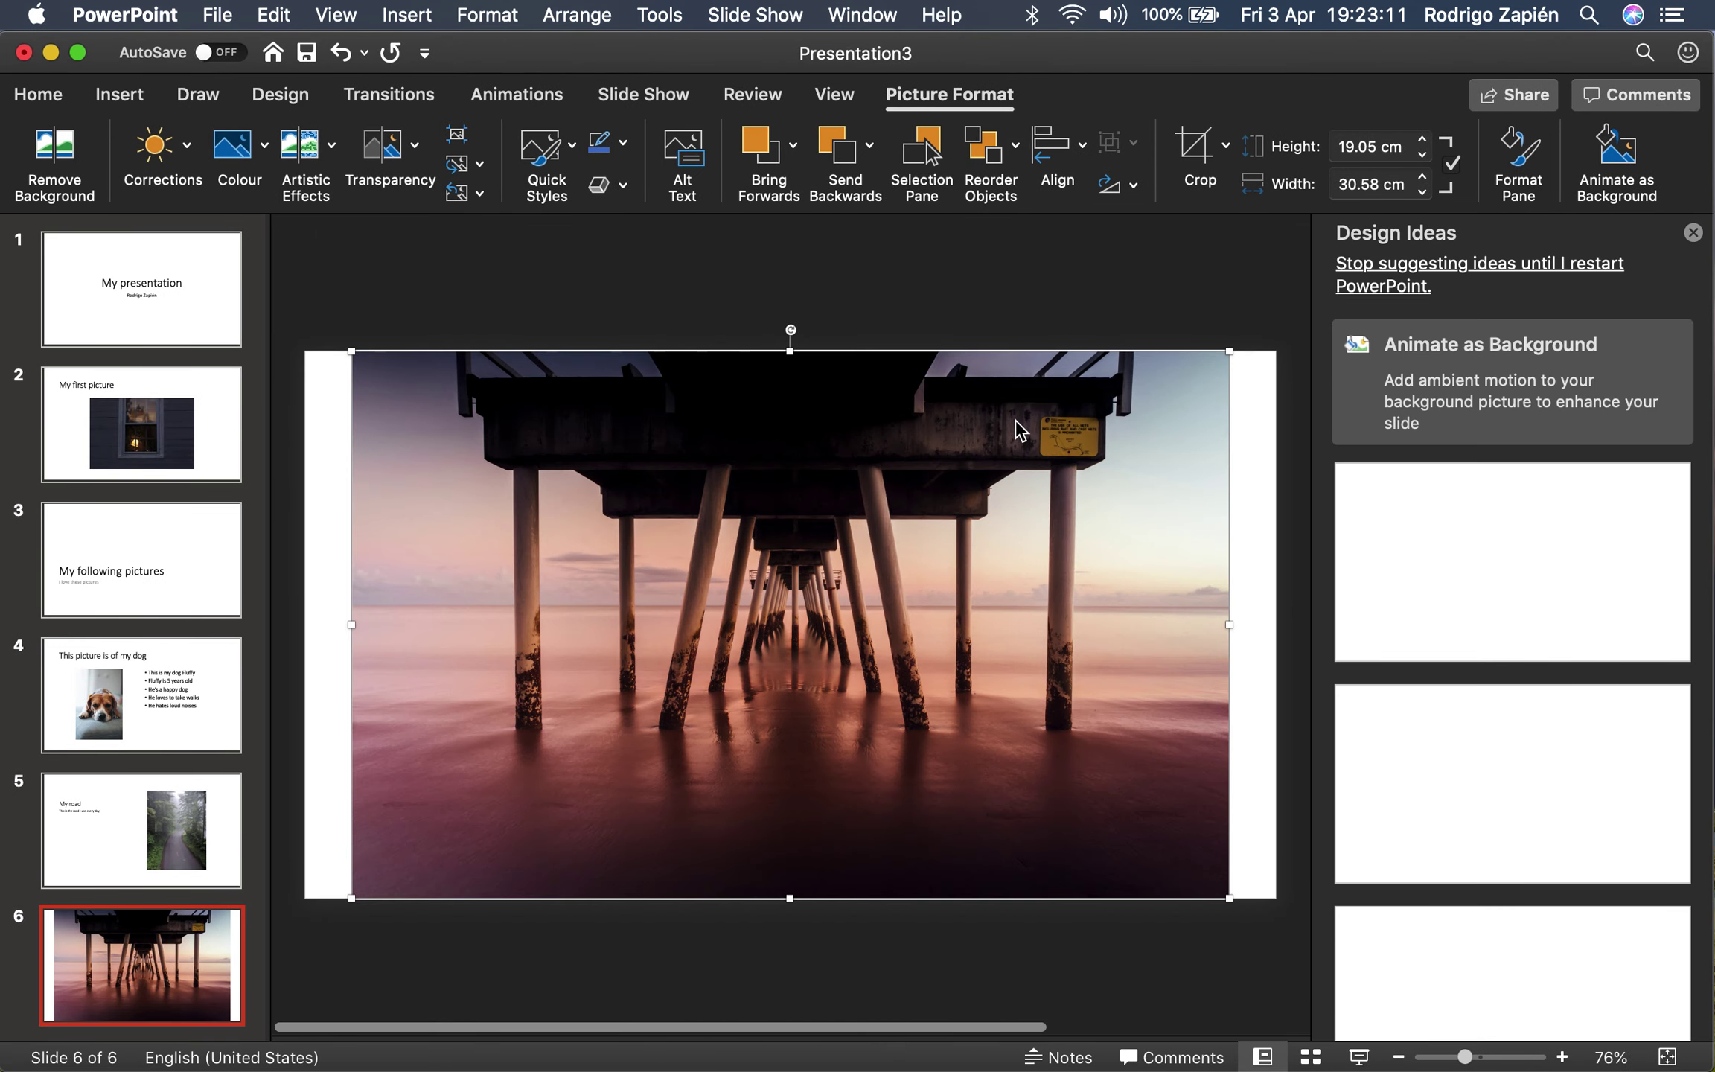
{"action": "left_click", "coordinate": [1694, 234]}
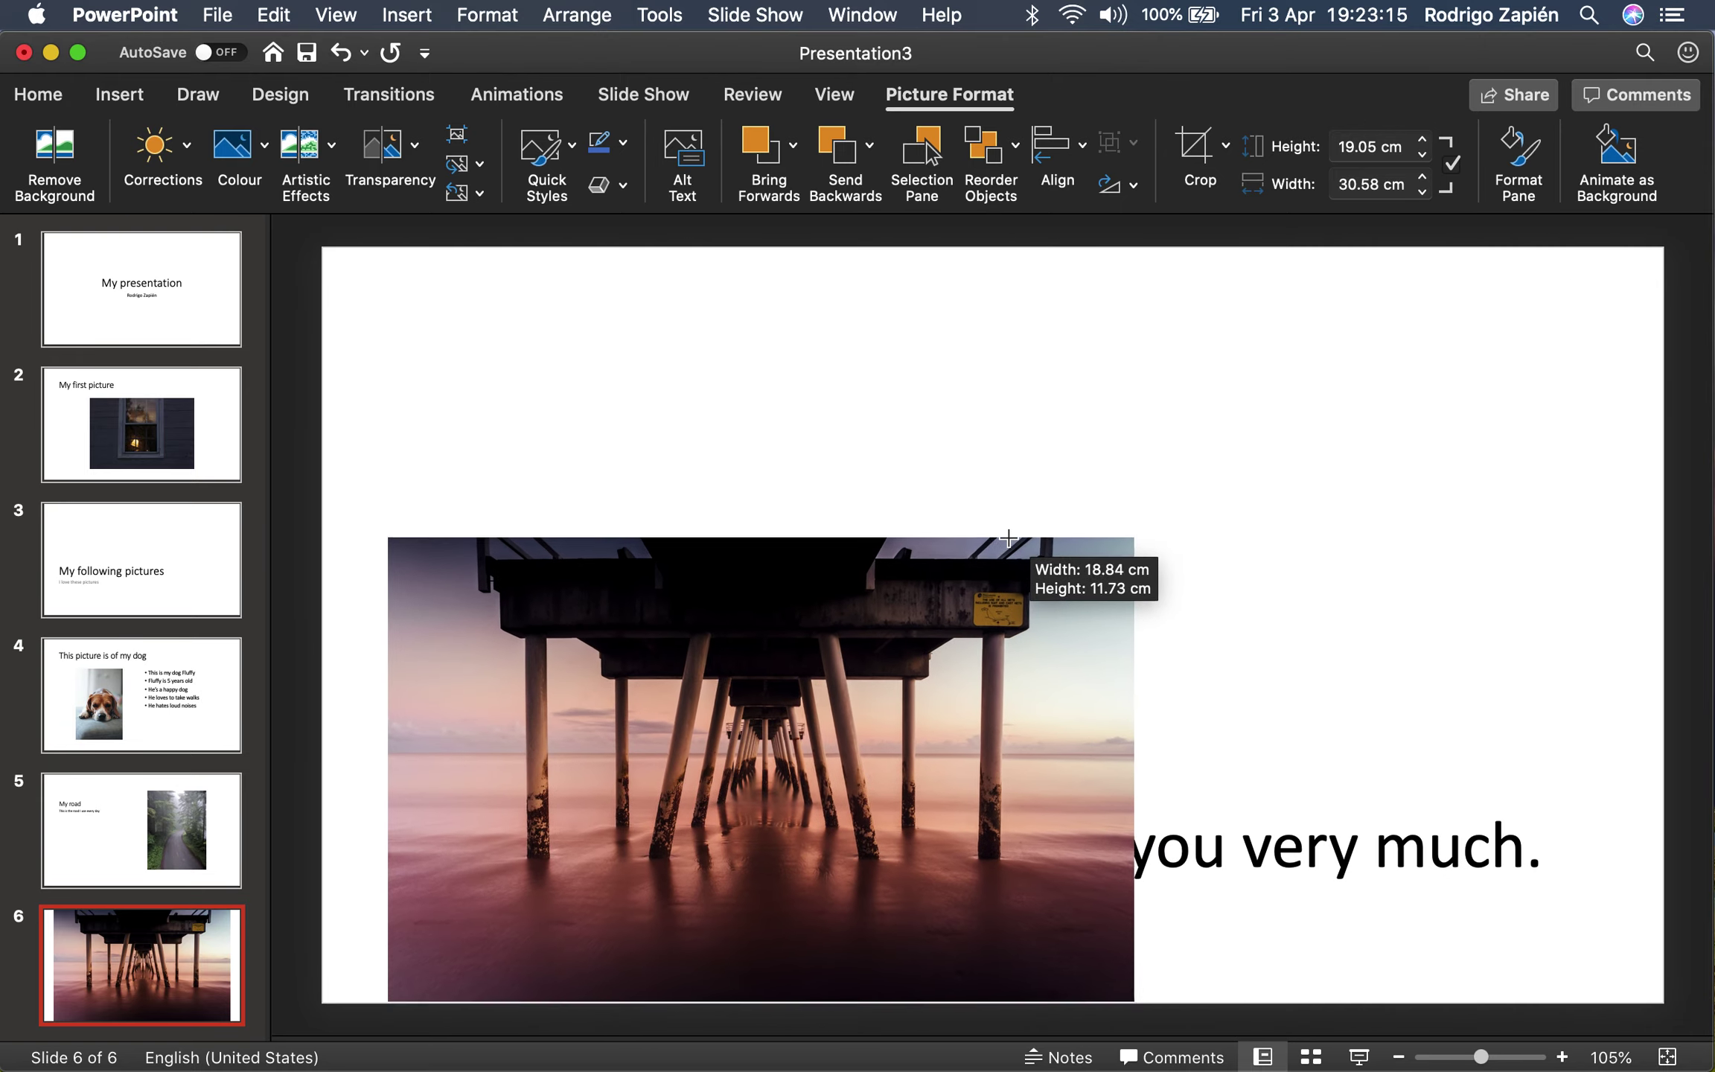
{"action": "left_click_drag", "start_coordinate": [1008, 537], "coordinate": [1007, 537]}
{"action": "left_click_drag", "start_coordinate": [779, 697], "coordinate": [831, 459]}
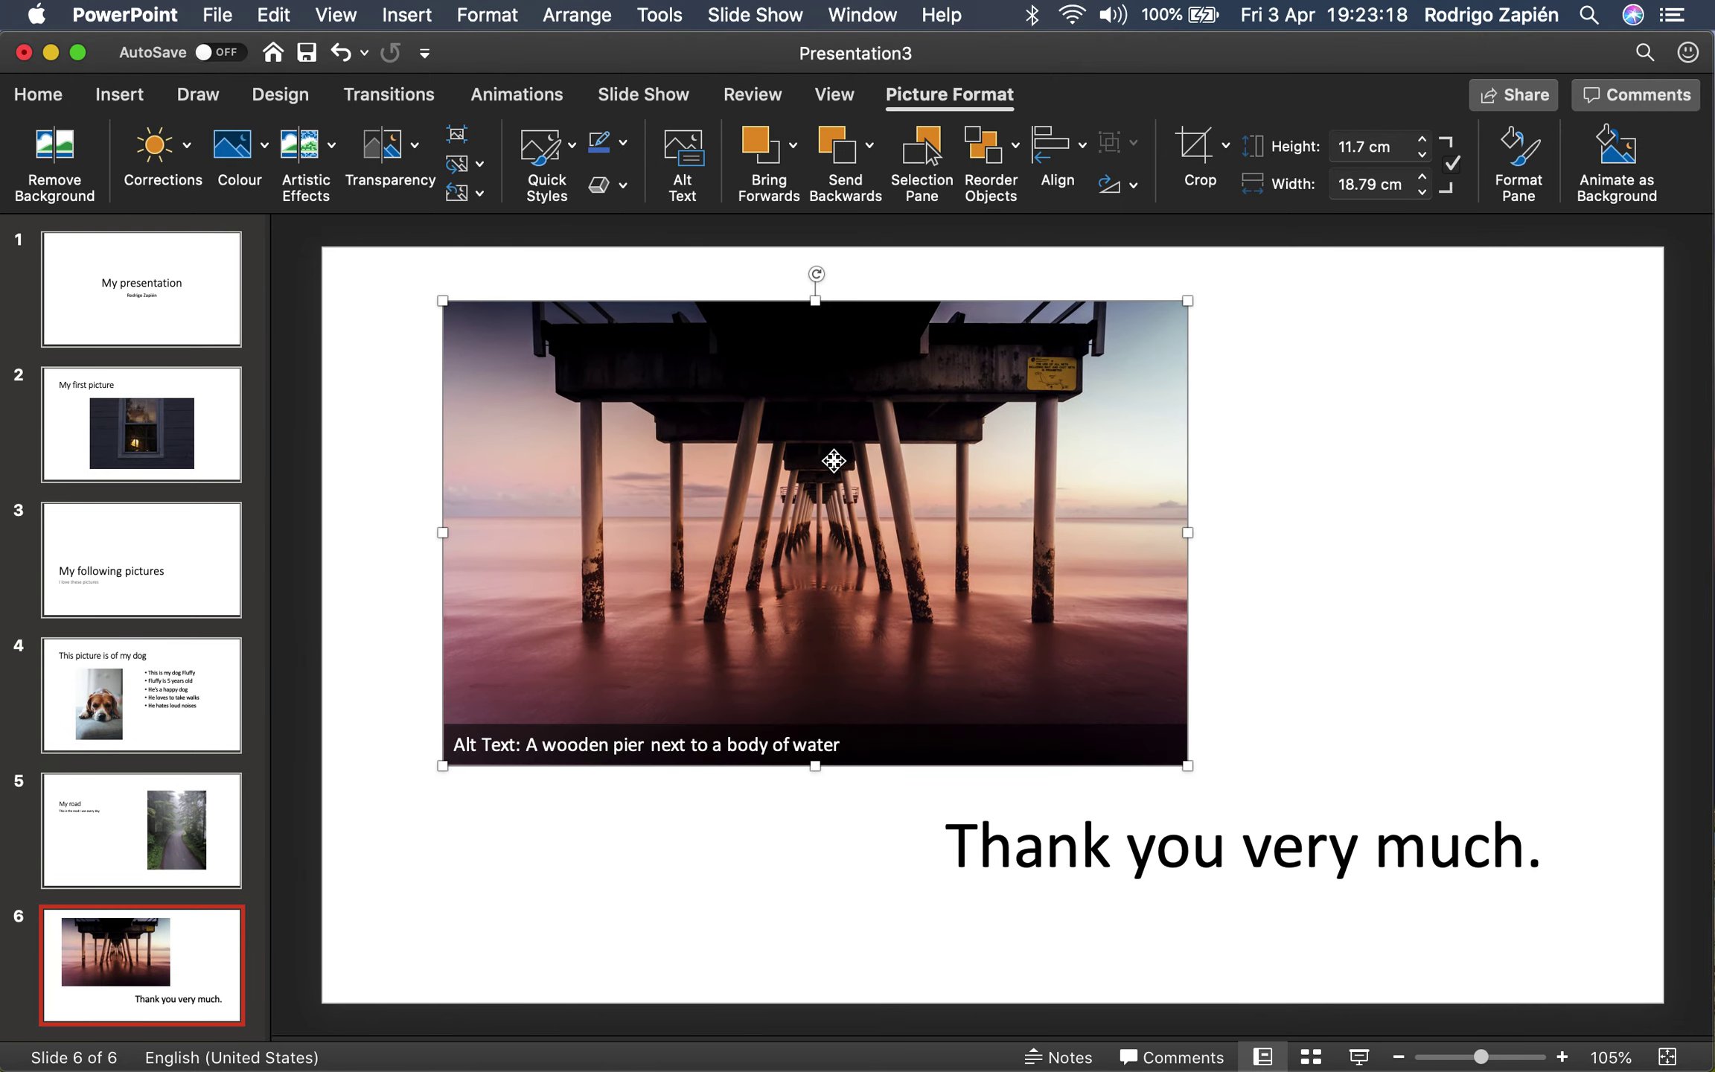
- Preview slide 6 as a slide show, then return to slide 1
{"action": "left_click", "coordinate": [1368, 1061]}
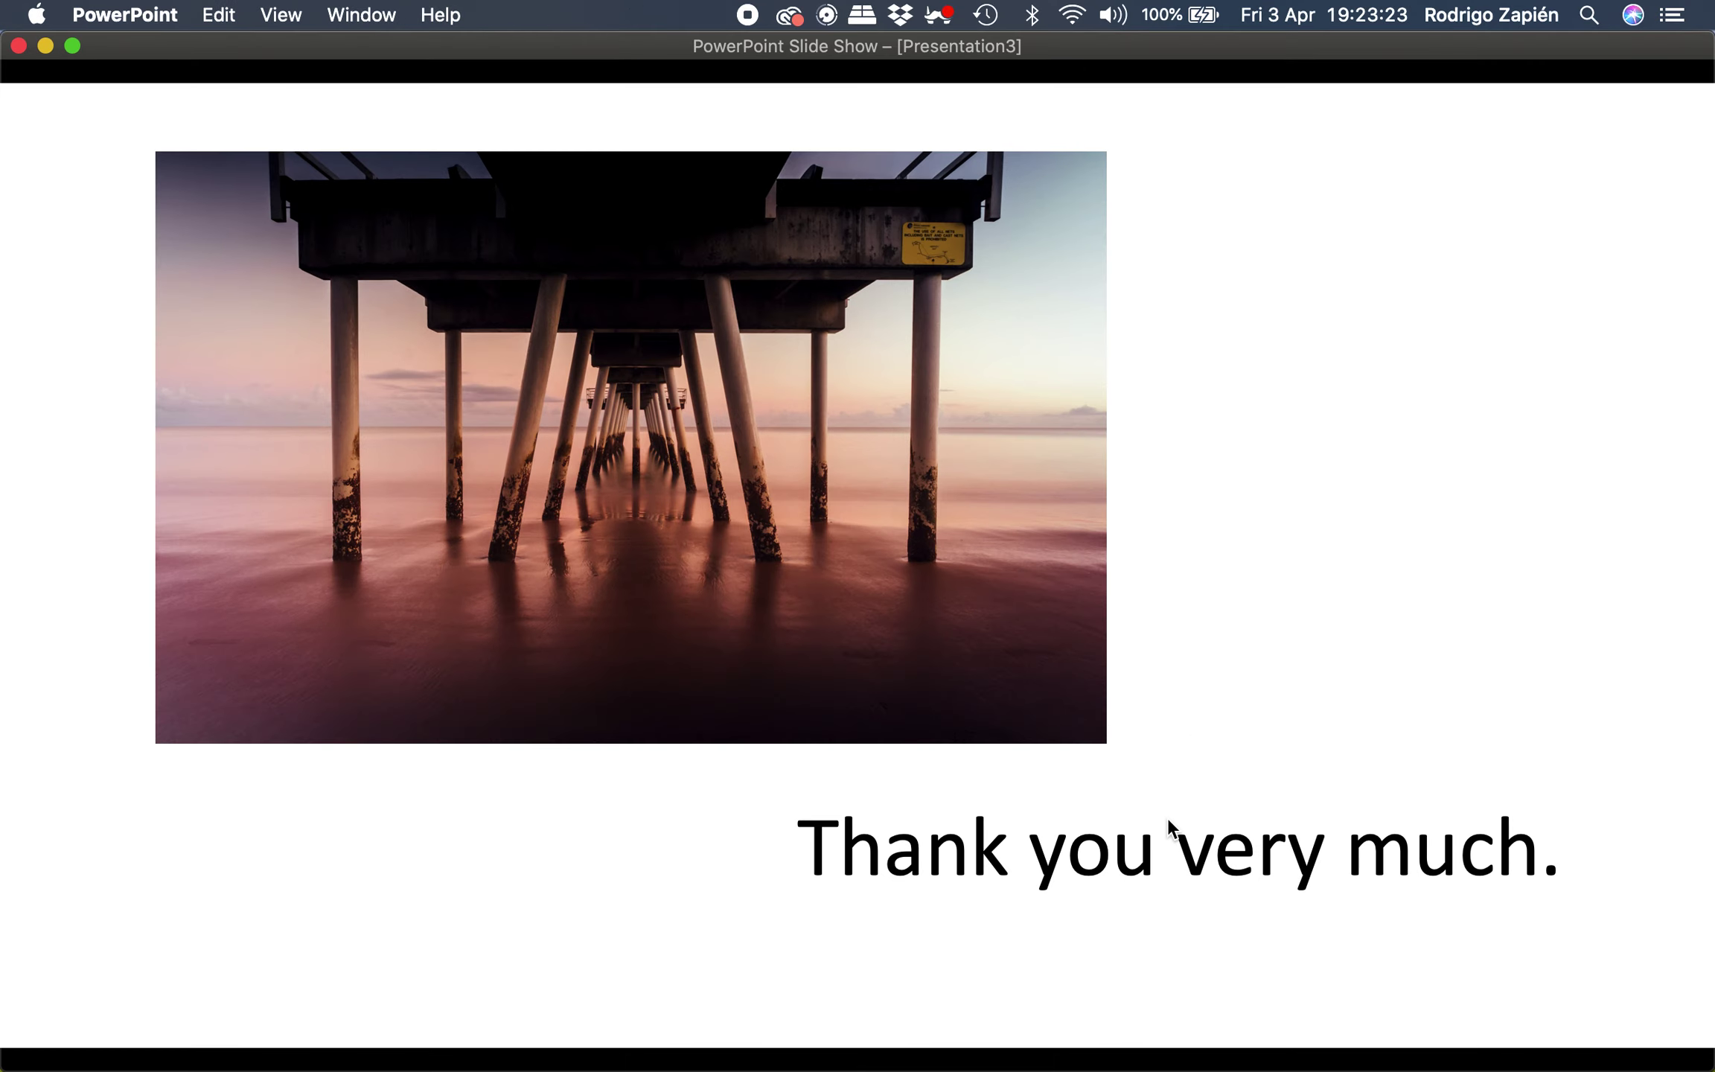
{"action": "key", "text": "Escape"}
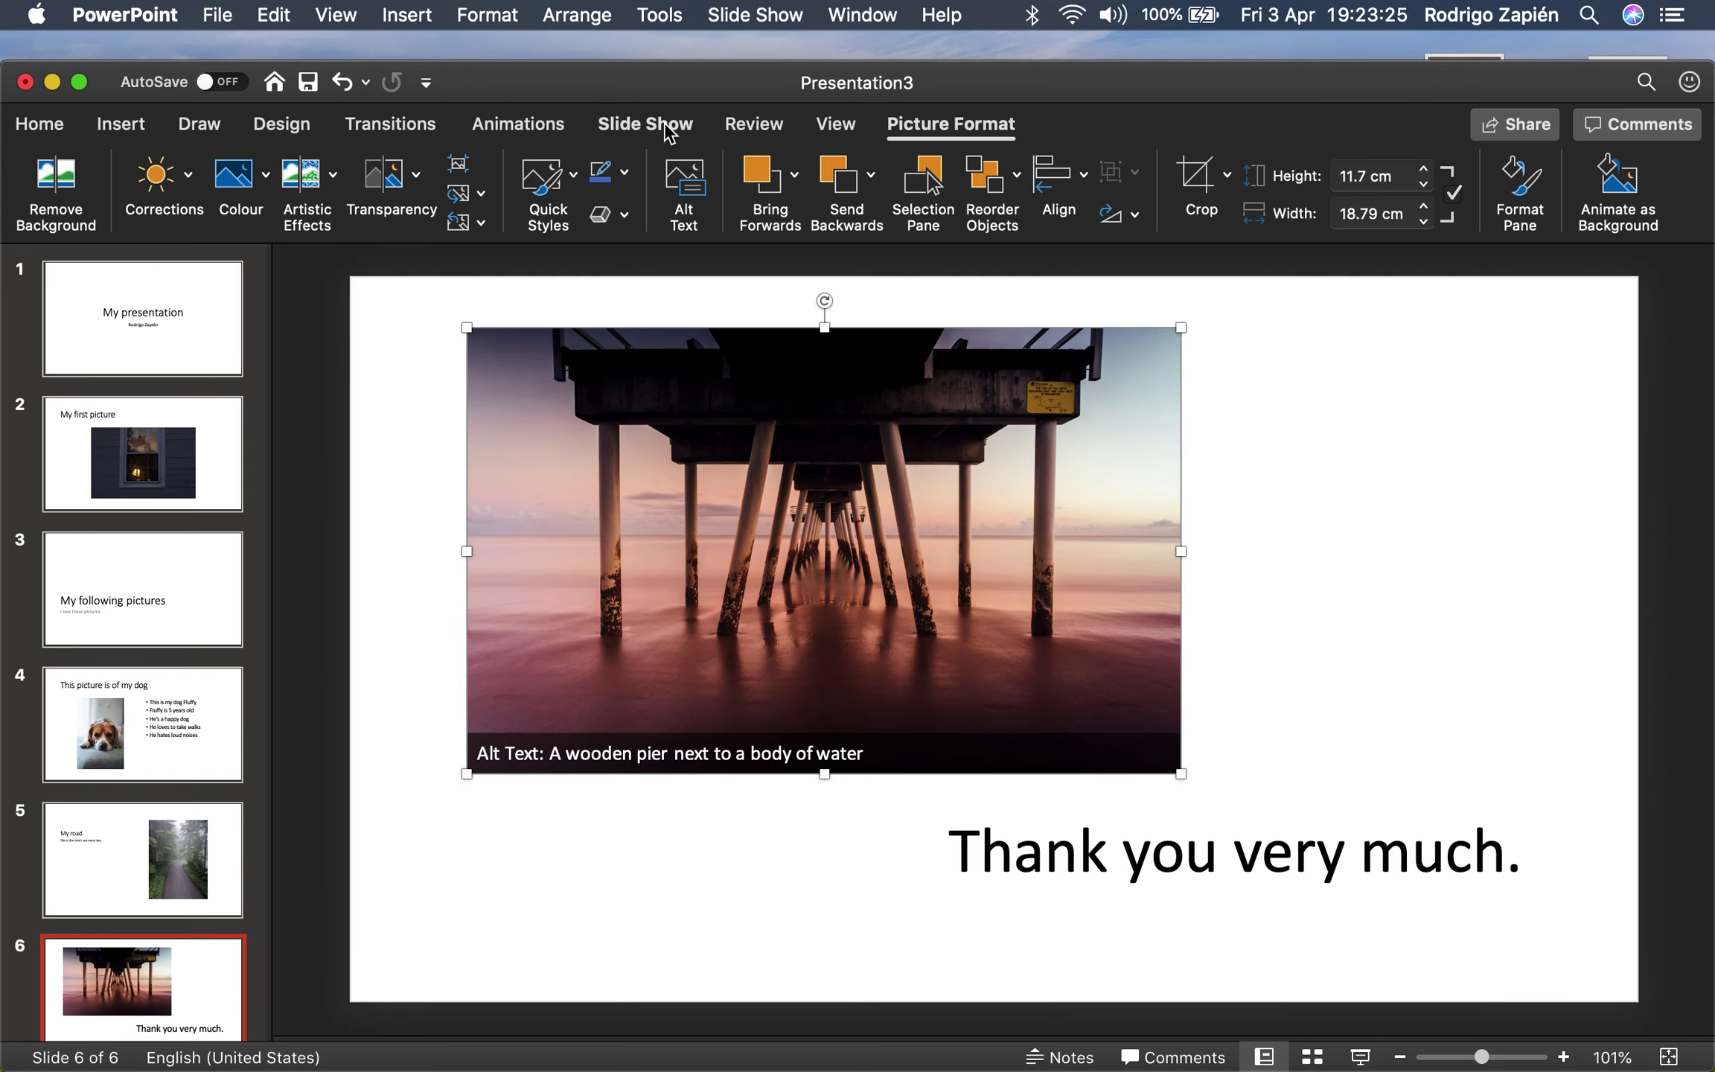
{"action": "left_click", "coordinate": [619, 50]}
{"action": "double_click", "coordinate": [618, 72]}
{"action": "left_click", "coordinate": [205, 277]}
- Apply the wood-floor theme and review slides 2 to 4
{"action": "left_click", "coordinate": [60, 97]}
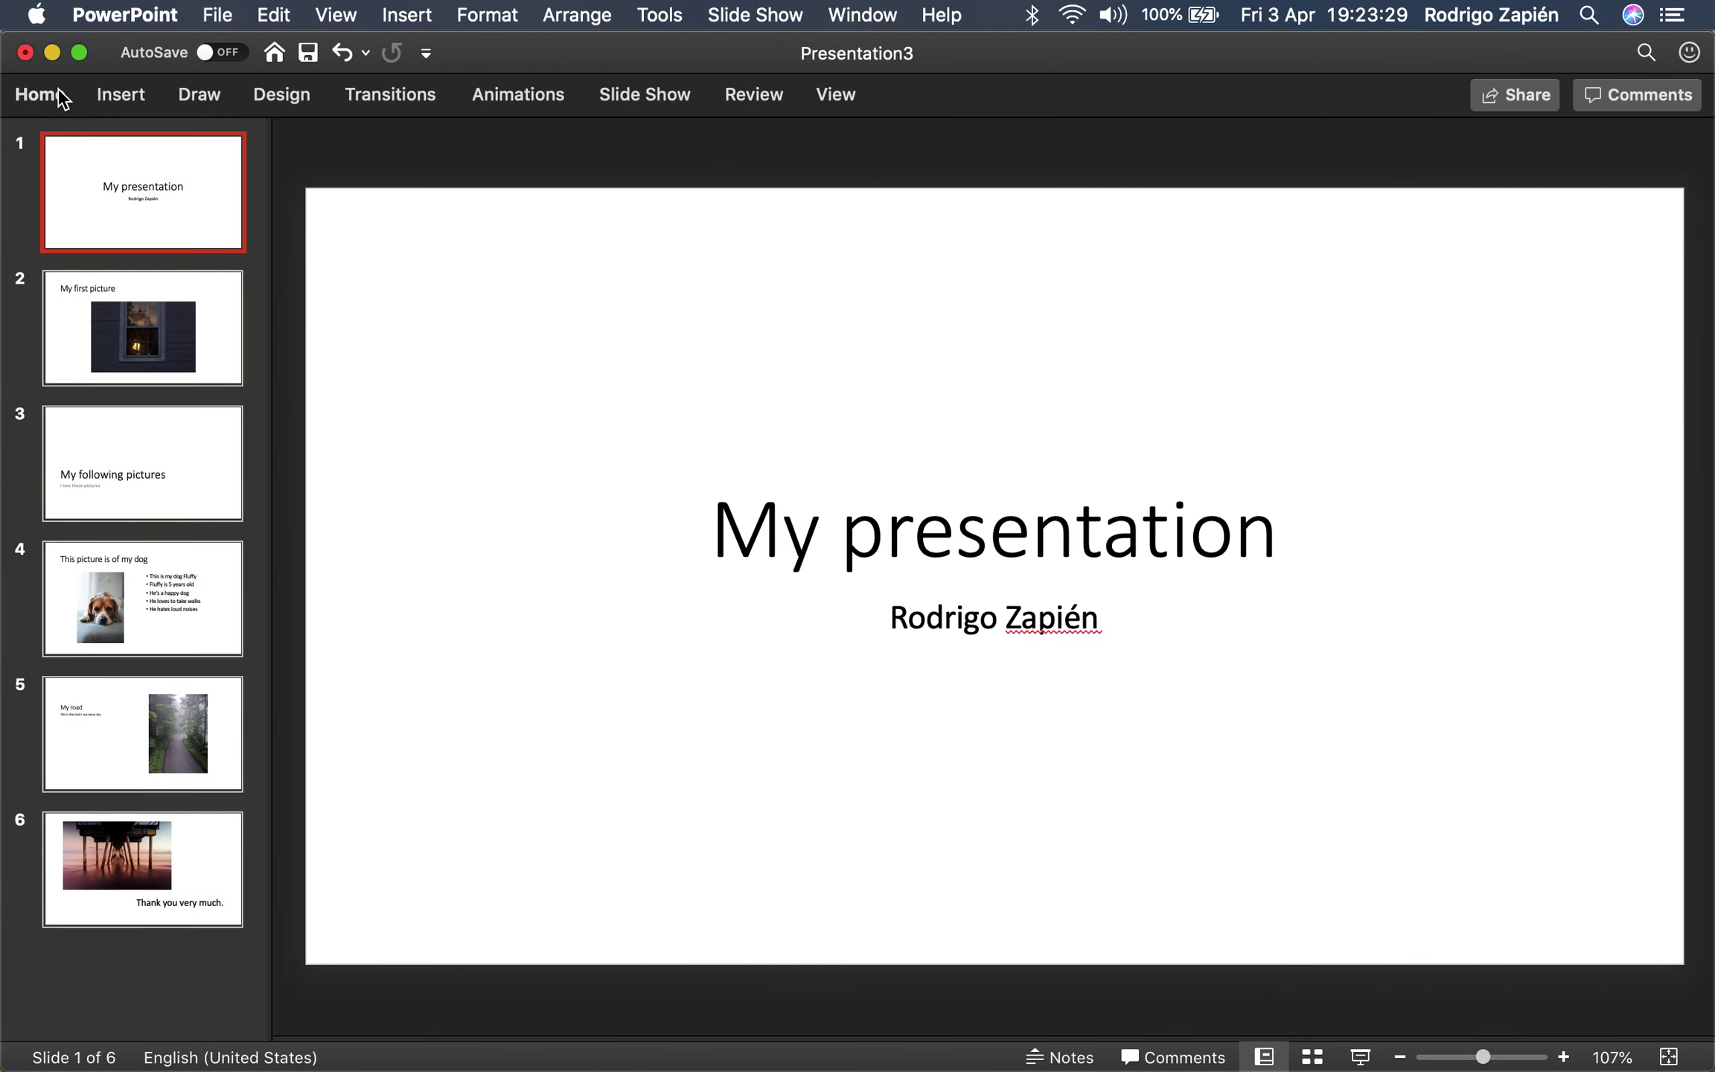
{"action": "left_click", "coordinate": [60, 96]}
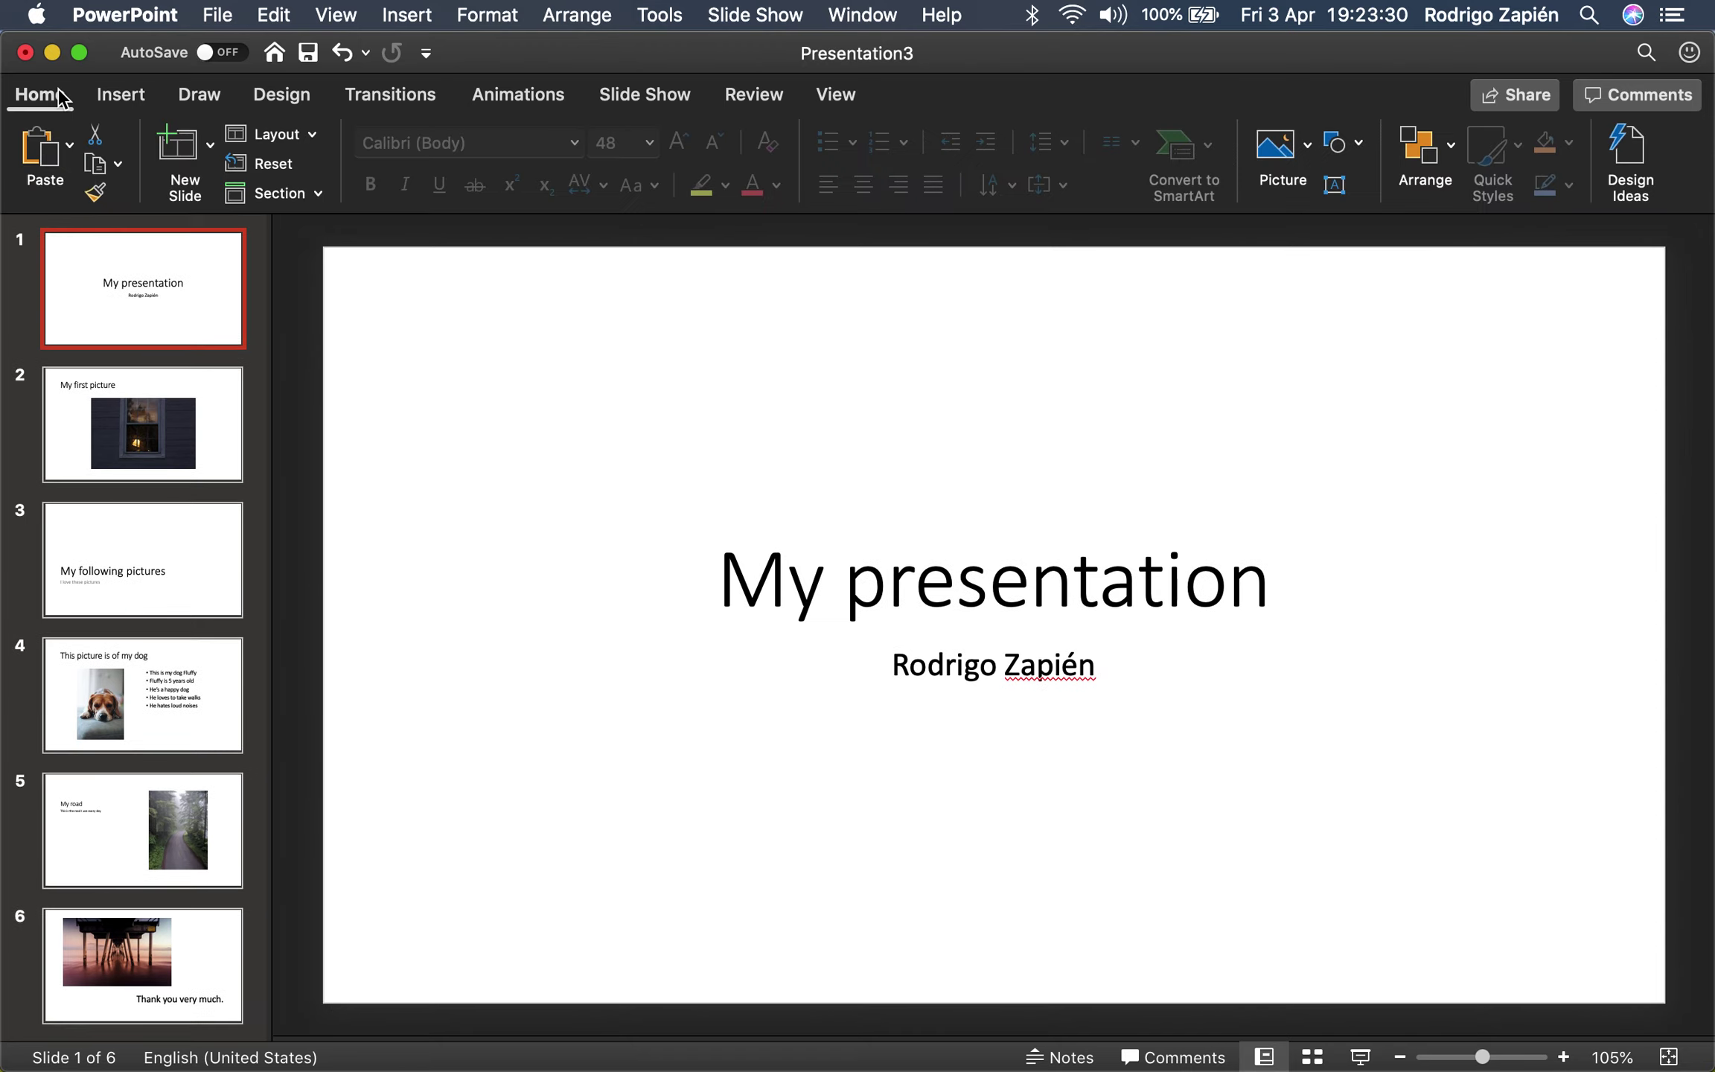
{"action": "left_click", "coordinate": [286, 97]}
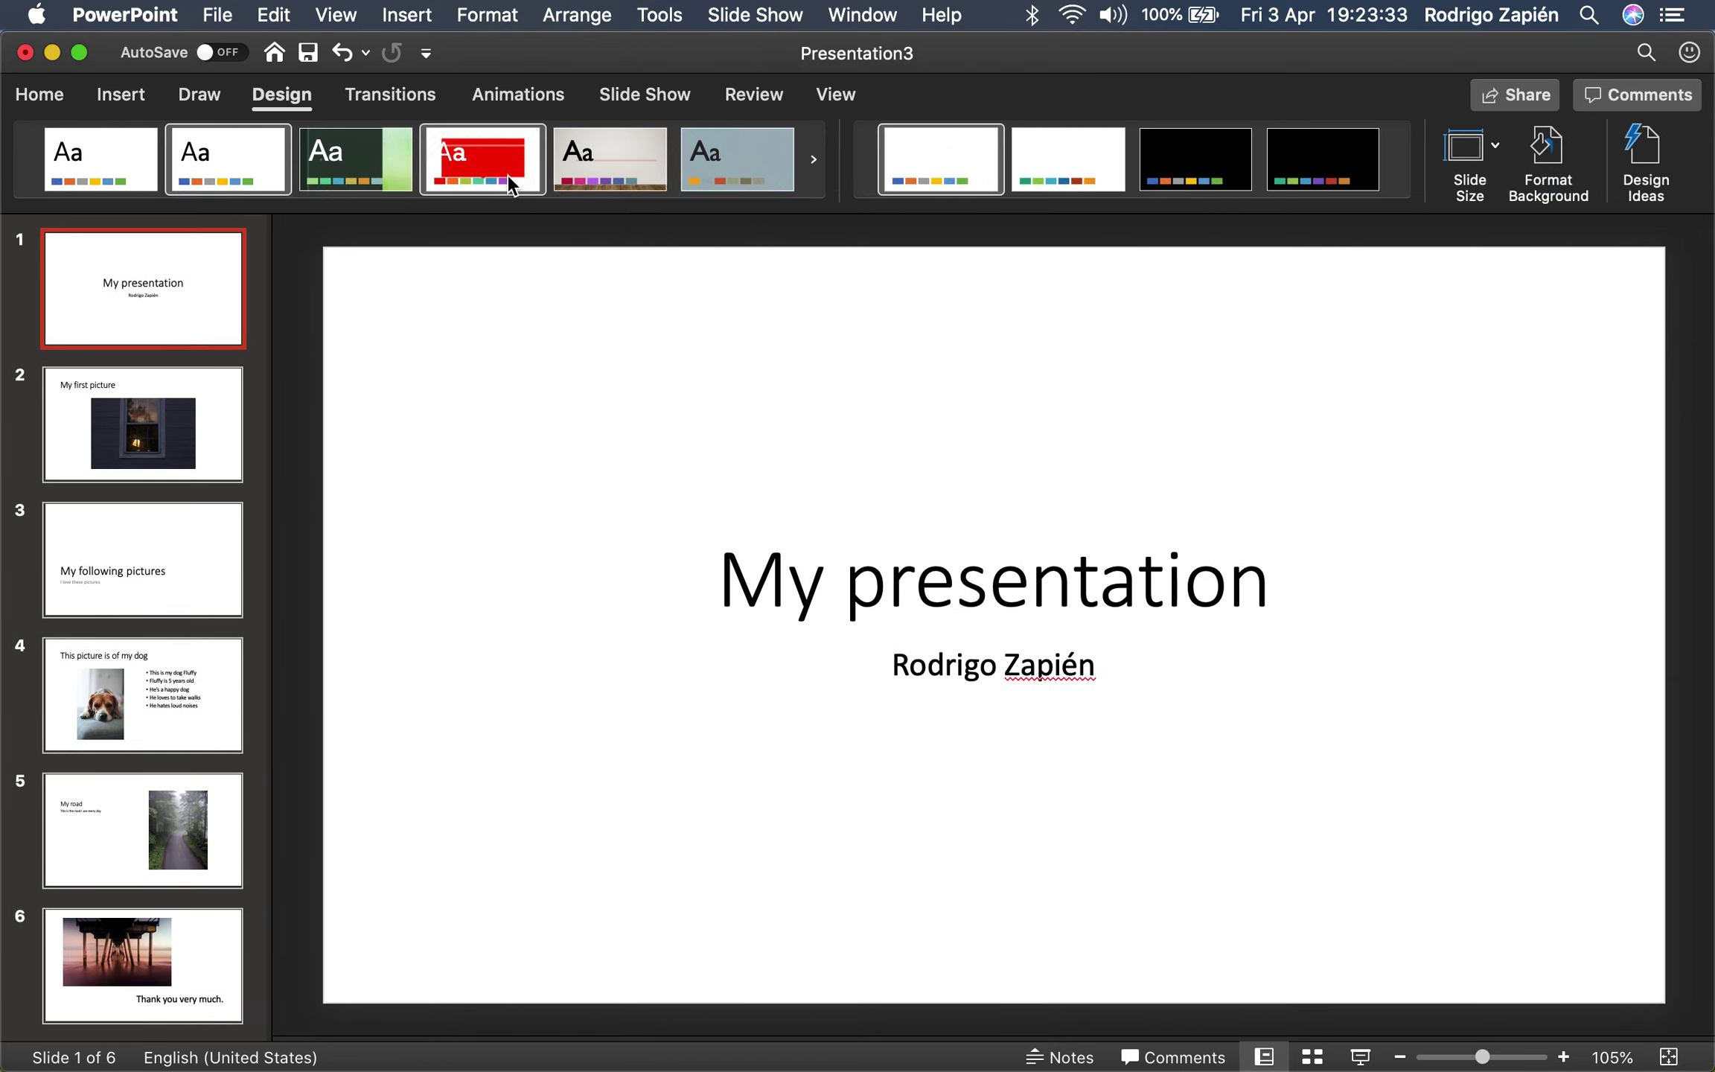
{"action": "left_click", "coordinate": [611, 159]}
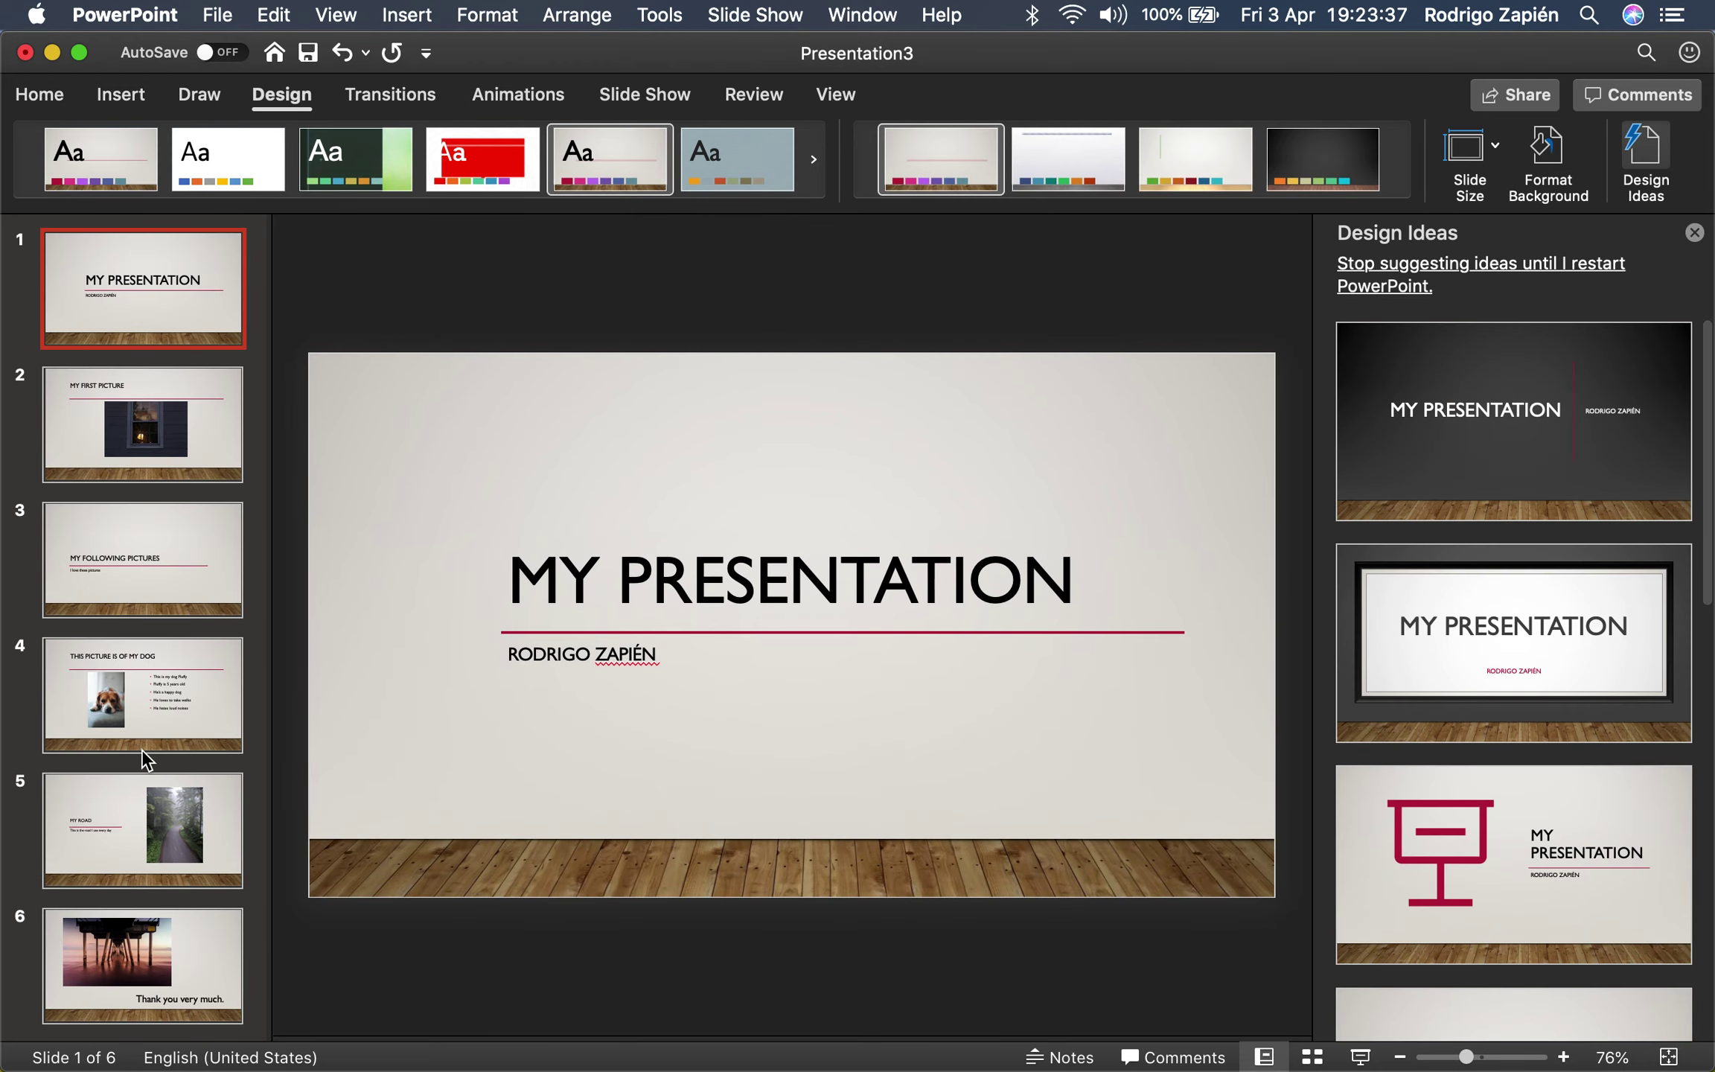
{"action": "left_click", "coordinate": [164, 449]}
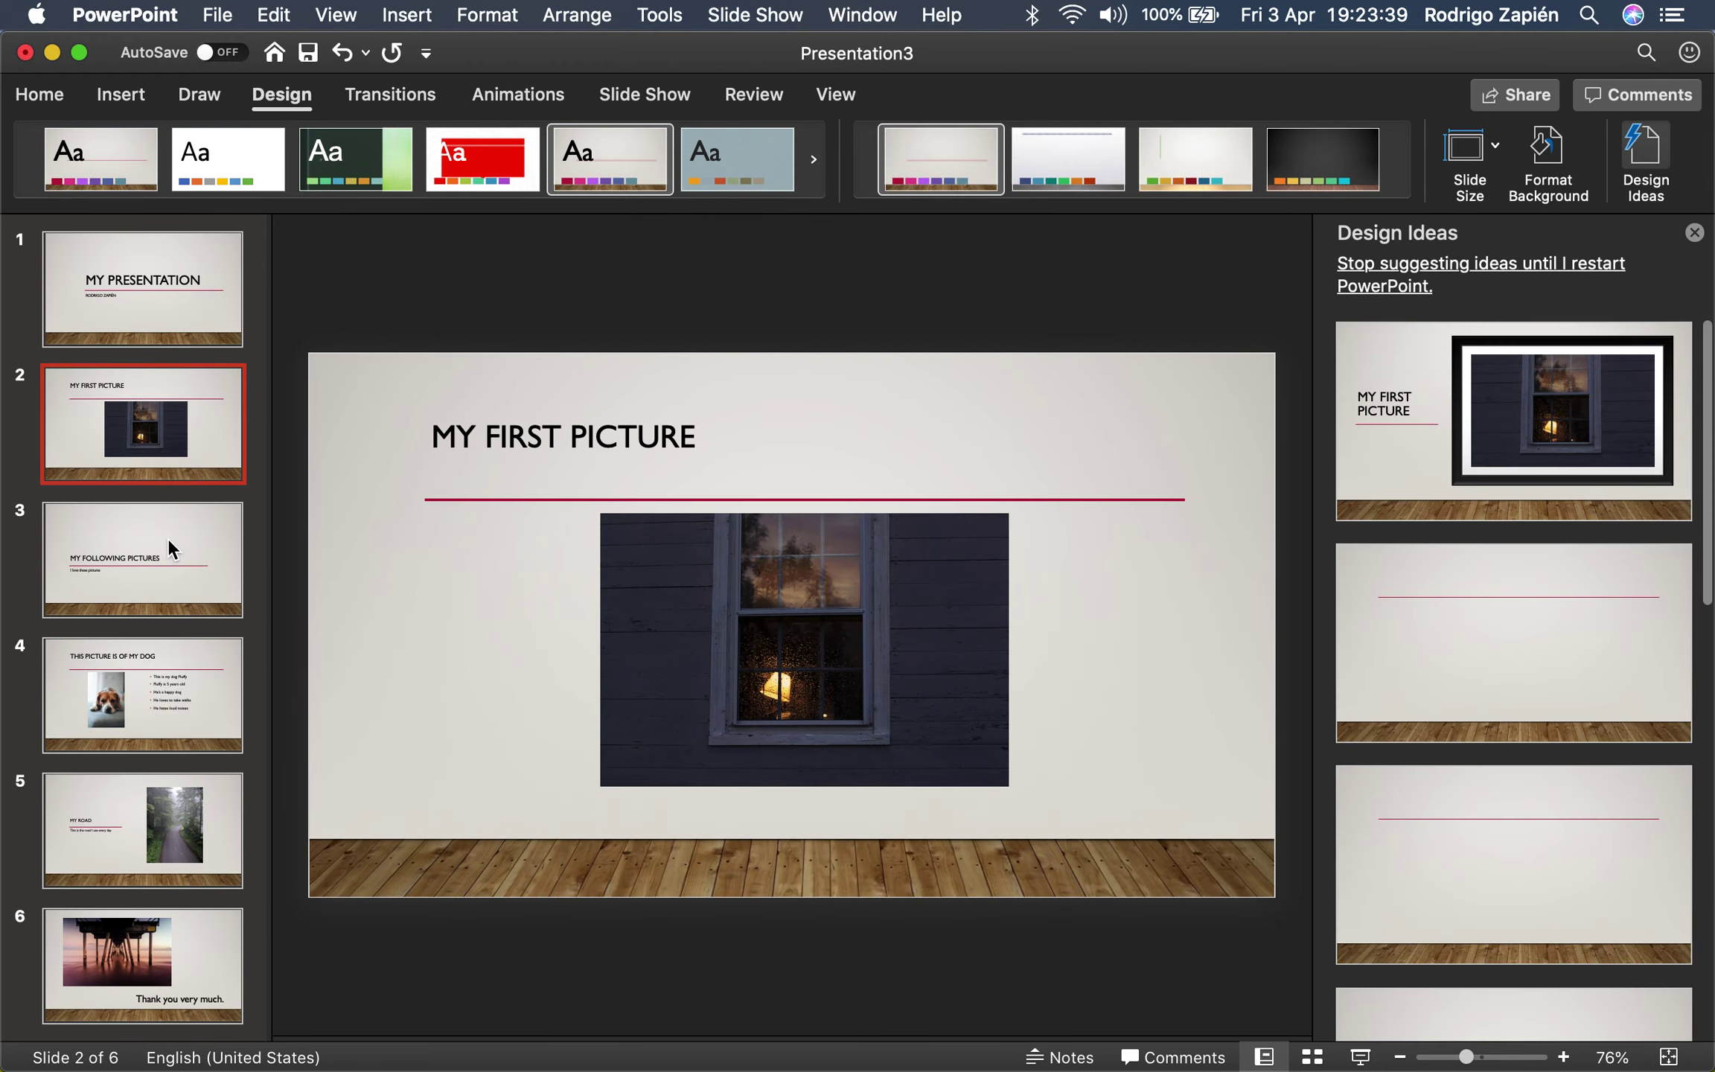
{"action": "left_click", "coordinate": [170, 549]}
{"action": "left_click", "coordinate": [182, 725]}
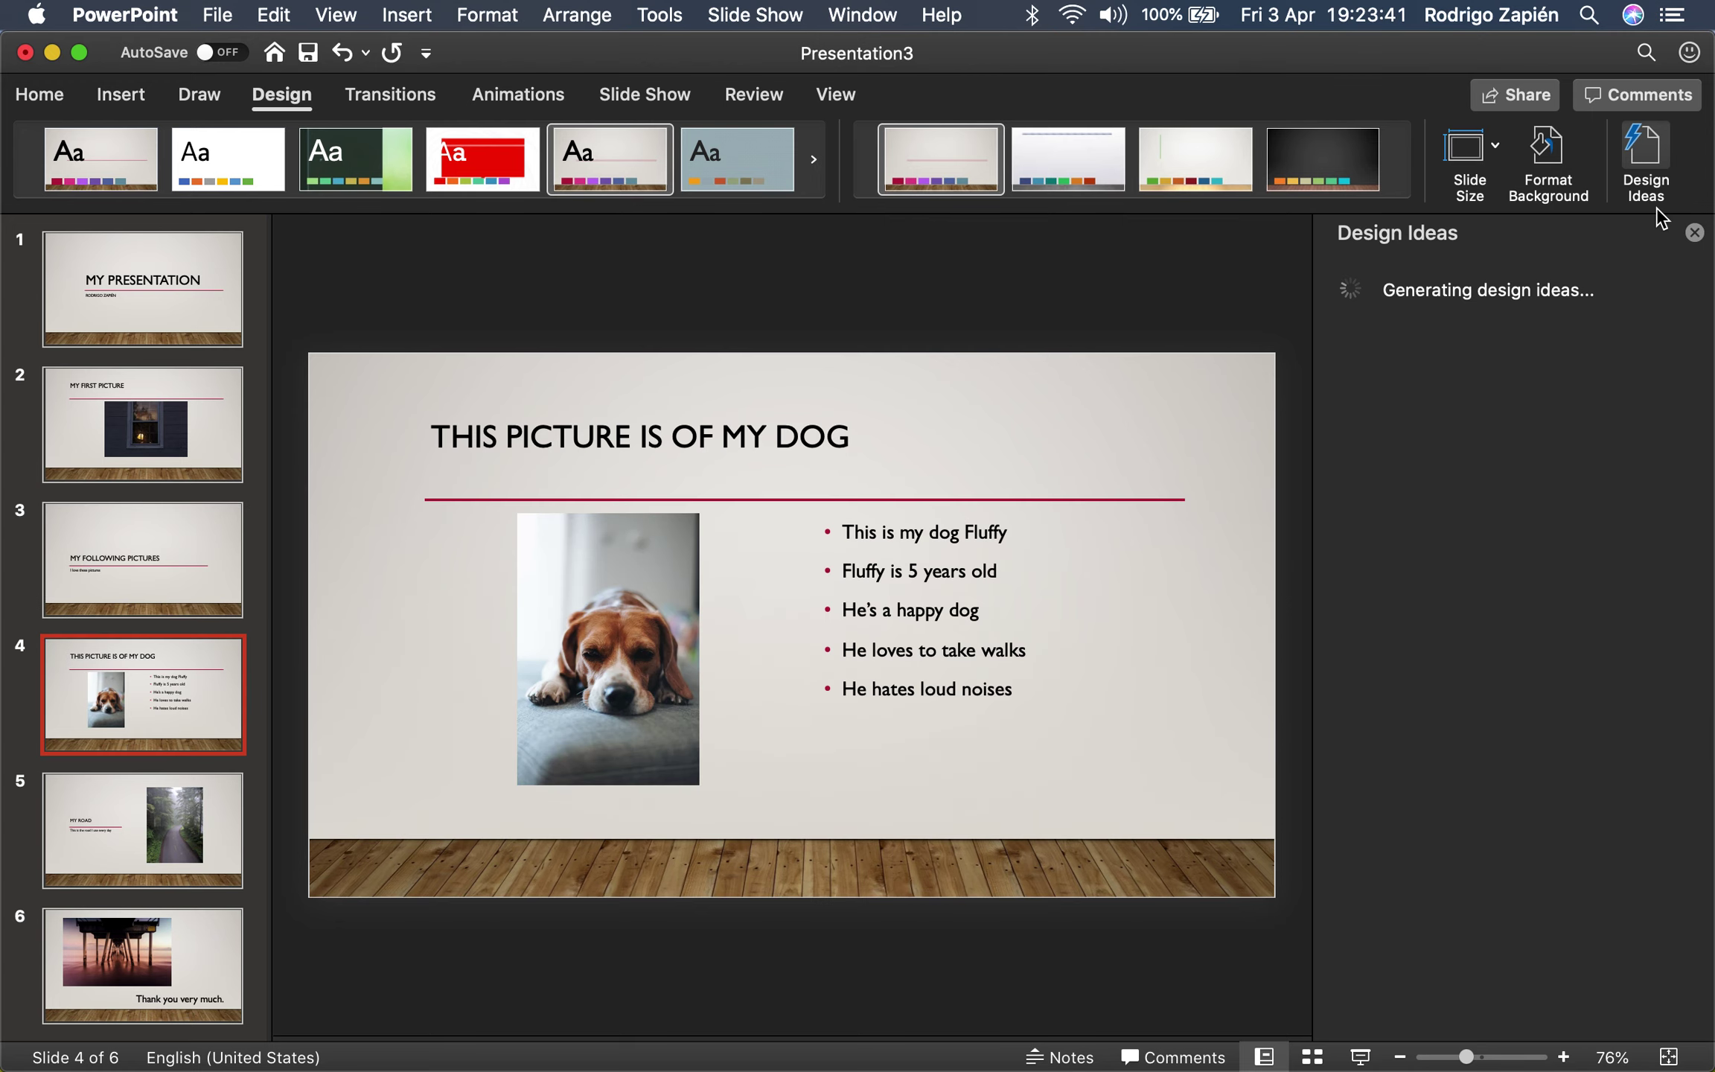
{"action": "left_click", "coordinate": [1643, 168]}
- Switch all slides to the plain blue-grey theme, then expand the full Themes gallery
{"action": "left_click", "coordinate": [166, 953]}
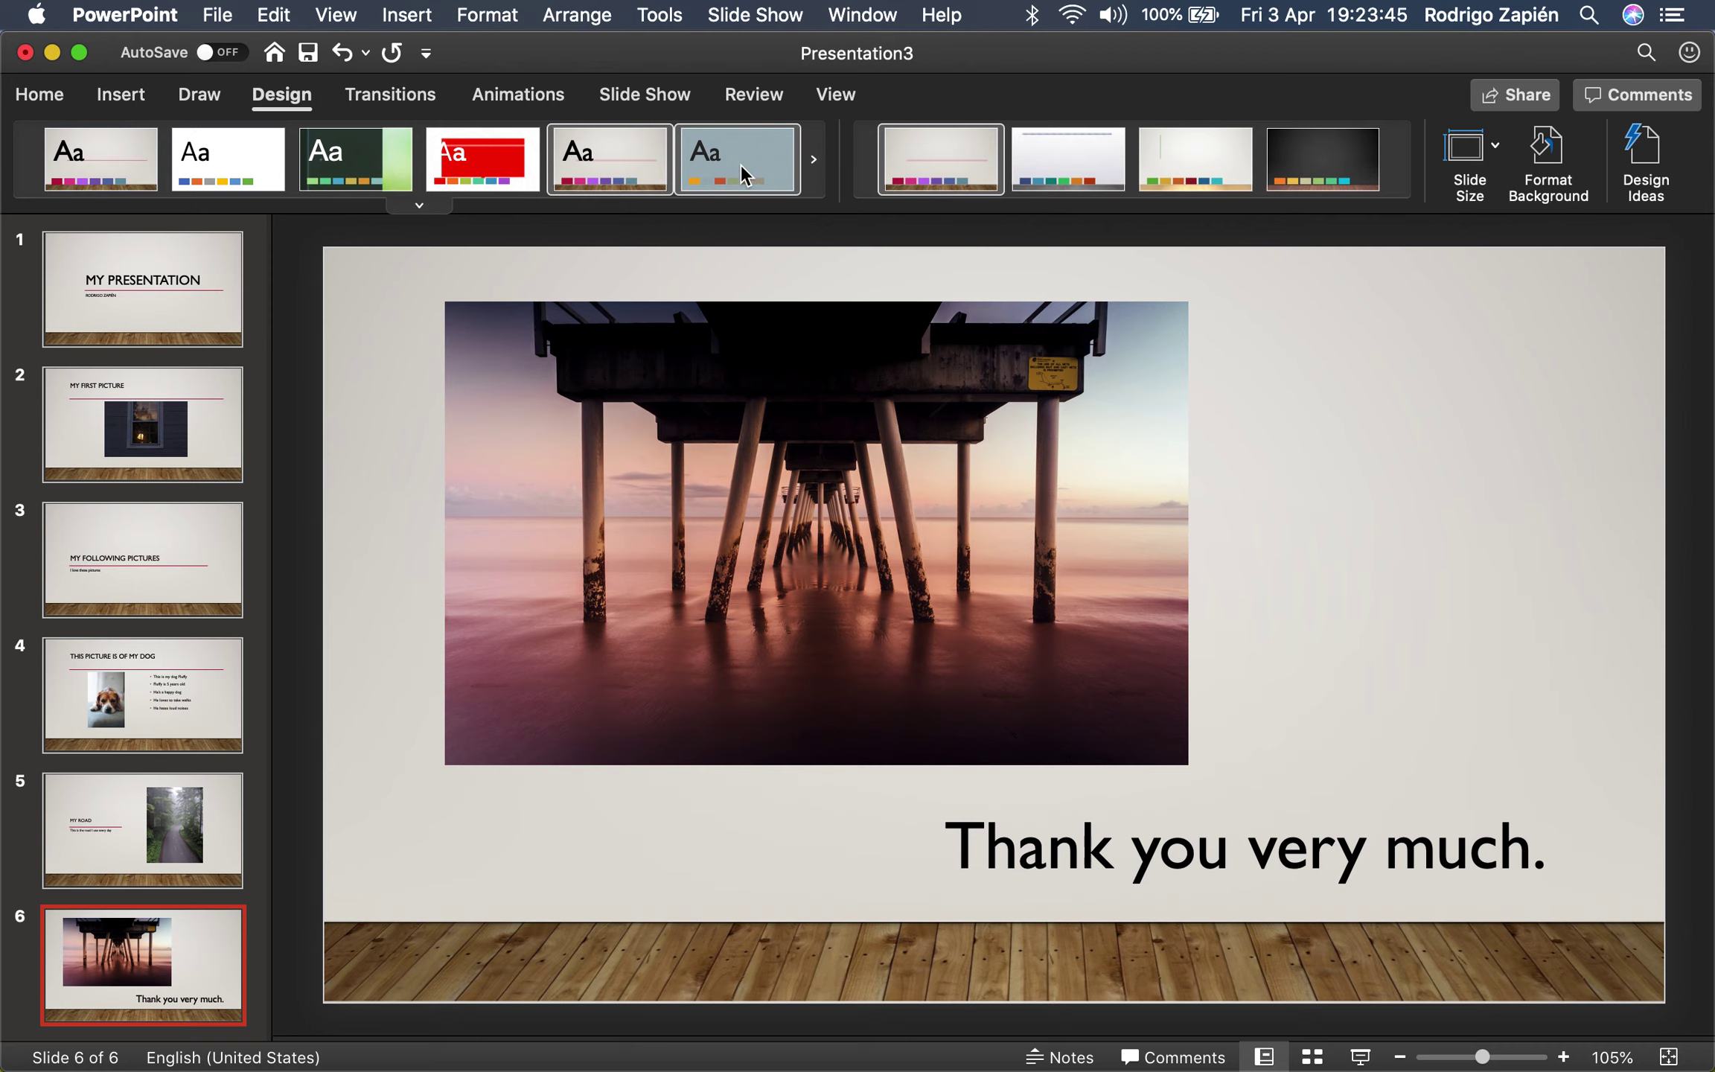
{"action": "left_click", "coordinate": [741, 172]}
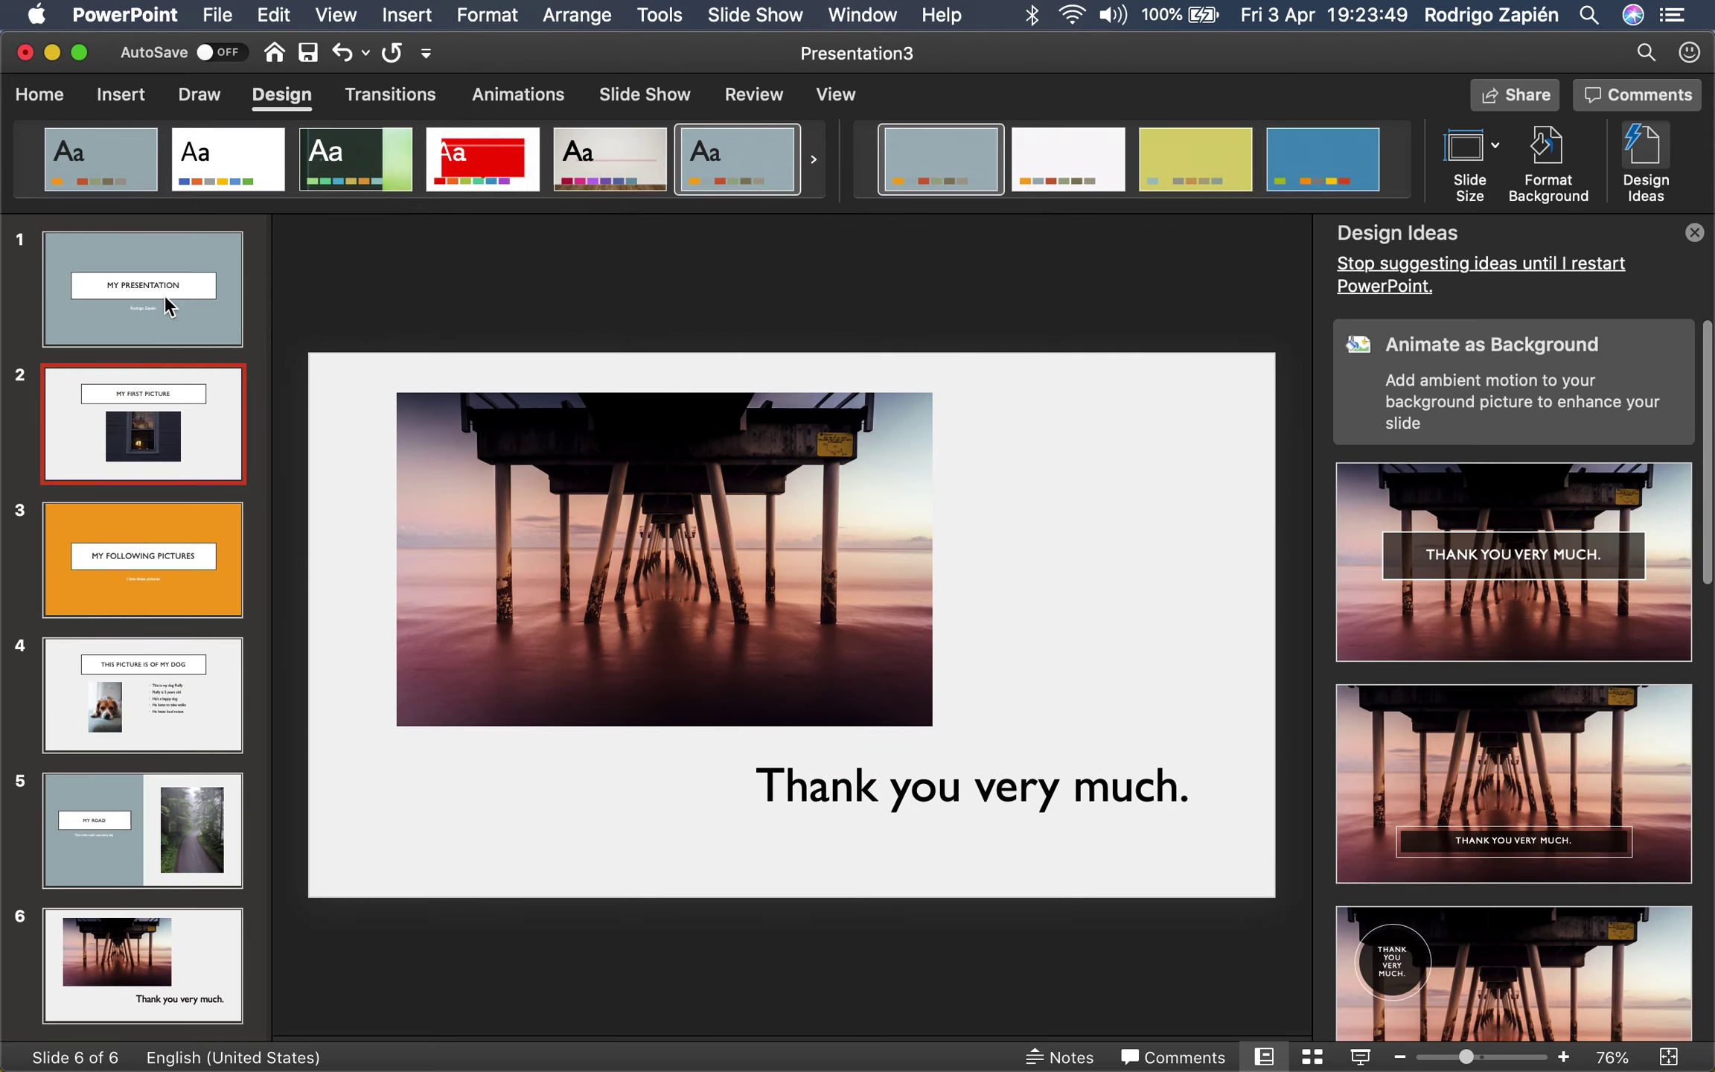
{"action": "left_click", "coordinate": [165, 305]}
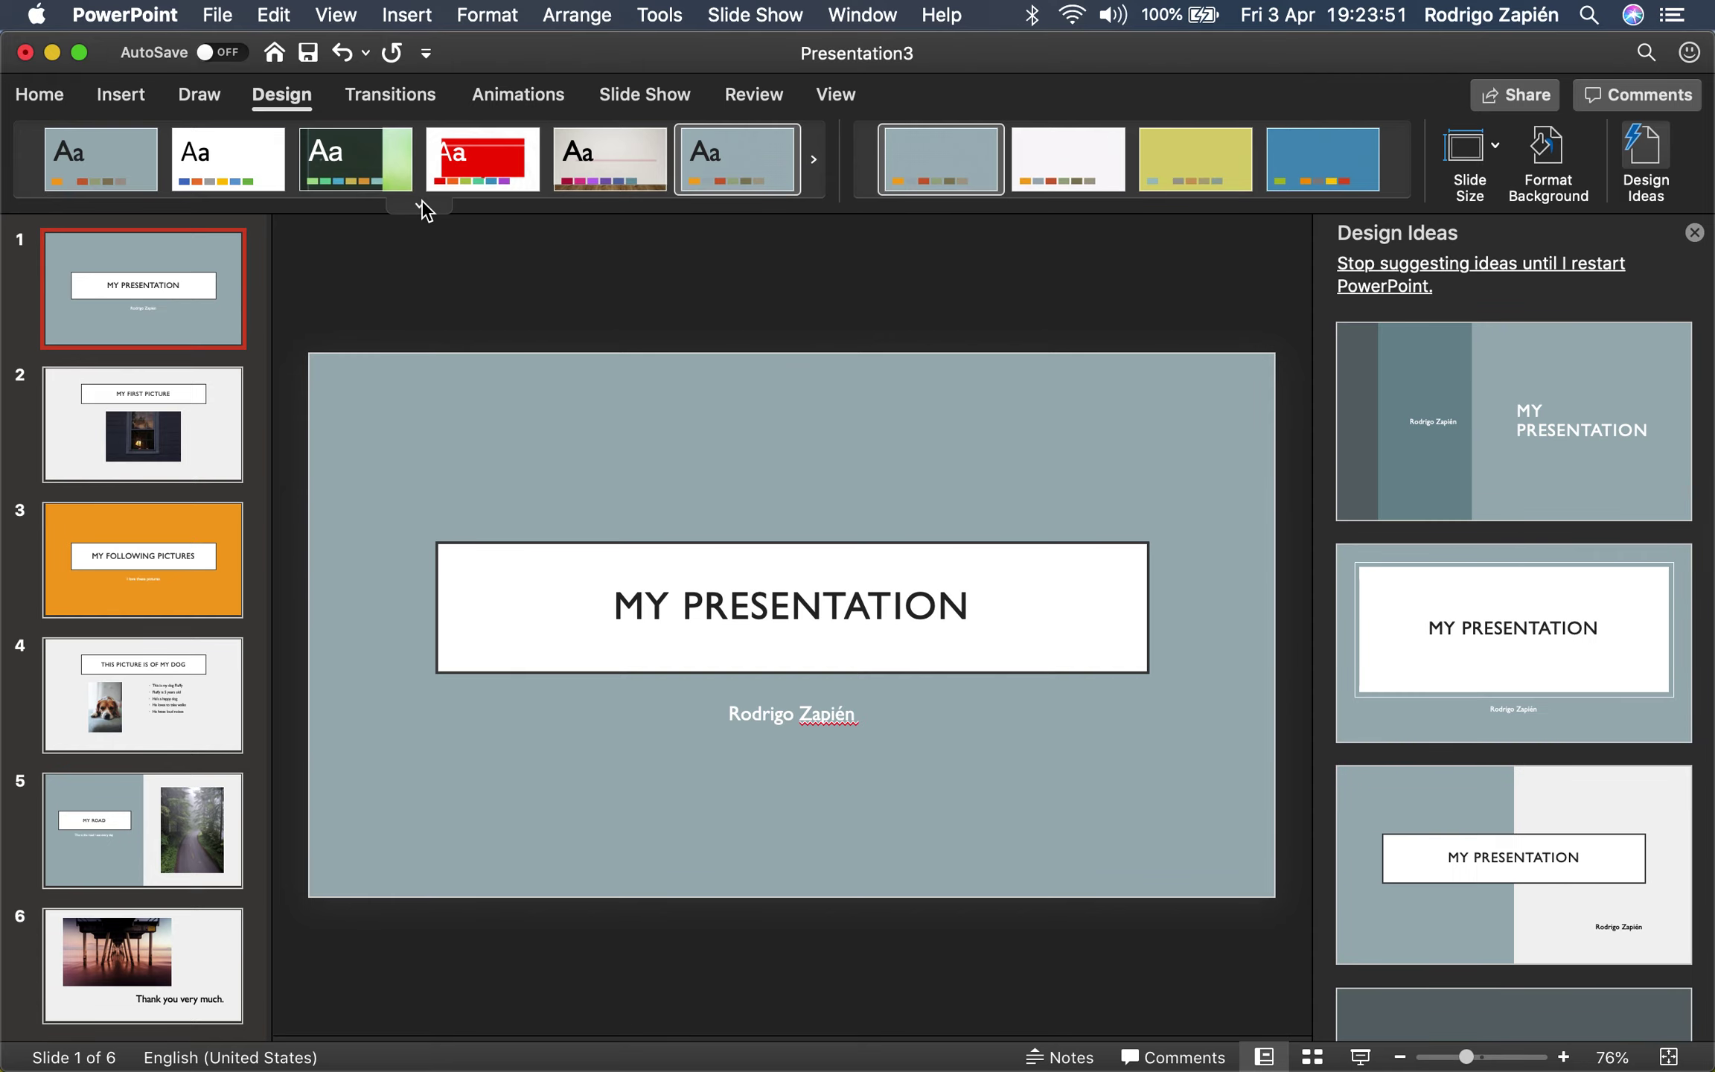
{"action": "left_click", "coordinate": [420, 207]}
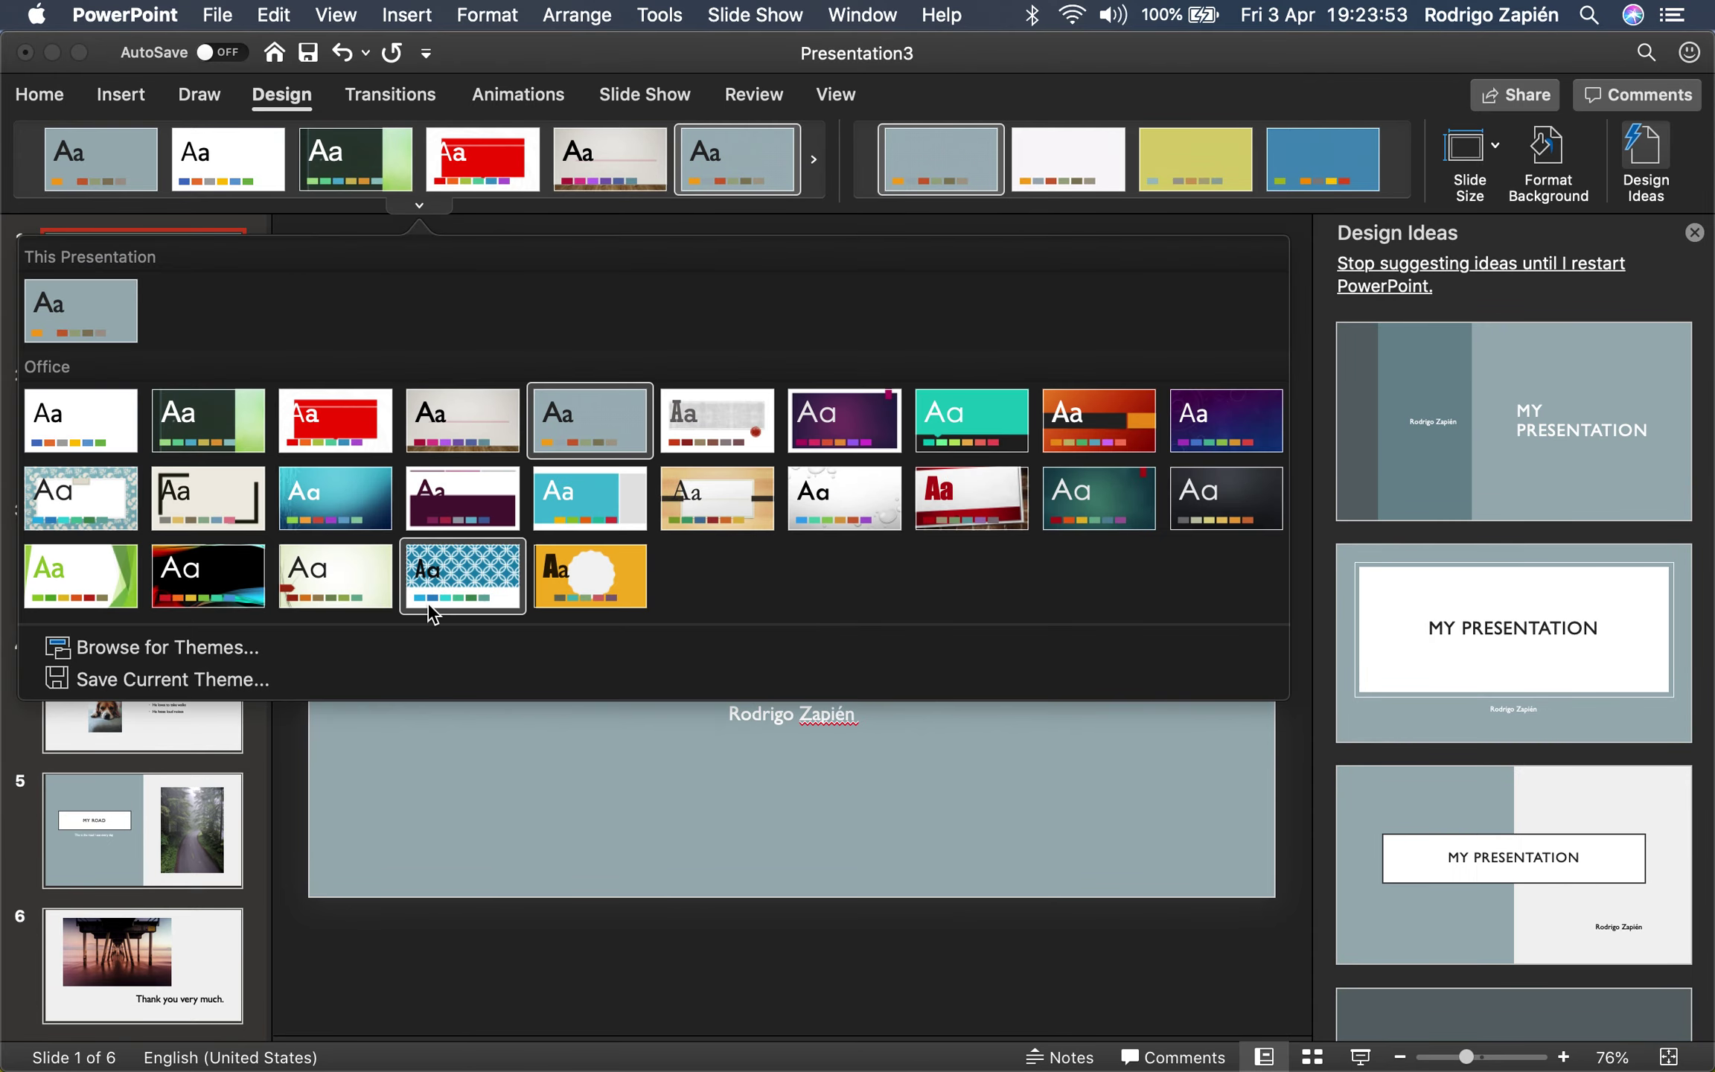
- Apply the Integral circle-pattern theme and choose its fourth, dark teal colour variant
{"action": "left_click", "coordinate": [475, 580]}
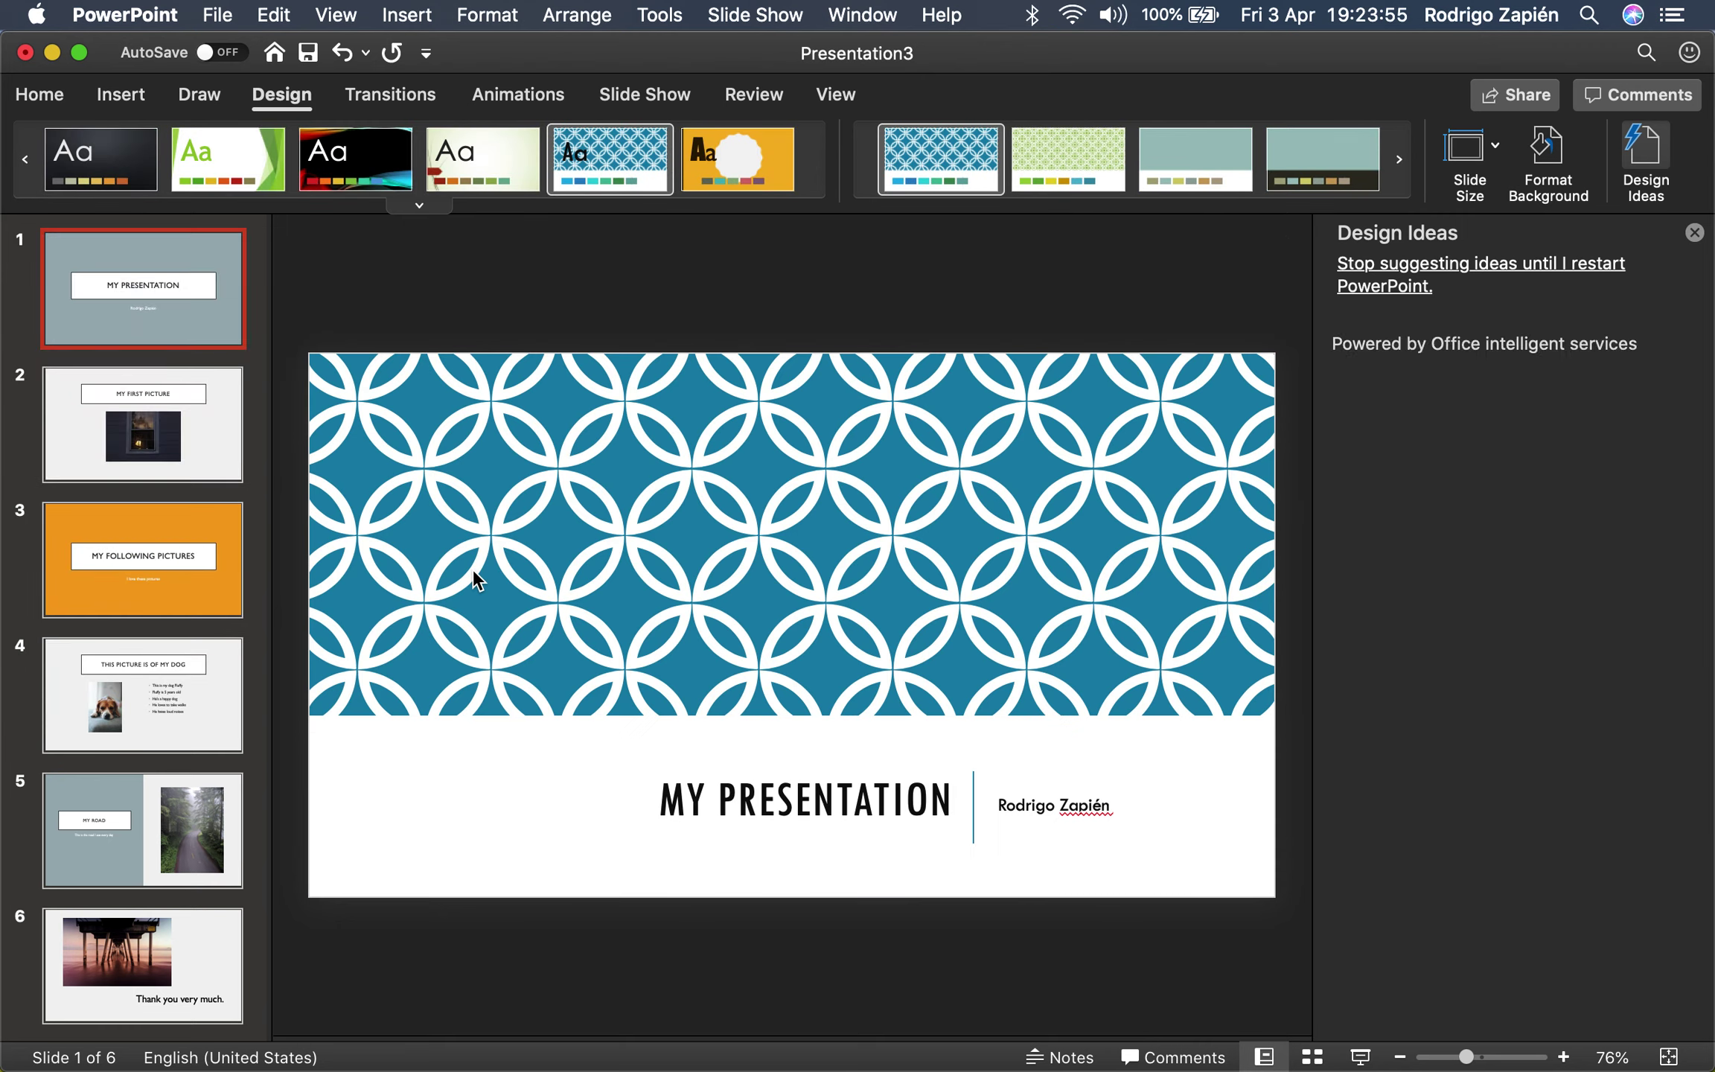
{"action": "left_click", "coordinate": [1065, 165]}
{"action": "left_click", "coordinate": [1199, 157]}
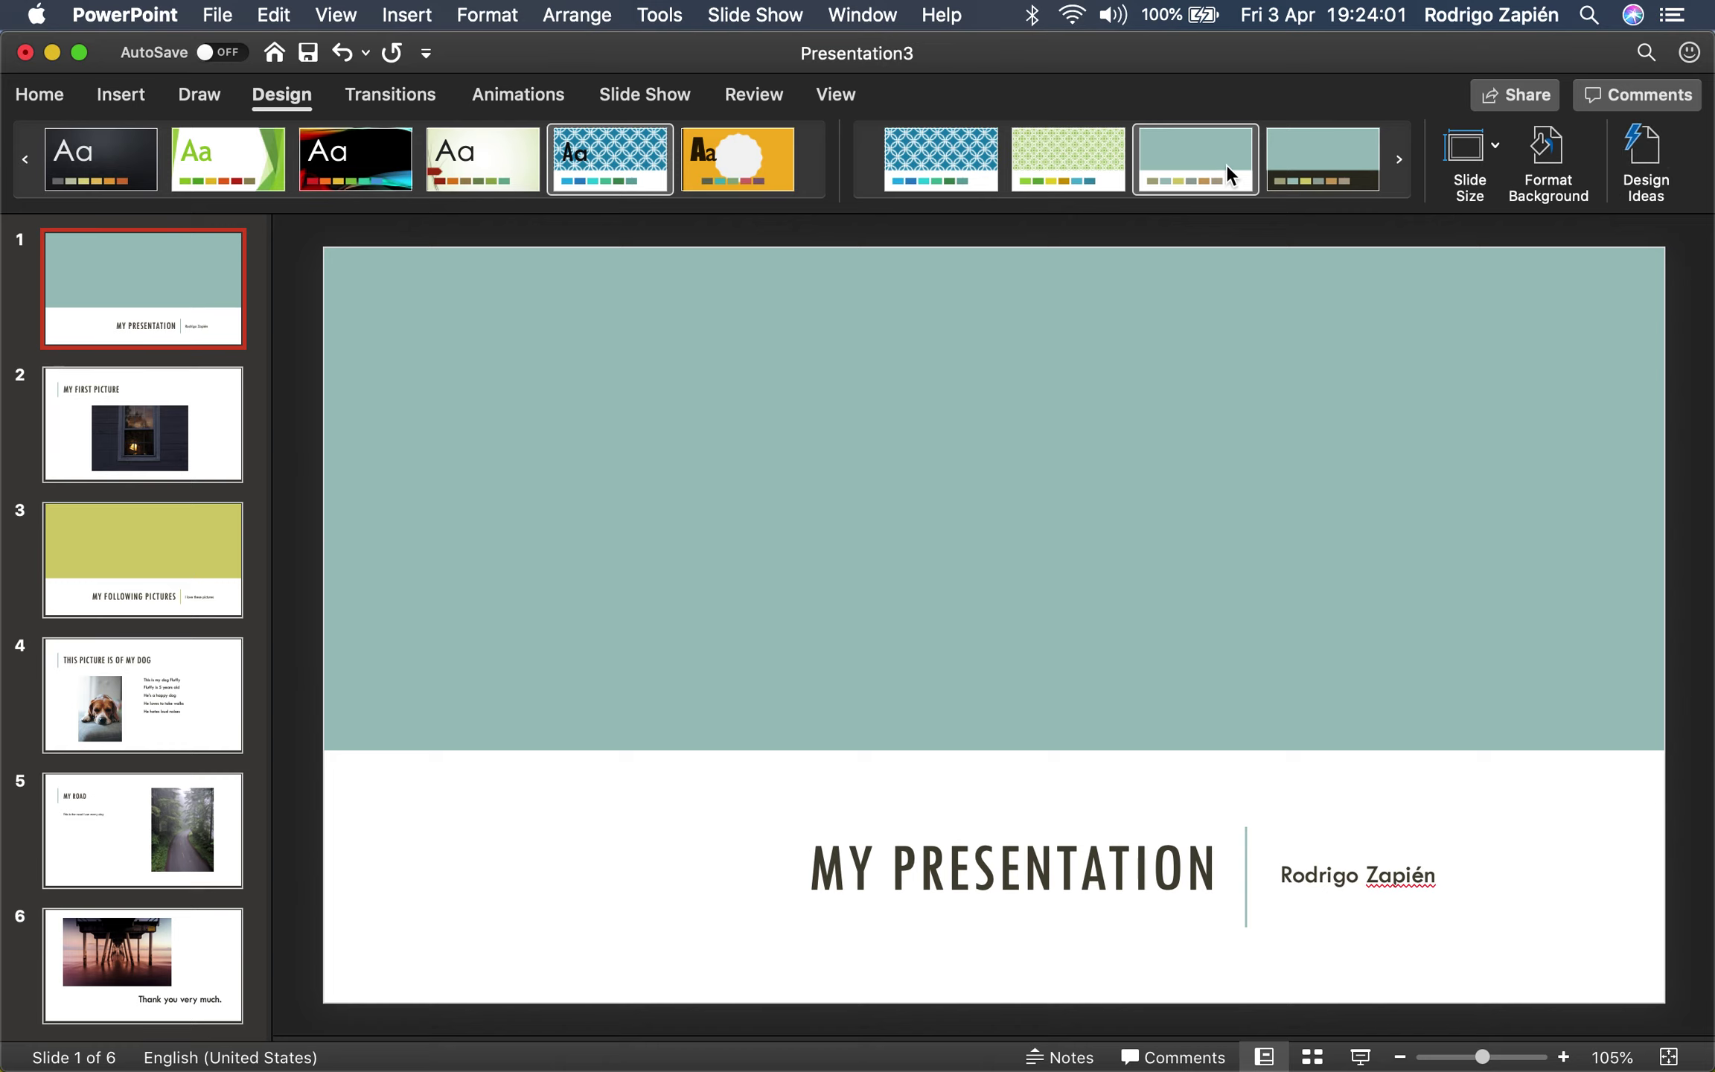
{"action": "left_click", "coordinate": [1322, 159]}
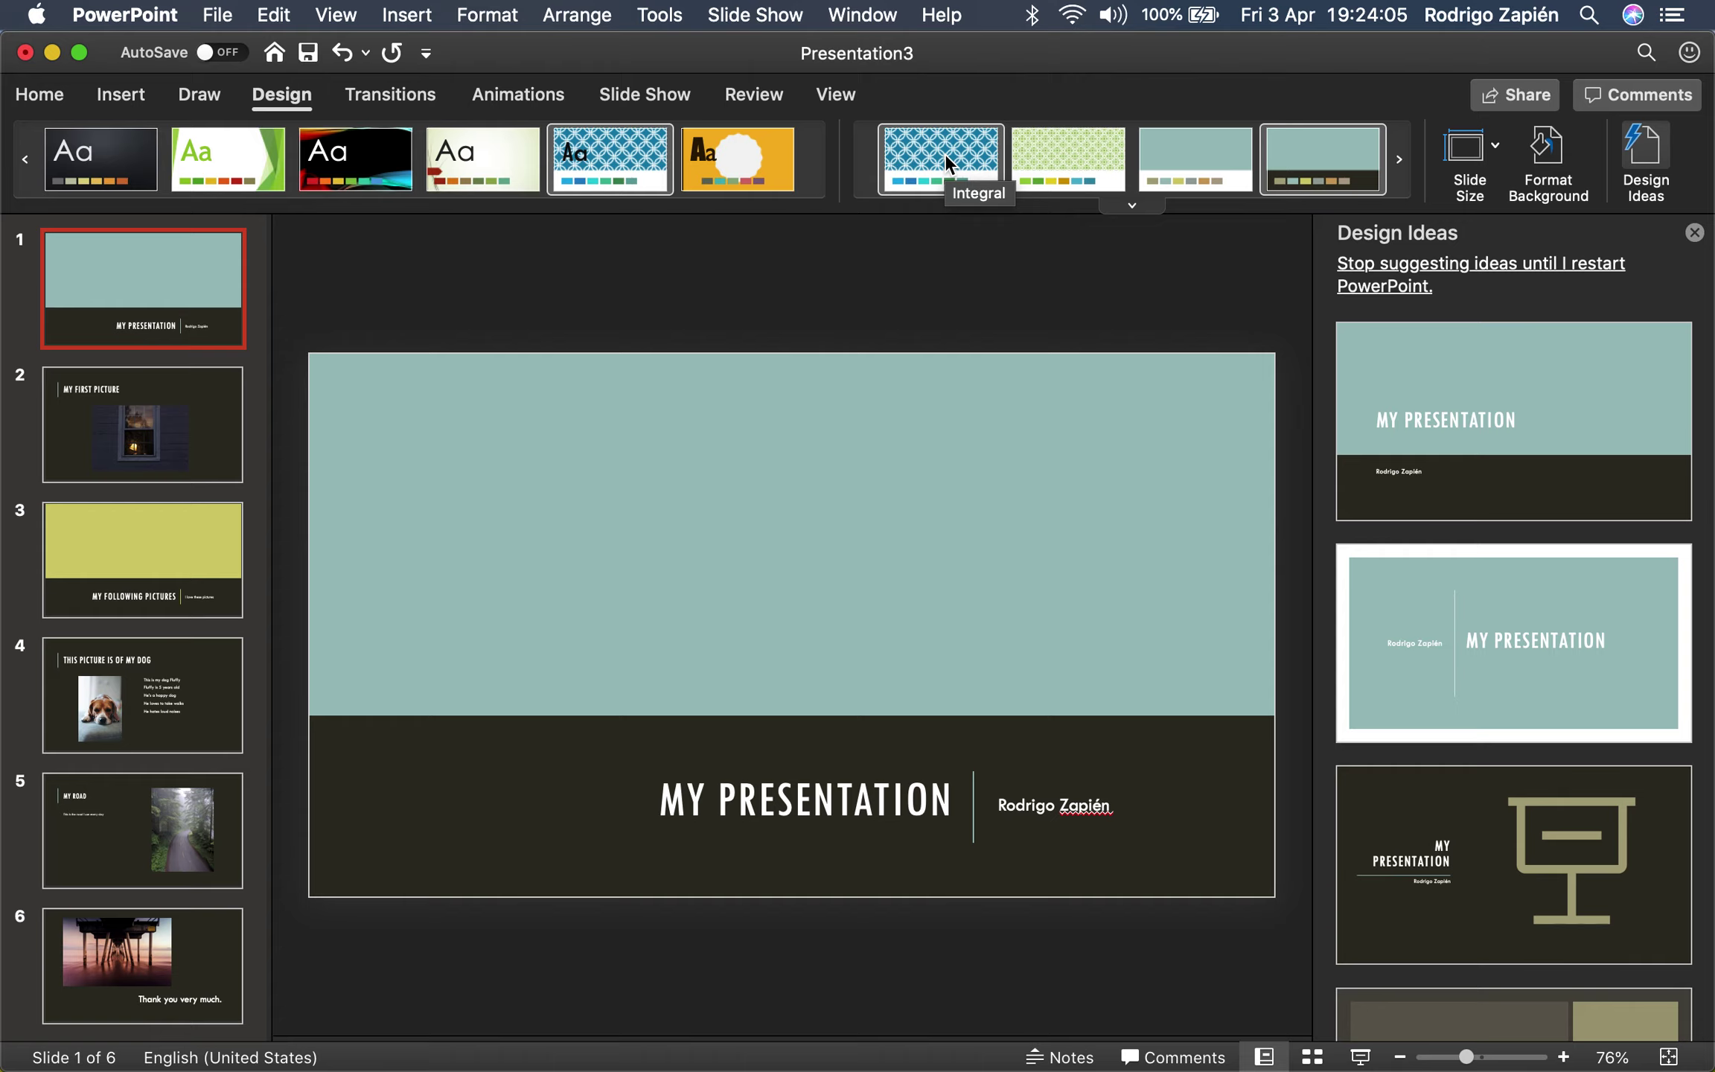
{"action": "left_click", "coordinate": [1694, 233]}
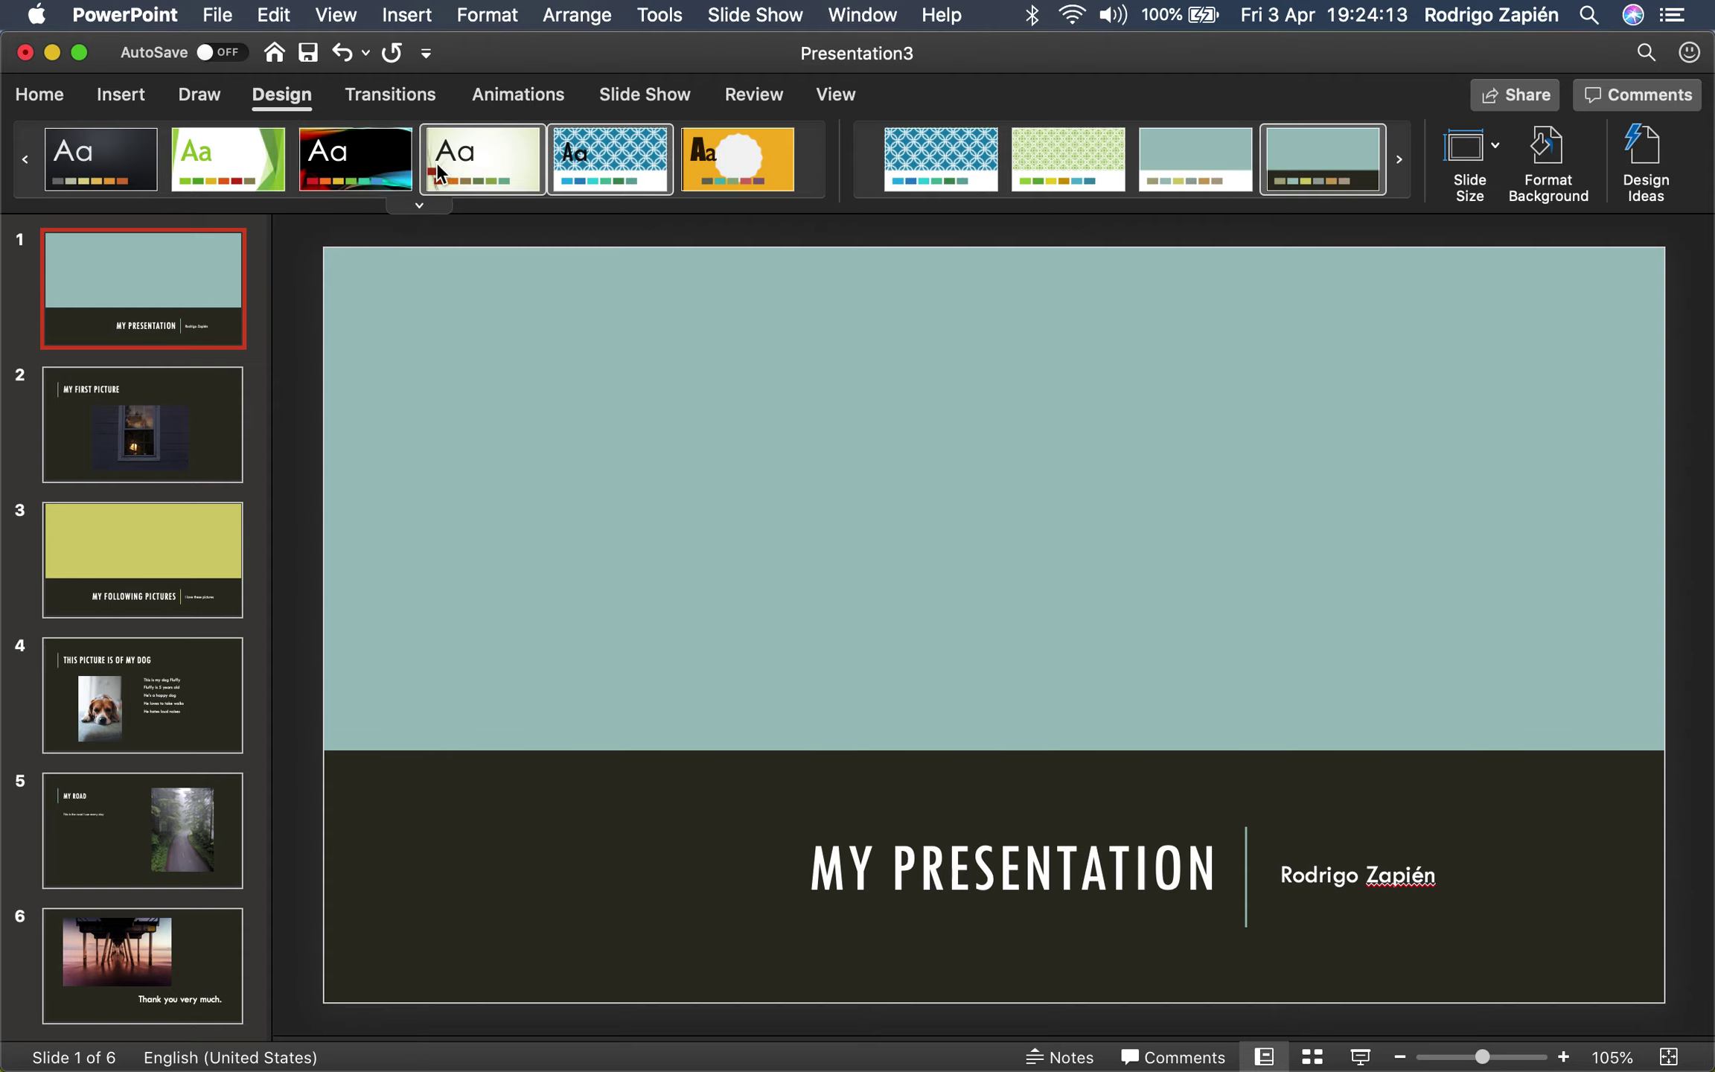
- Try several Design Ideas on slide 1, settling on the olive presentation-board icon layout
{"action": "left_click", "coordinate": [1647, 151]}
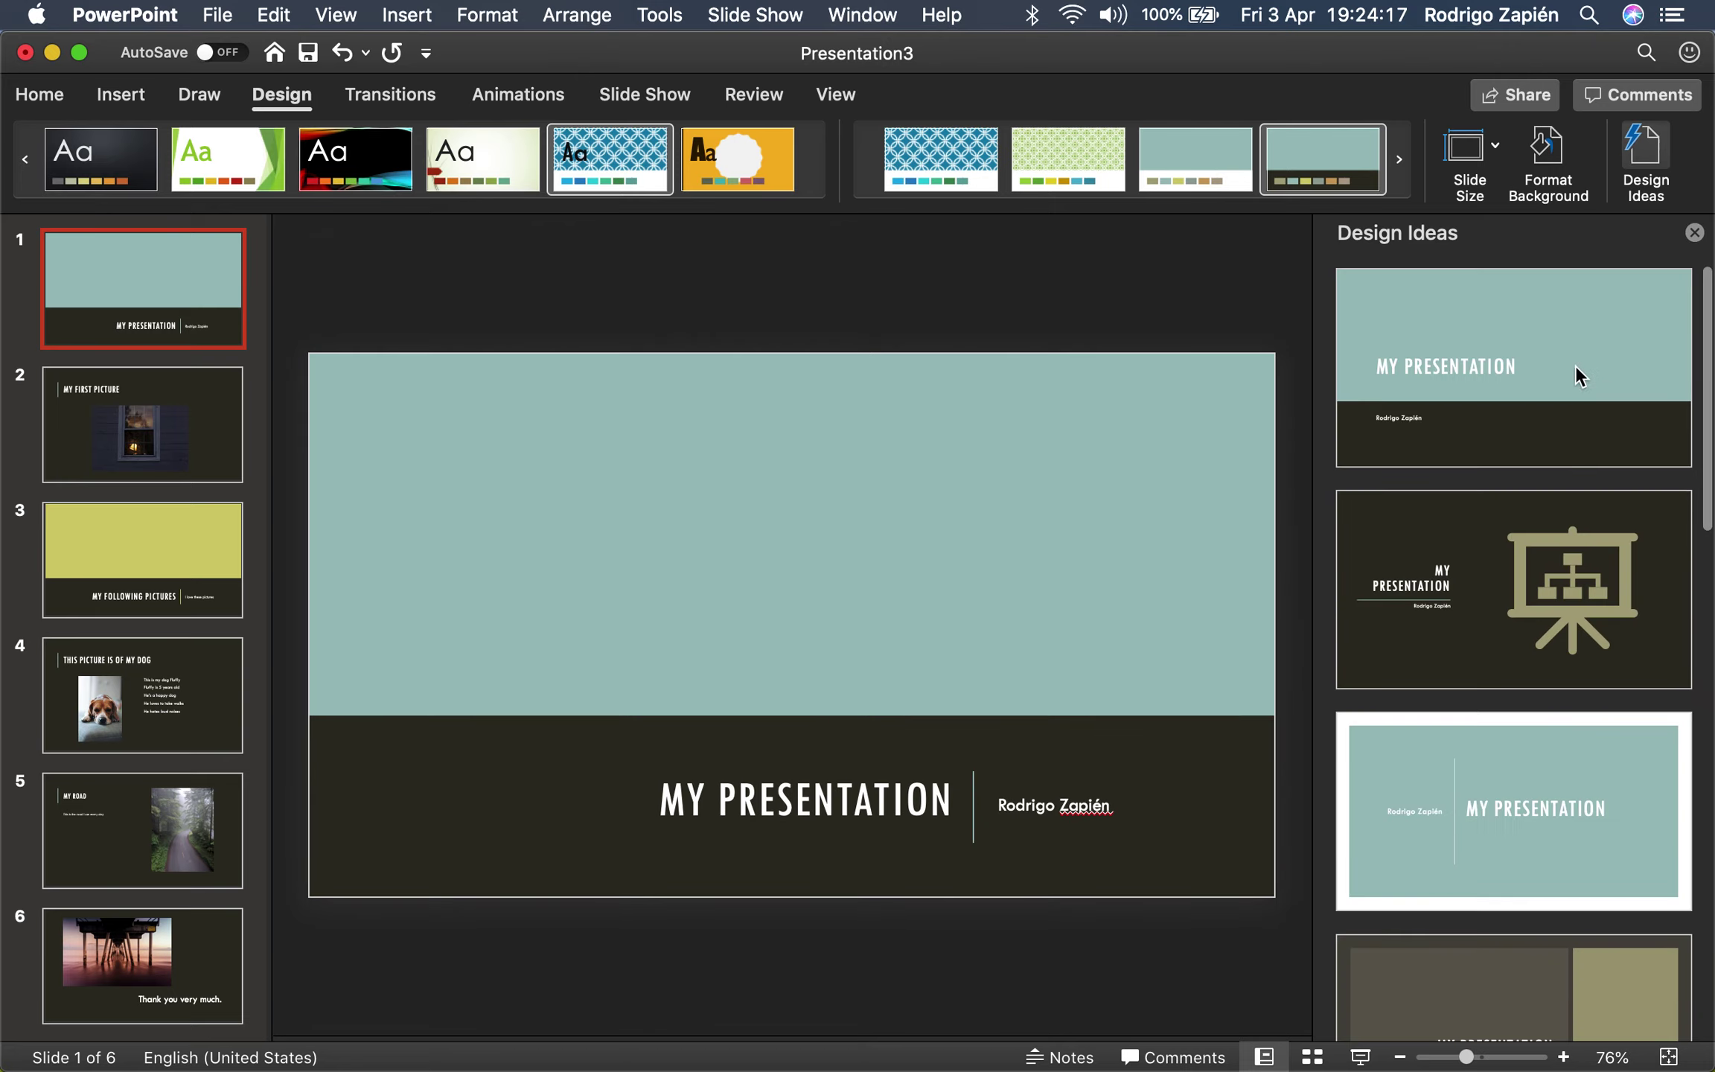
{"action": "left_click", "coordinate": [1519, 618]}
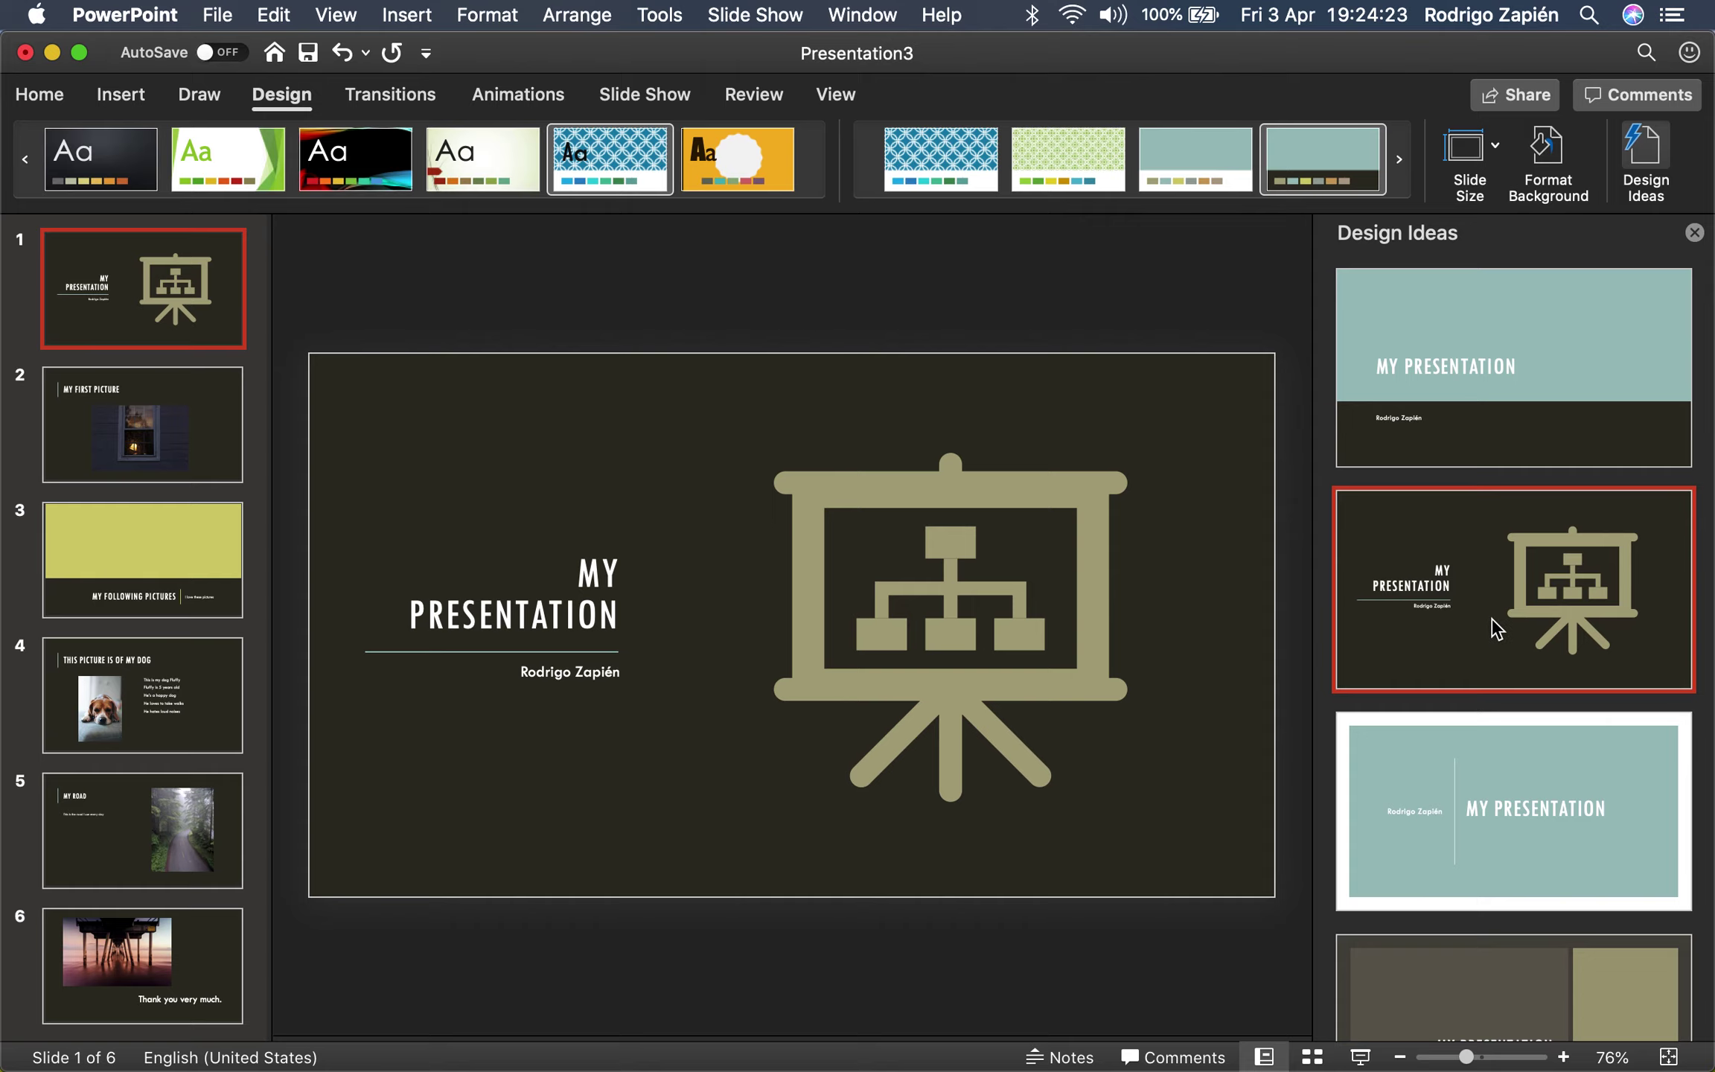
{"action": "left_click", "coordinate": [1526, 847]}
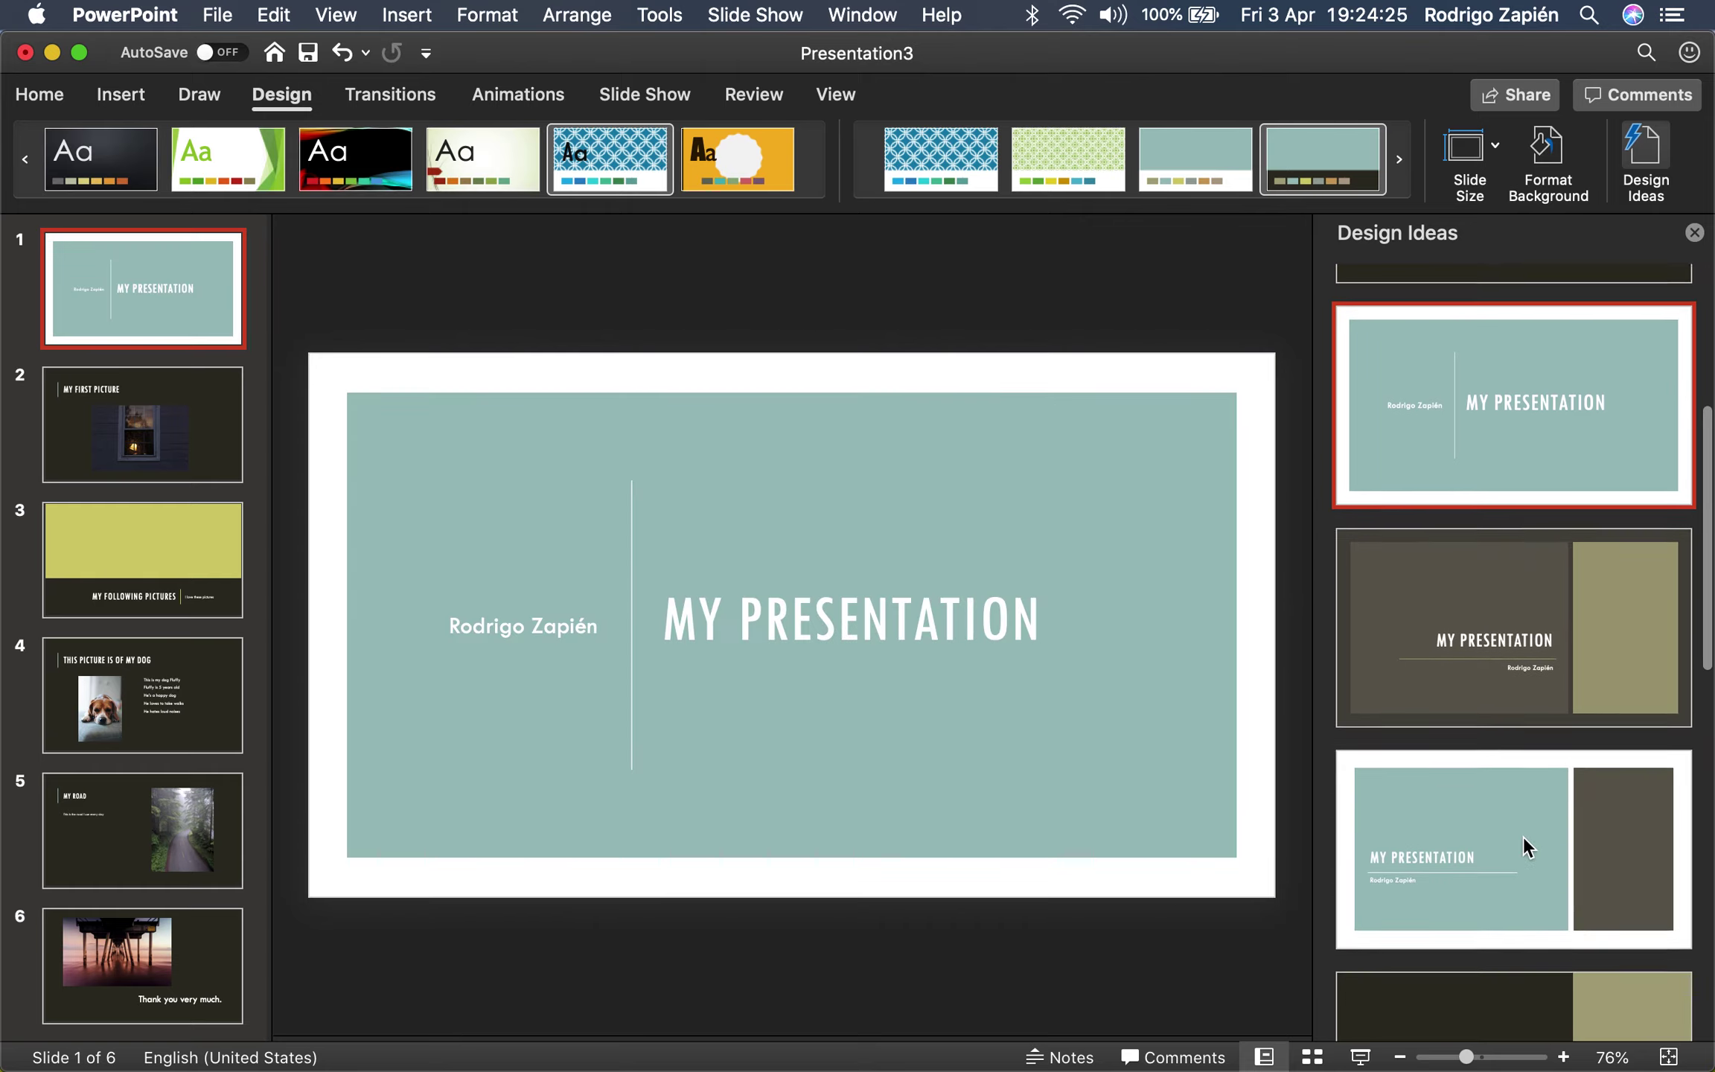
{"action": "left_click", "coordinate": [1535, 640]}
{"action": "left_click", "coordinate": [1557, 819]}
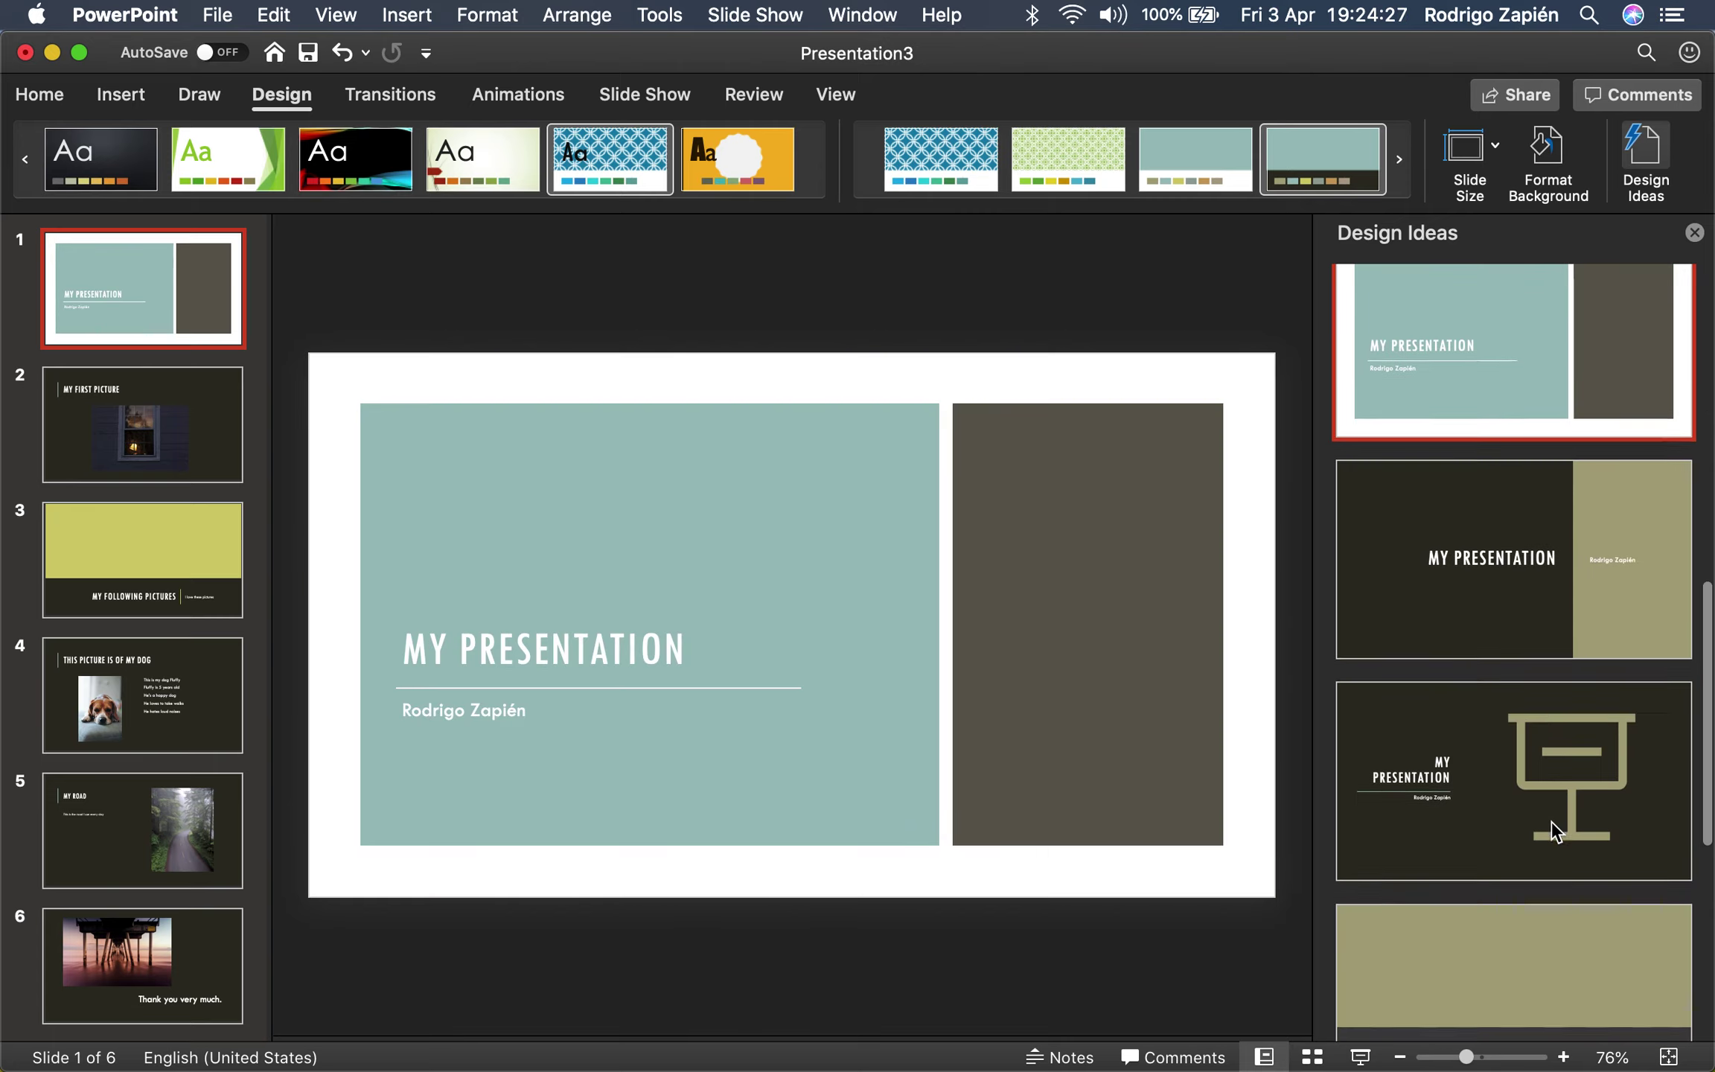
{"action": "left_click", "coordinate": [1537, 726]}
{"action": "left_click", "coordinate": [1533, 715]}
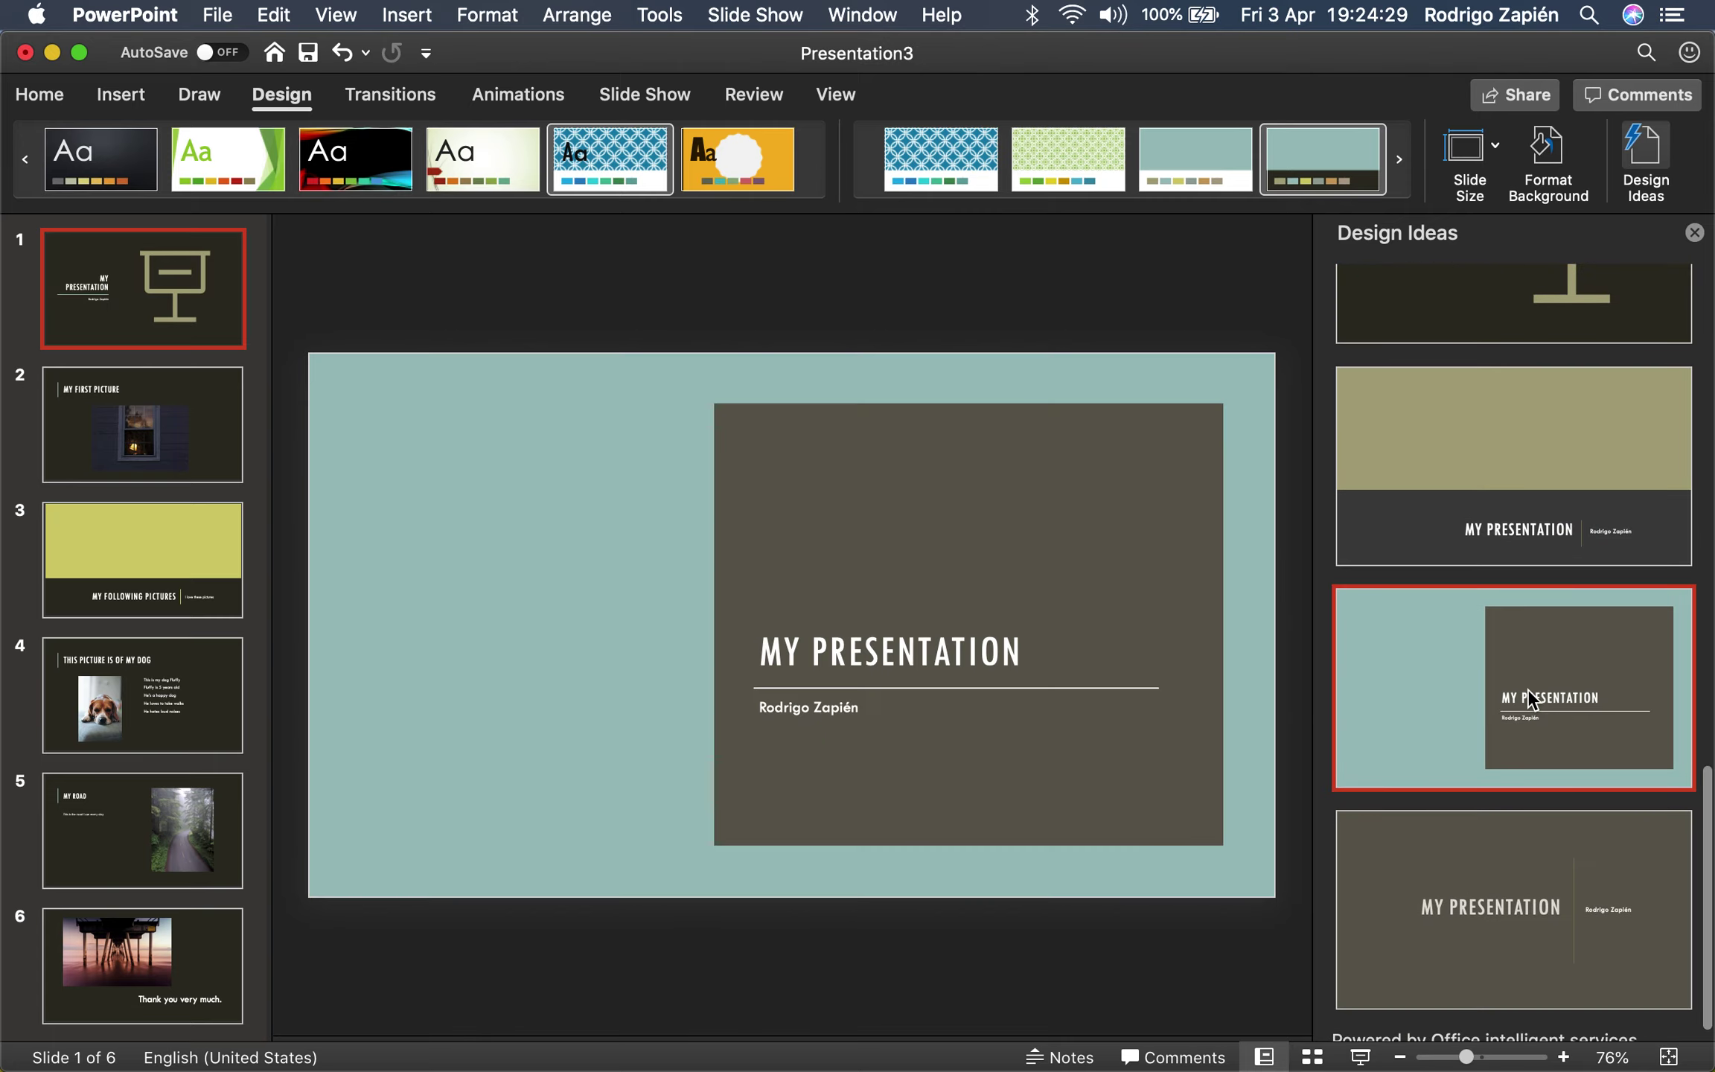
{"action": "left_click", "coordinate": [1537, 889]}
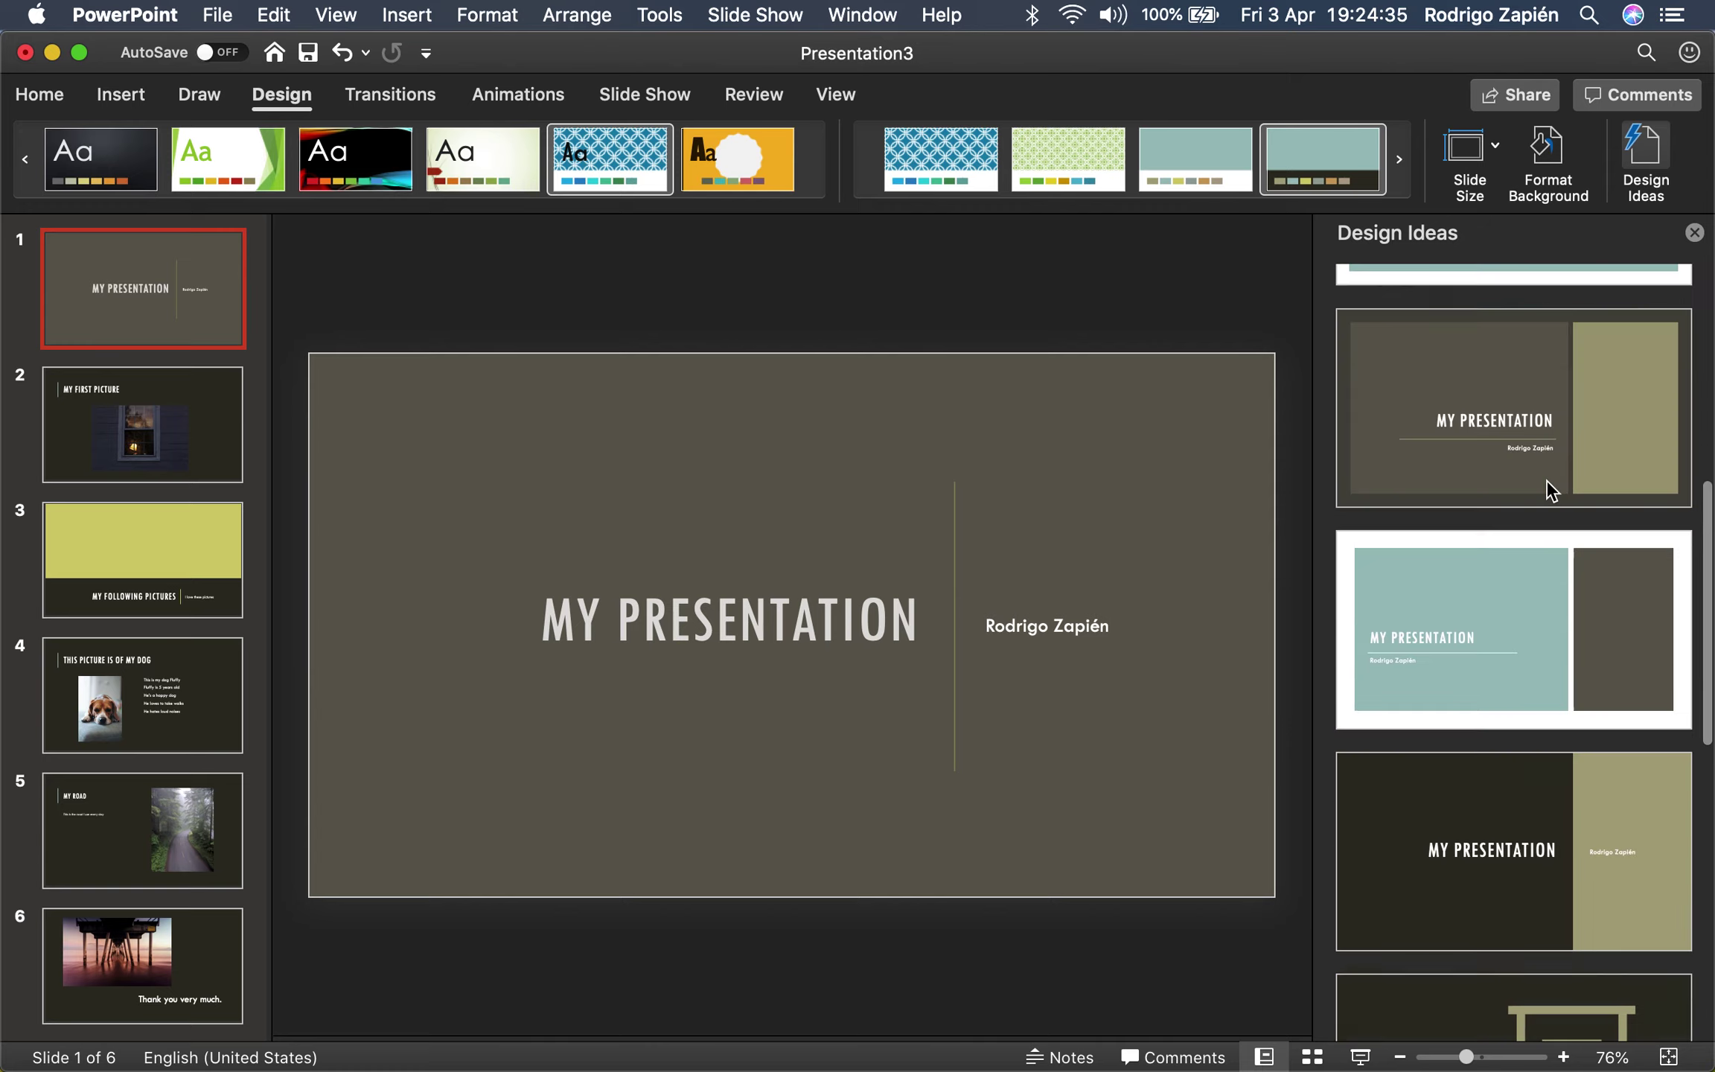
{"action": "left_click", "coordinate": [1583, 596]}
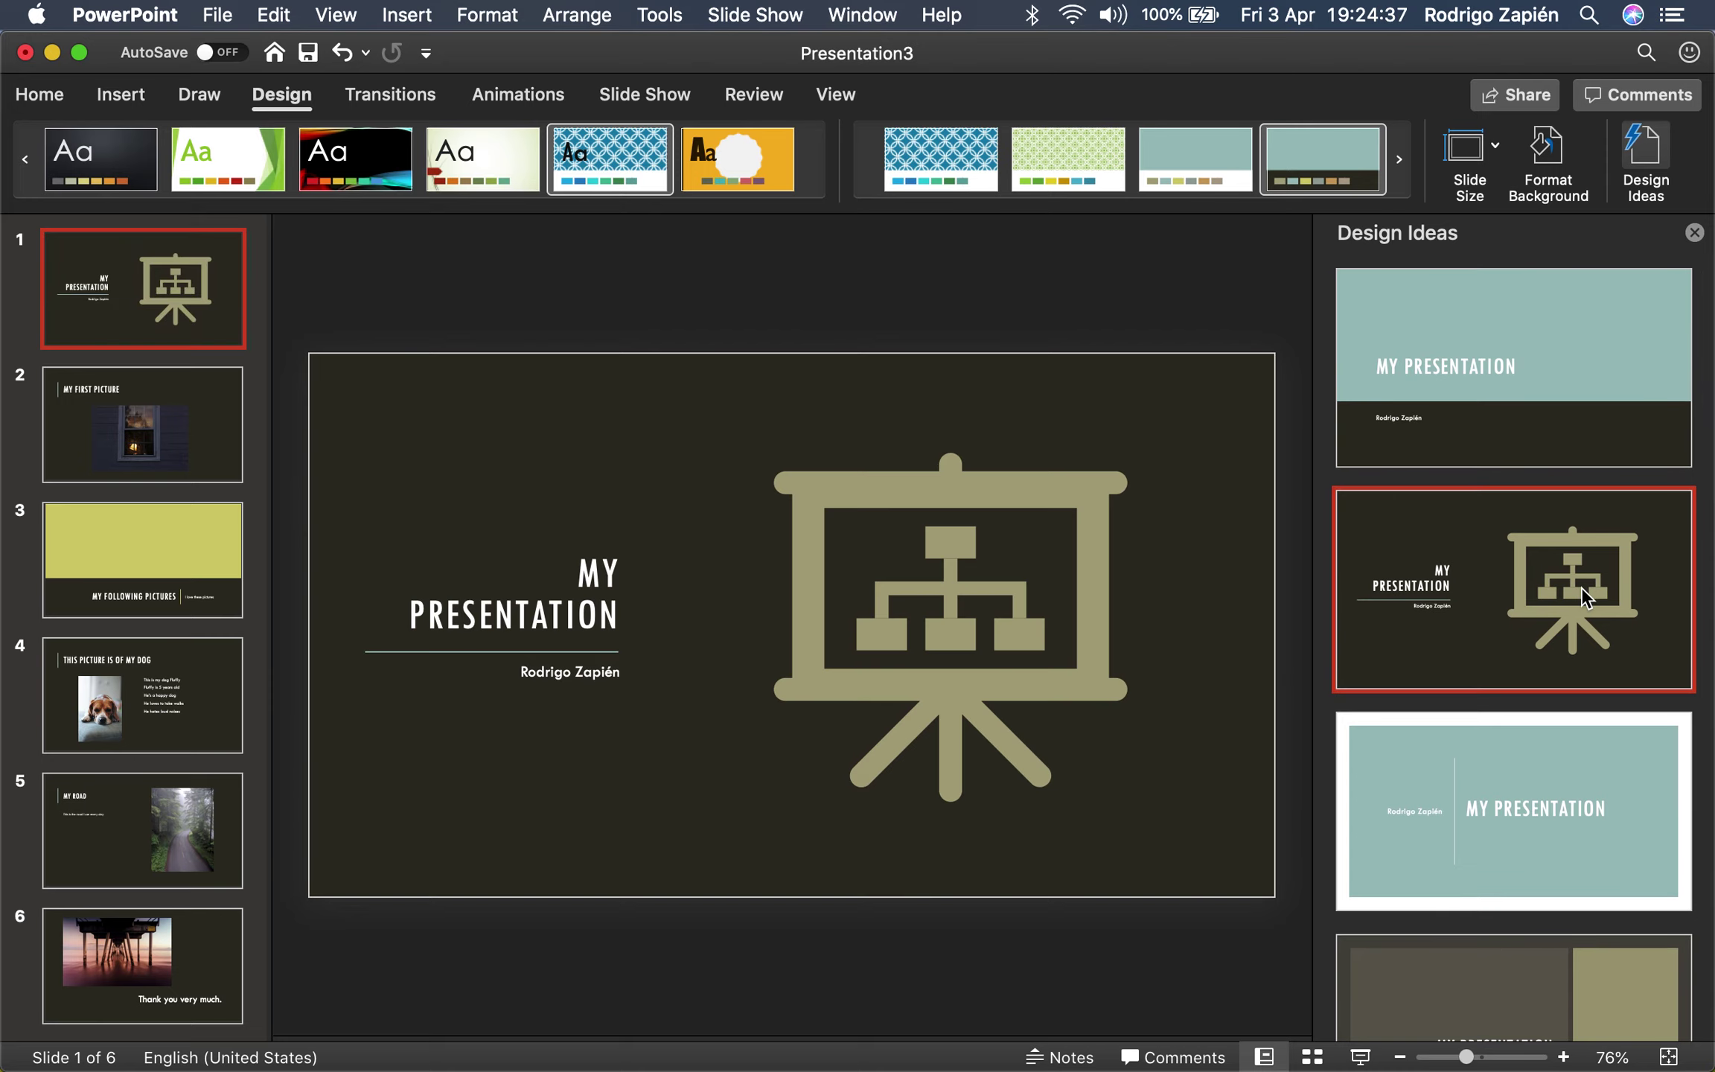
- Give slide 2 the window-photo-above-gold-band design and start the slide show
{"action": "left_click", "coordinate": [201, 469]}
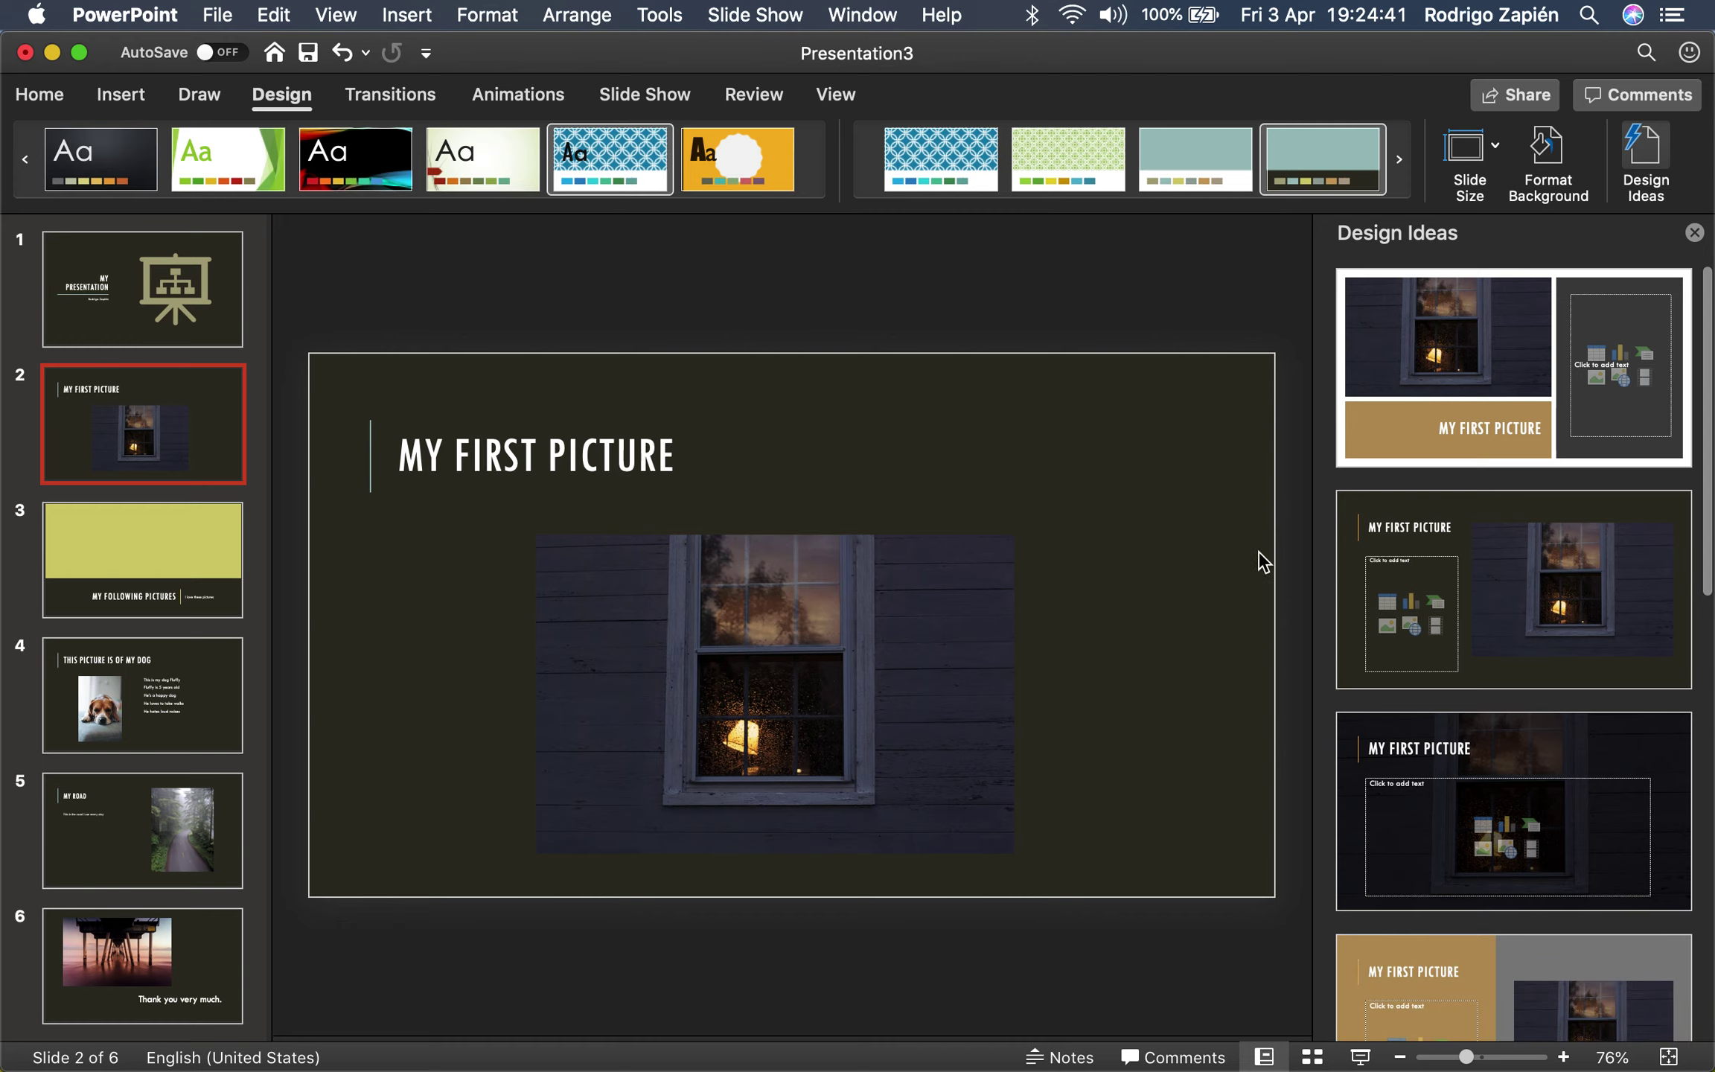
{"action": "left_click", "coordinate": [1491, 393]}
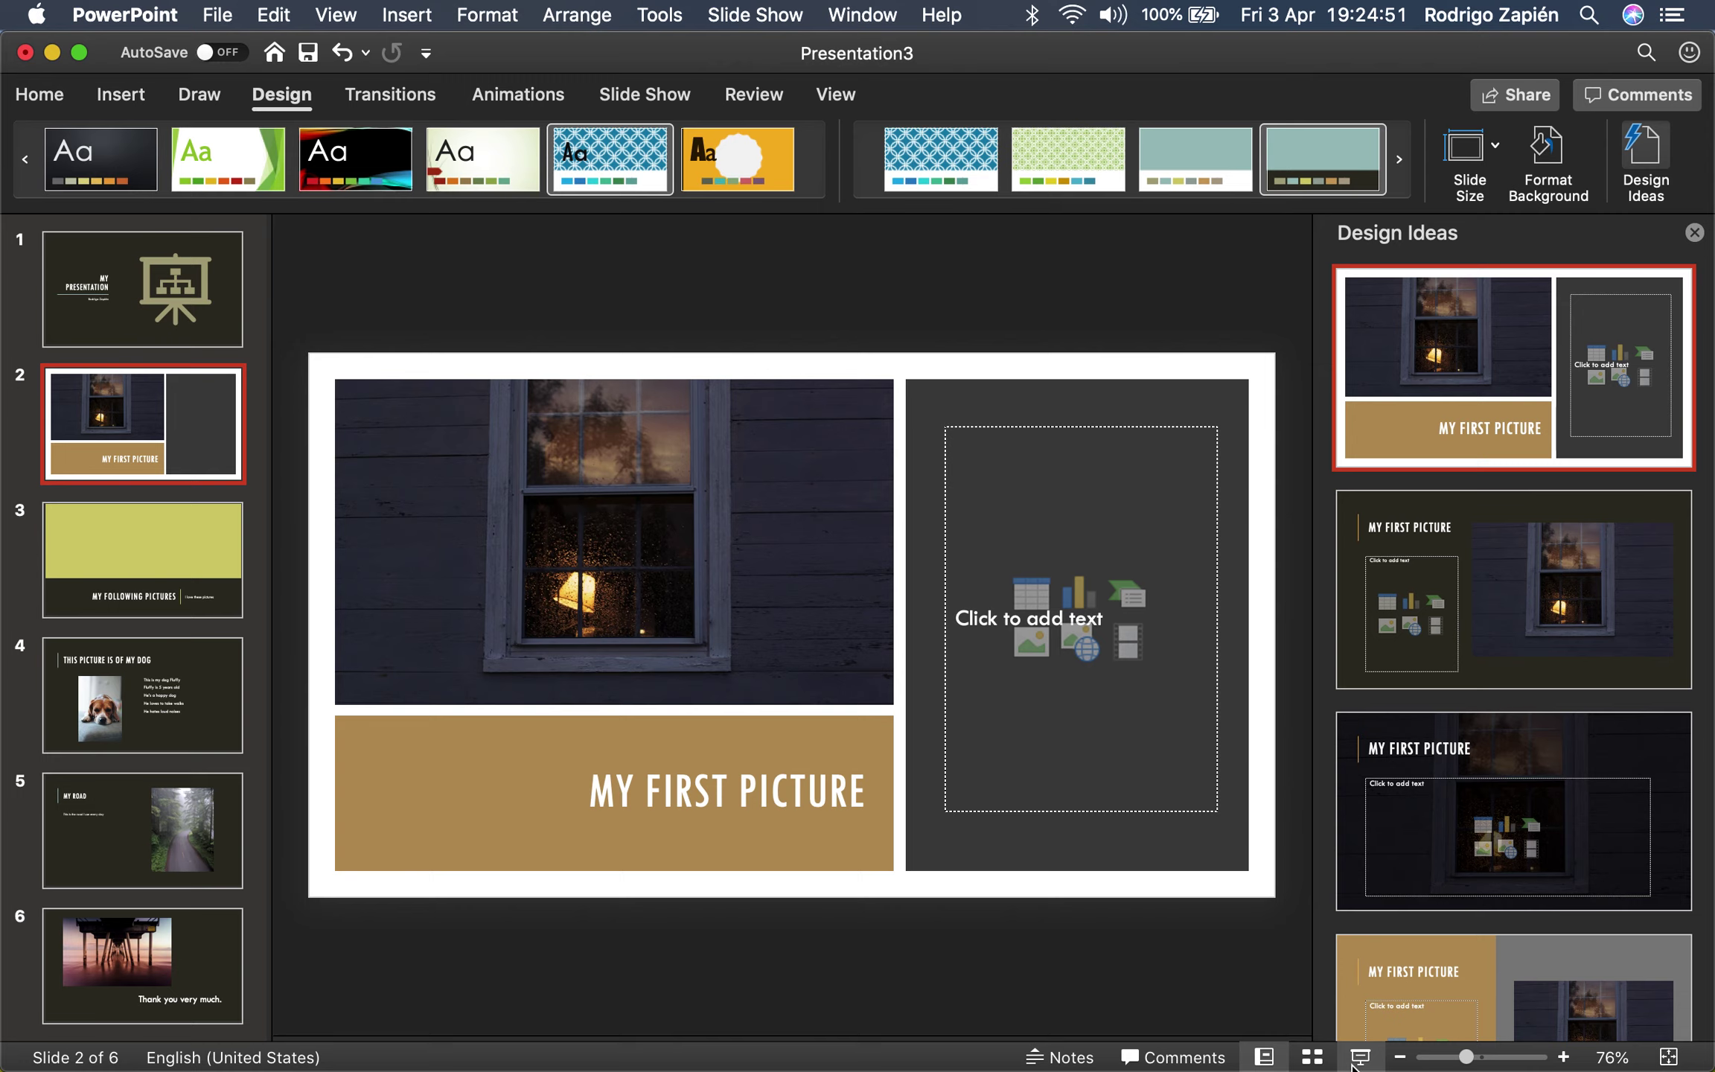
{"action": "left_click", "coordinate": [1359, 1057]}
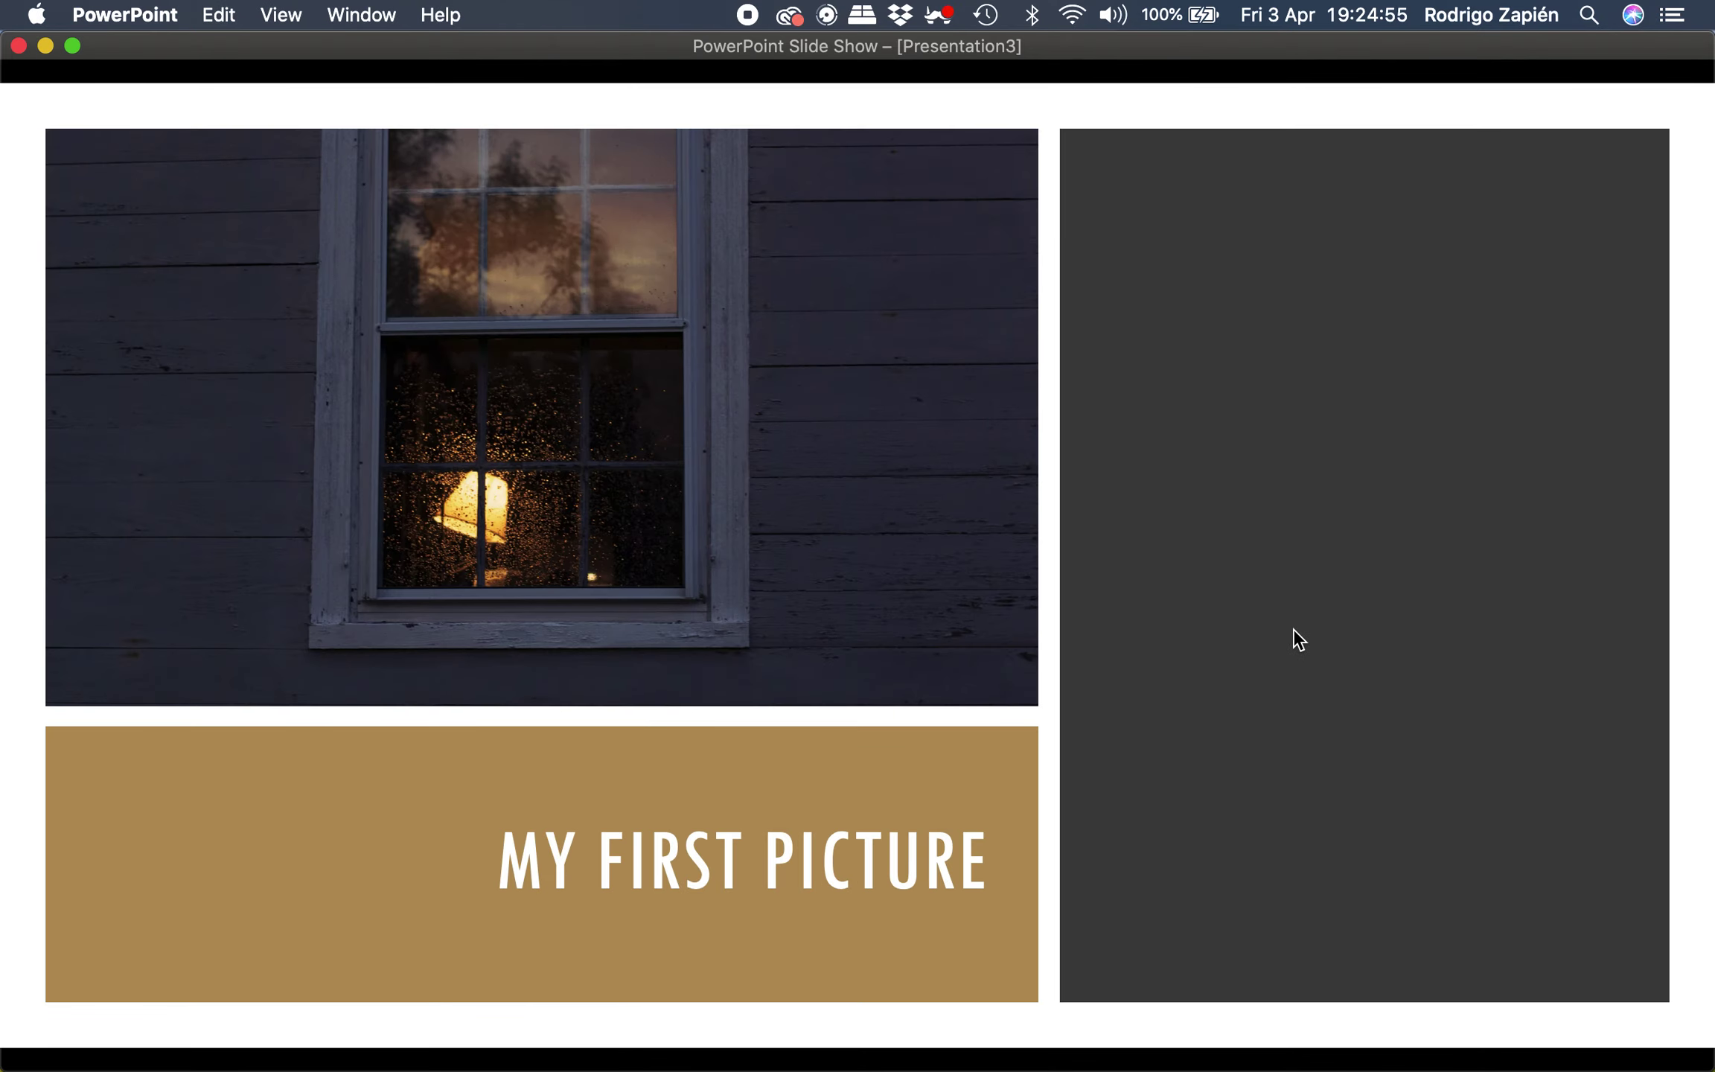
- Exit the slide show, try the orange jellyfish photo in slide 2's right panel, then undo it
{"action": "key", "text": "Escape"}
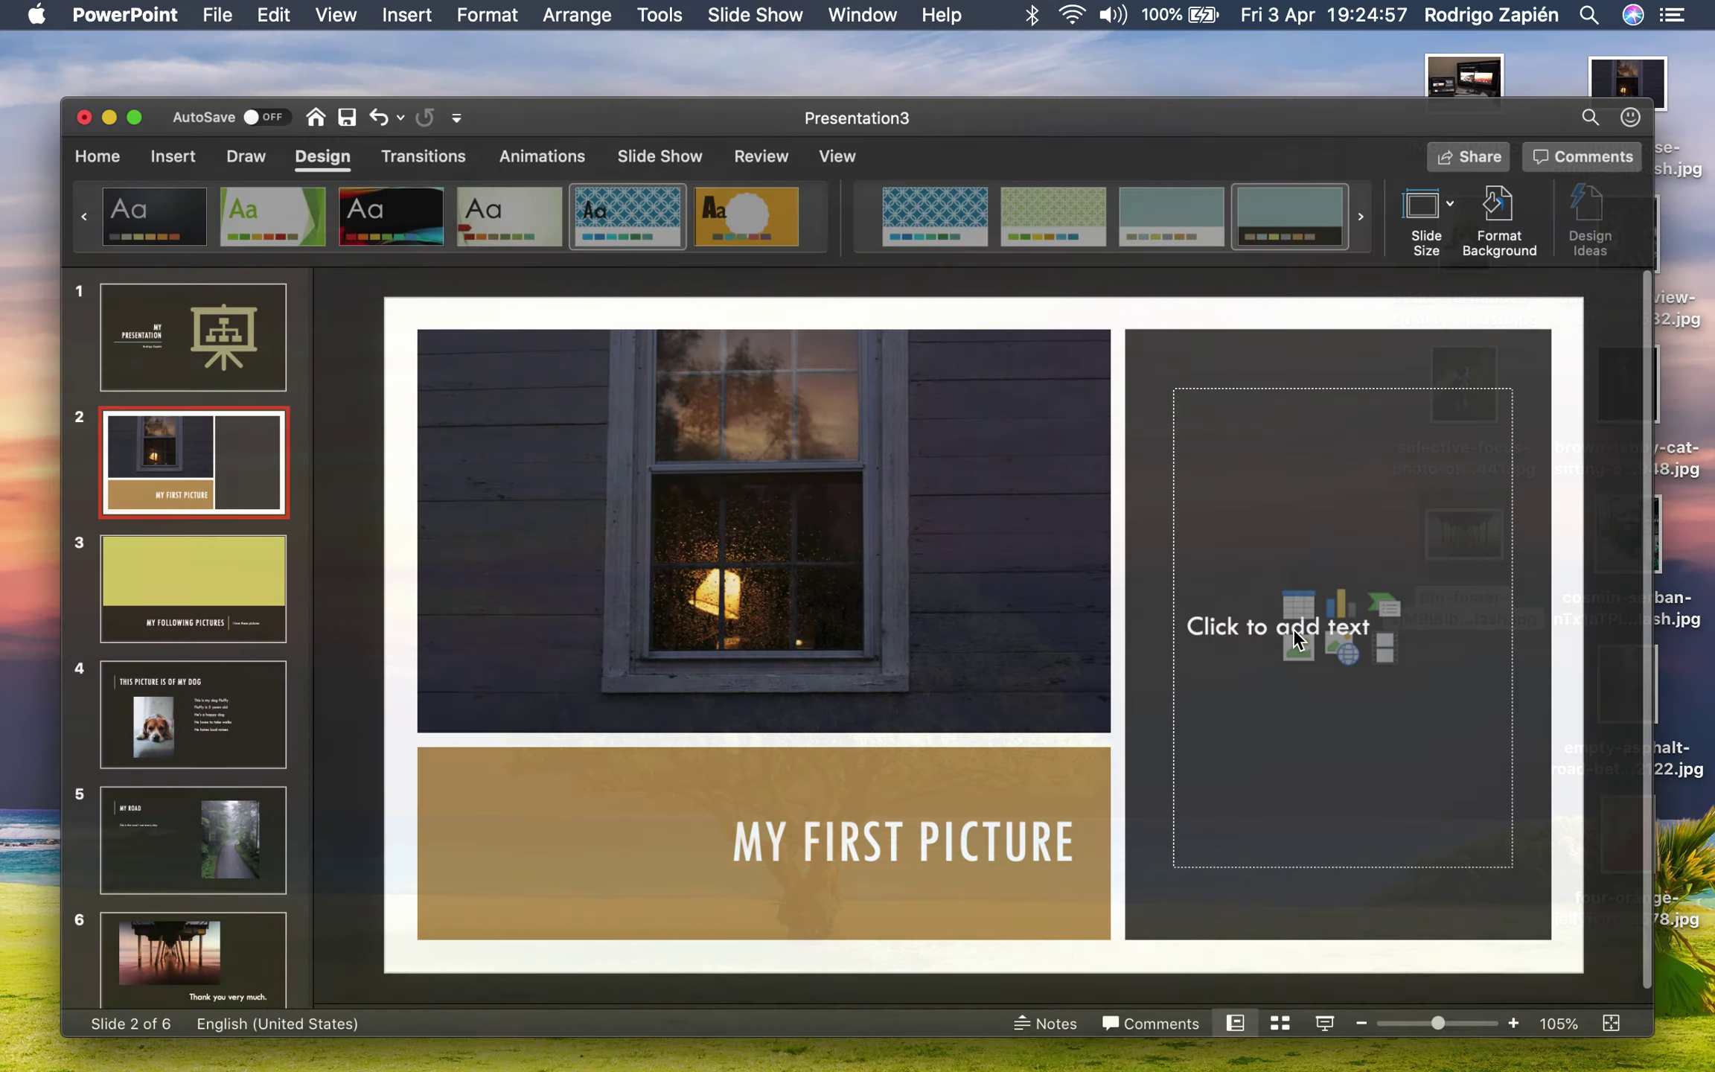
{"action": "left_click", "coordinate": [1327, 644]}
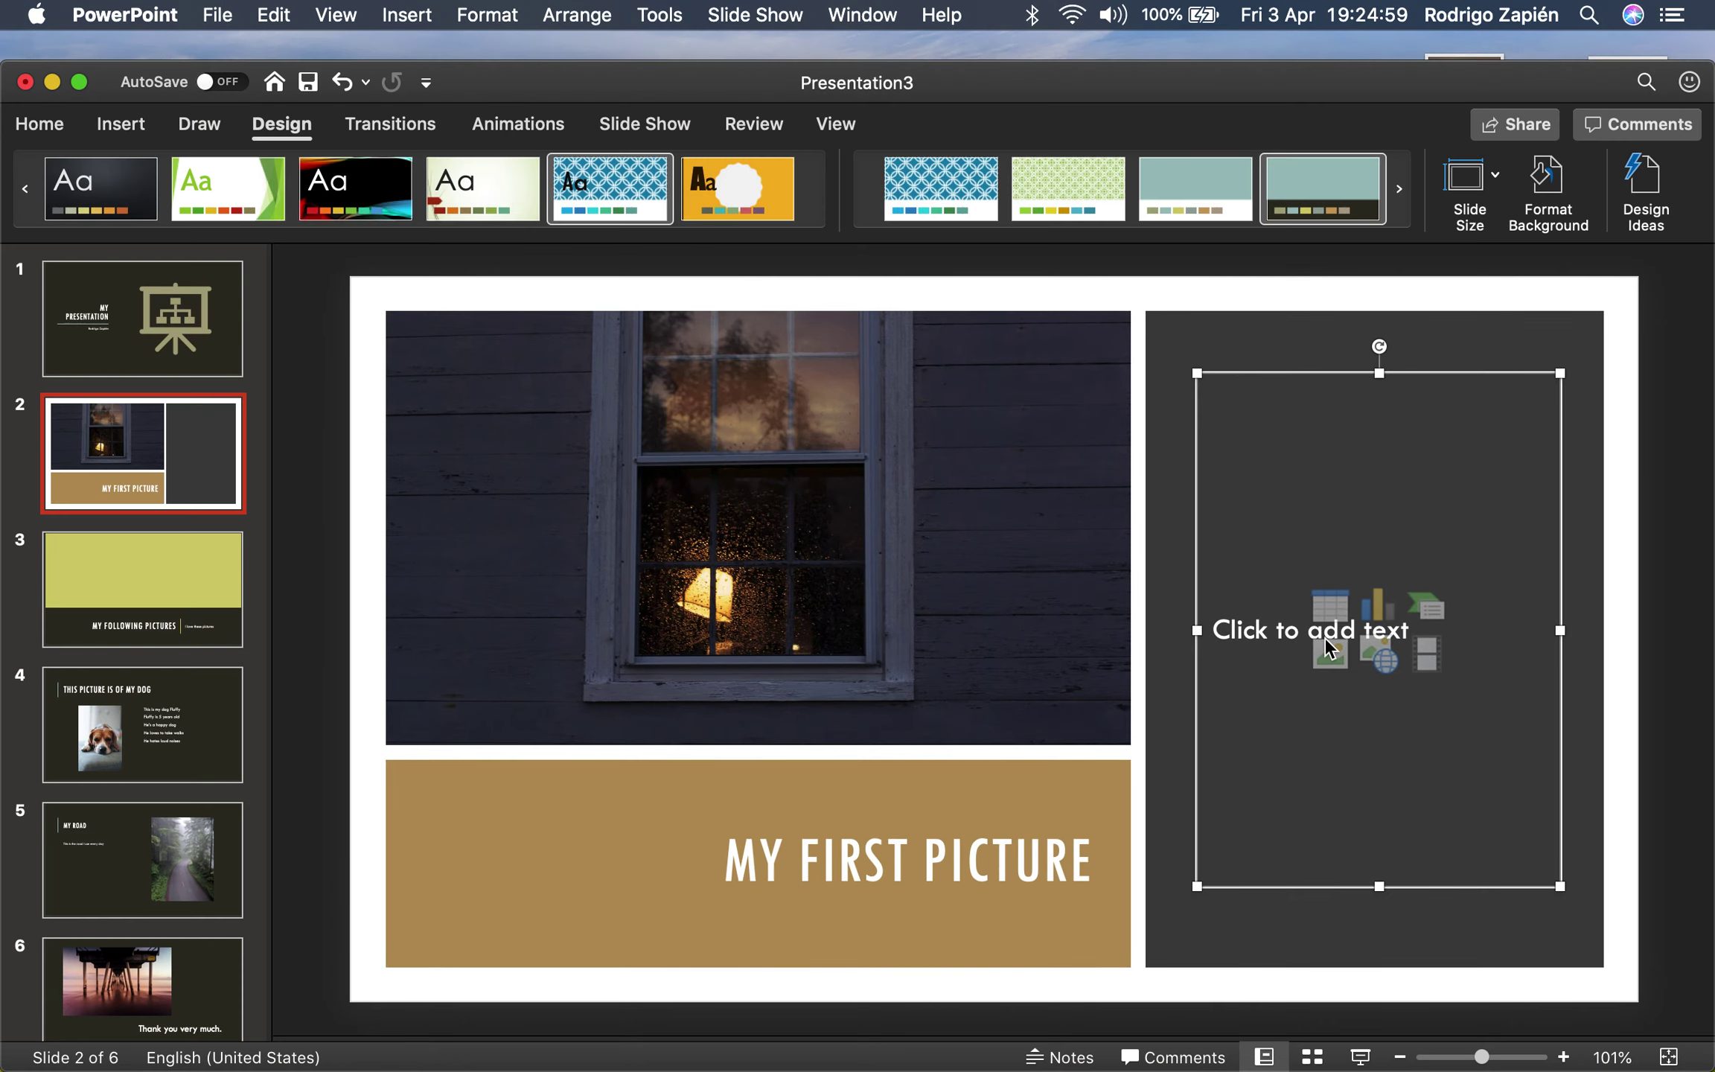
{"action": "left_click", "coordinate": [1325, 659]}
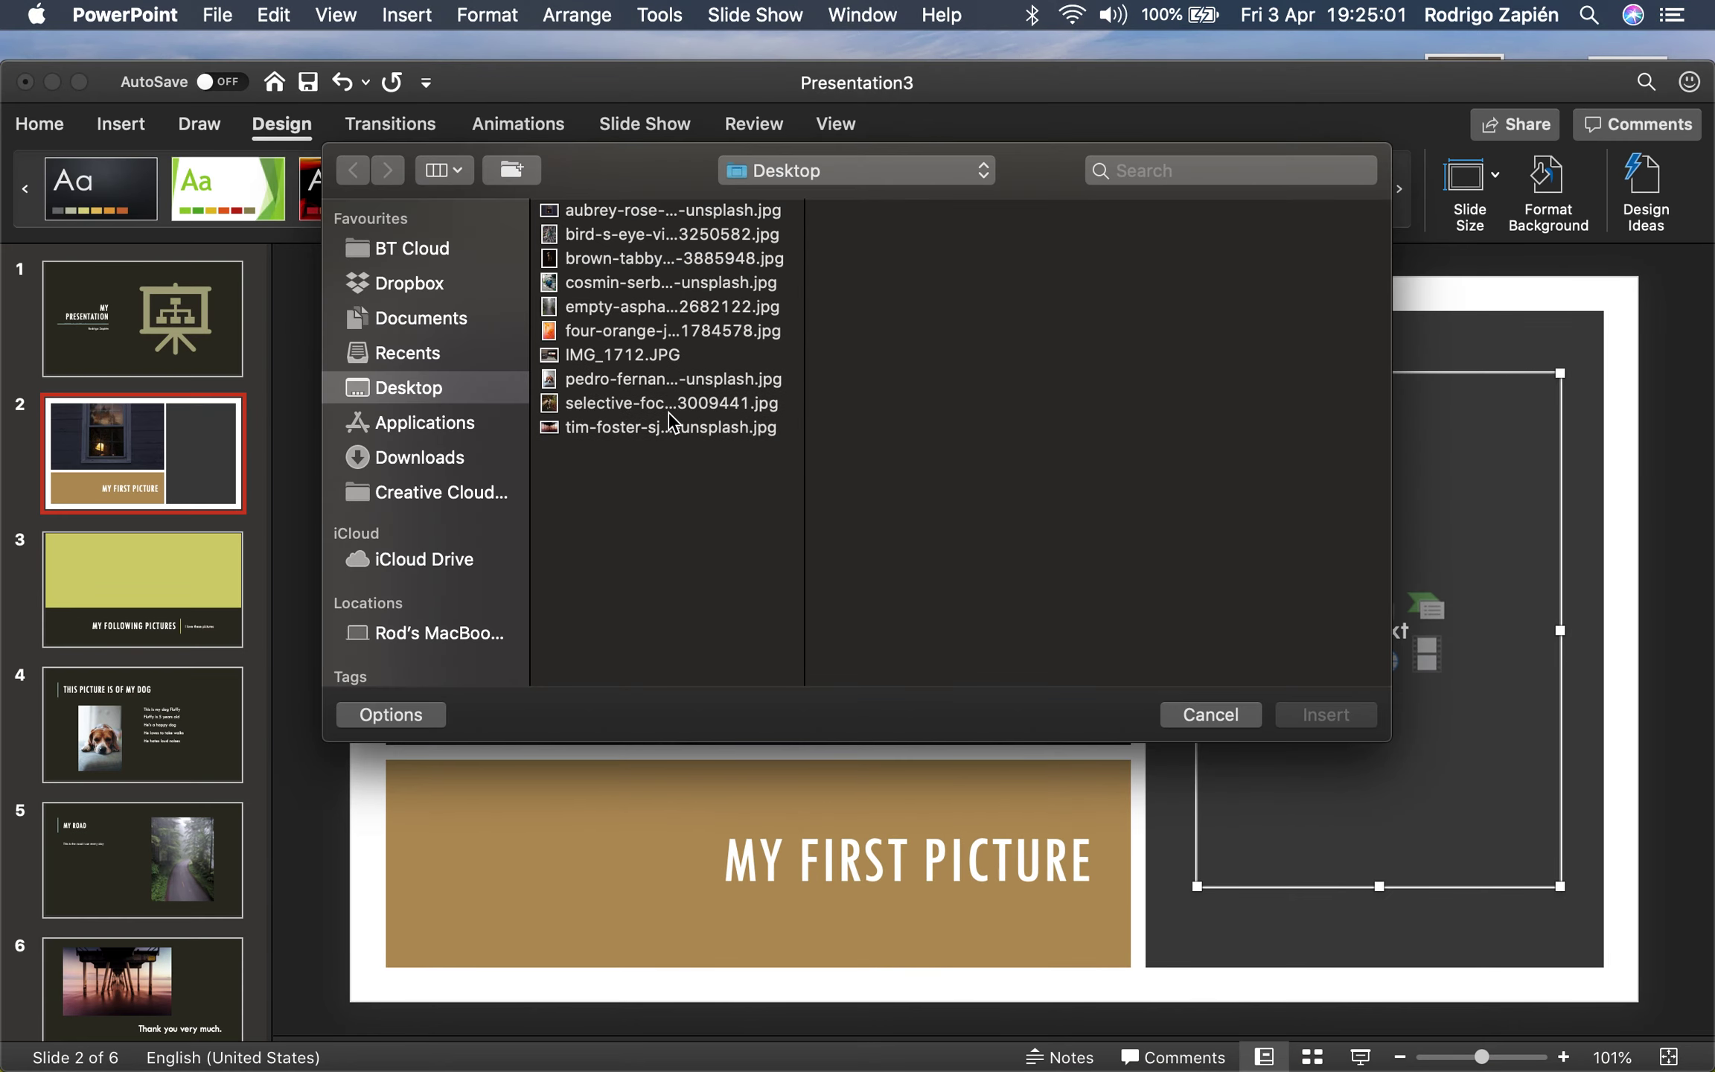
{"action": "left_click", "coordinate": [674, 331]}
{"action": "left_click", "coordinate": [1319, 715]}
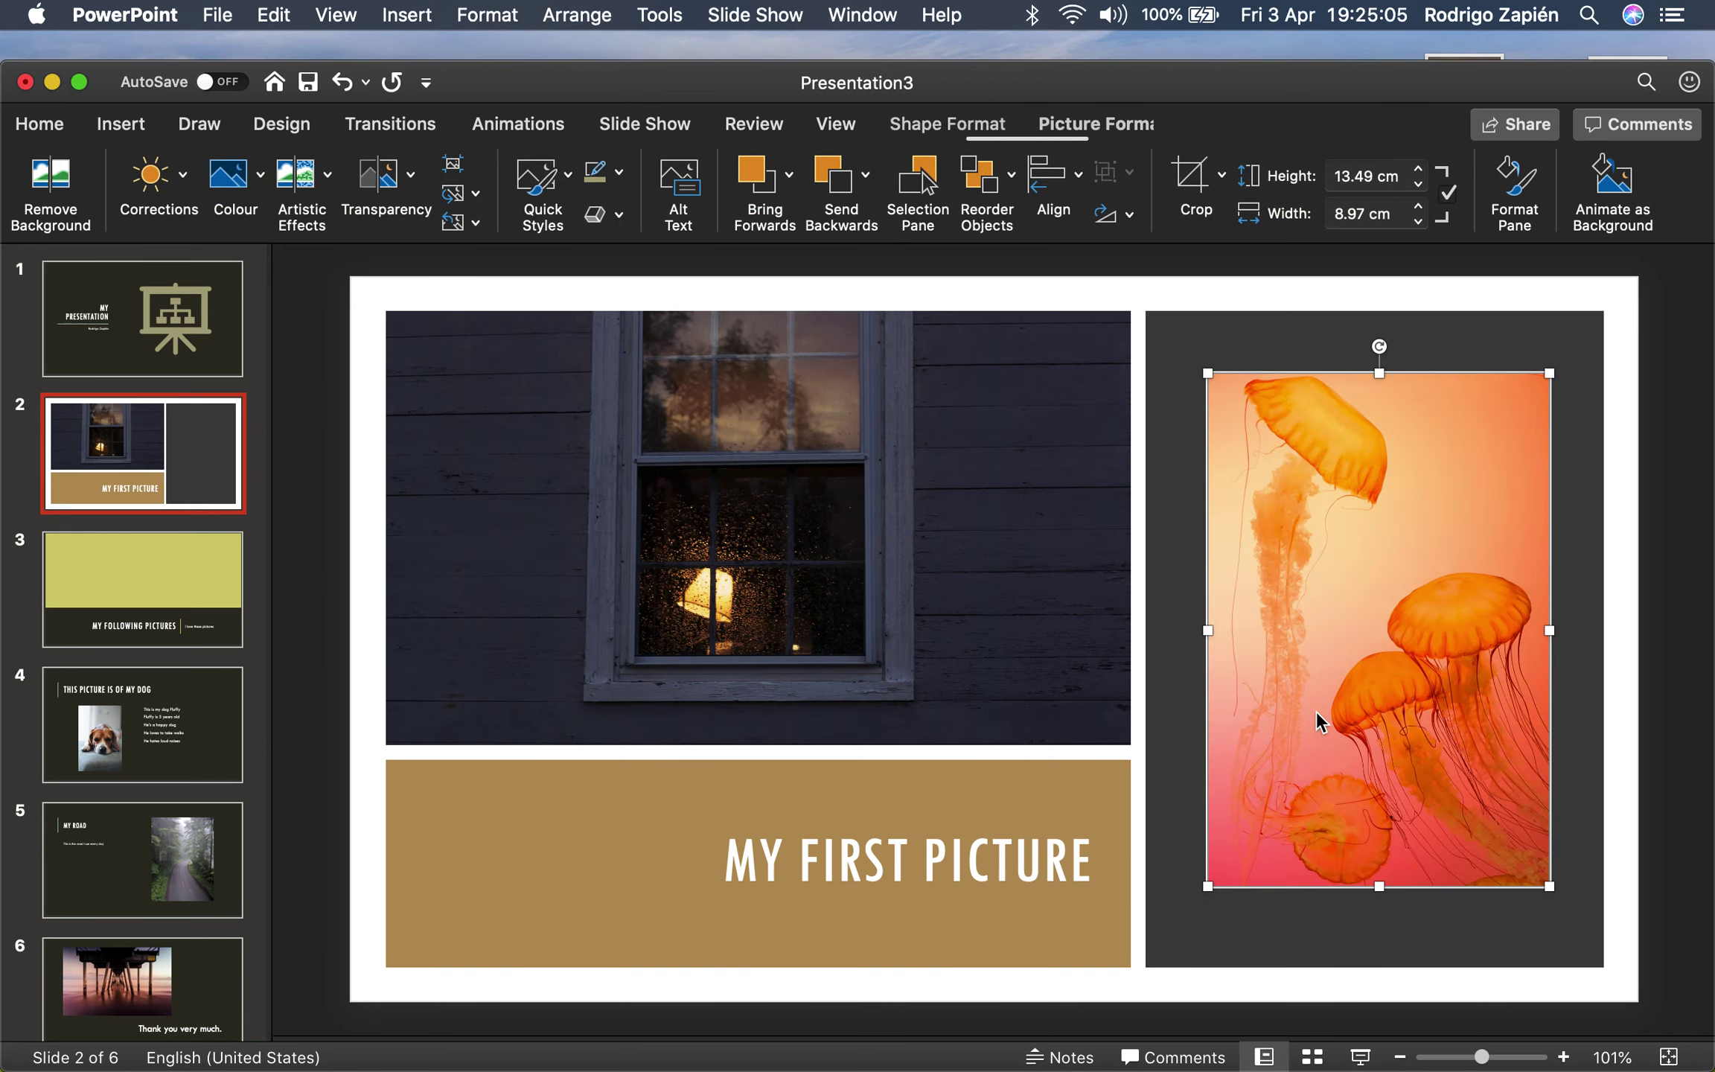
{"action": "left_click", "coordinate": [1326, 272]}
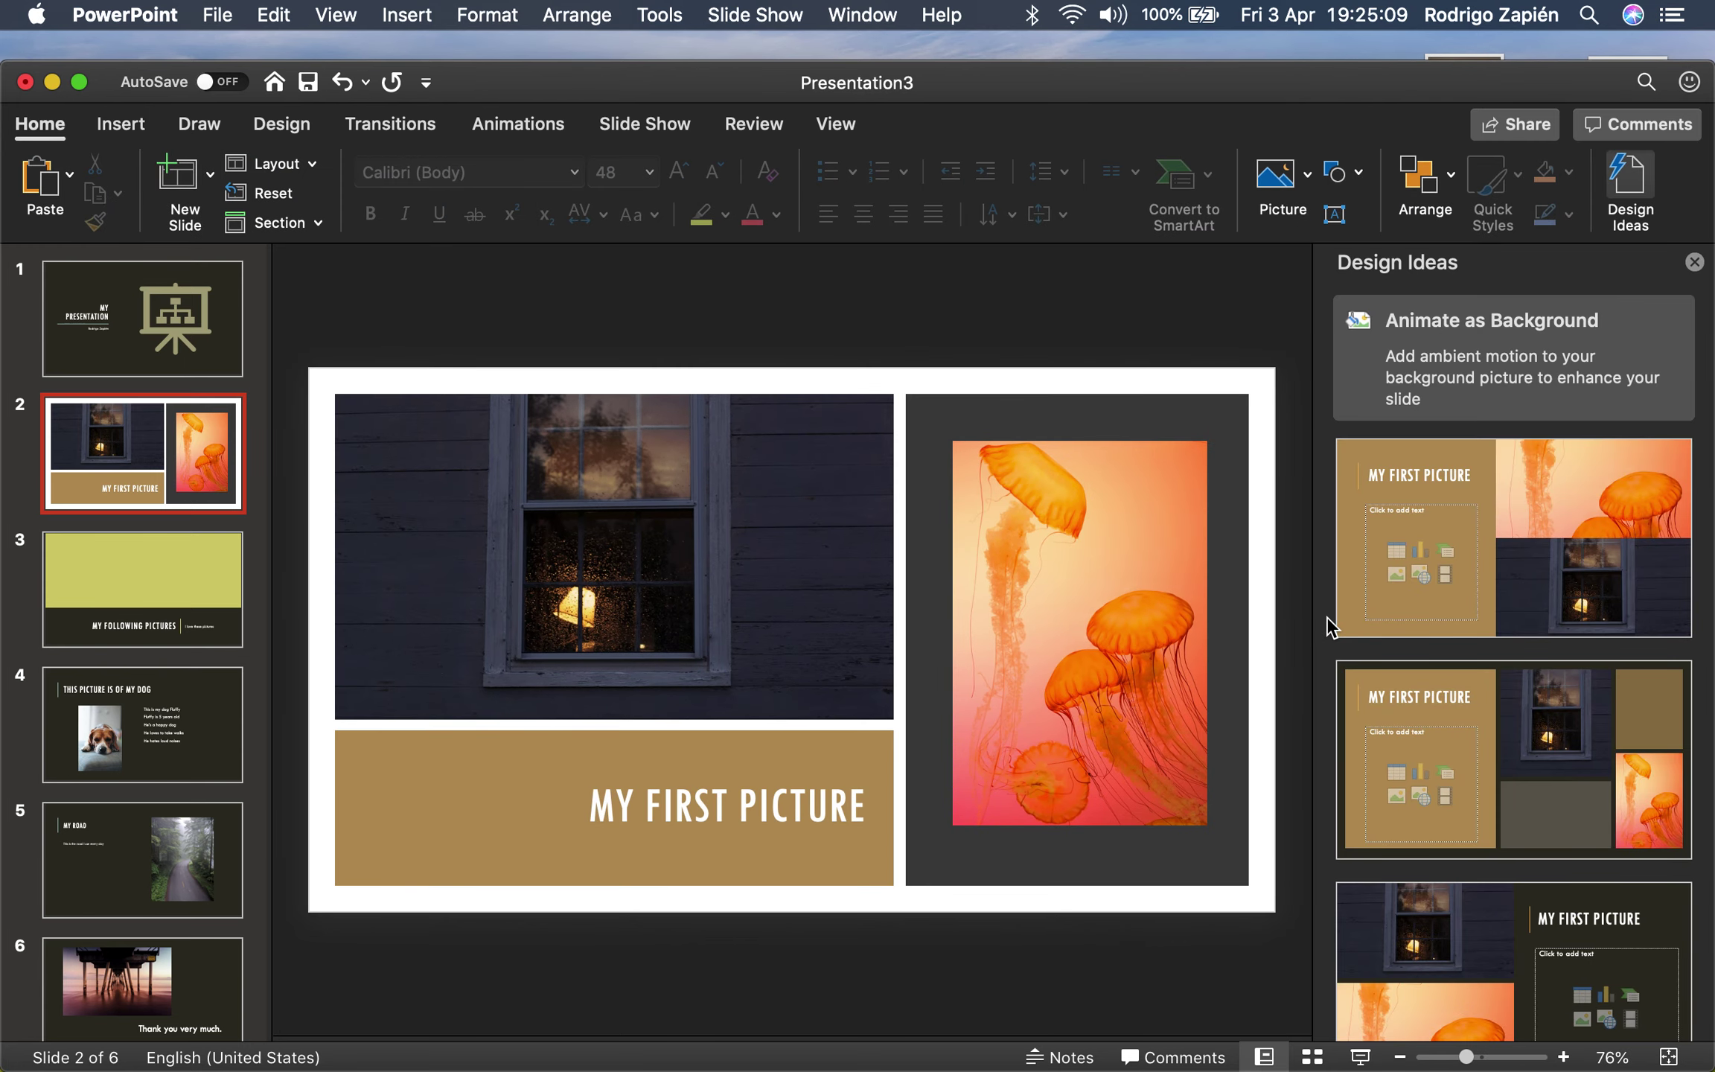
{"action": "key", "text": "super+z"}
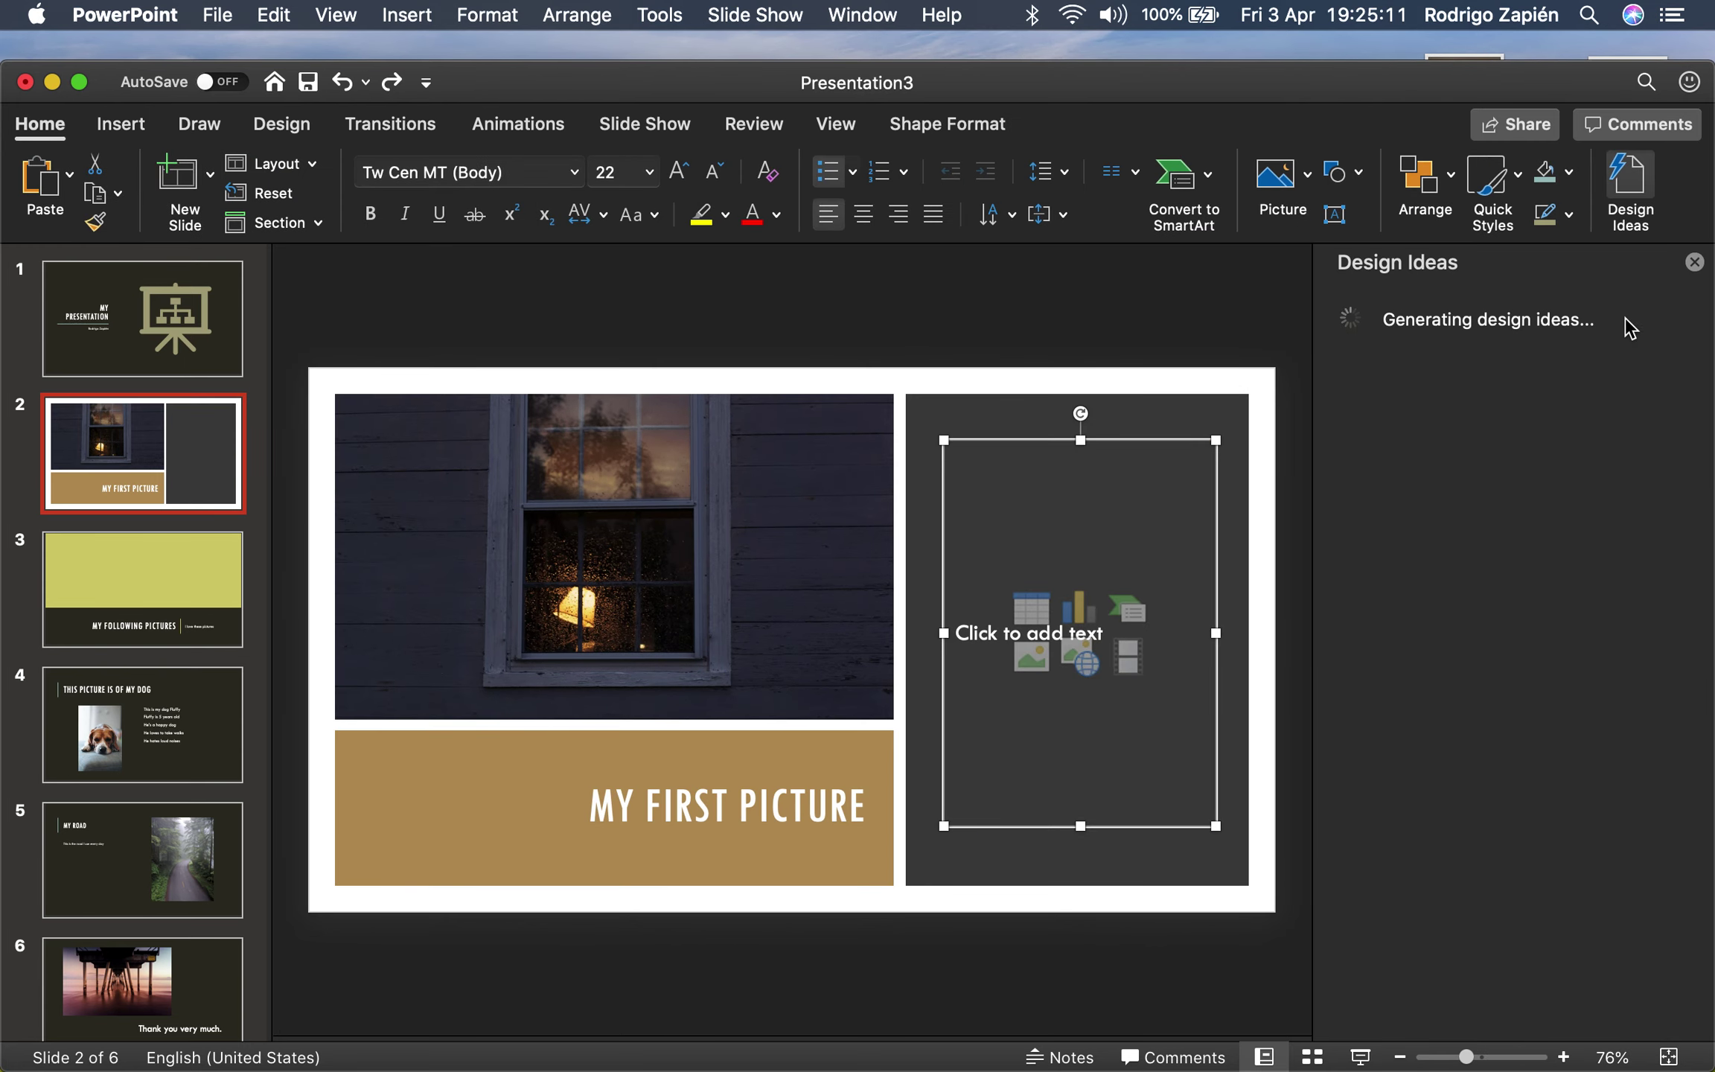
- Apply the first Design Ideas layout to slide 2, placing the window photo above the tan title band
{"action": "left_click", "coordinate": [1695, 262]}
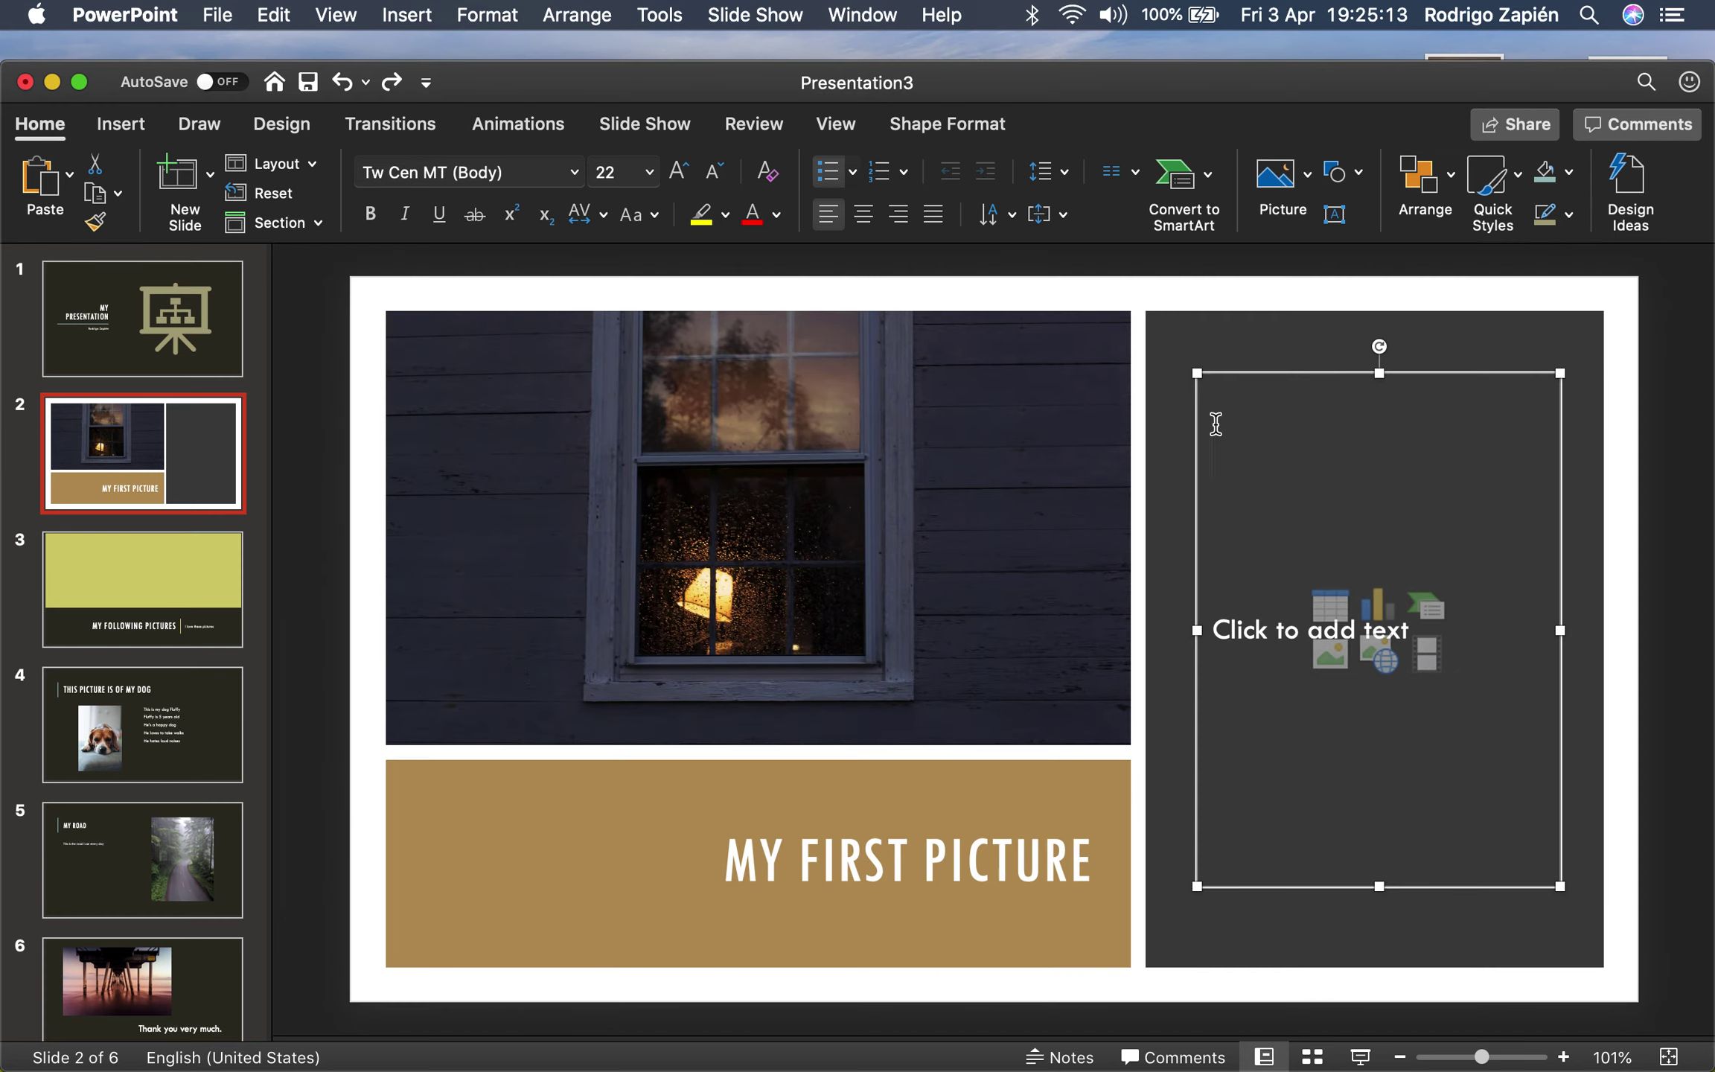
{"action": "left_click", "coordinate": [1629, 186]}
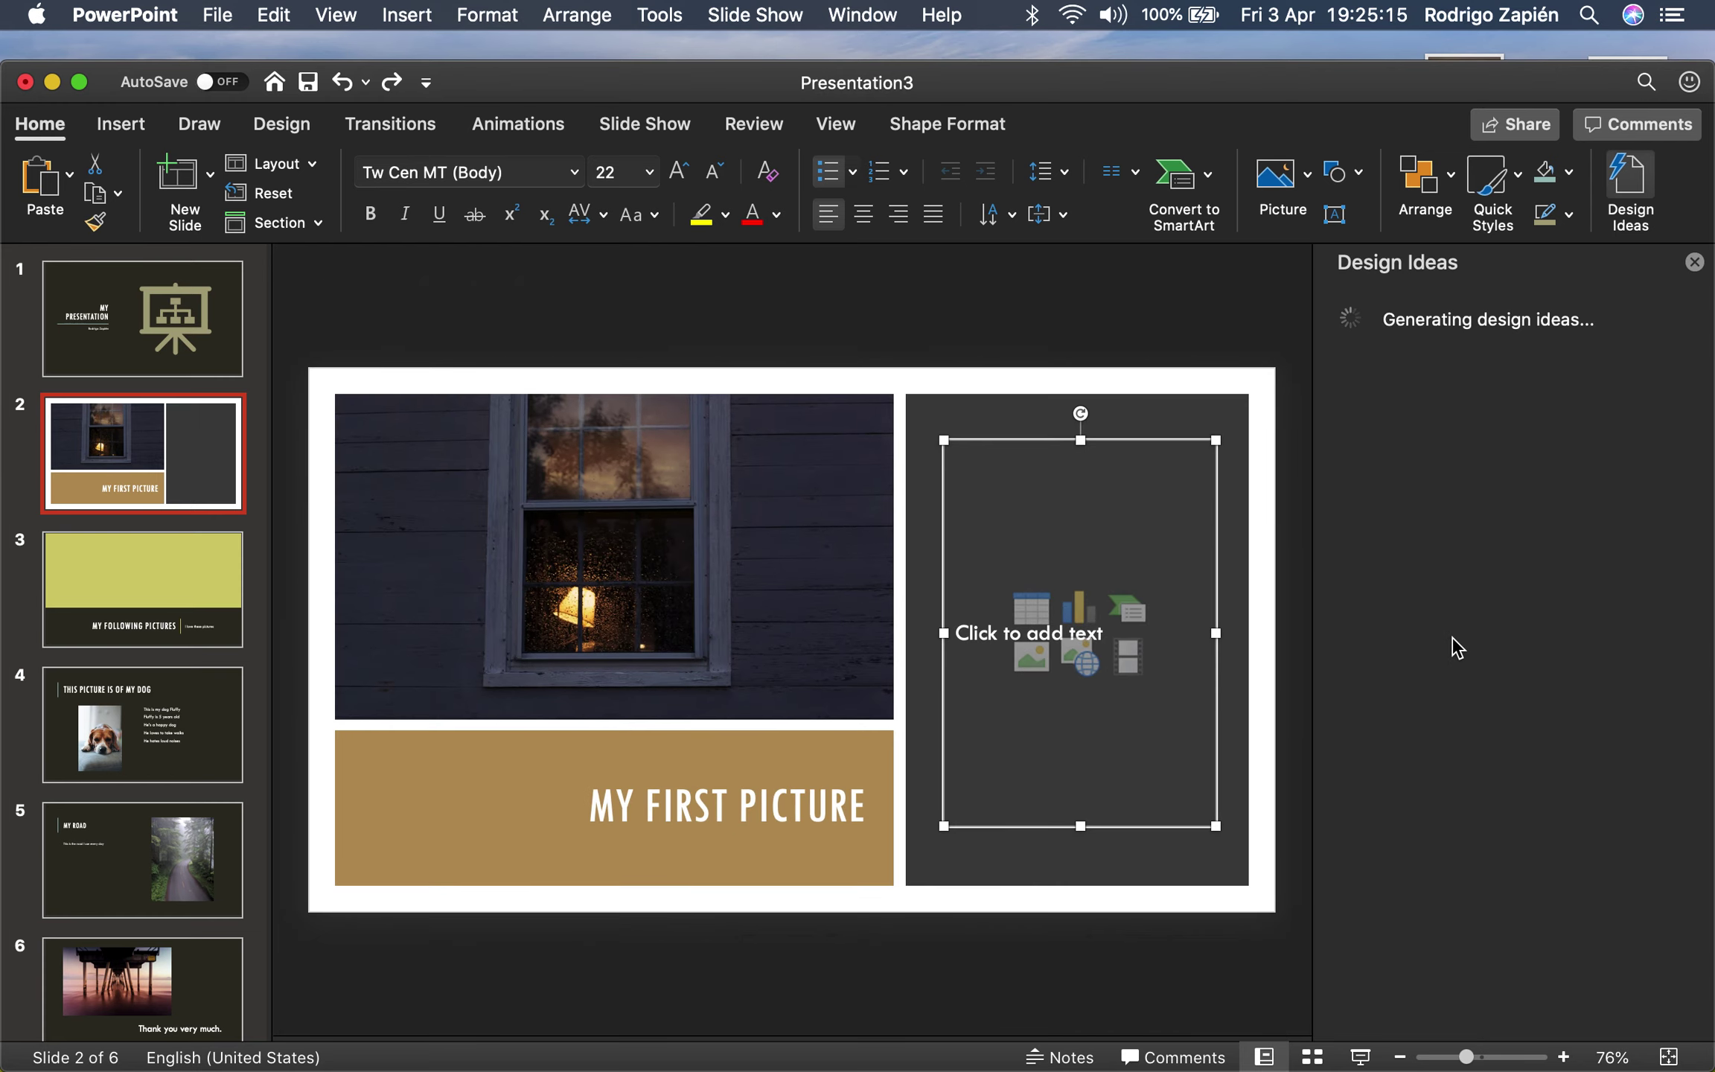
{"action": "scroll", "coordinate": [1528, 739], "scroll_direction": "down", "scroll_amount": 5}
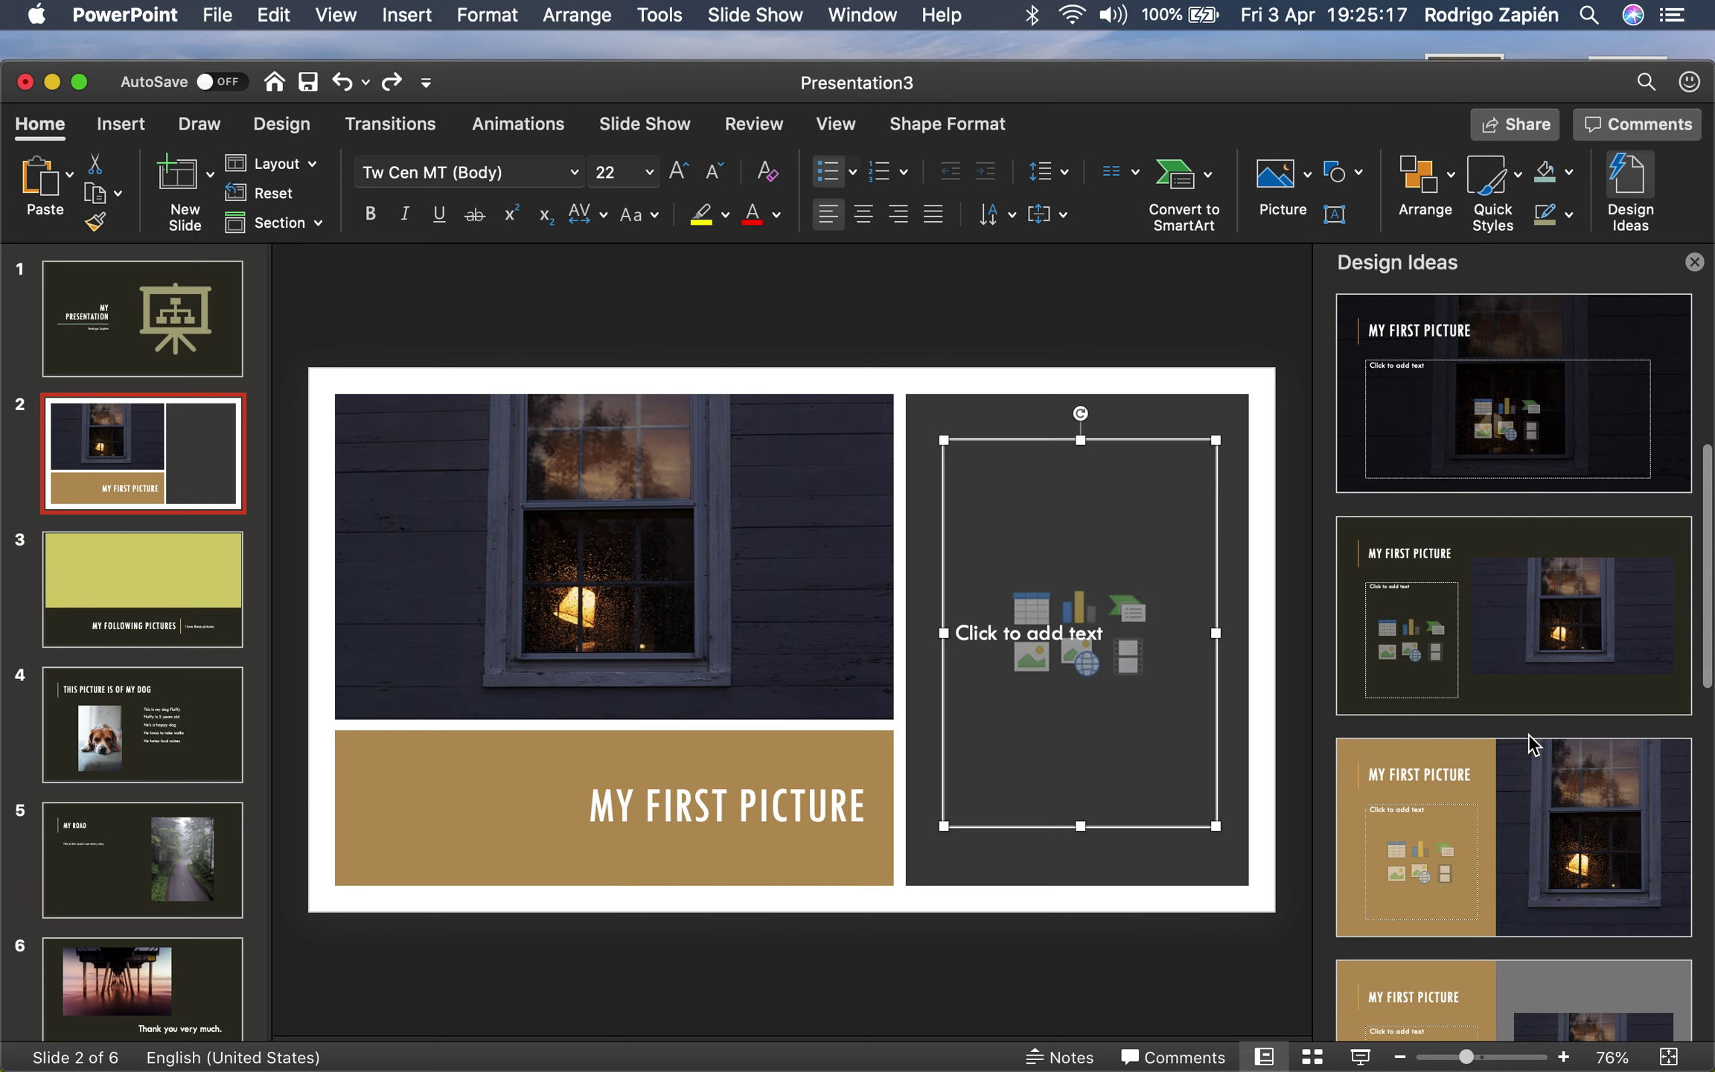
{"action": "scroll", "coordinate": [1528, 739], "scroll_direction": "down", "scroll_amount": 5}
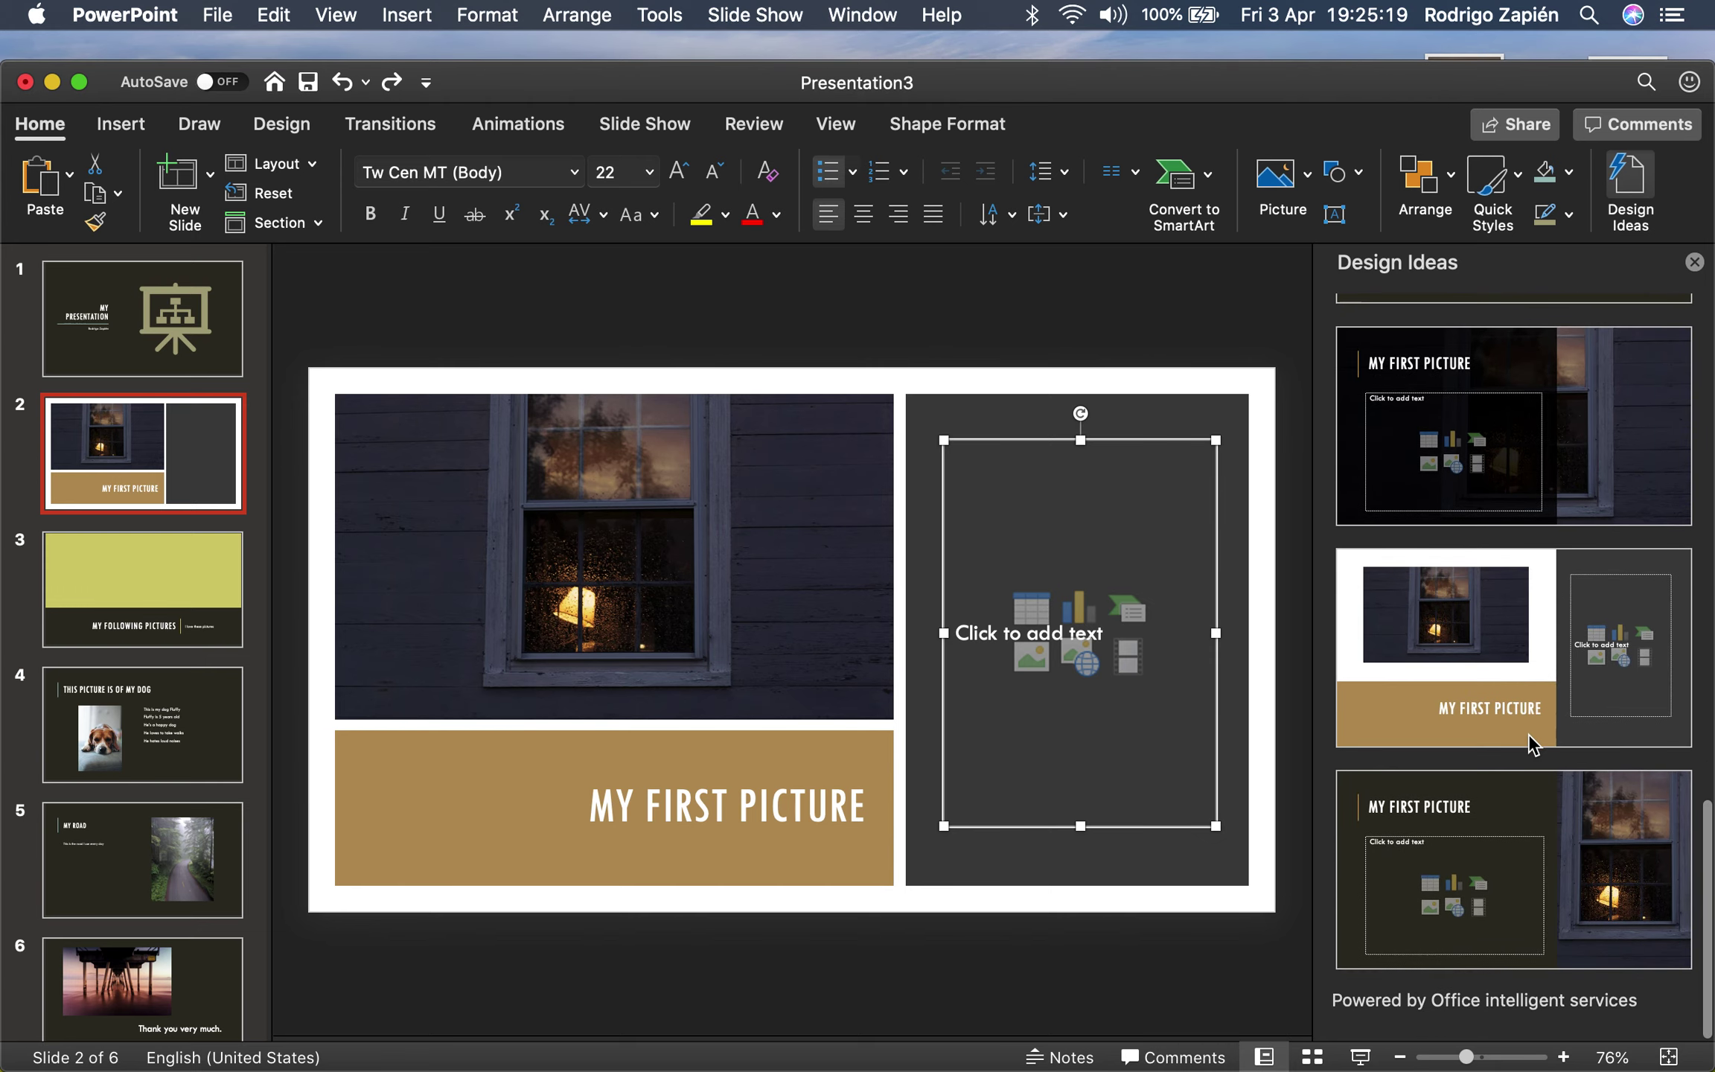
{"action": "left_click", "coordinate": [1584, 866]}
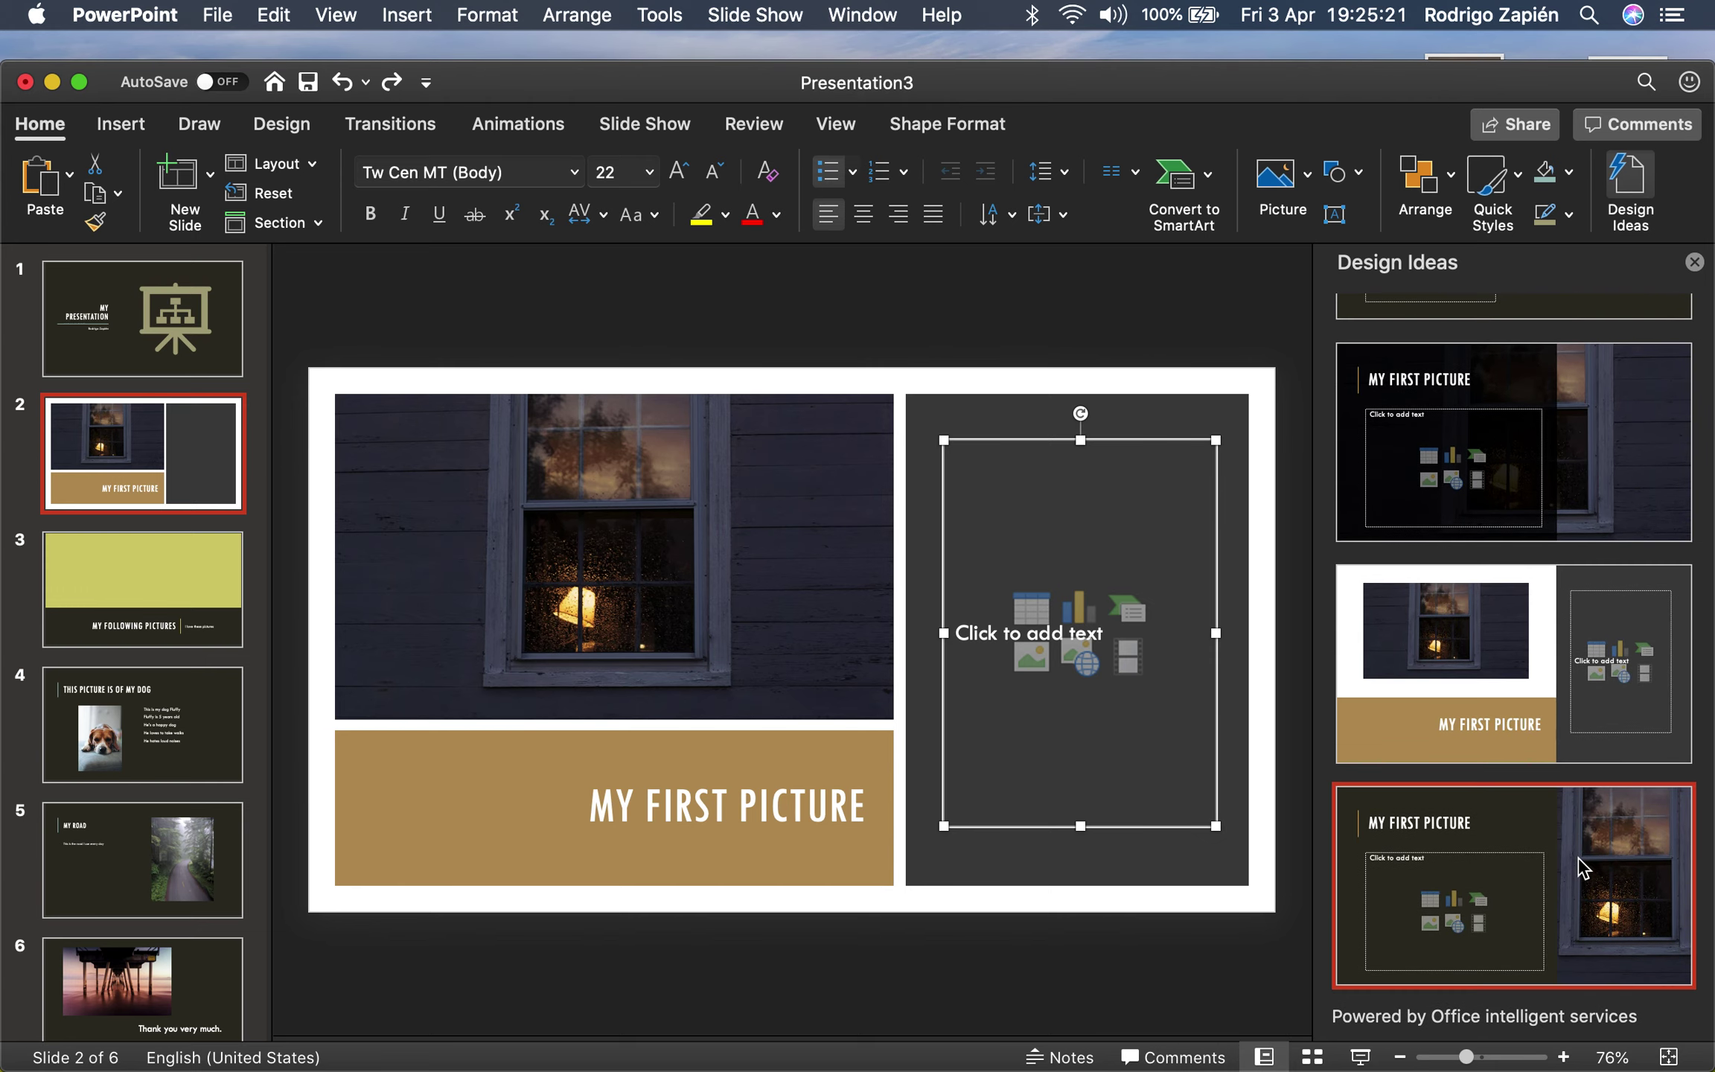
{"action": "left_click", "coordinate": [1556, 655]}
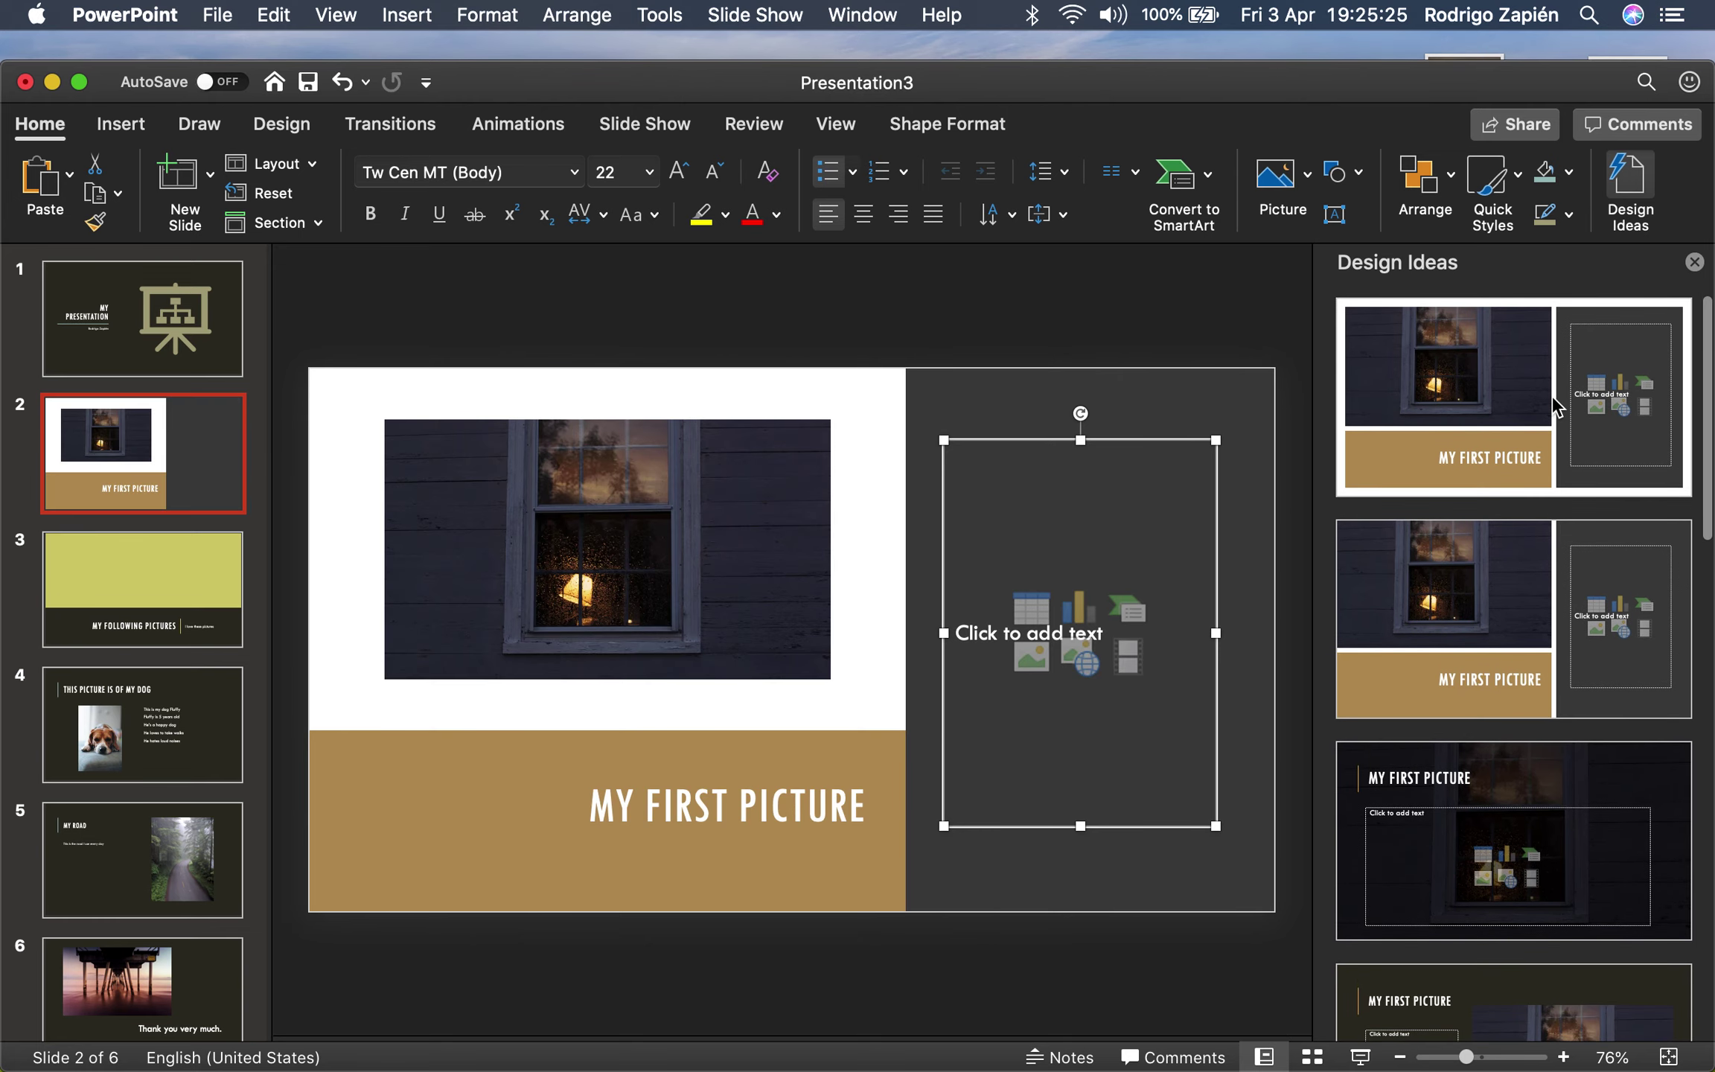
{"action": "left_click", "coordinate": [1556, 406]}
- Apply the plain taupe Design Ideas layout to slide 3, with a line splitting title and subtitle
{"action": "left_click", "coordinate": [174, 628]}
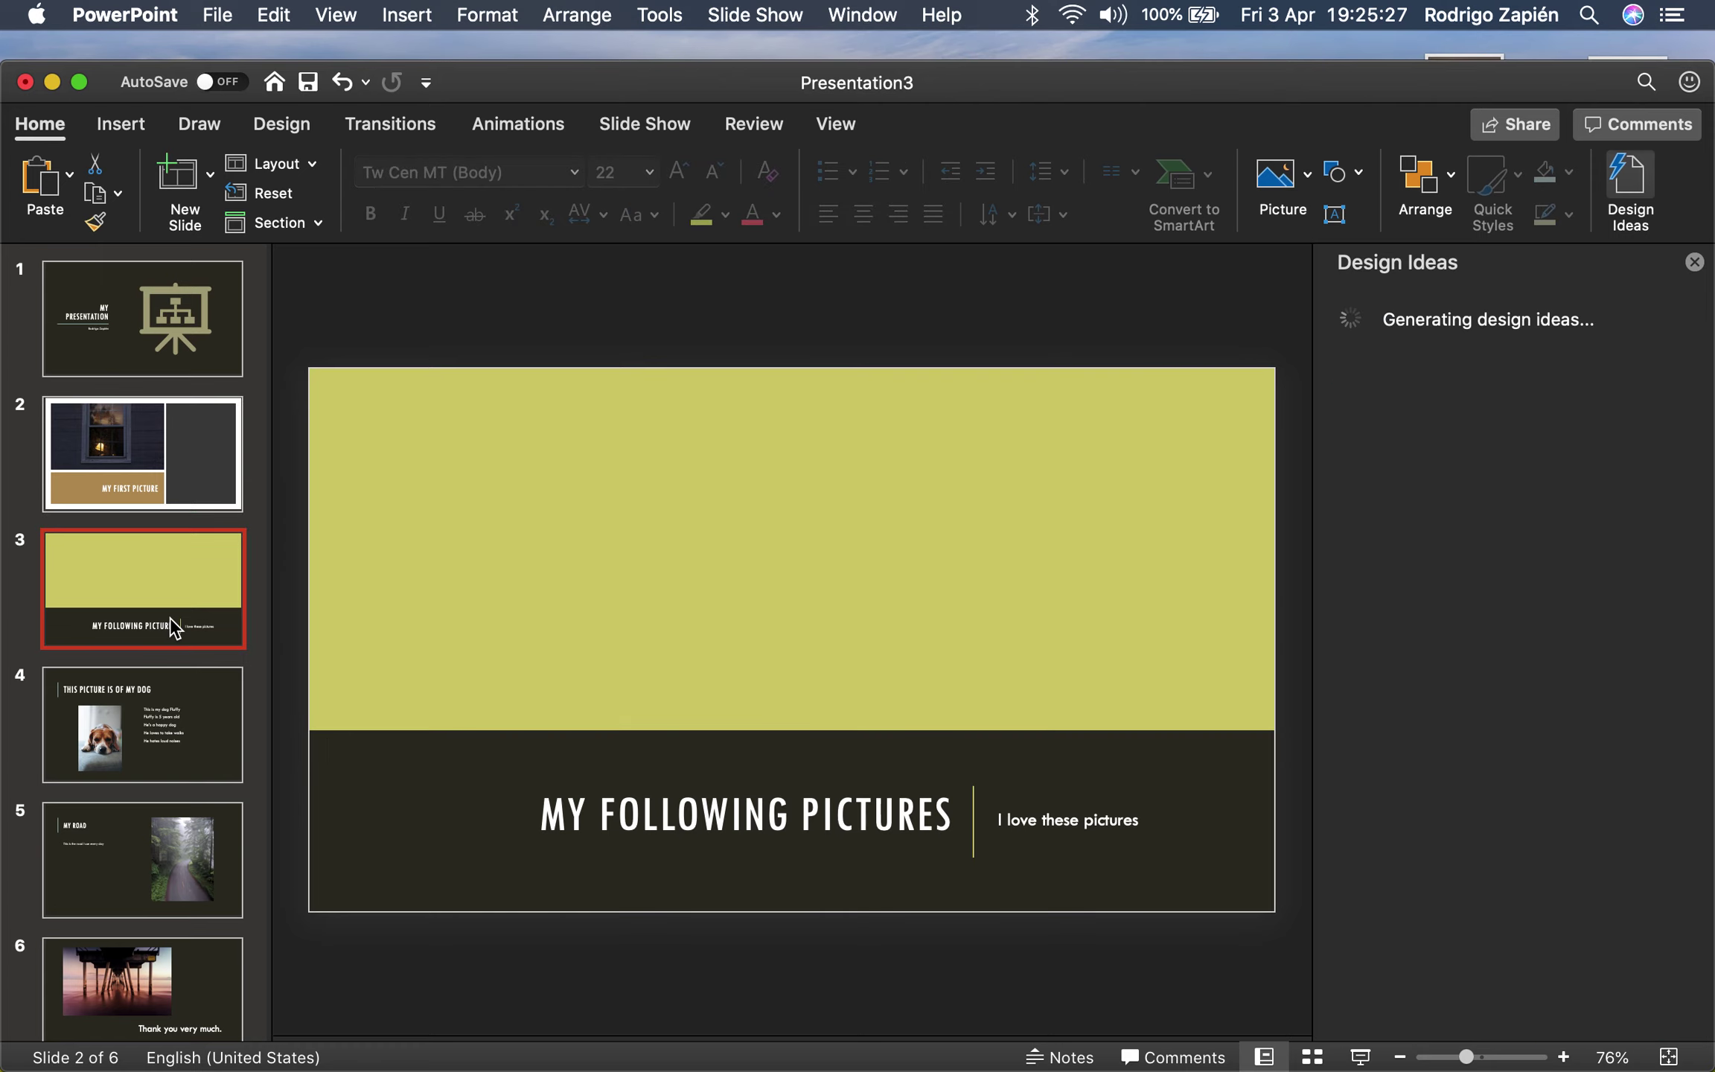
{"action": "scroll", "coordinate": [1633, 697], "scroll_direction": "down", "scroll_amount": 10}
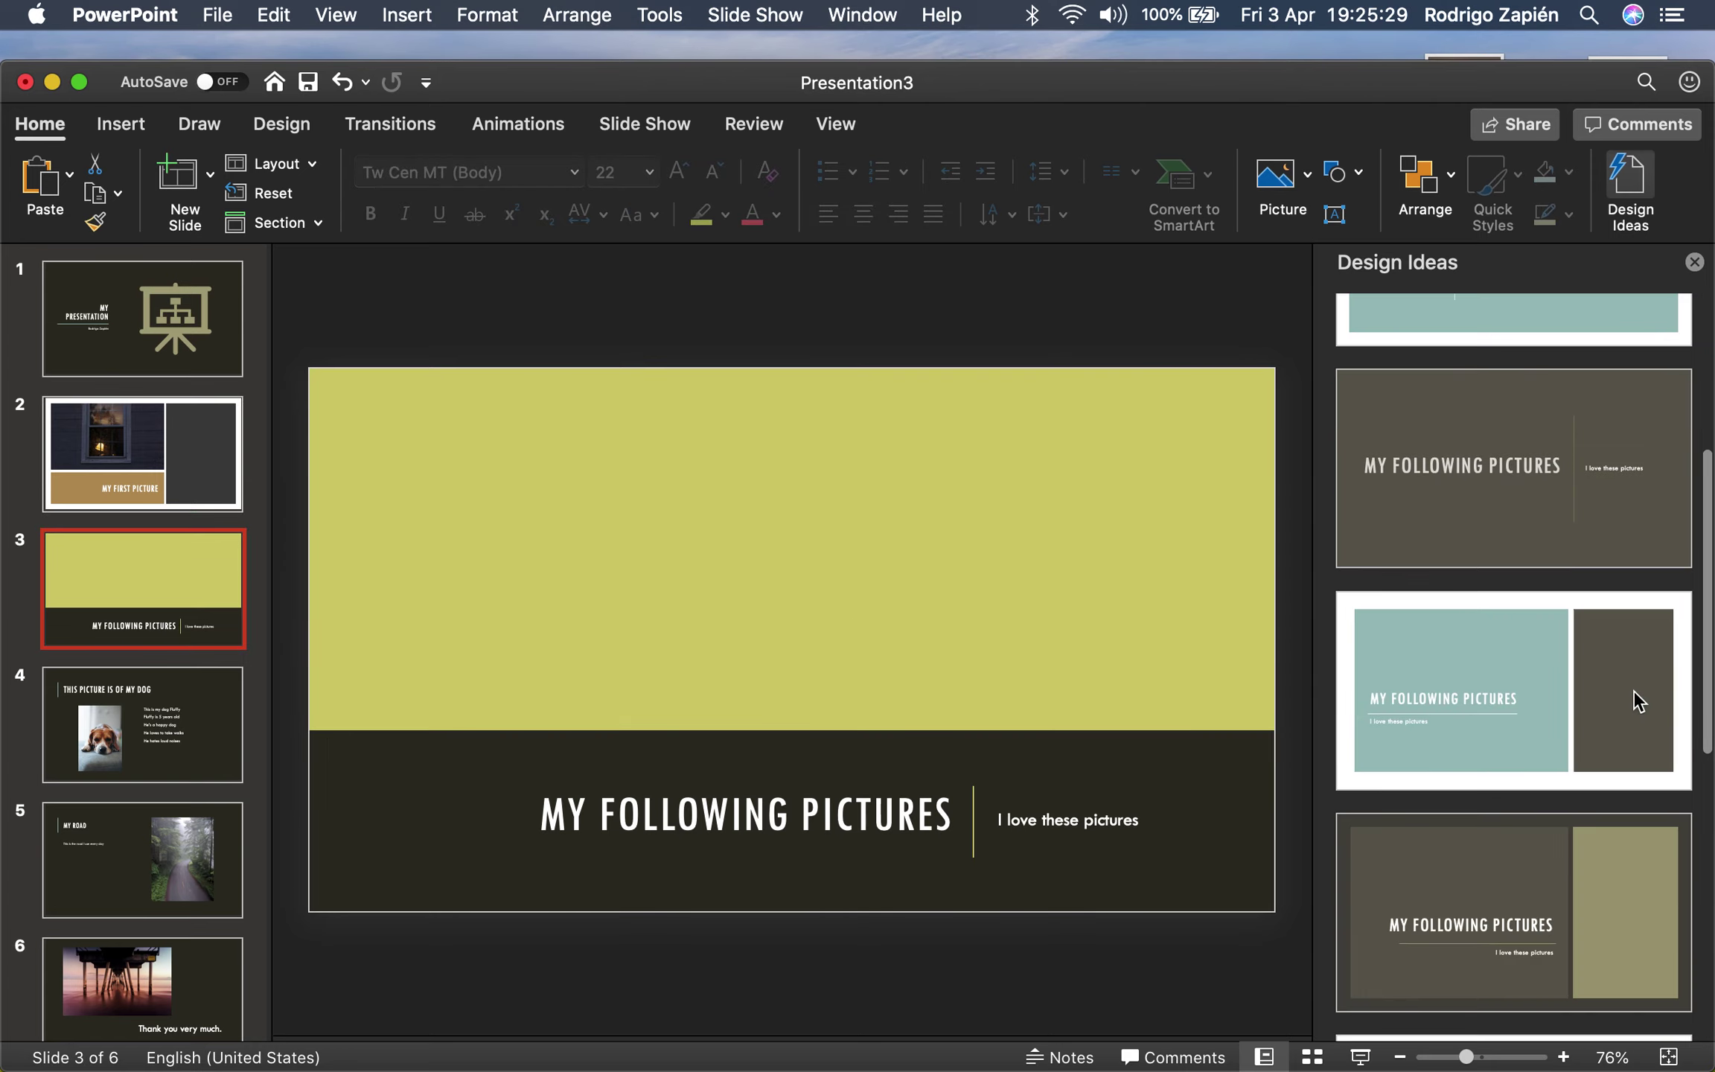
{"action": "scroll", "coordinate": [1633, 699], "scroll_direction": "down", "scroll_amount": 3}
{"action": "scroll", "coordinate": [1633, 699], "scroll_direction": "up", "scroll_amount": 10}
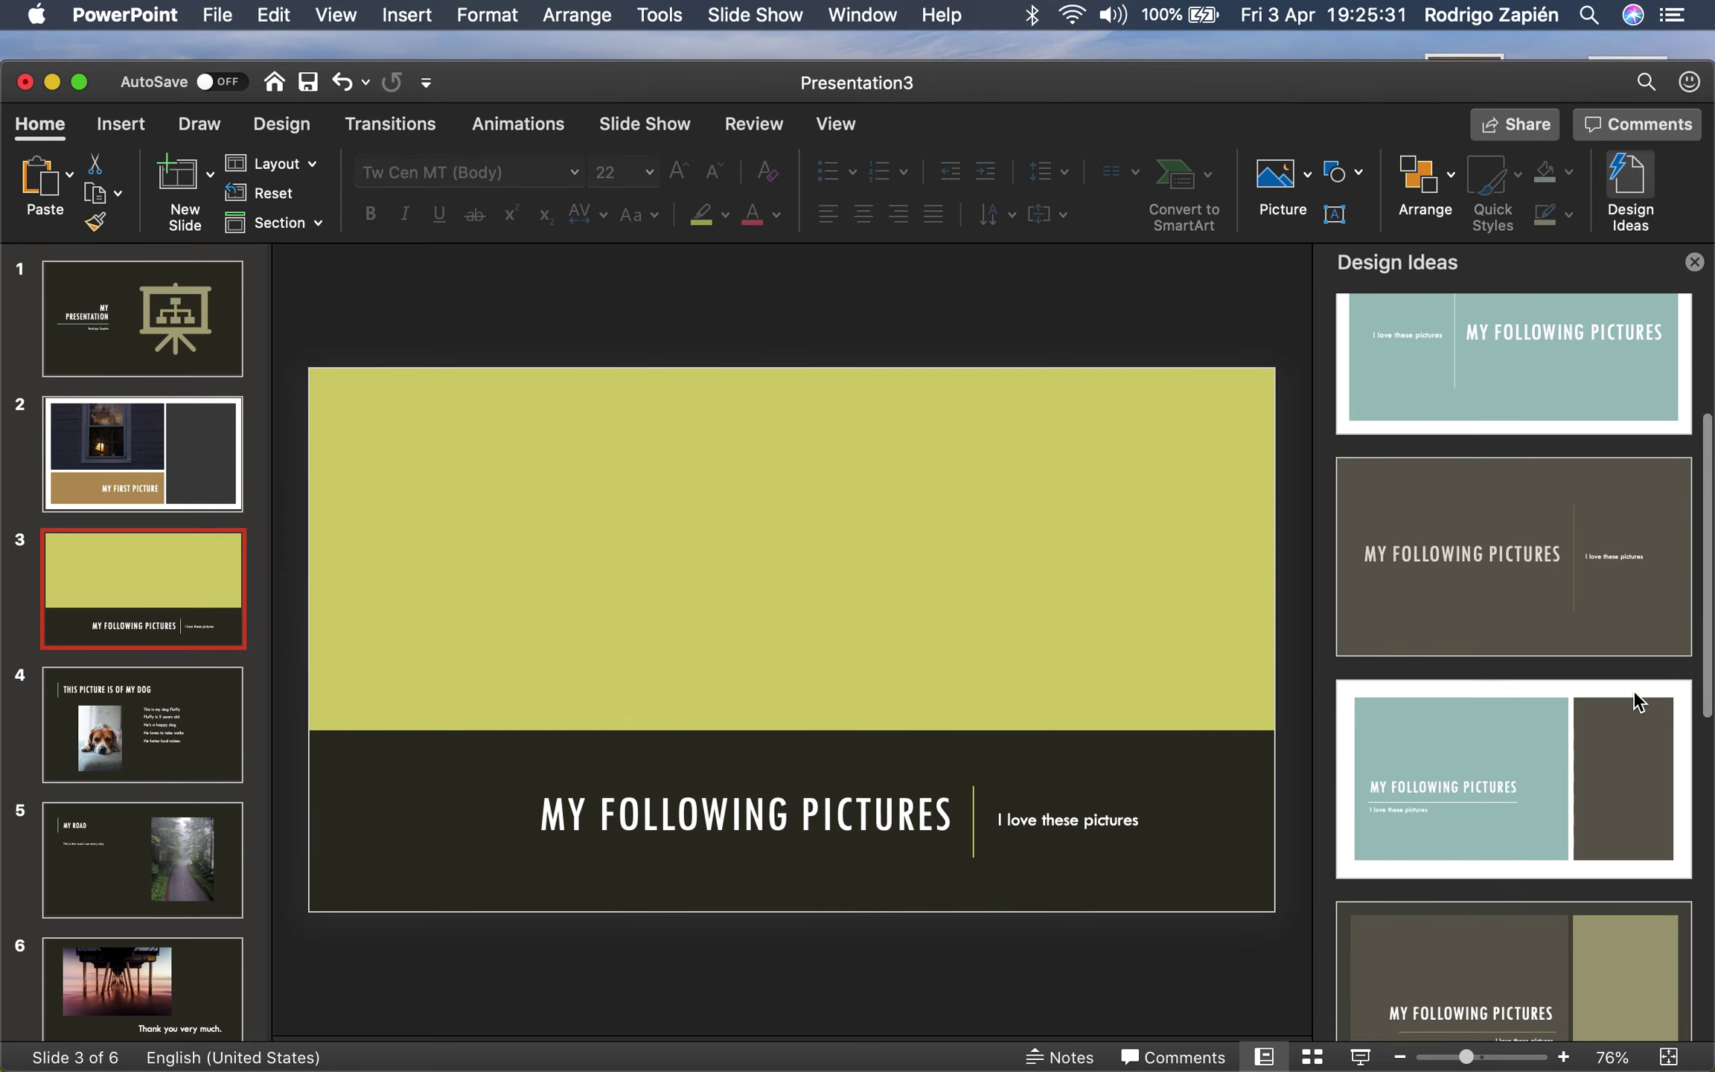
{"action": "scroll", "coordinate": [1634, 700], "scroll_direction": "down", "scroll_amount": 5}
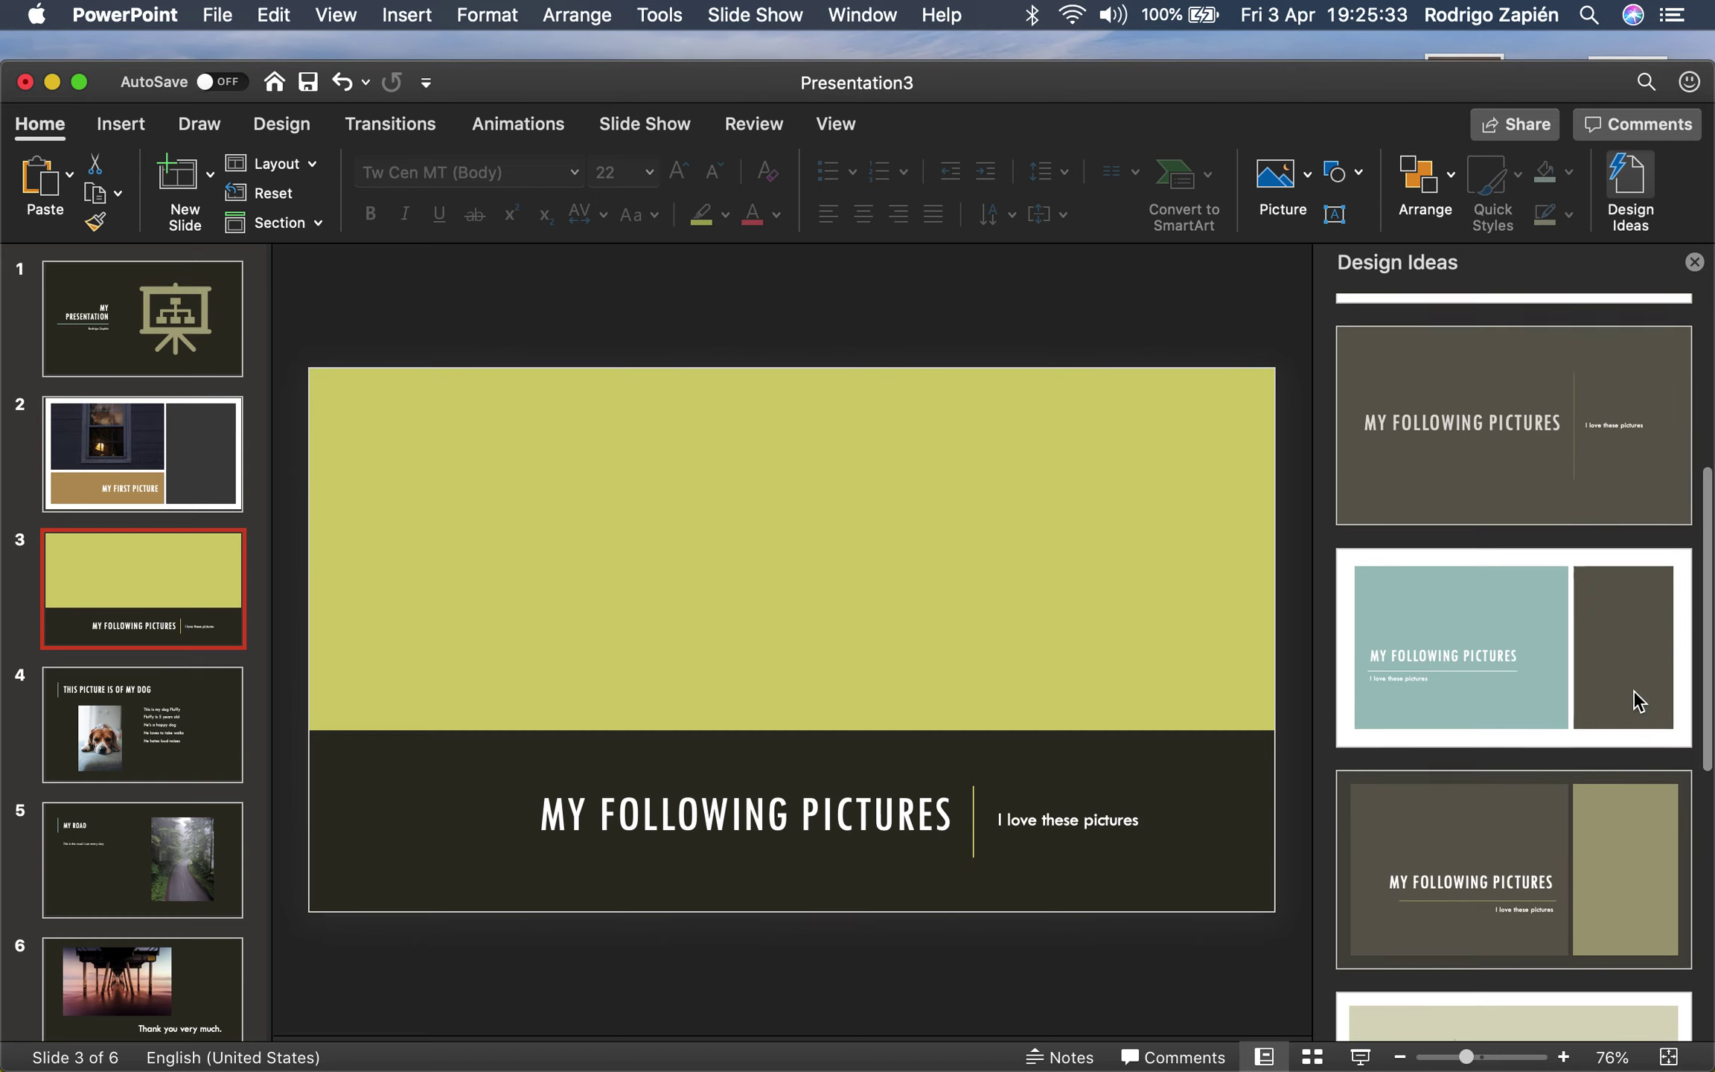
{"action": "left_click", "coordinate": [1639, 395]}
{"action": "left_click", "coordinate": [212, 780]}
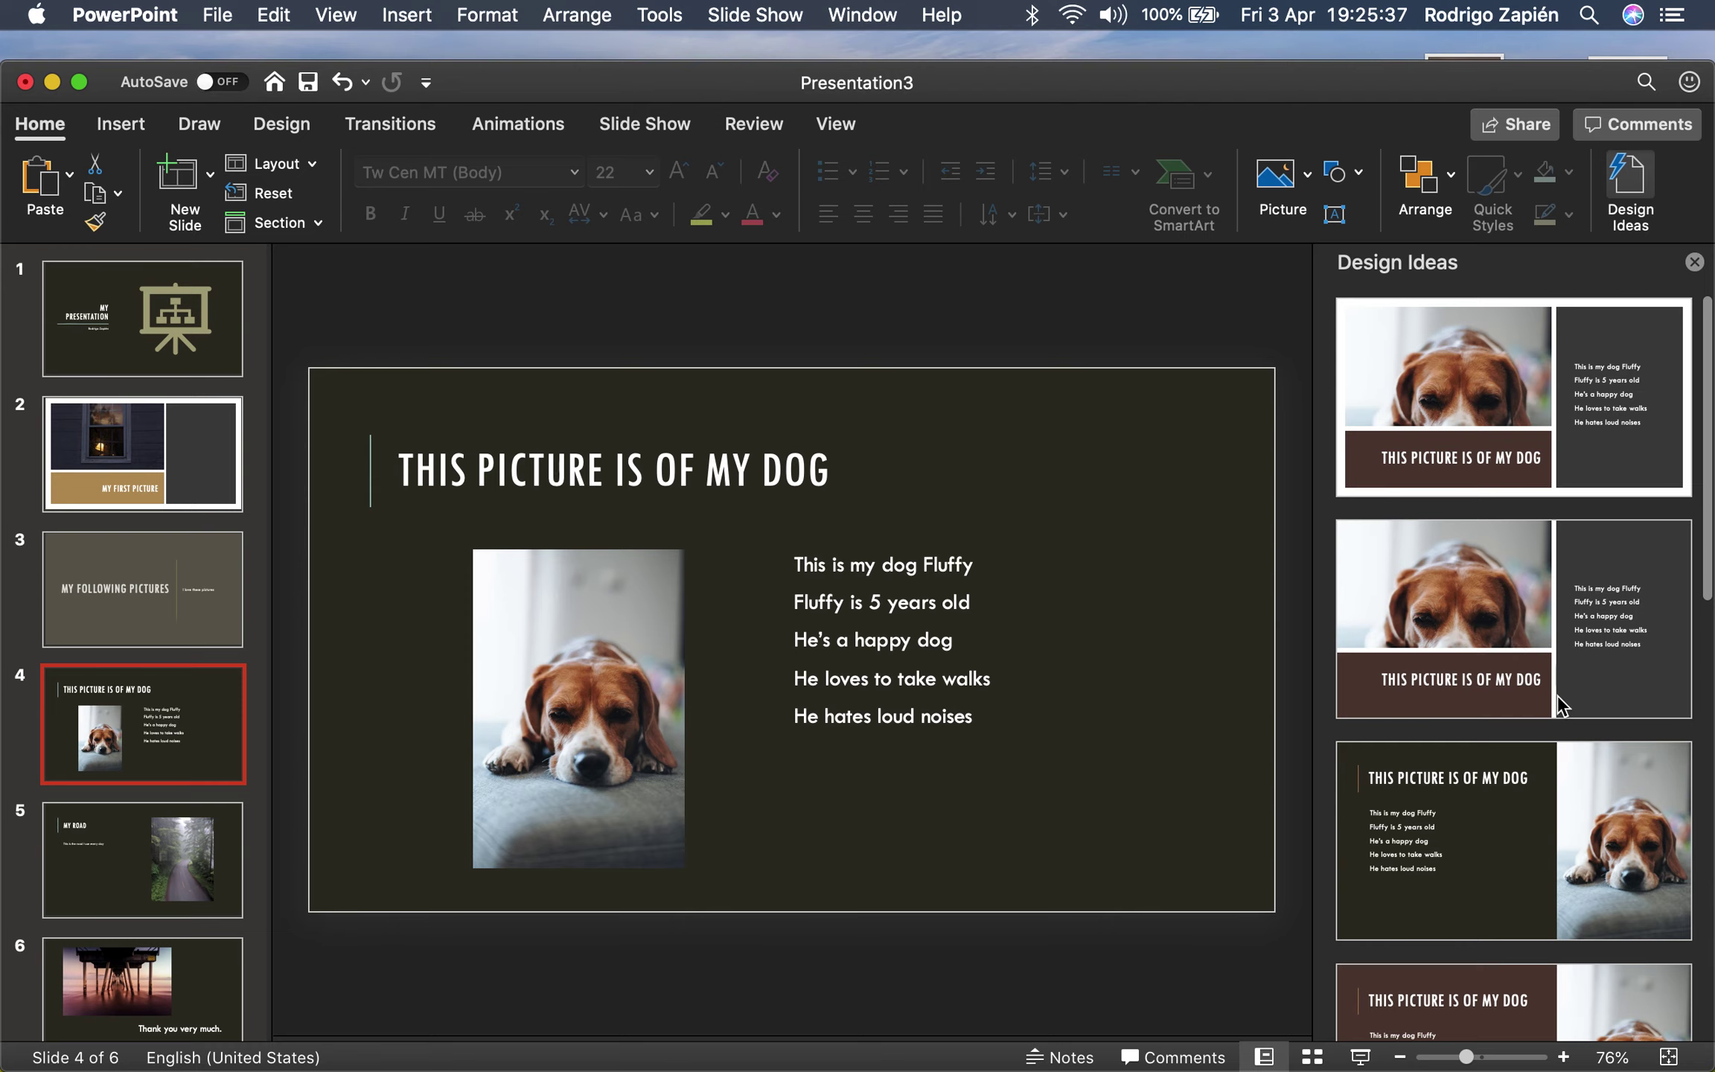
- Give the dog slide the Design Ideas layout with a full-height beagle photo on the right
{"action": "scroll", "coordinate": [1558, 695], "scroll_direction": "down", "scroll_amount": 10}
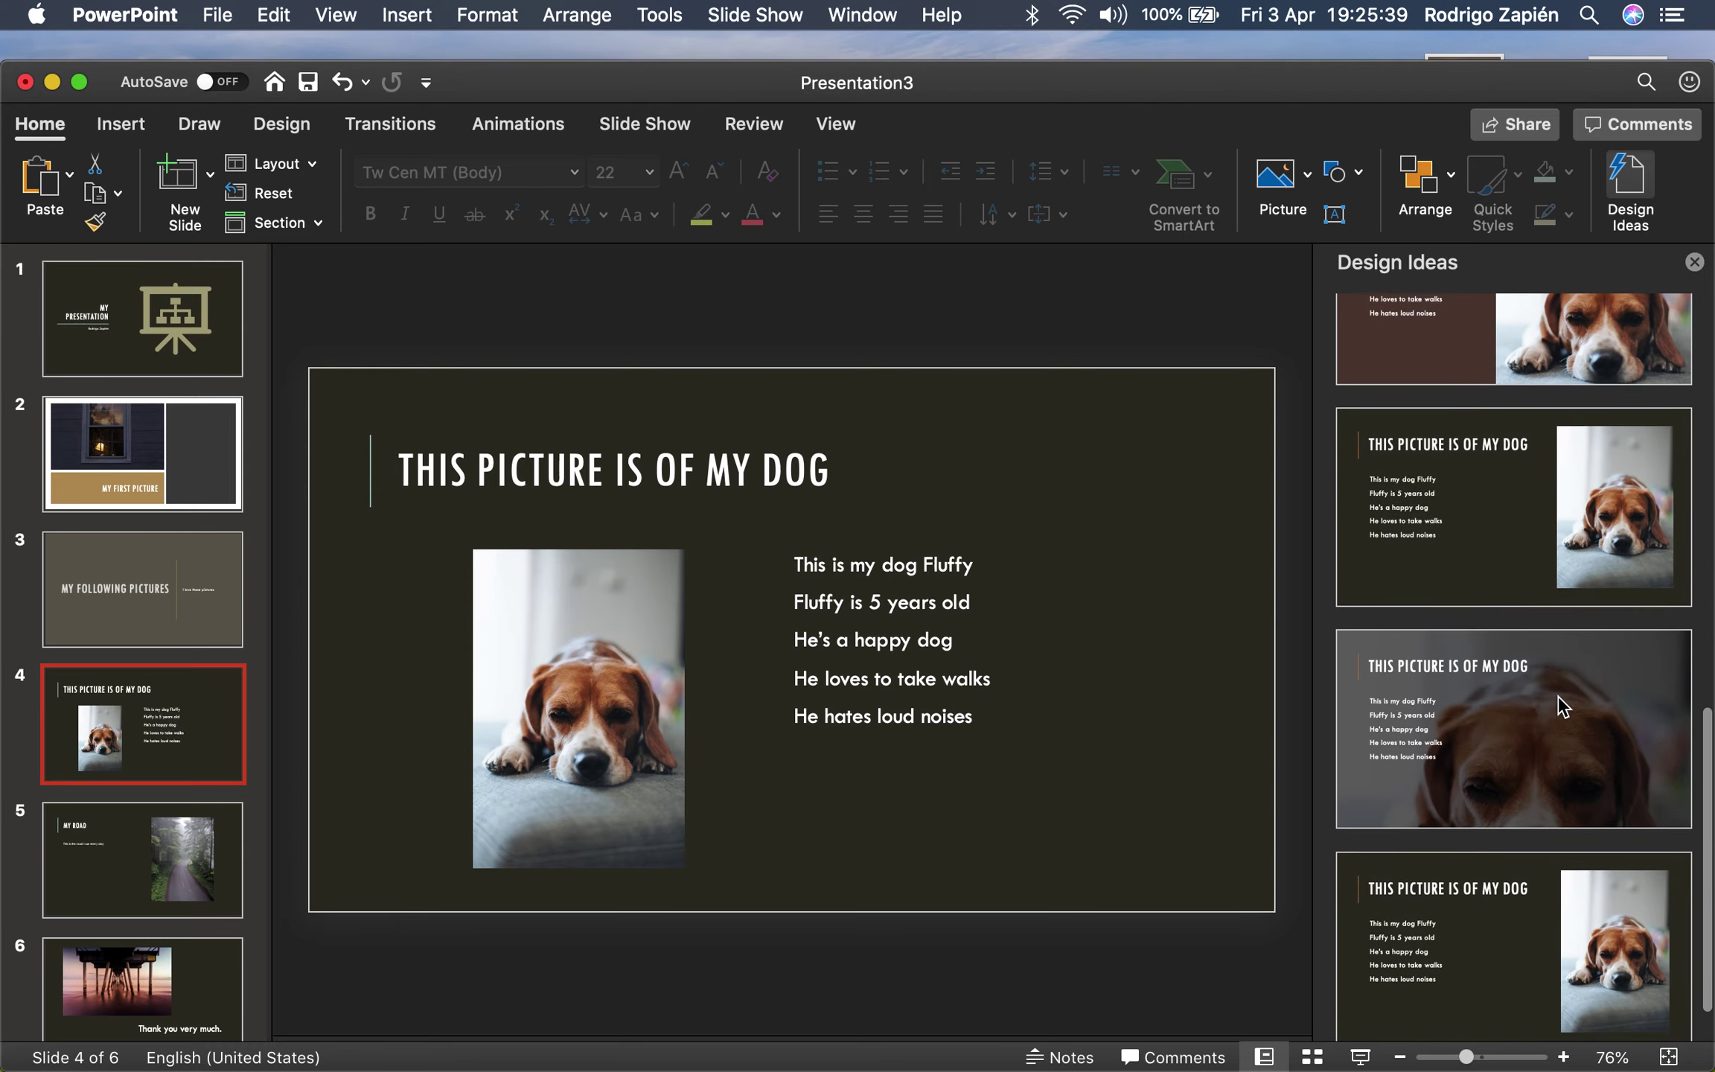
{"action": "scroll", "coordinate": [1558, 705], "scroll_direction": "down", "scroll_amount": 2}
{"action": "scroll", "coordinate": [1558, 703], "scroll_direction": "up", "scroll_amount": 10}
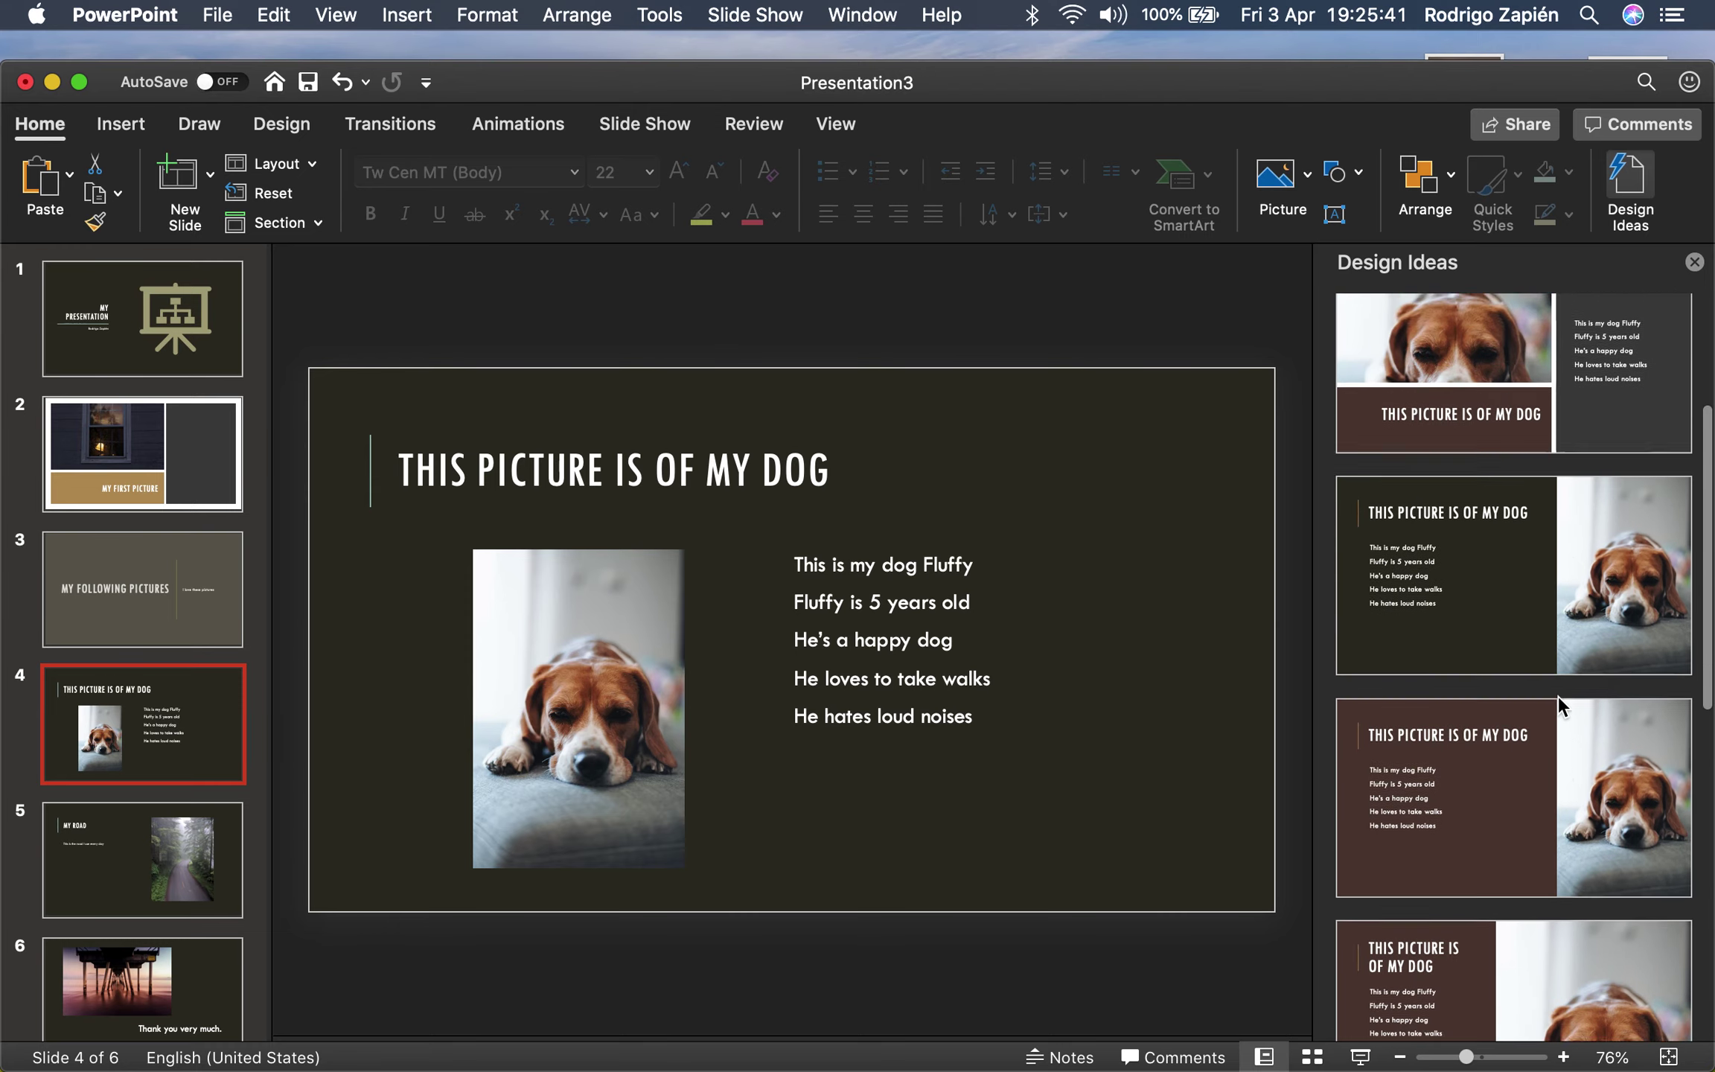
{"action": "scroll", "coordinate": [1558, 704], "scroll_direction": "down", "scroll_amount": 3}
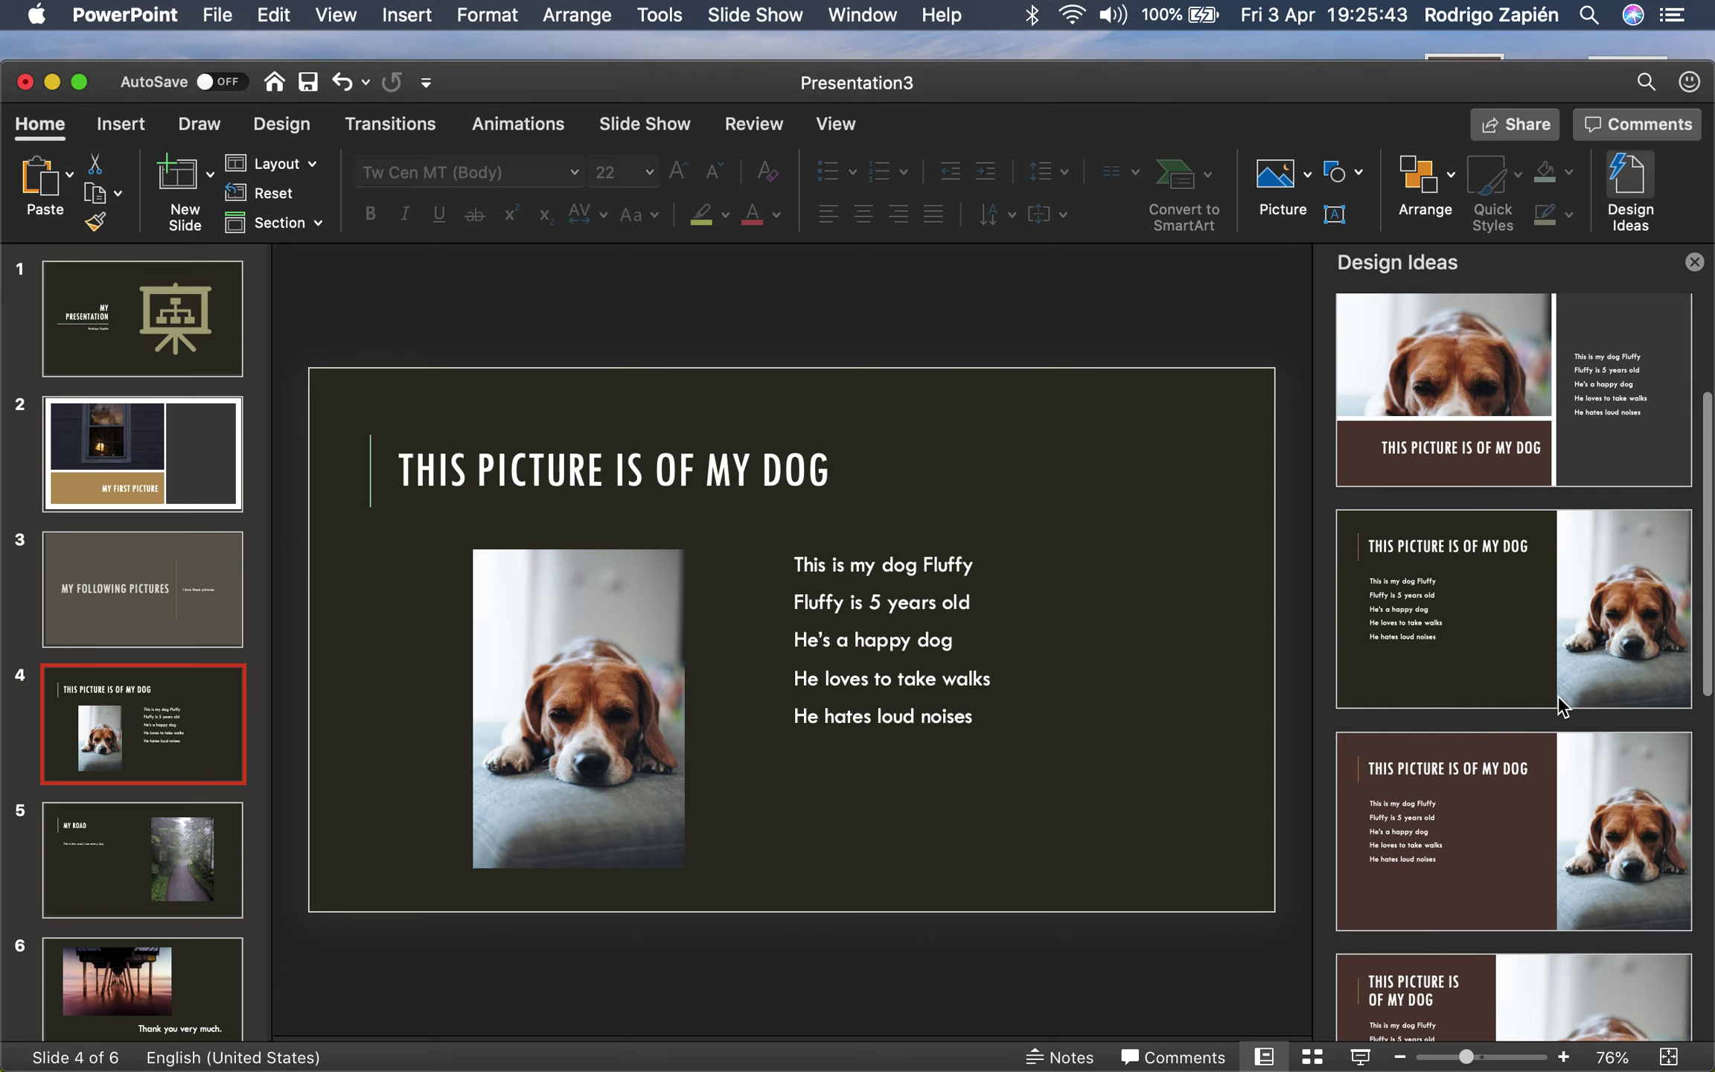
{"action": "left_click", "coordinate": [1596, 597]}
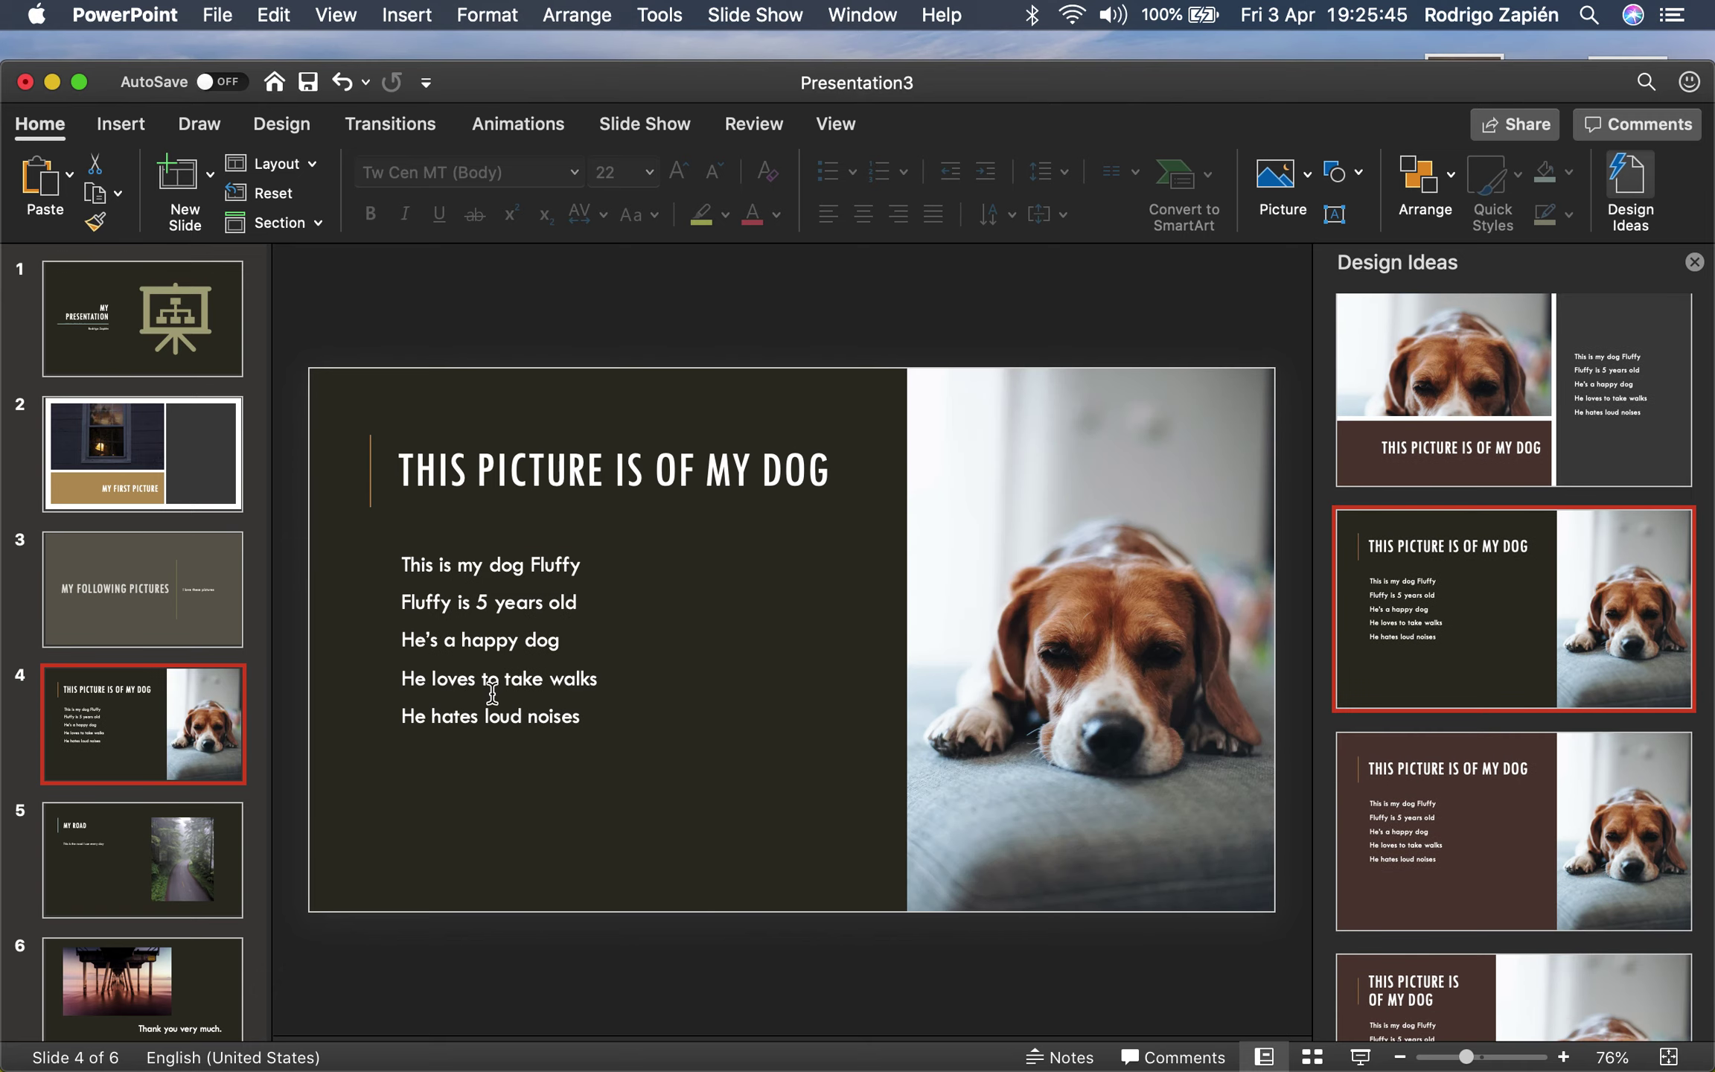
{"action": "left_click", "coordinate": [174, 866]}
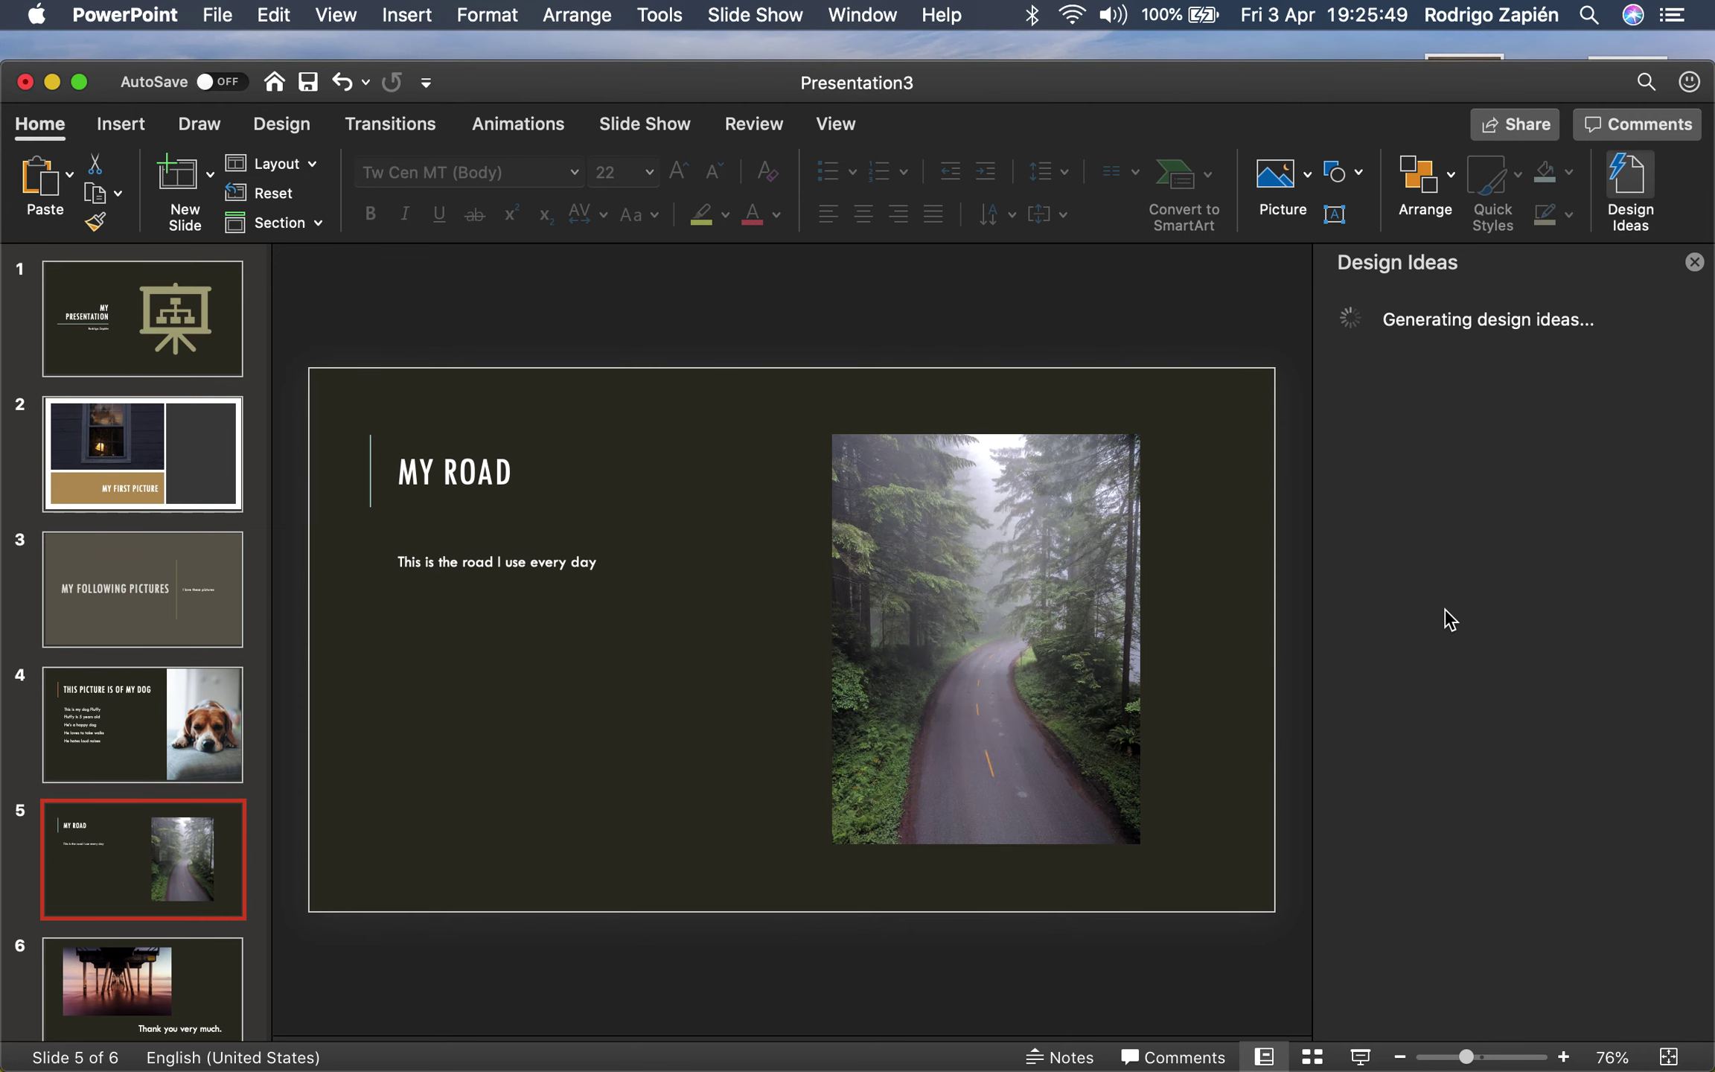
- Make the misty forest road photo the full background behind slide 5's MY ROAD title
{"action": "left_click", "coordinate": [1540, 731]}
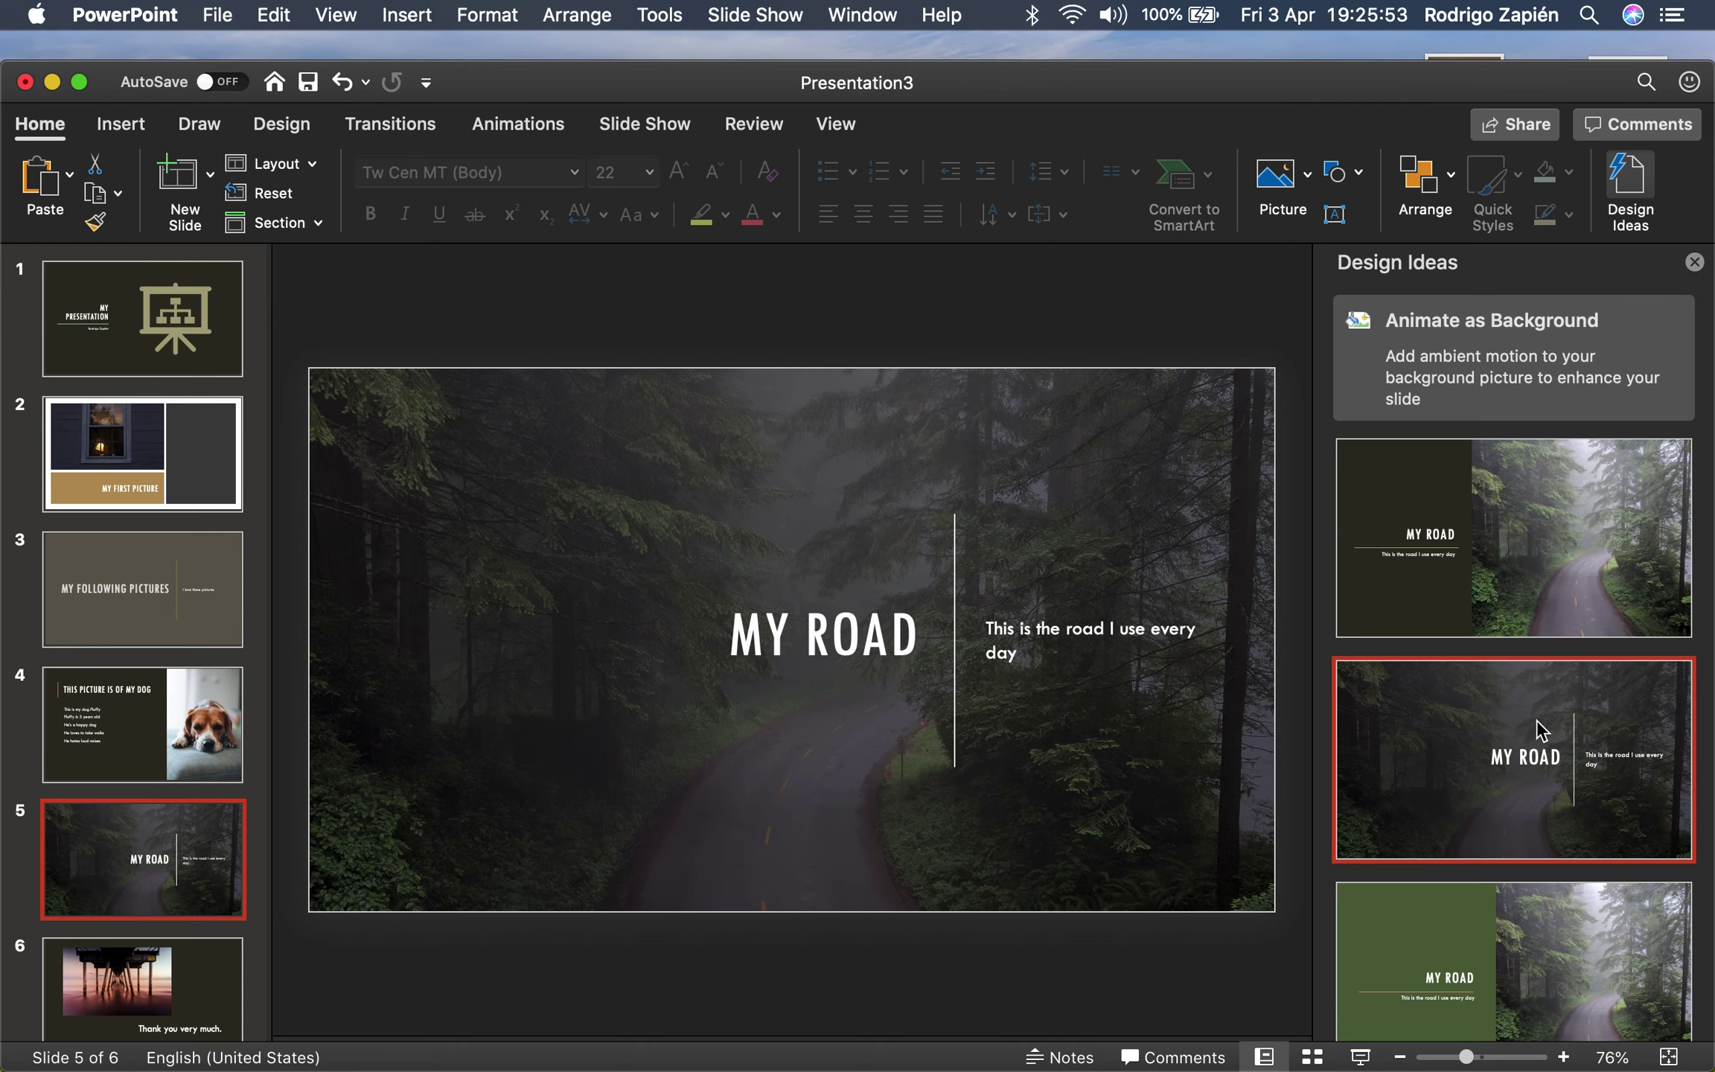
{"action": "scroll", "coordinate": [154, 816], "scroll_direction": "down", "scroll_amount": 1}
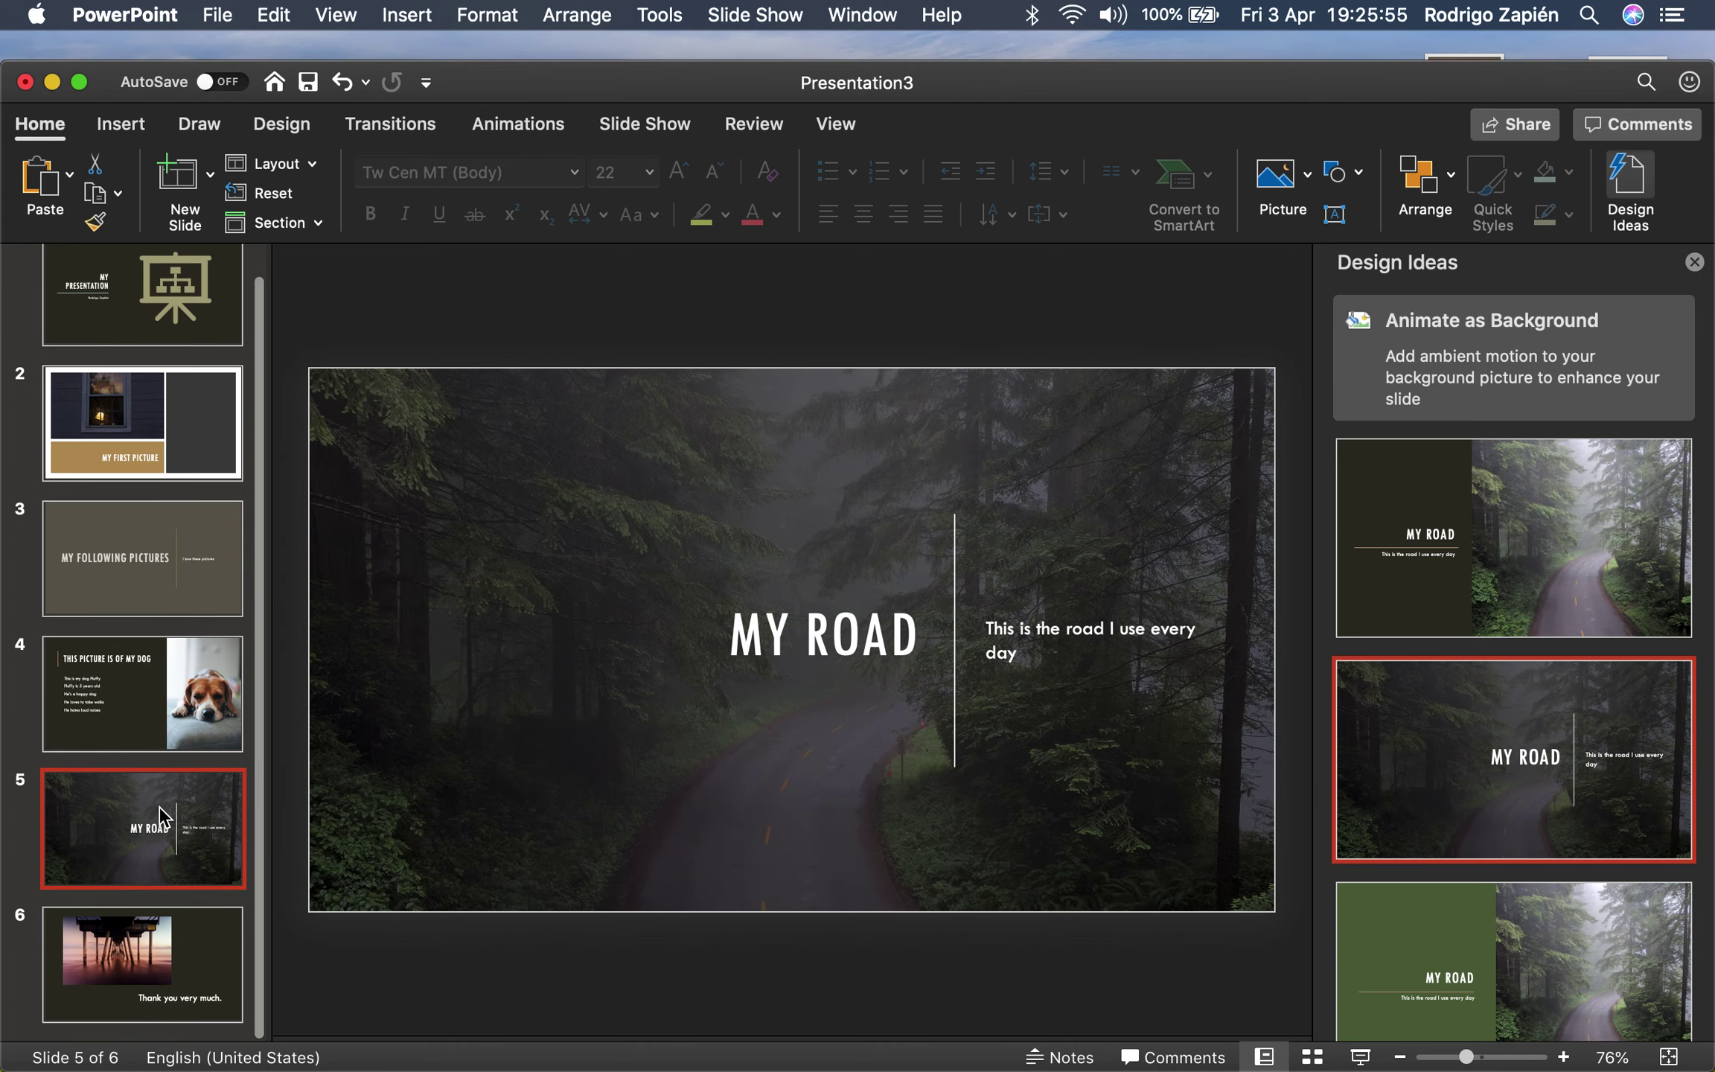
{"action": "left_click", "coordinate": [152, 946]}
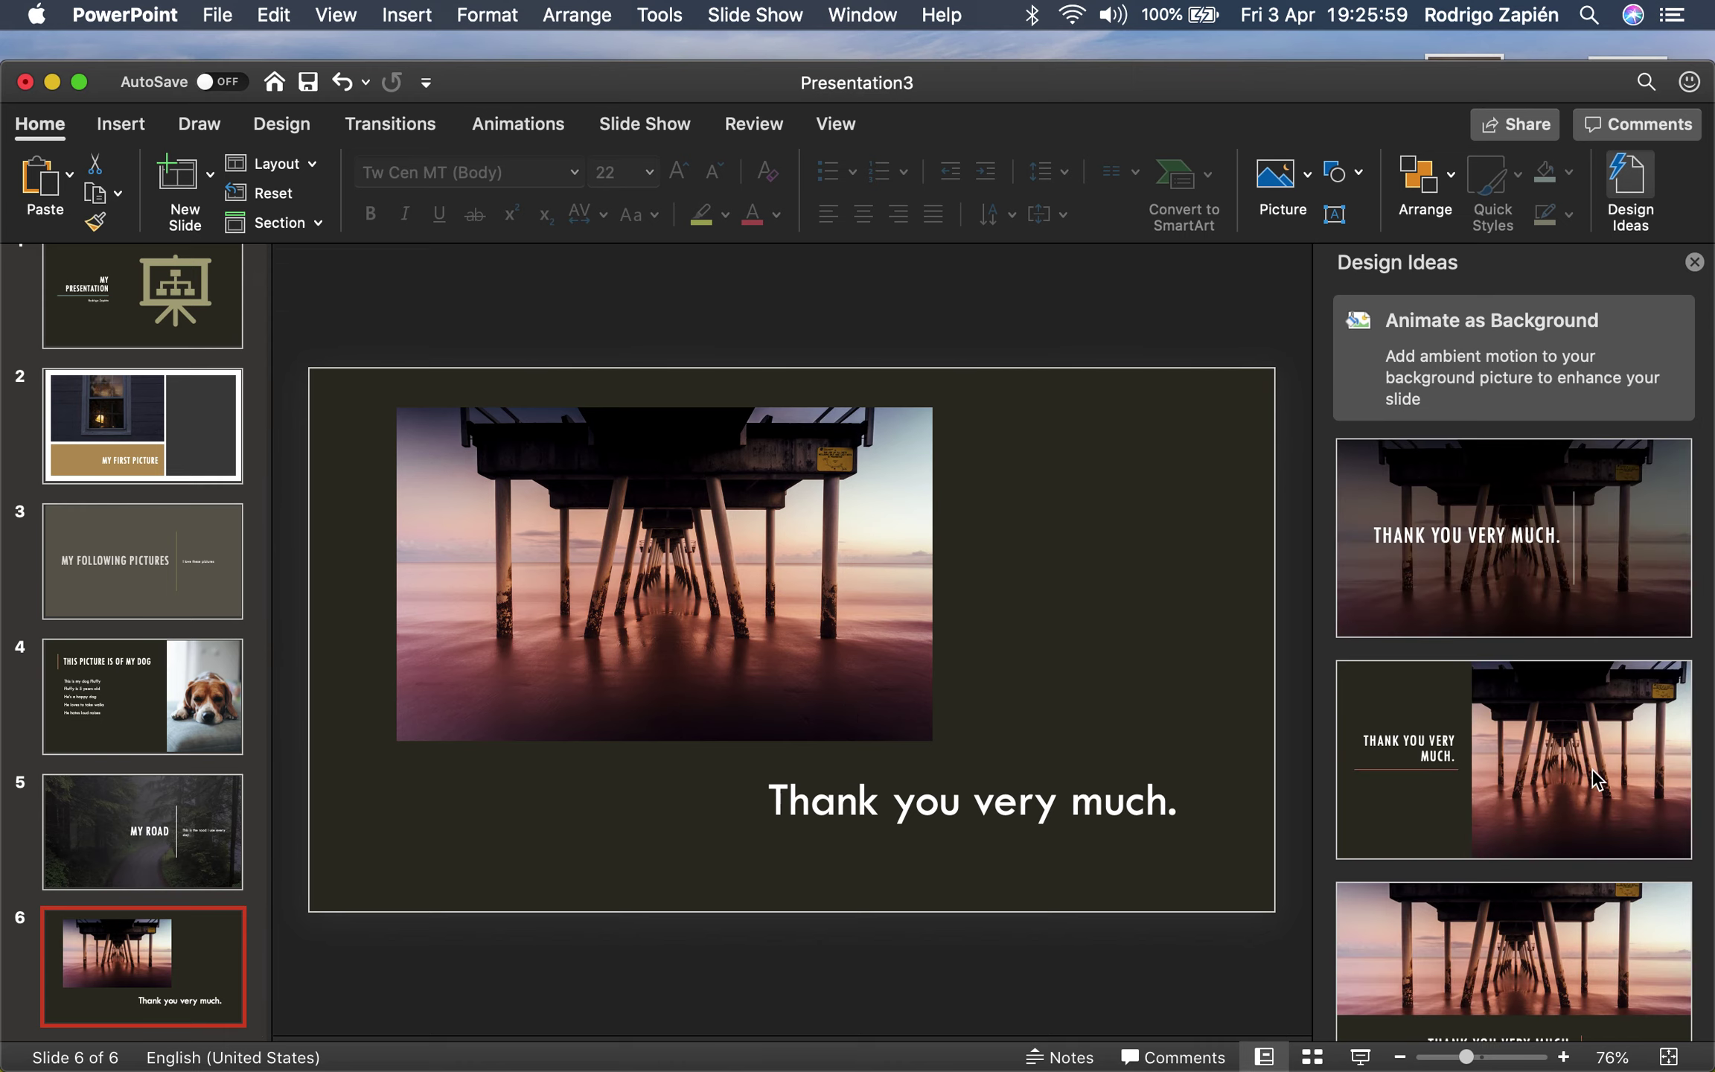
- Apply the layout with the pier photo filling slide 6 and the thank-you text in a dark box
{"action": "scroll", "coordinate": [1597, 778], "scroll_direction": "down", "scroll_amount": 5}
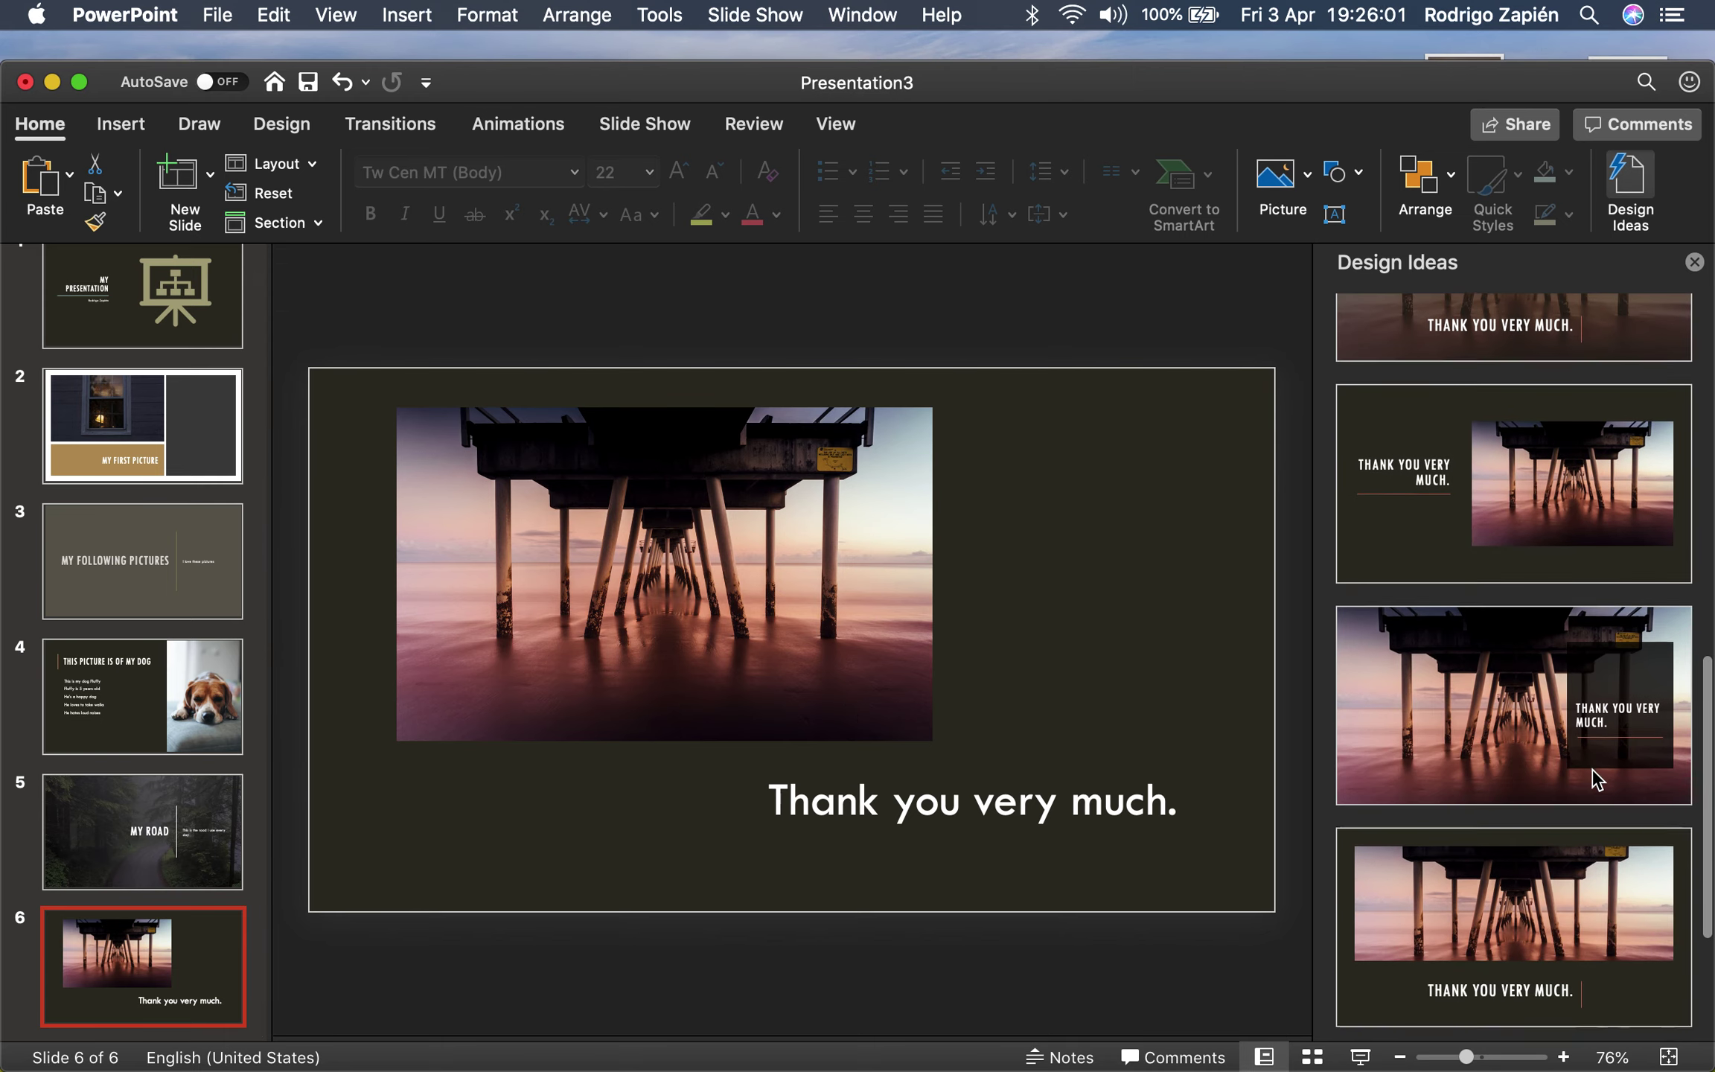
{"action": "scroll", "coordinate": [1597, 777], "scroll_direction": "down", "scroll_amount": 3}
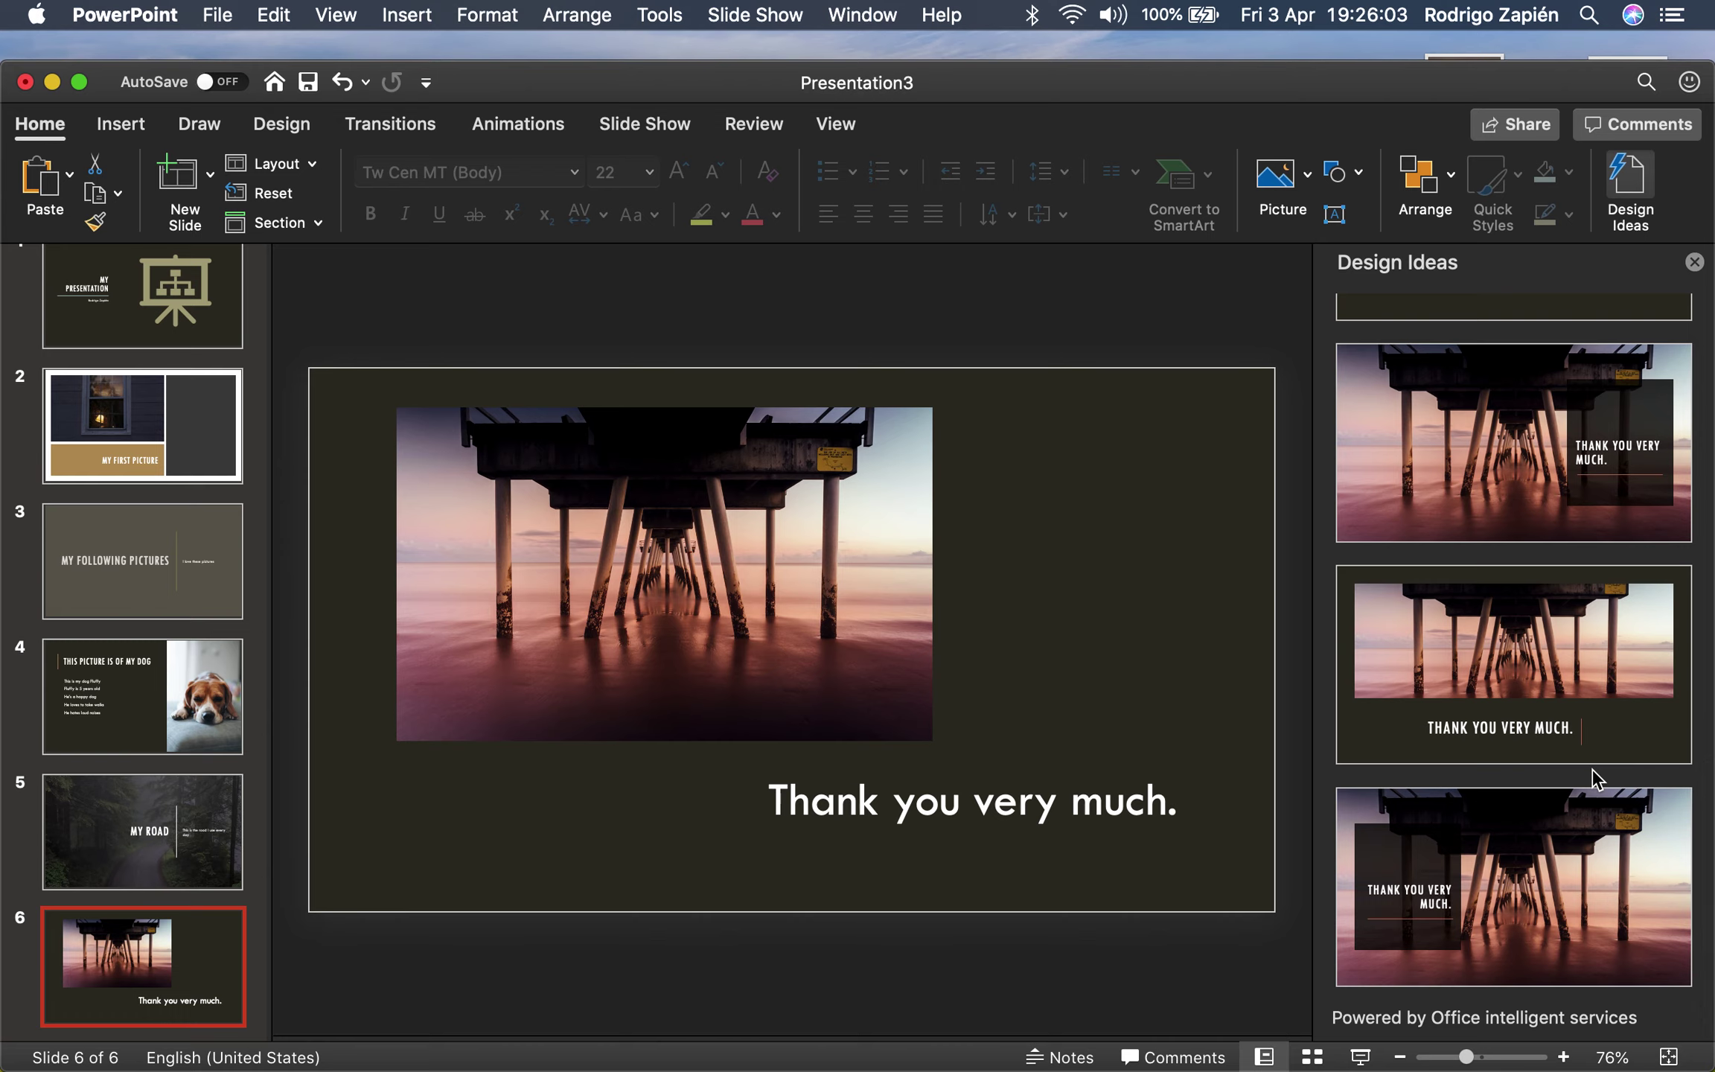
{"action": "scroll", "coordinate": [1593, 778], "scroll_direction": "up", "scroll_amount": 8}
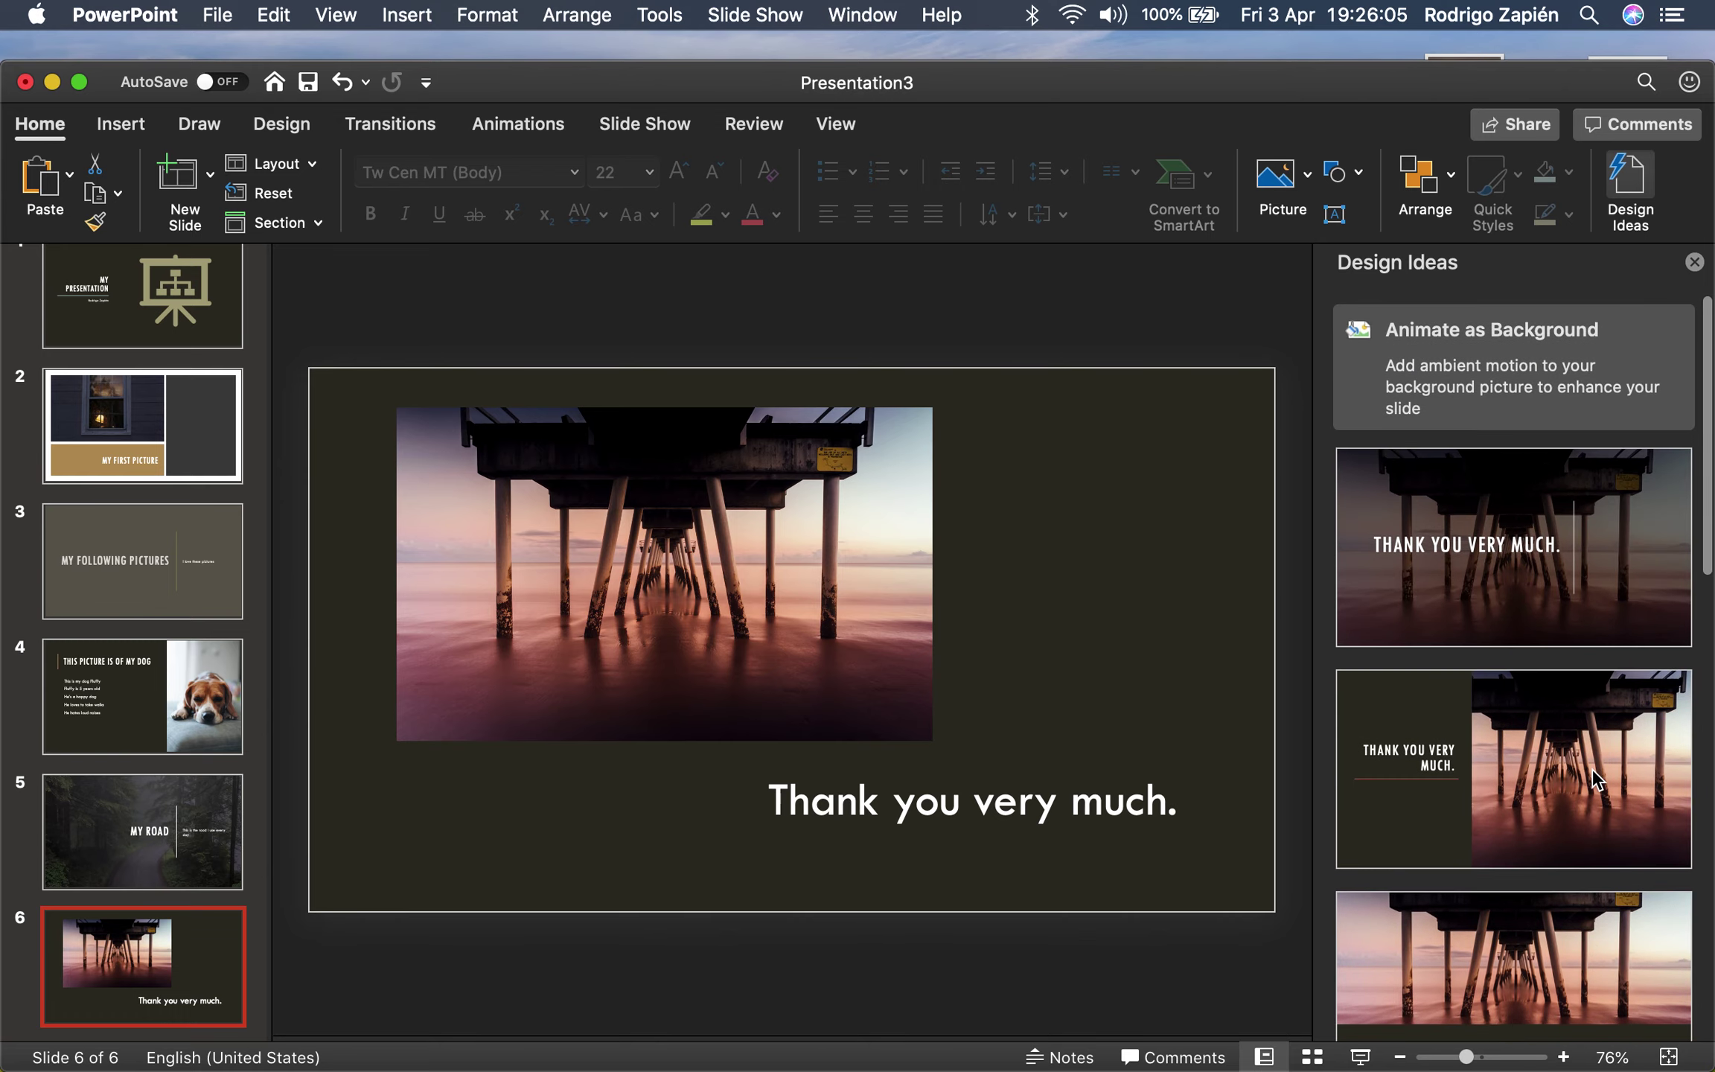
{"action": "scroll", "coordinate": [1592, 769], "scroll_direction": "down", "scroll_amount": 3}
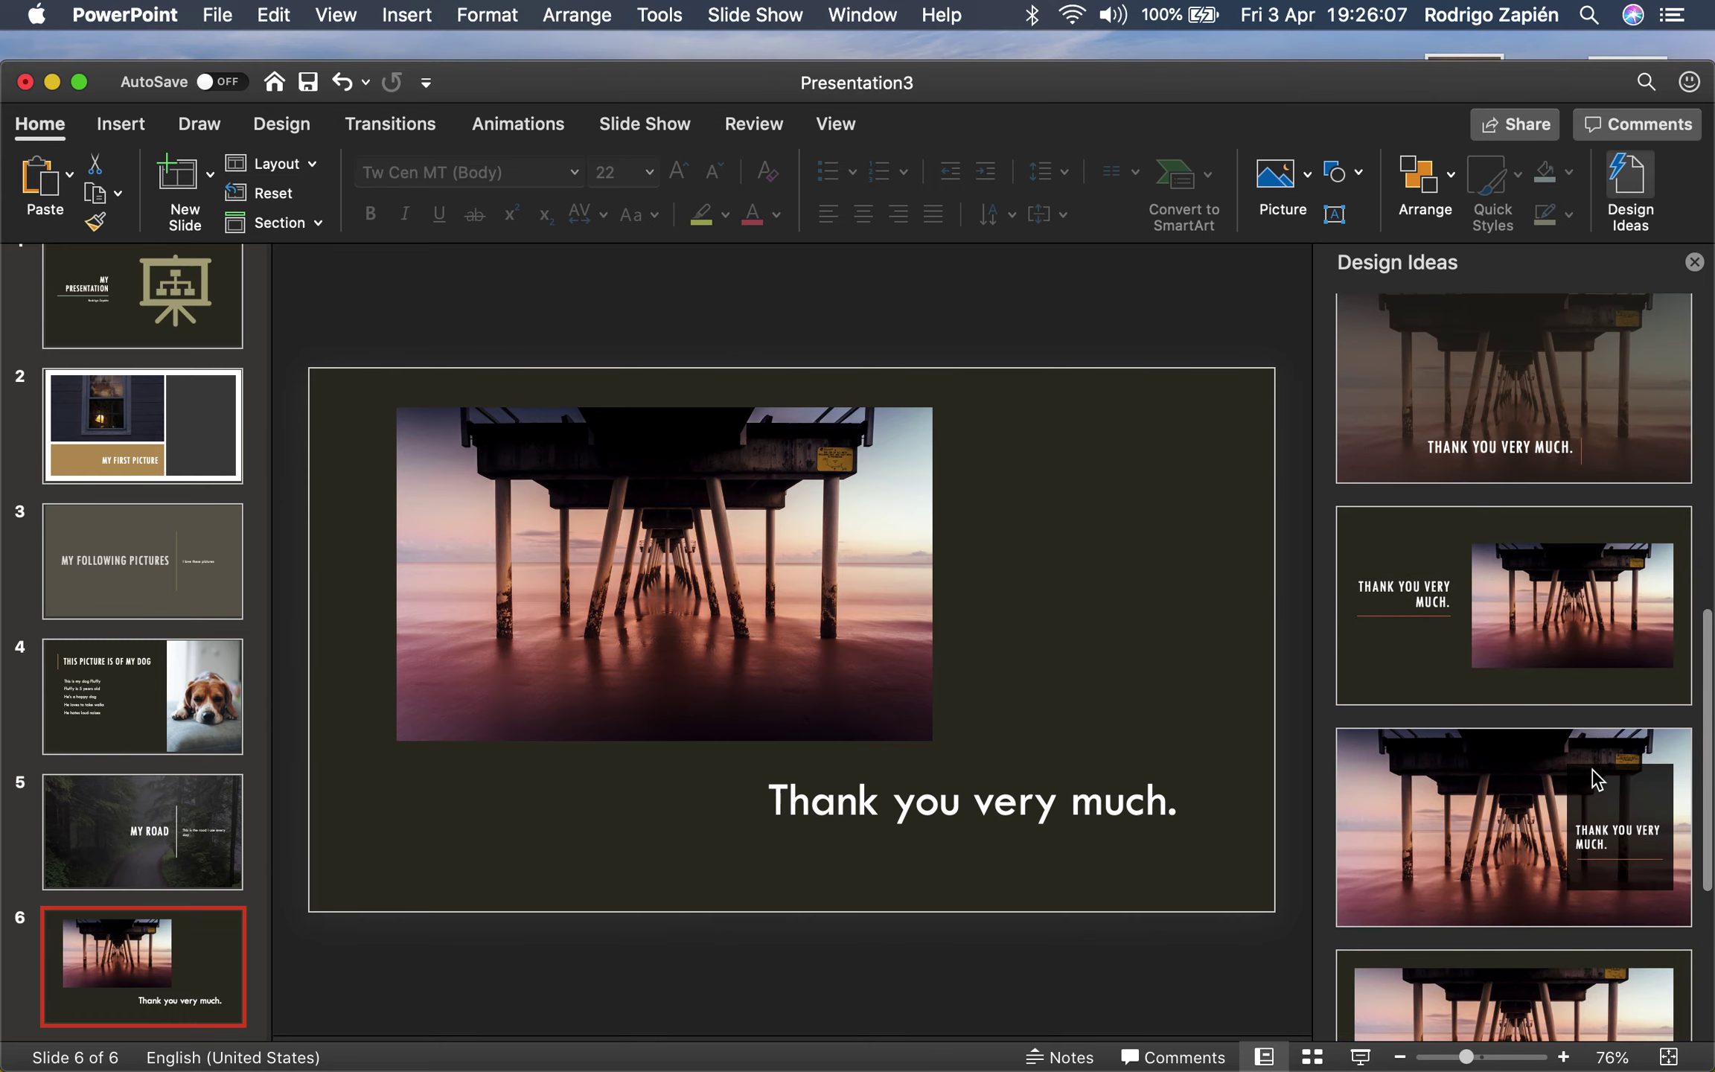
{"action": "scroll", "coordinate": [1597, 778], "scroll_direction": "down", "scroll_amount": 2}
{"action": "left_click", "coordinate": [1538, 631]}
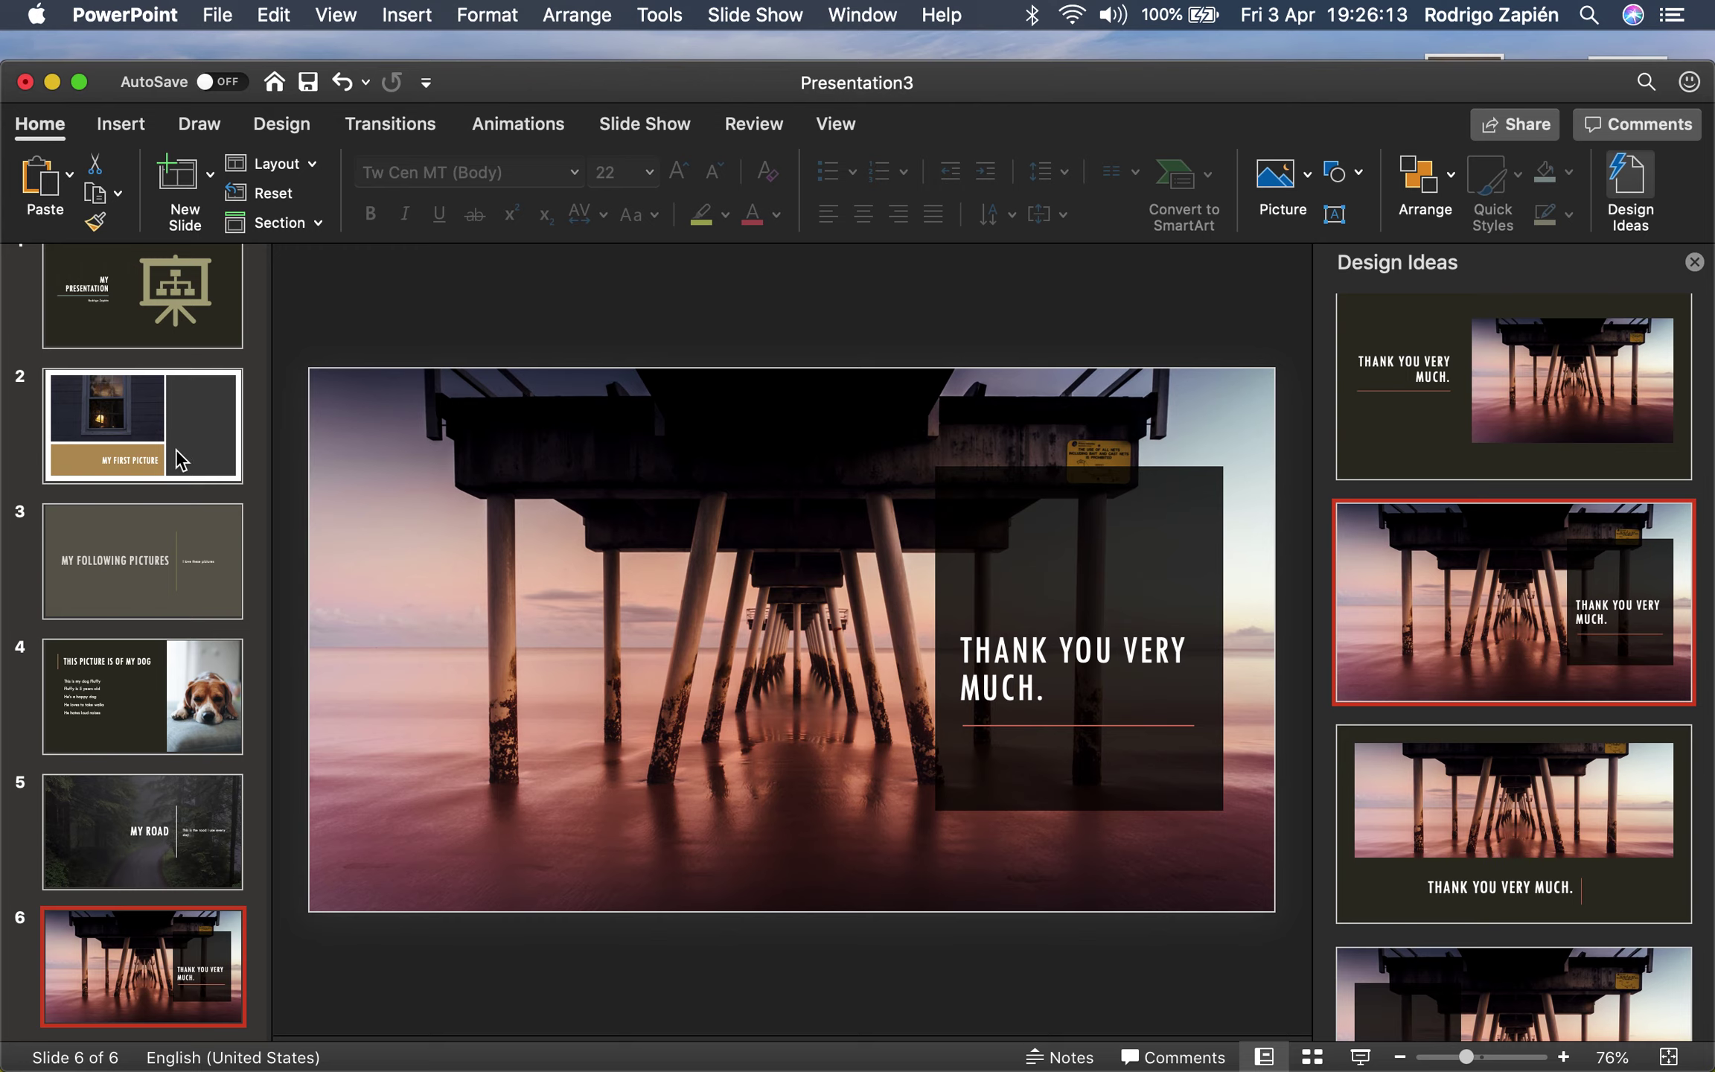
{"action": "scroll", "coordinate": [178, 446], "scroll_direction": "up", "scroll_amount": 2}
{"action": "left_click", "coordinate": [174, 327]}
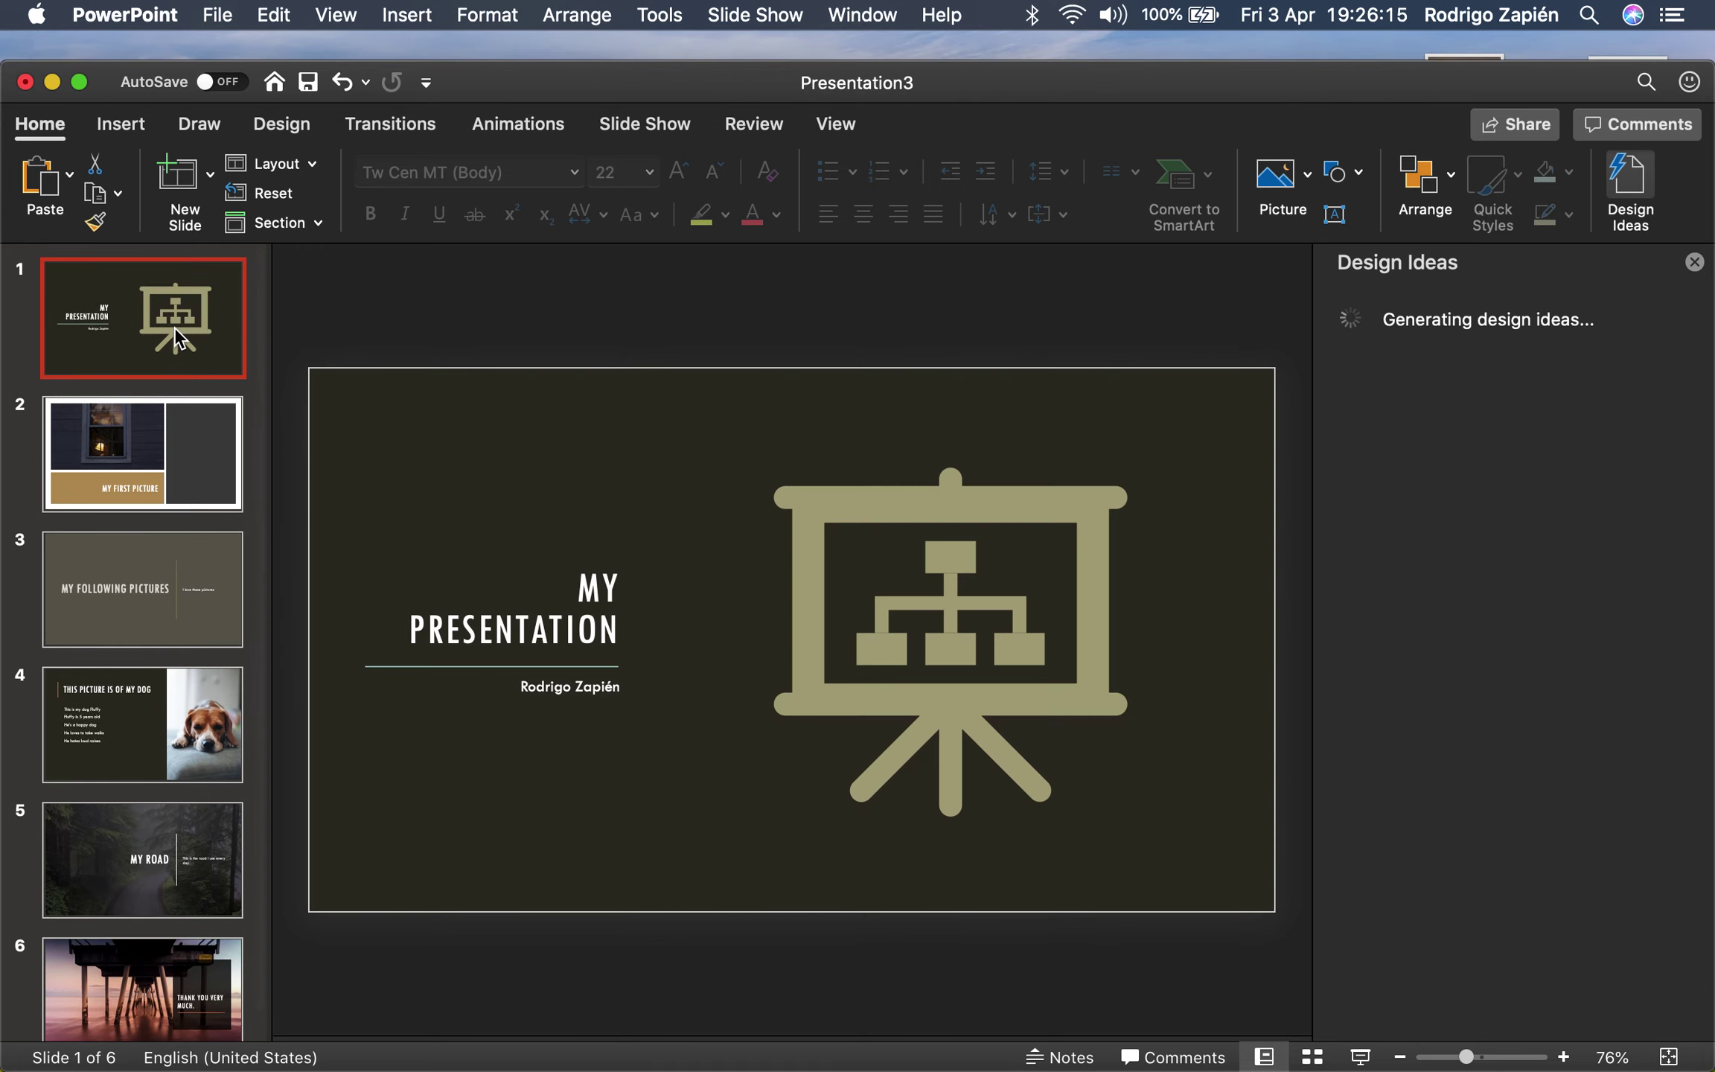
- Give all six slides a one-second Fade transition through black, then maximize the window
{"action": "right_click", "coordinate": [174, 327]}
{"action": "left_click", "coordinate": [246, 416]}
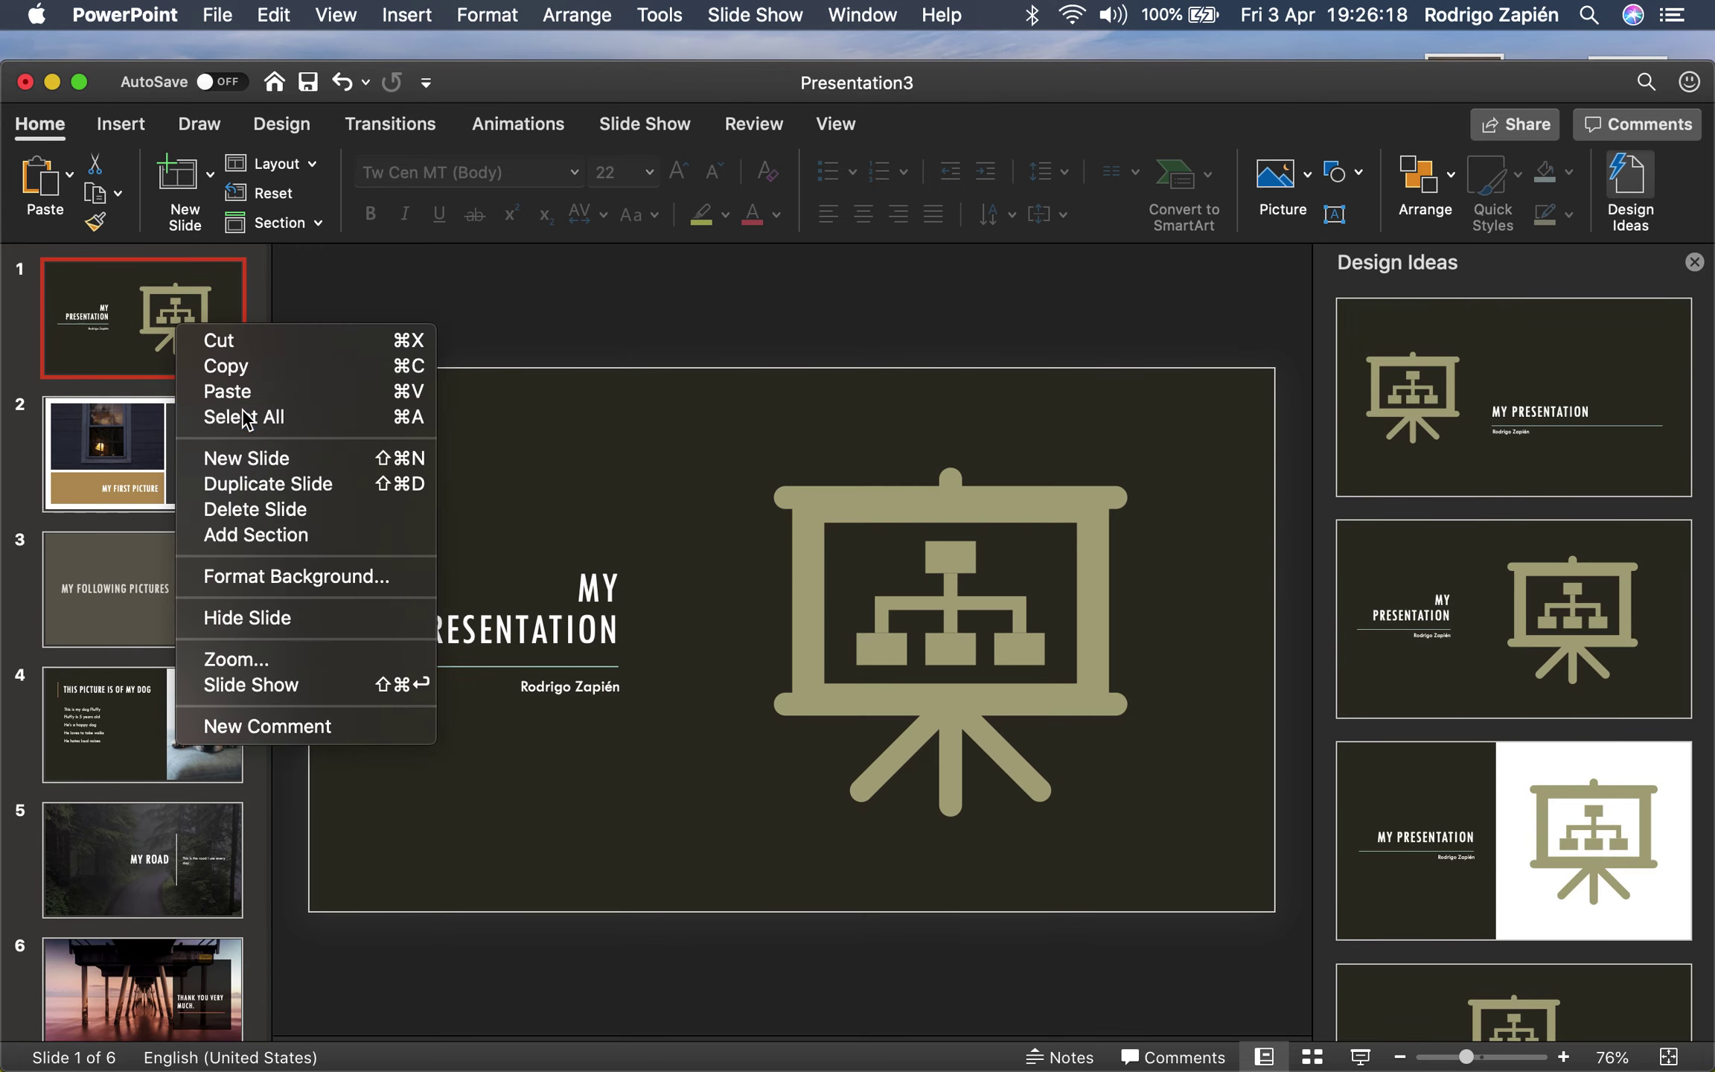
{"action": "left_click", "coordinate": [412, 126]}
{"action": "left_click", "coordinate": [444, 195]}
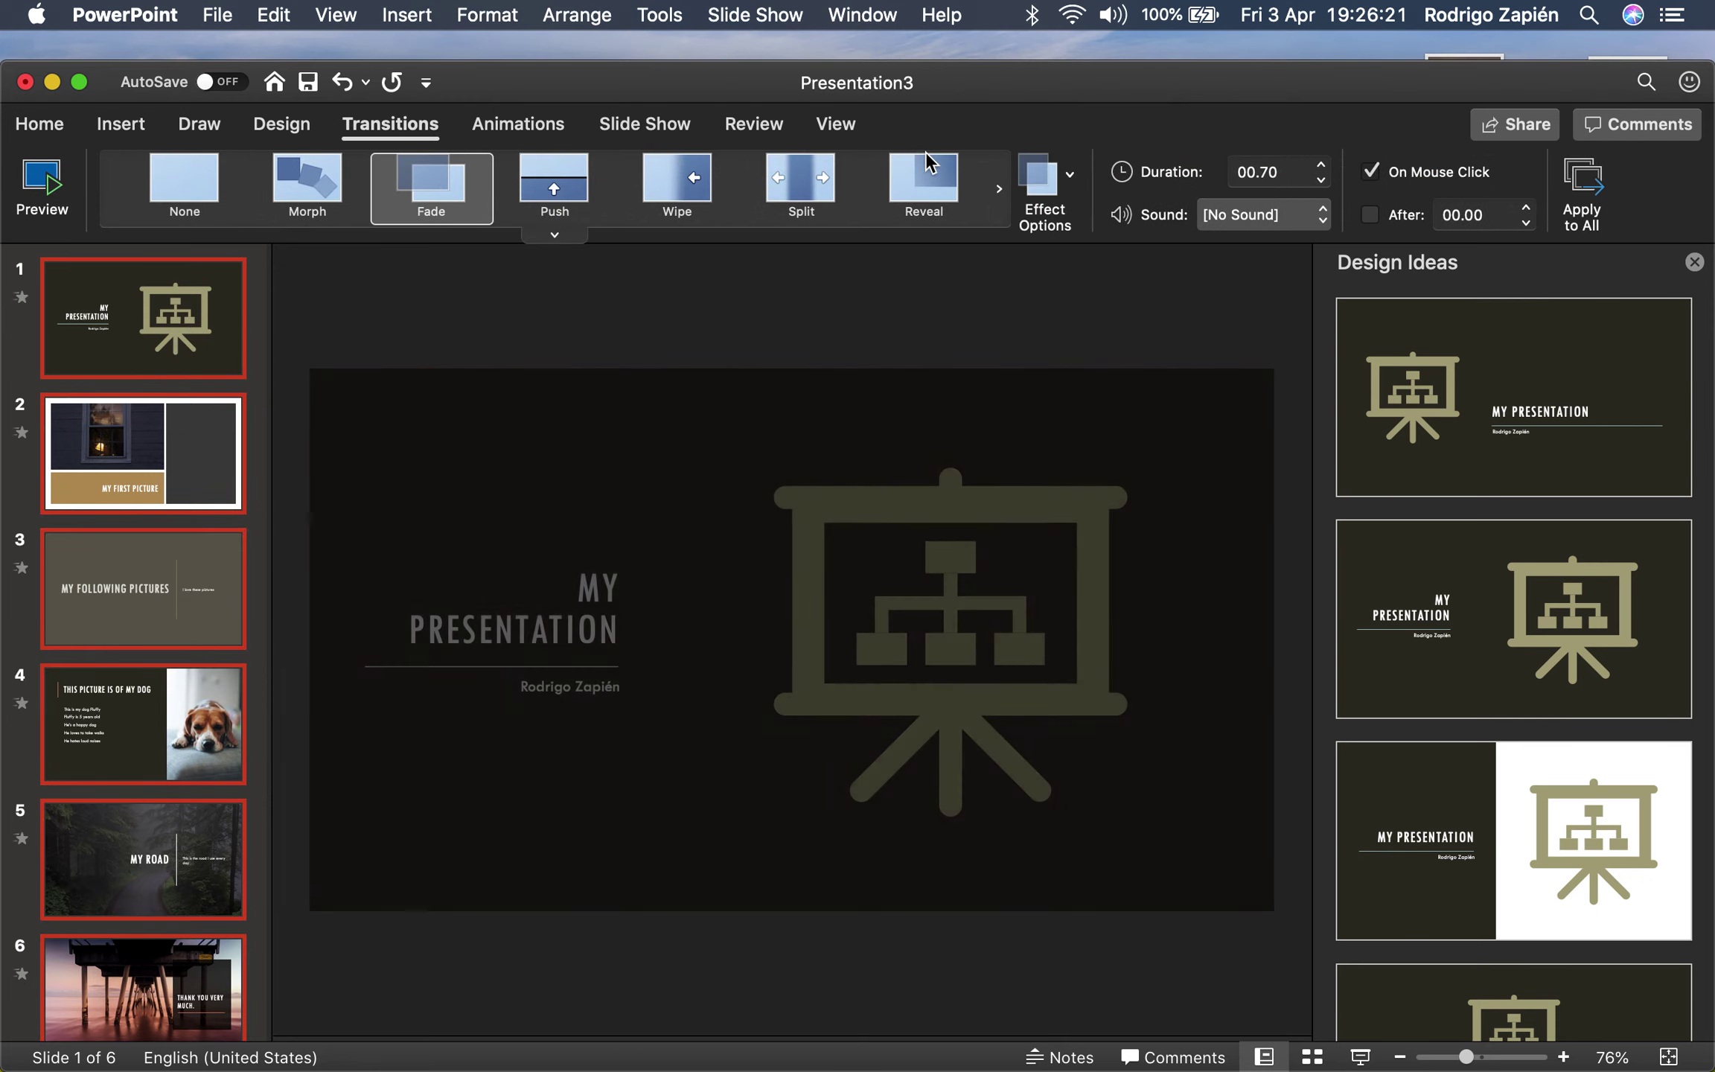
{"action": "left_click", "coordinate": [1042, 180]}
{"action": "left_click", "coordinate": [1093, 340]}
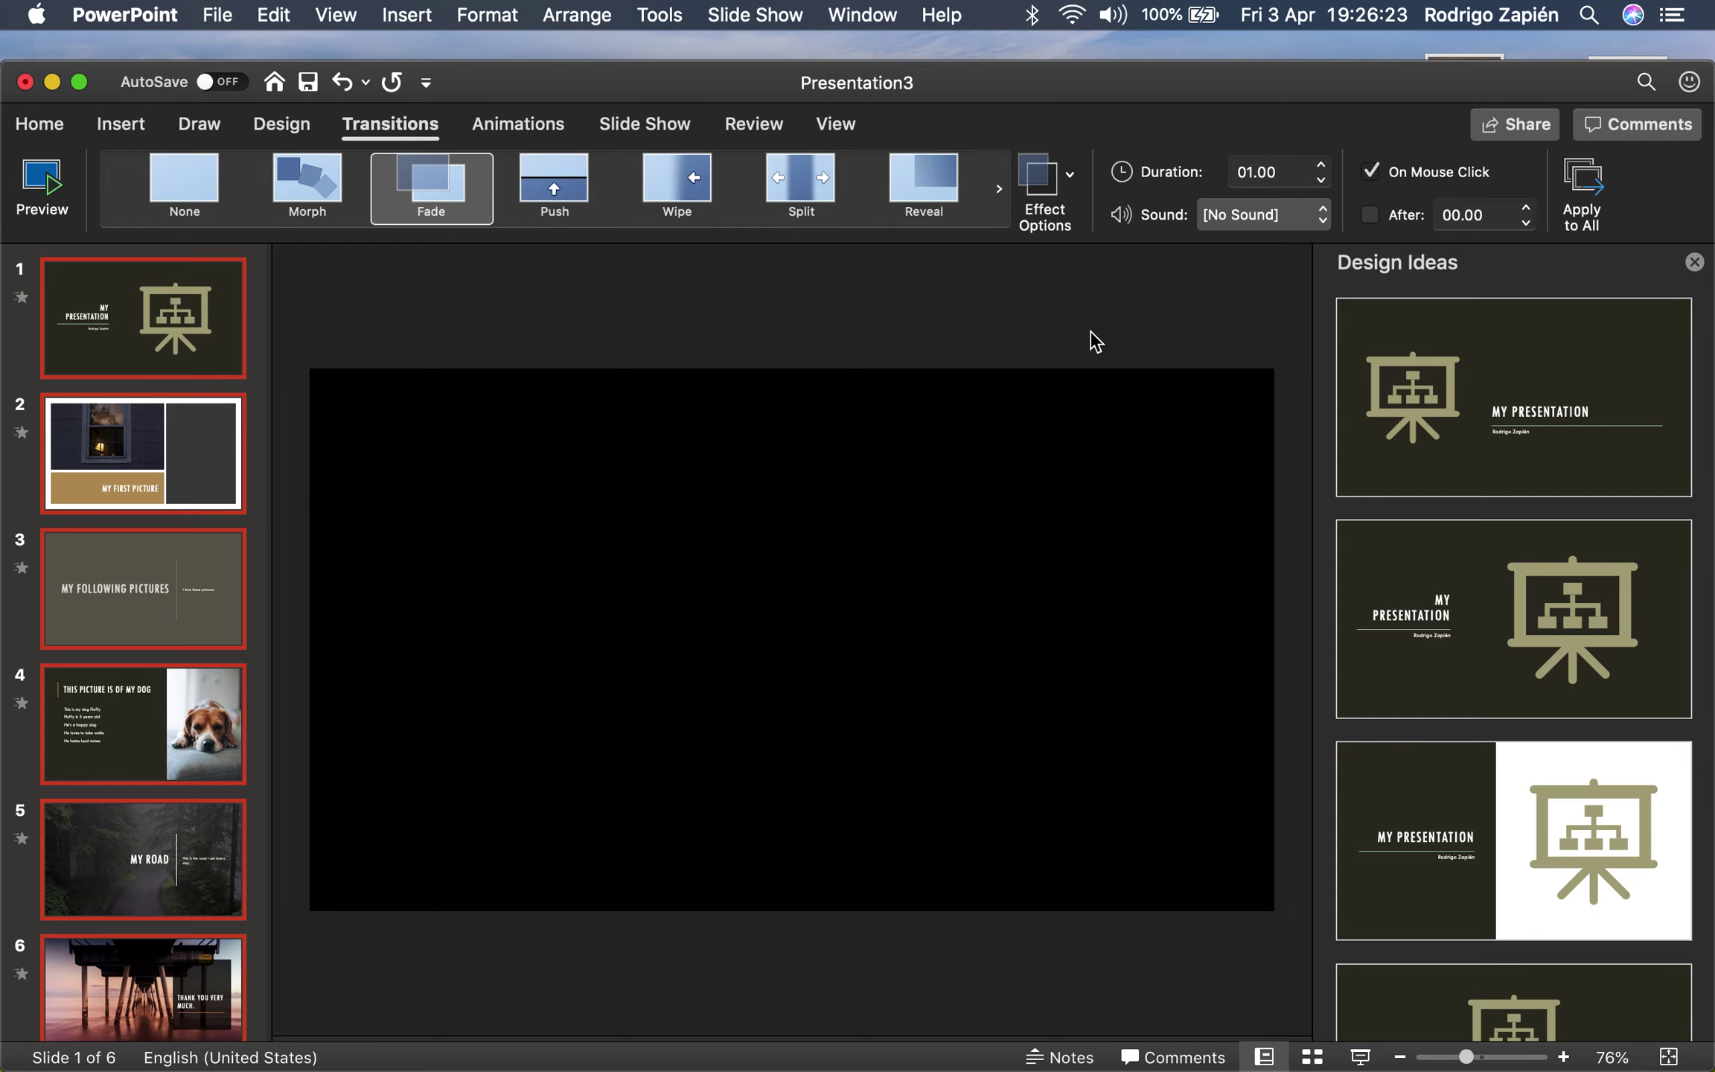
{"action": "double_click", "coordinate": [566, 83]}
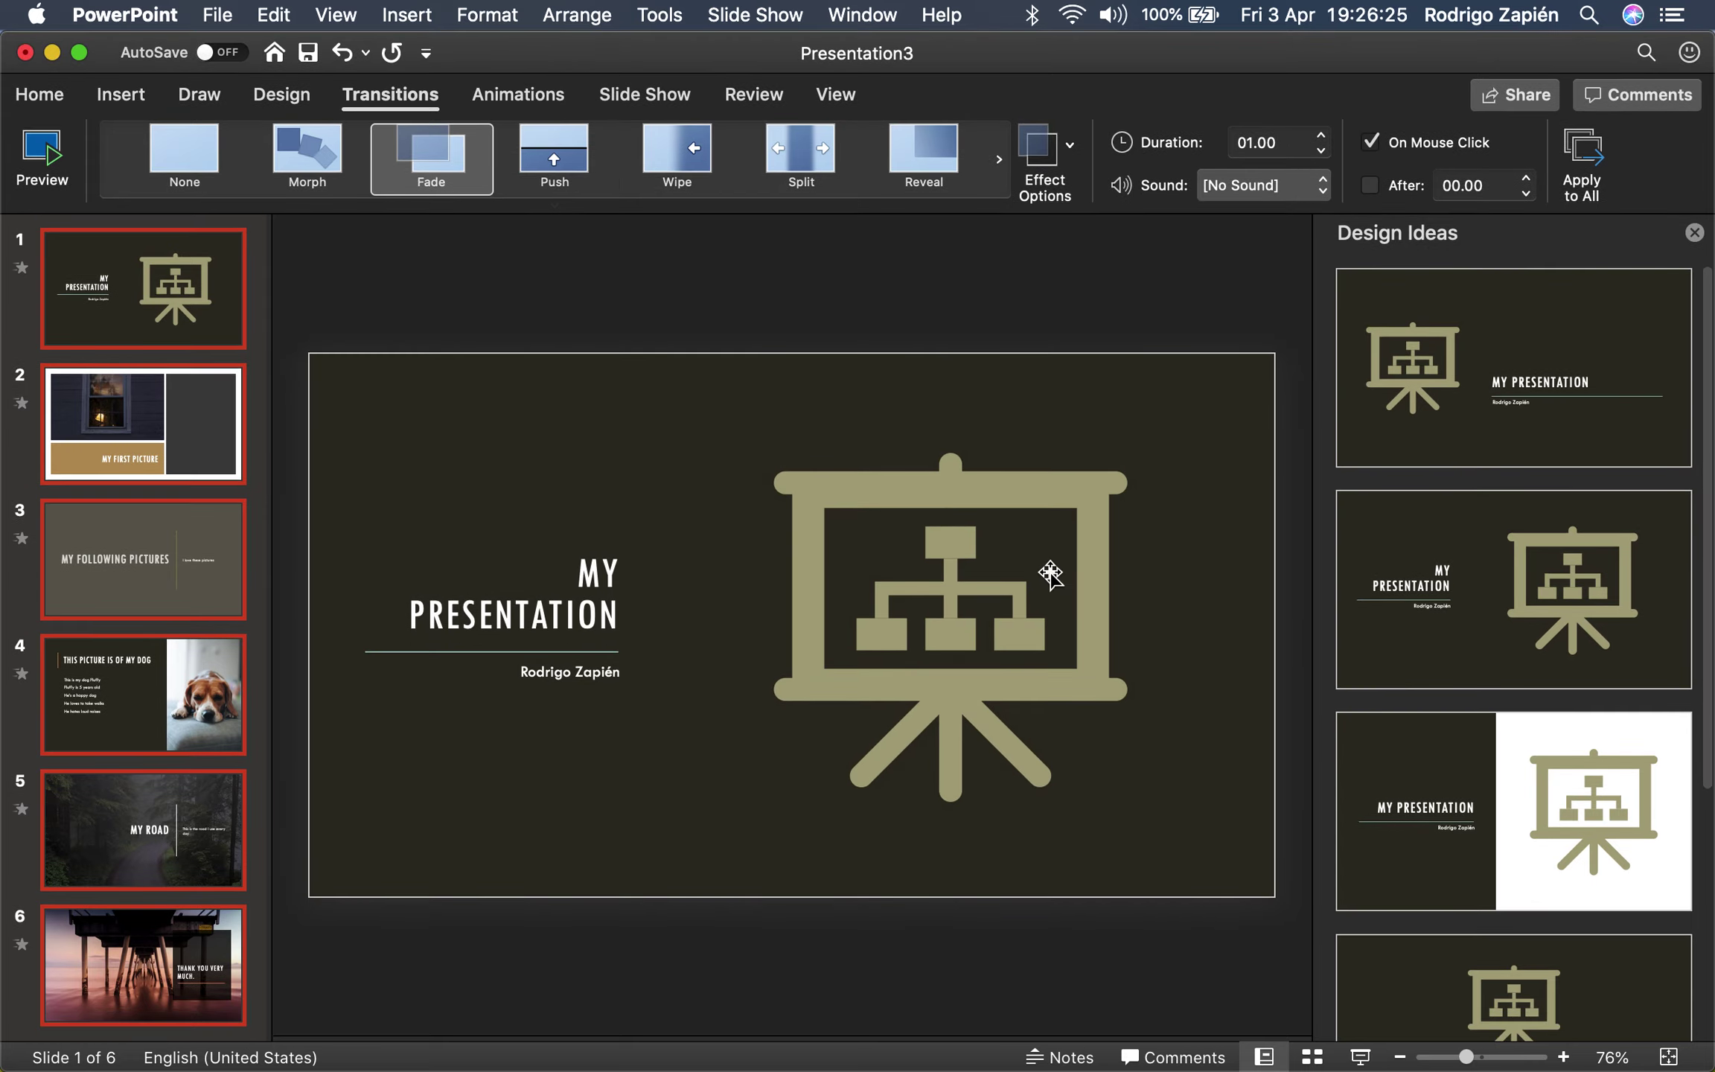
- Play the slide show from slide 1 and advance through the slides to MY ROAD
{"action": "left_click", "coordinate": [1359, 1052]}
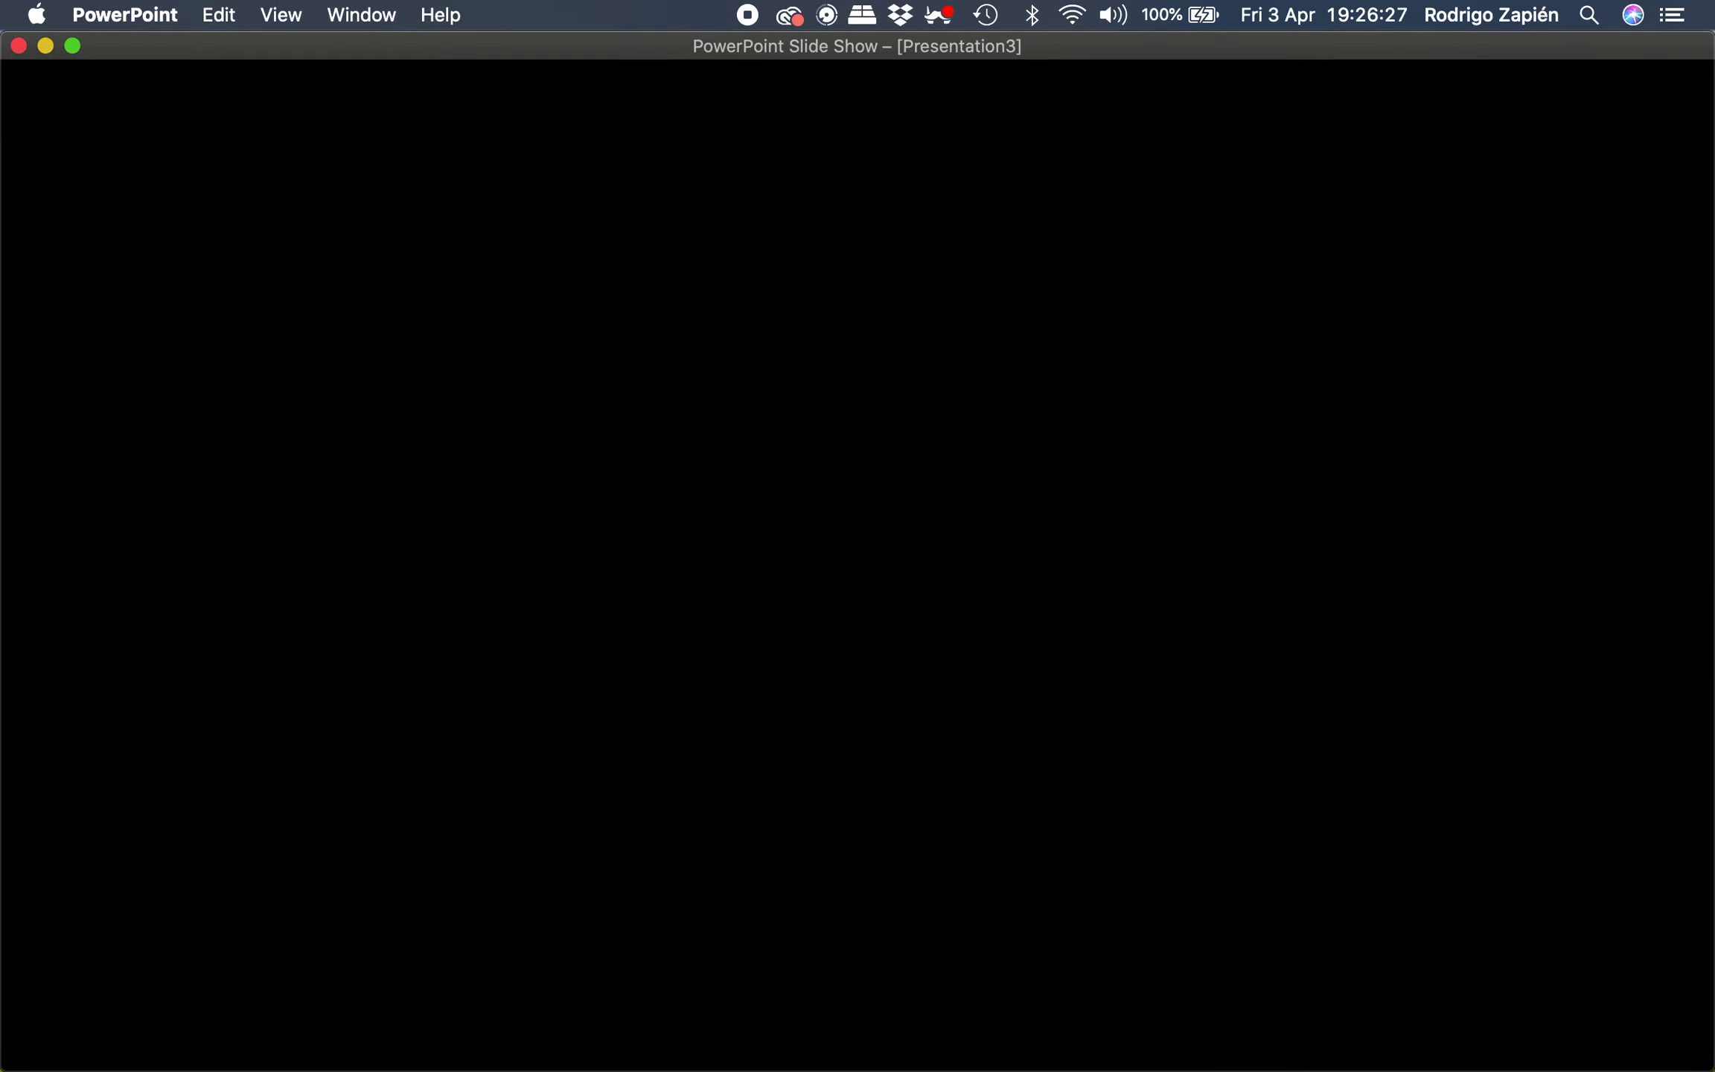
{"action": "left_click", "coordinate": [1362, 1060]}
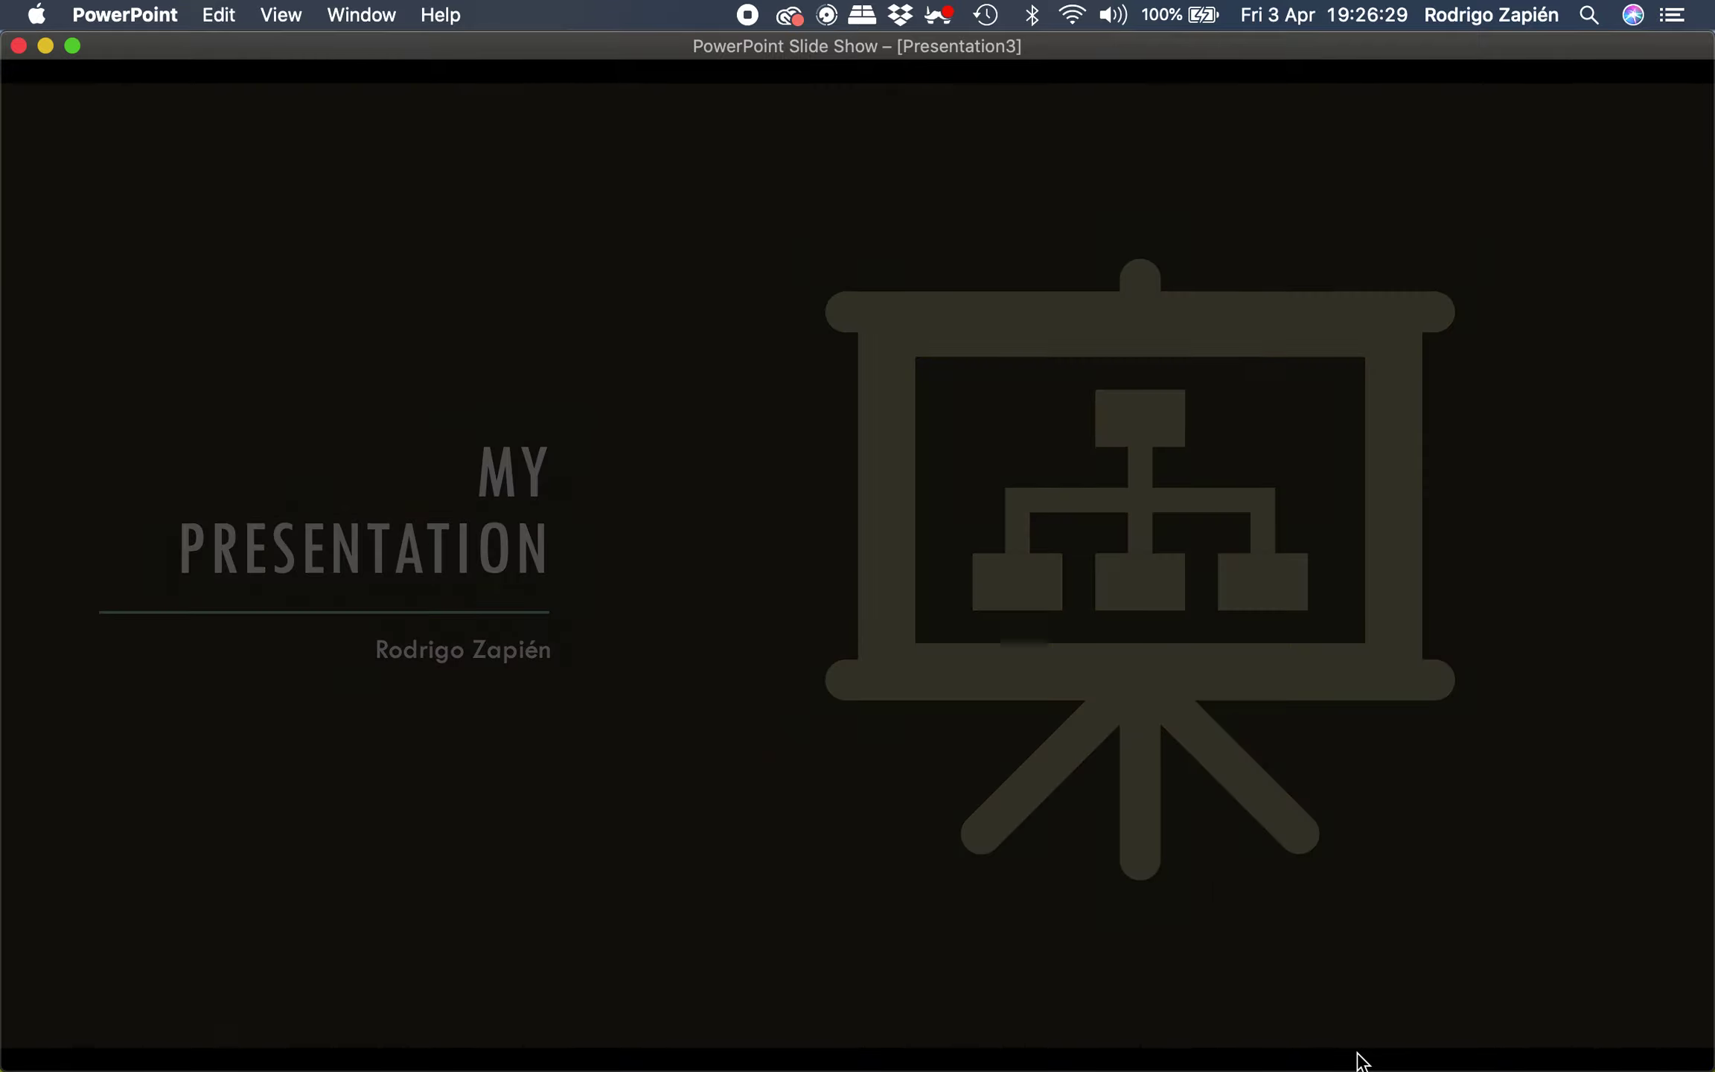
{"action": "left_click", "coordinate": [1362, 1061]}
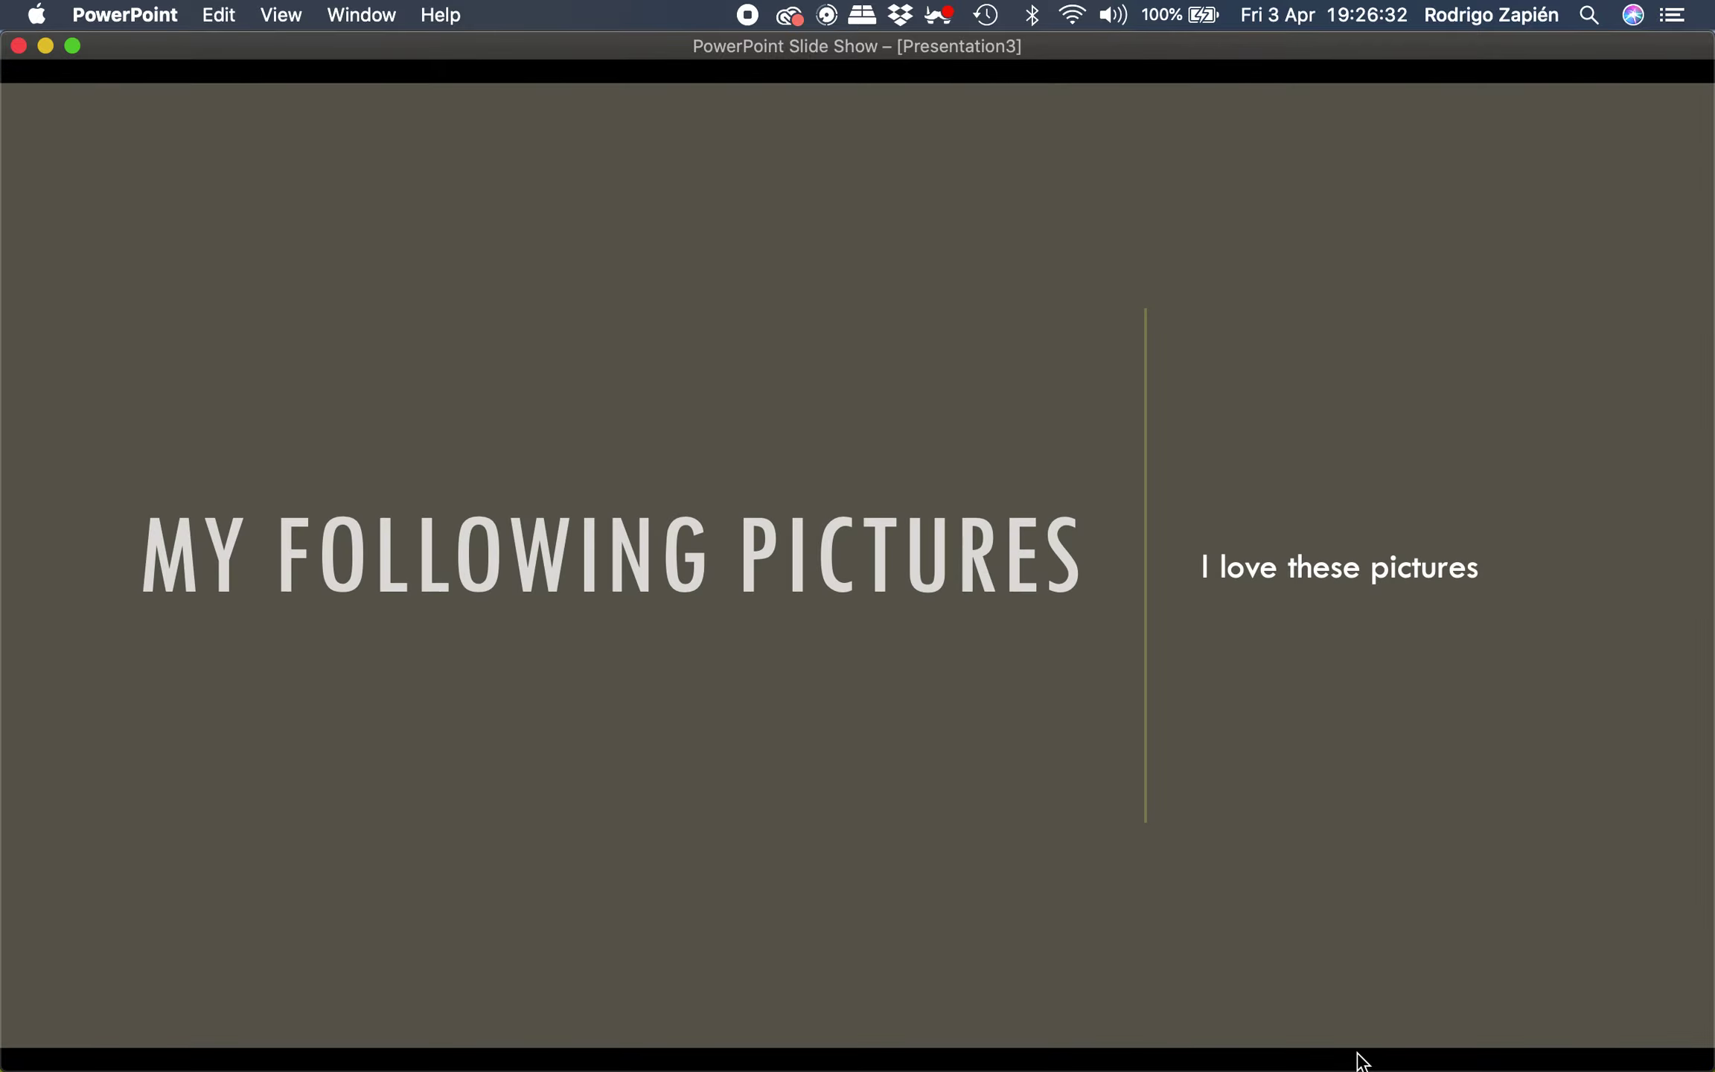
{"action": "left_click", "coordinate": [1362, 1060]}
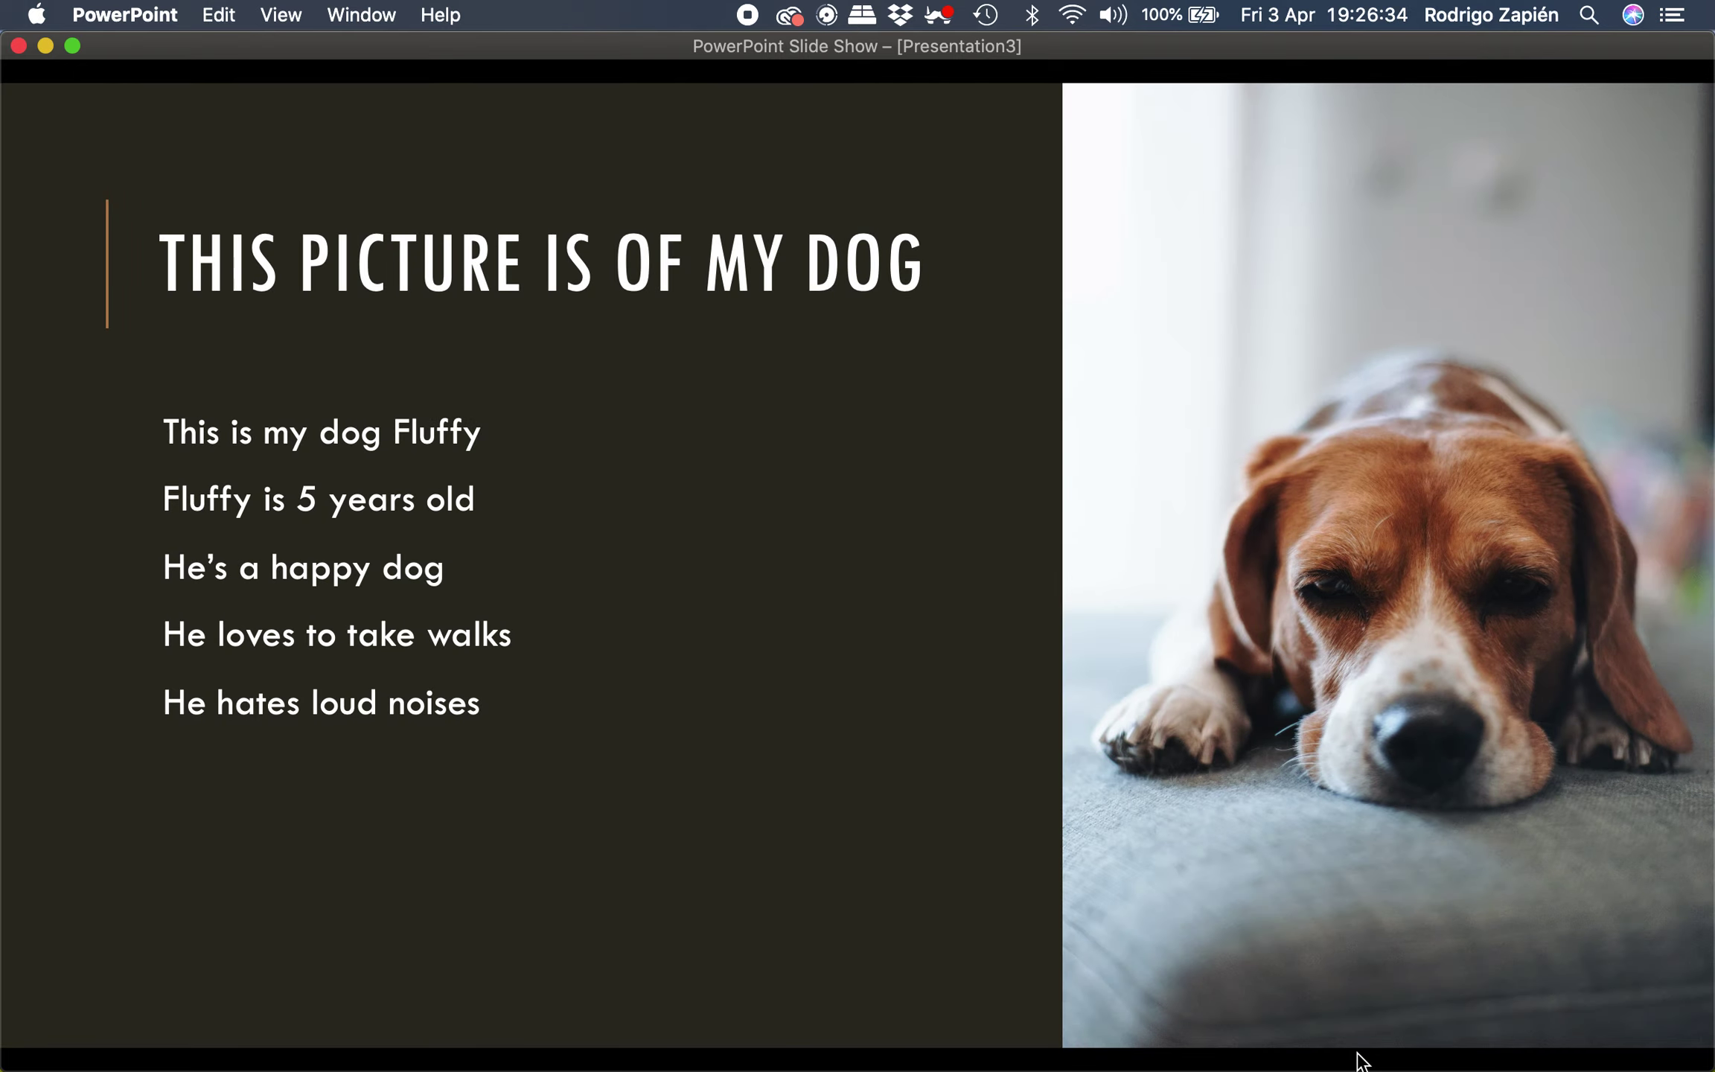
{"action": "left_click", "coordinate": [1362, 1061]}
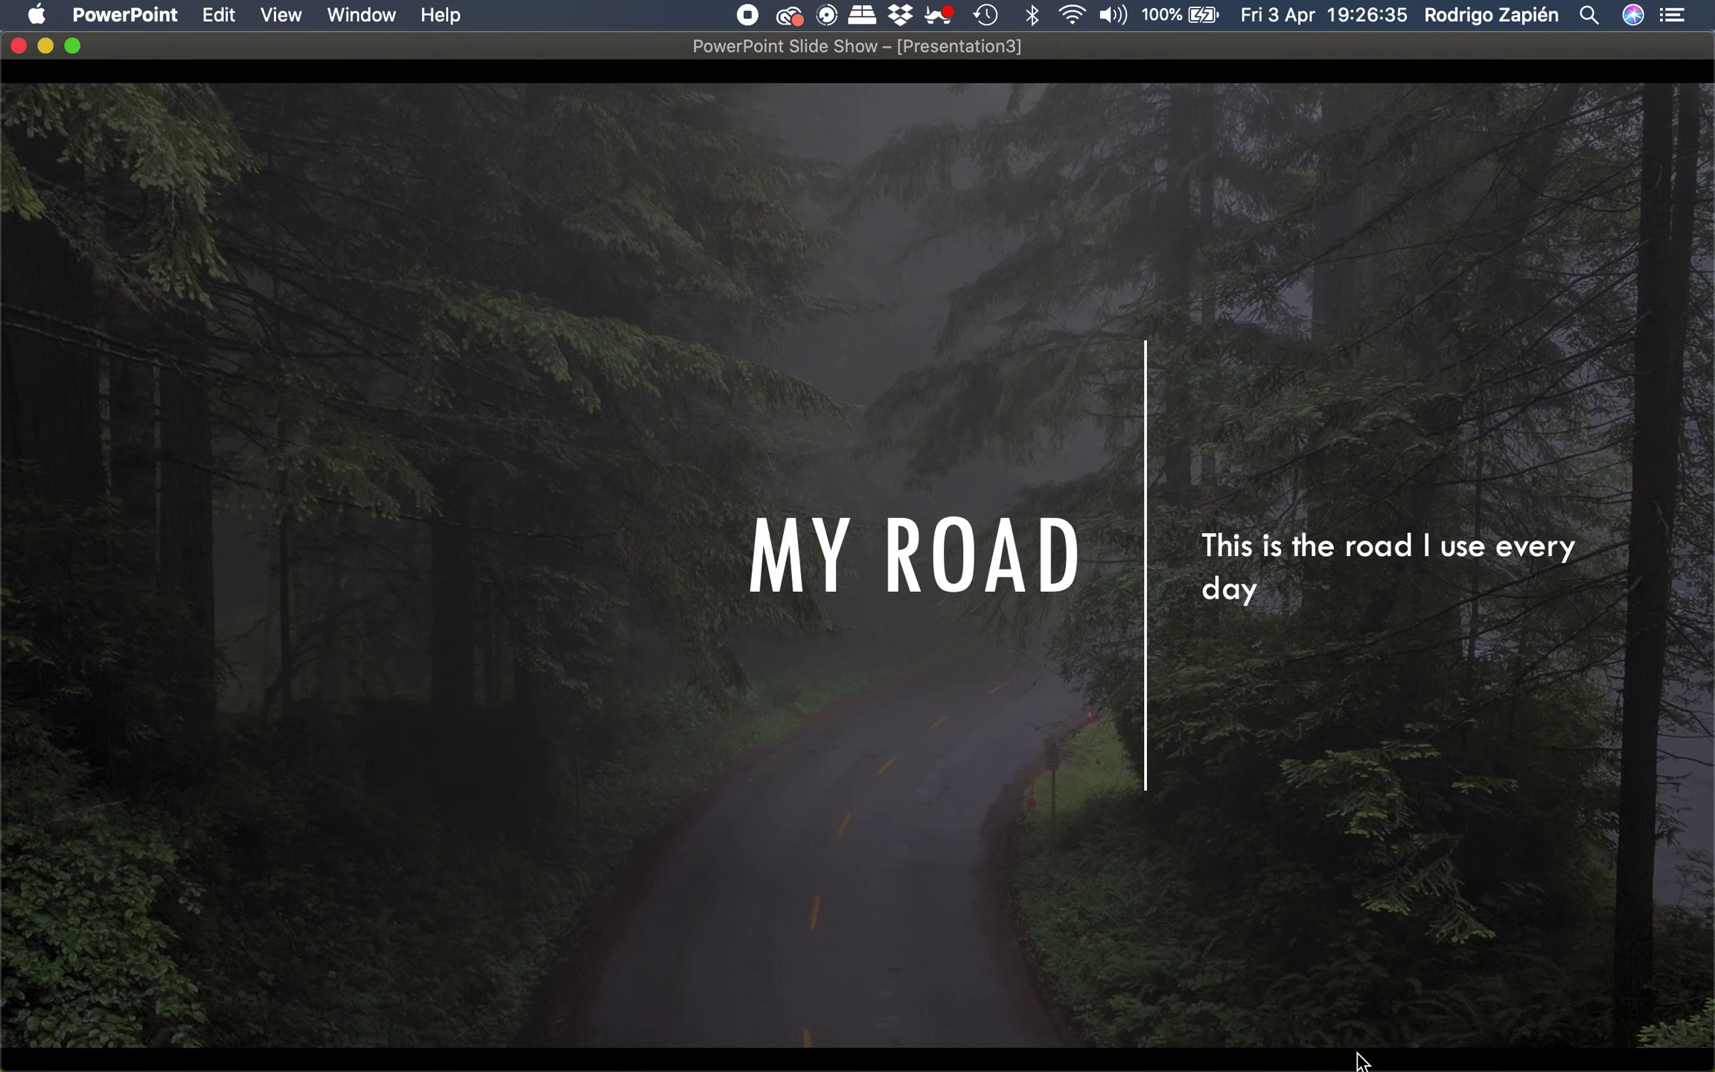